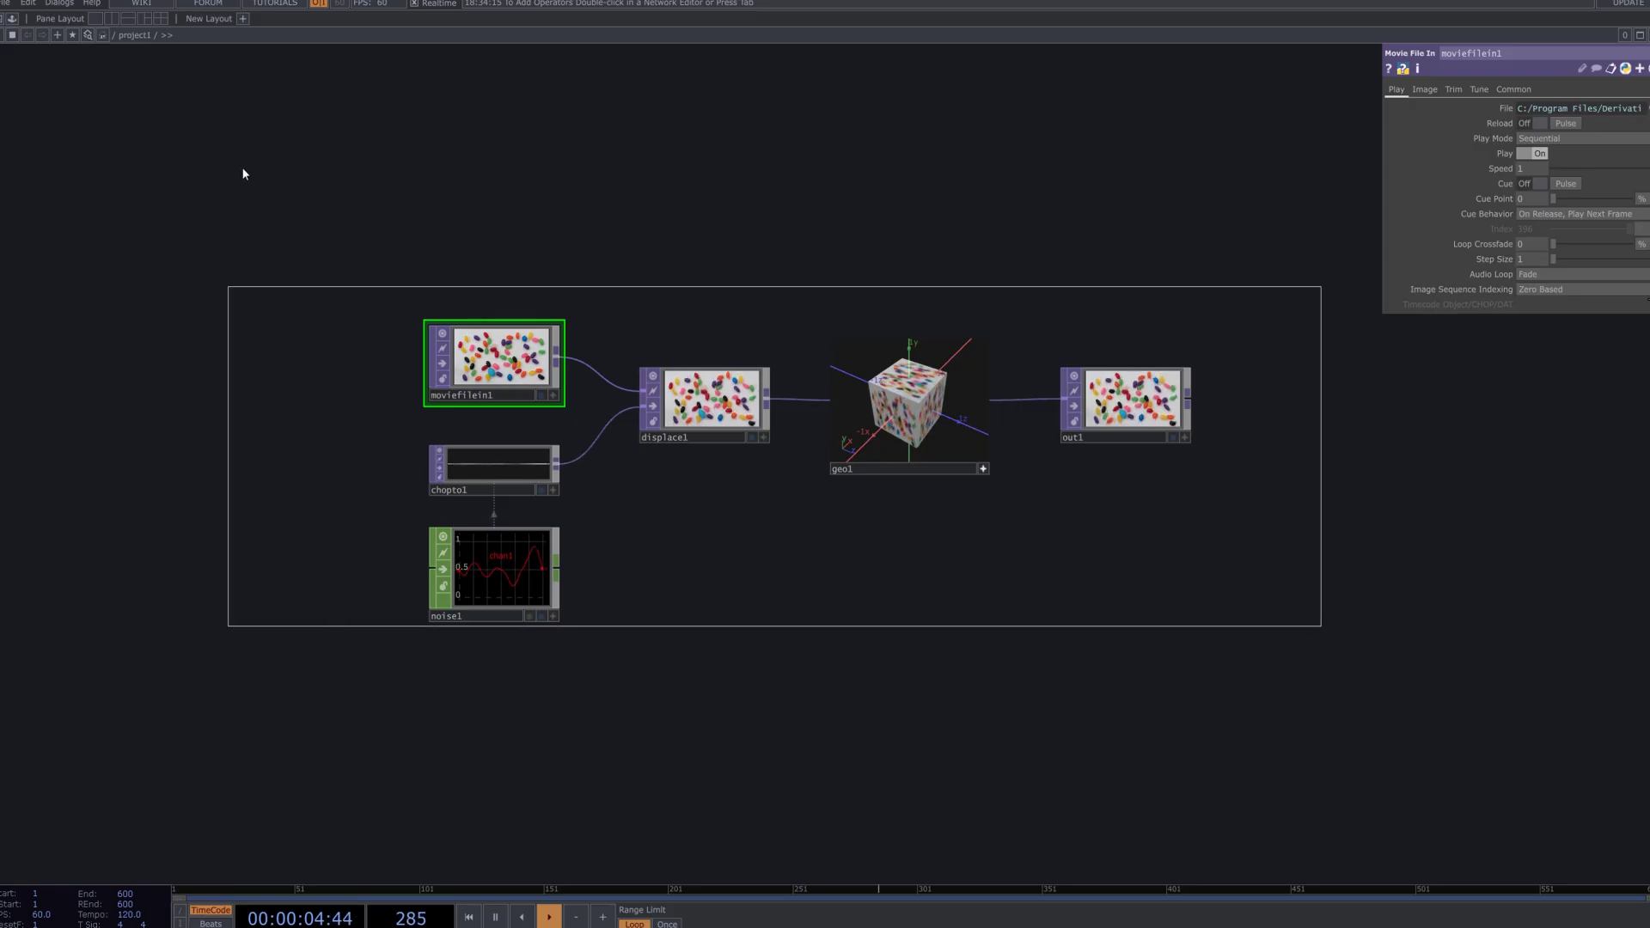
Delete all six default operators in project1 to start from a blank canvas.
key(Delete)
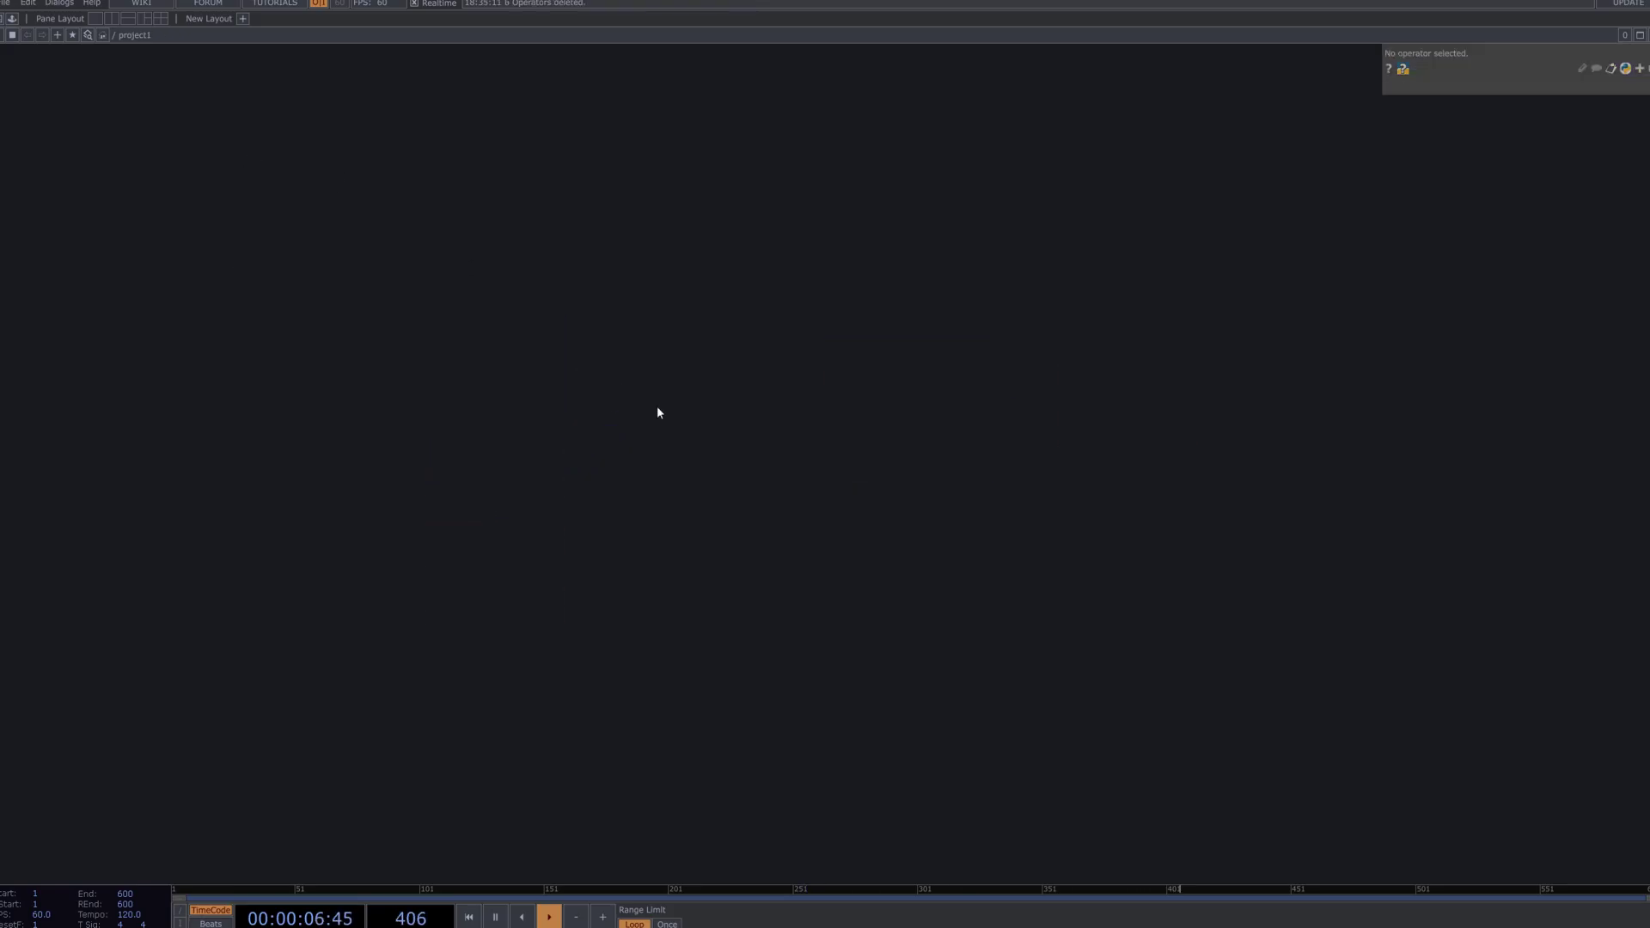
Add a Movie File In TOP playing BONIVER.mp4 to the network.
key(Tab)
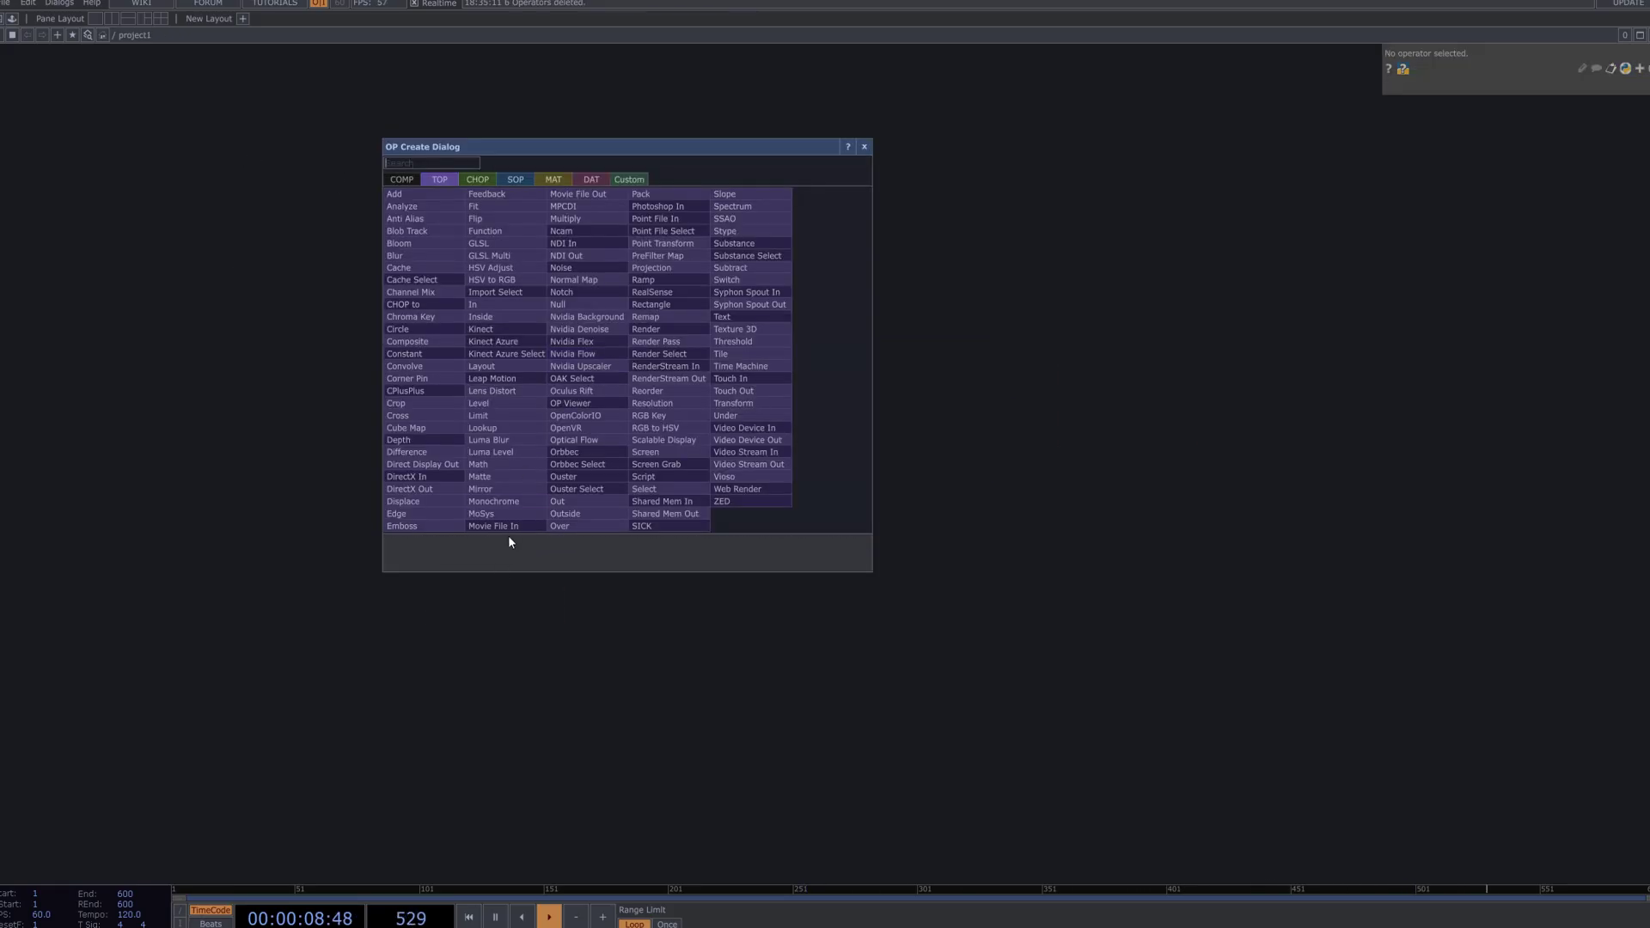
click(507, 530)
click(620, 396)
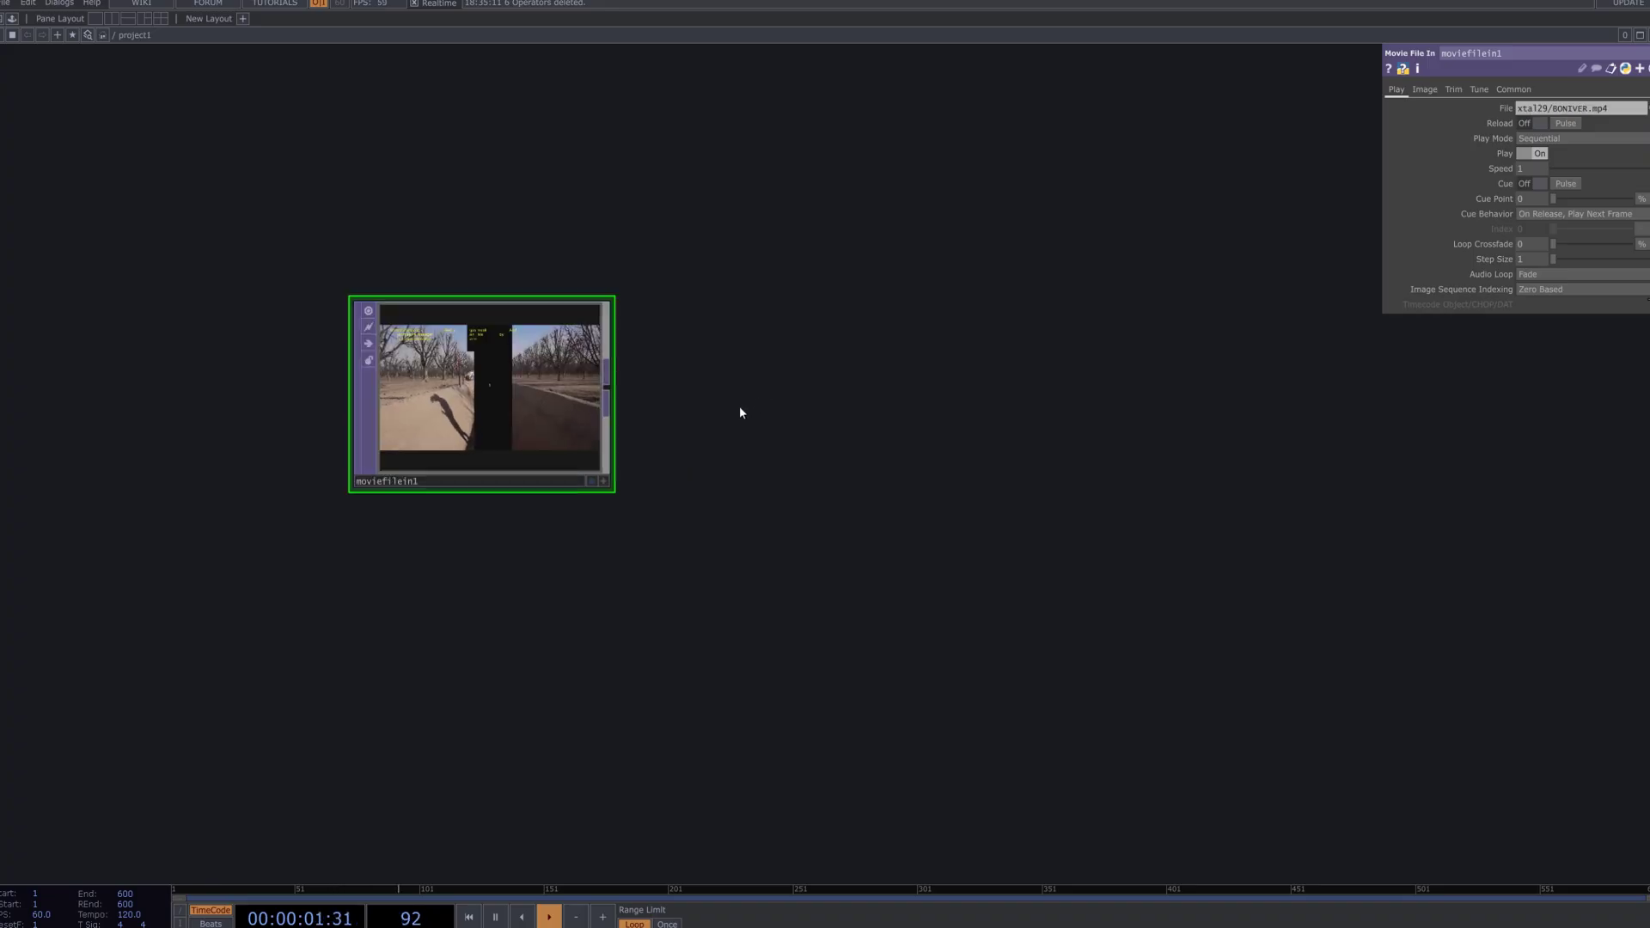
drag(722, 400, 640, 316)
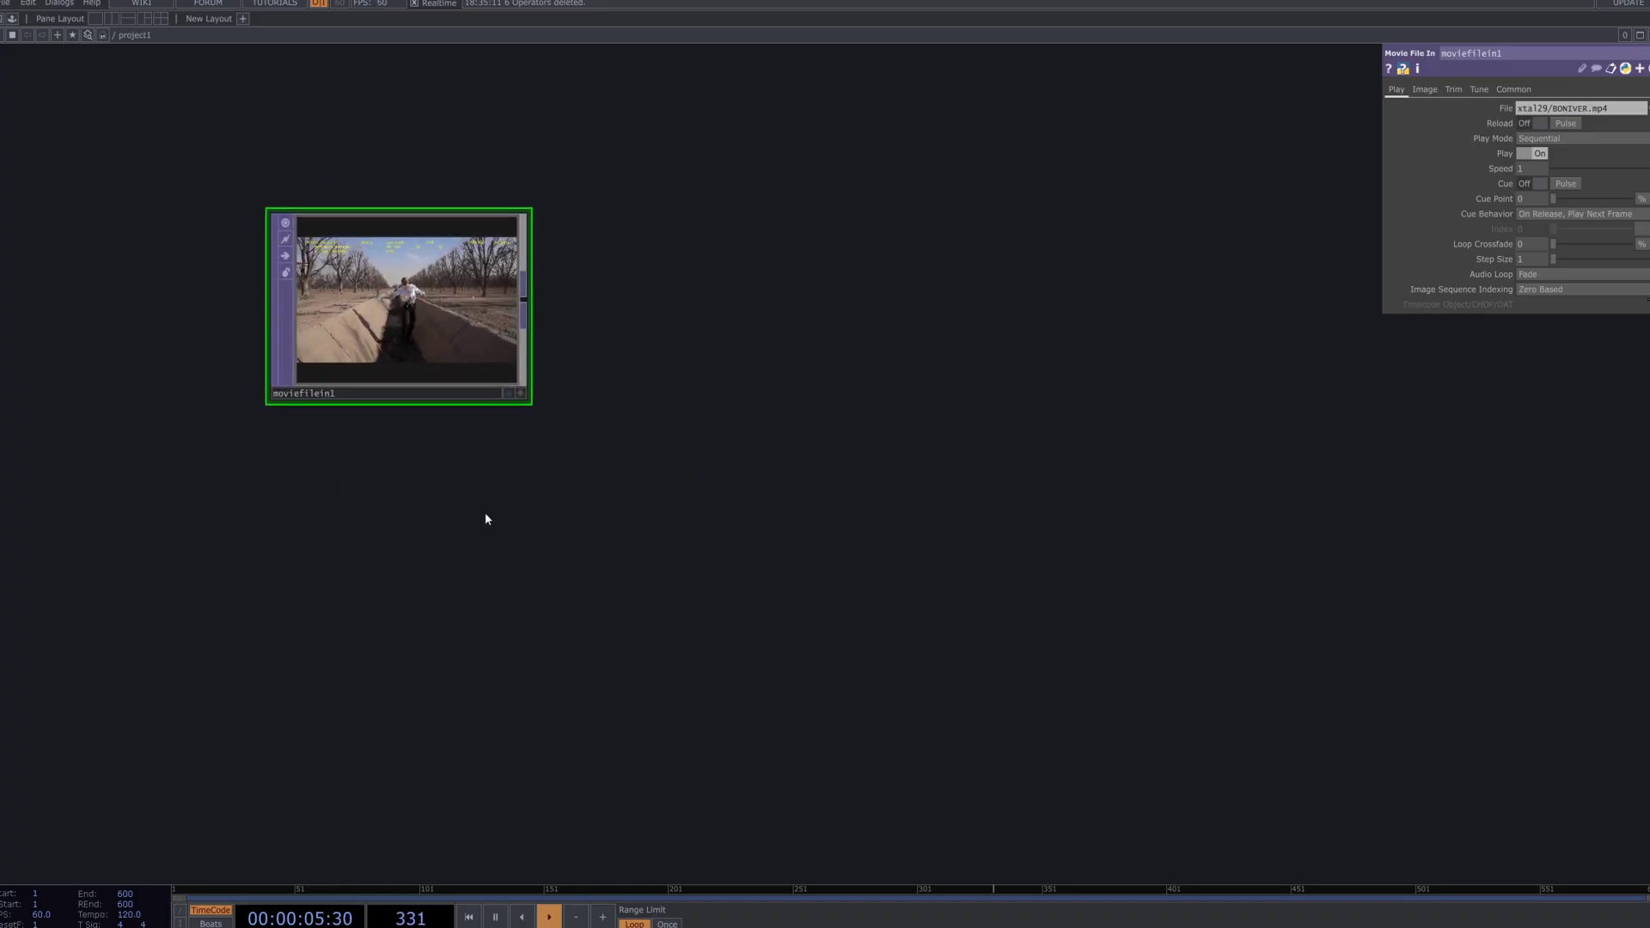
Add a Lens Distort TOP, lensdistort1, wired after the movie node.
key(Tab)
click(342, 105)
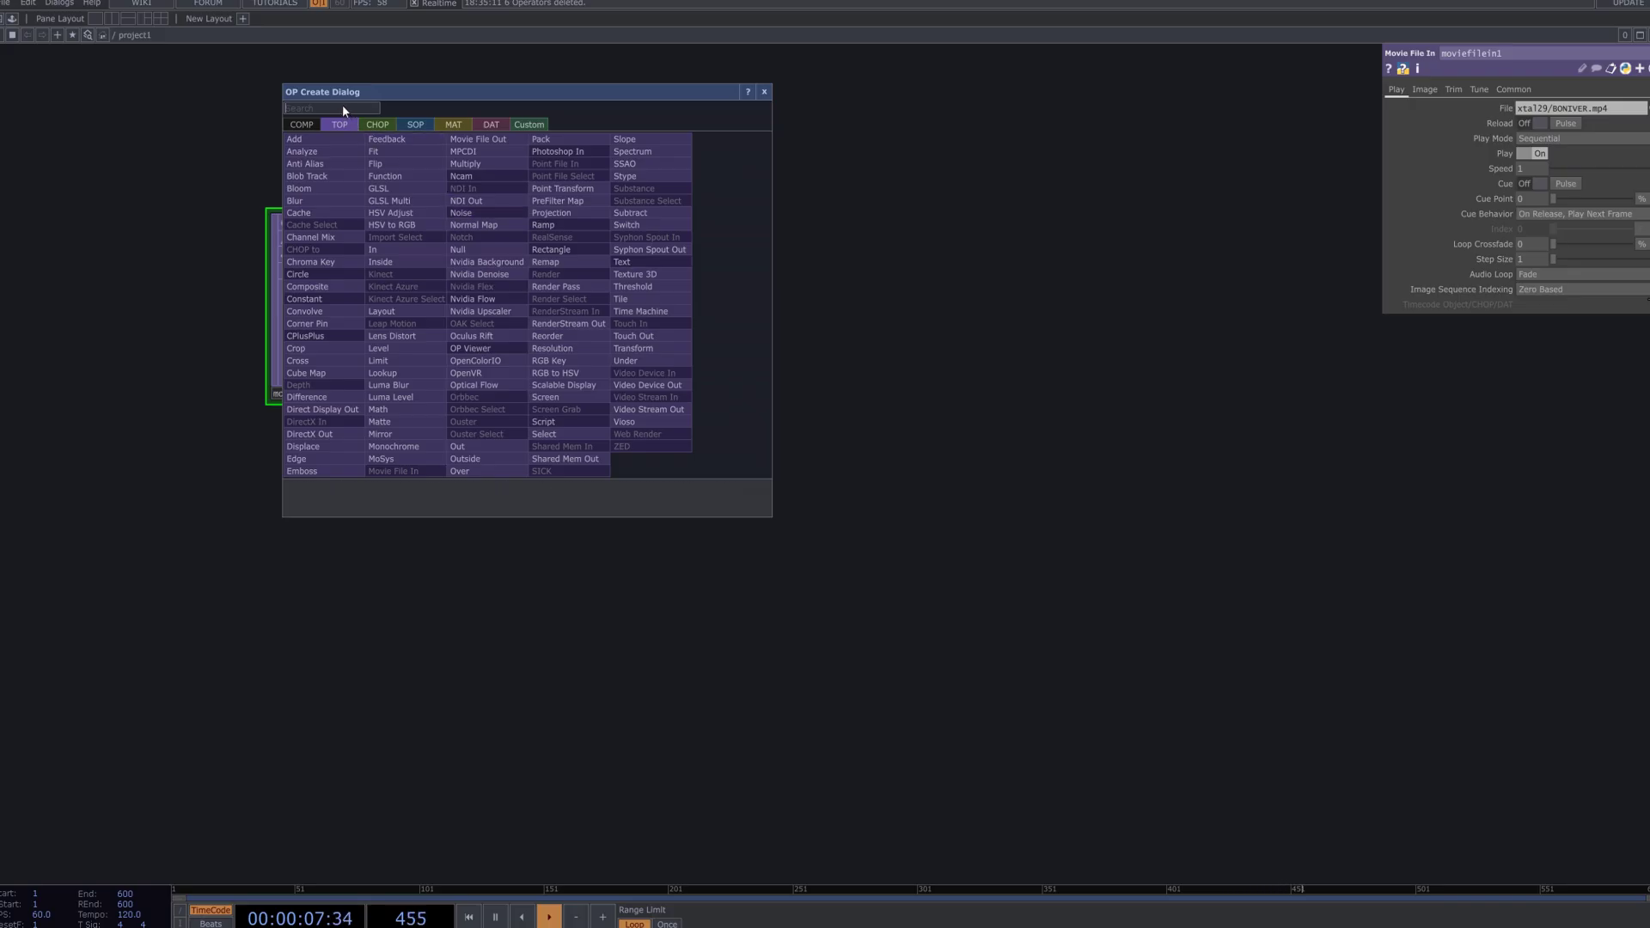
text(len)
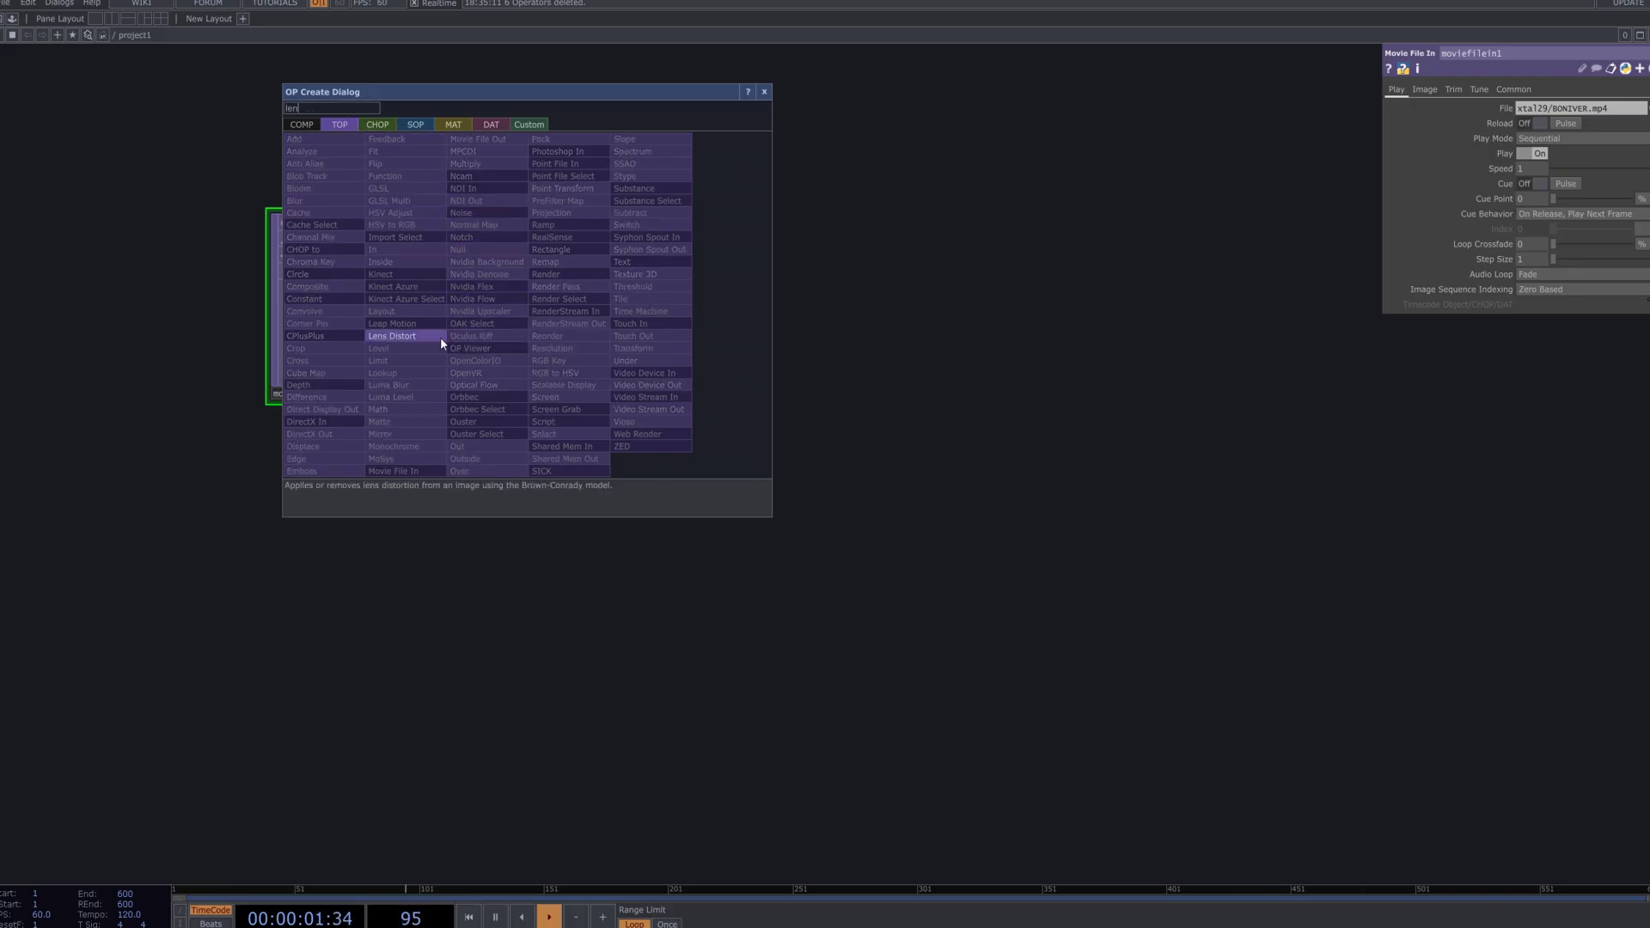
click(437, 337)
click(875, 302)
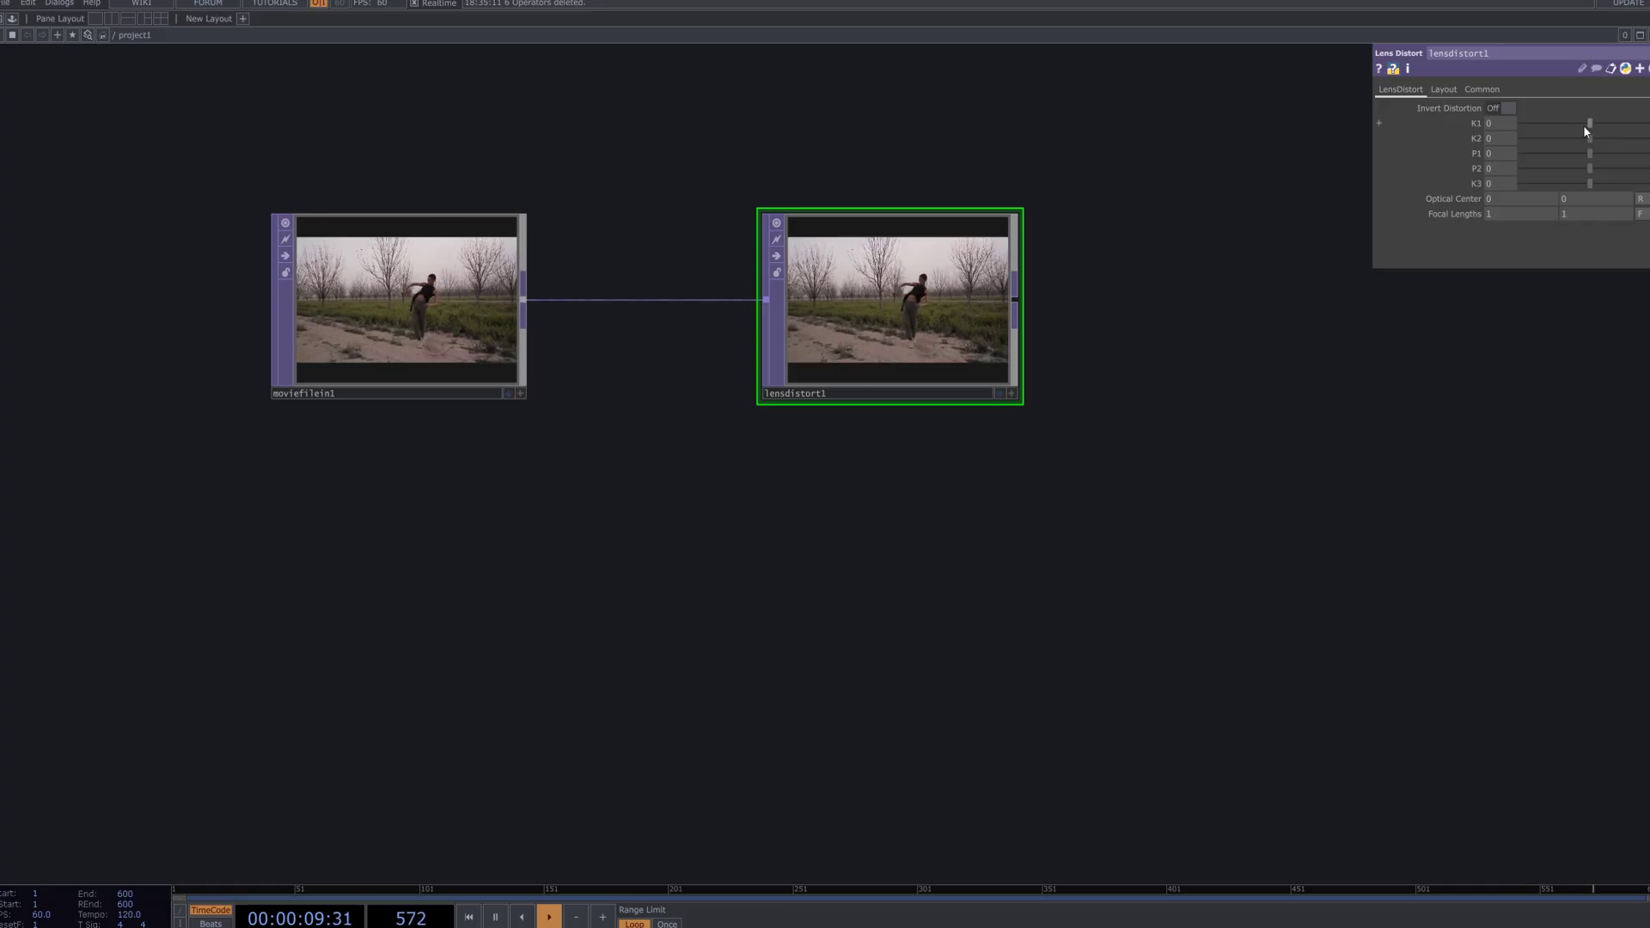
Set K1 to -0.875 and show both the source and distorted videos as network background.
drag(1590, 130, 1586, 130)
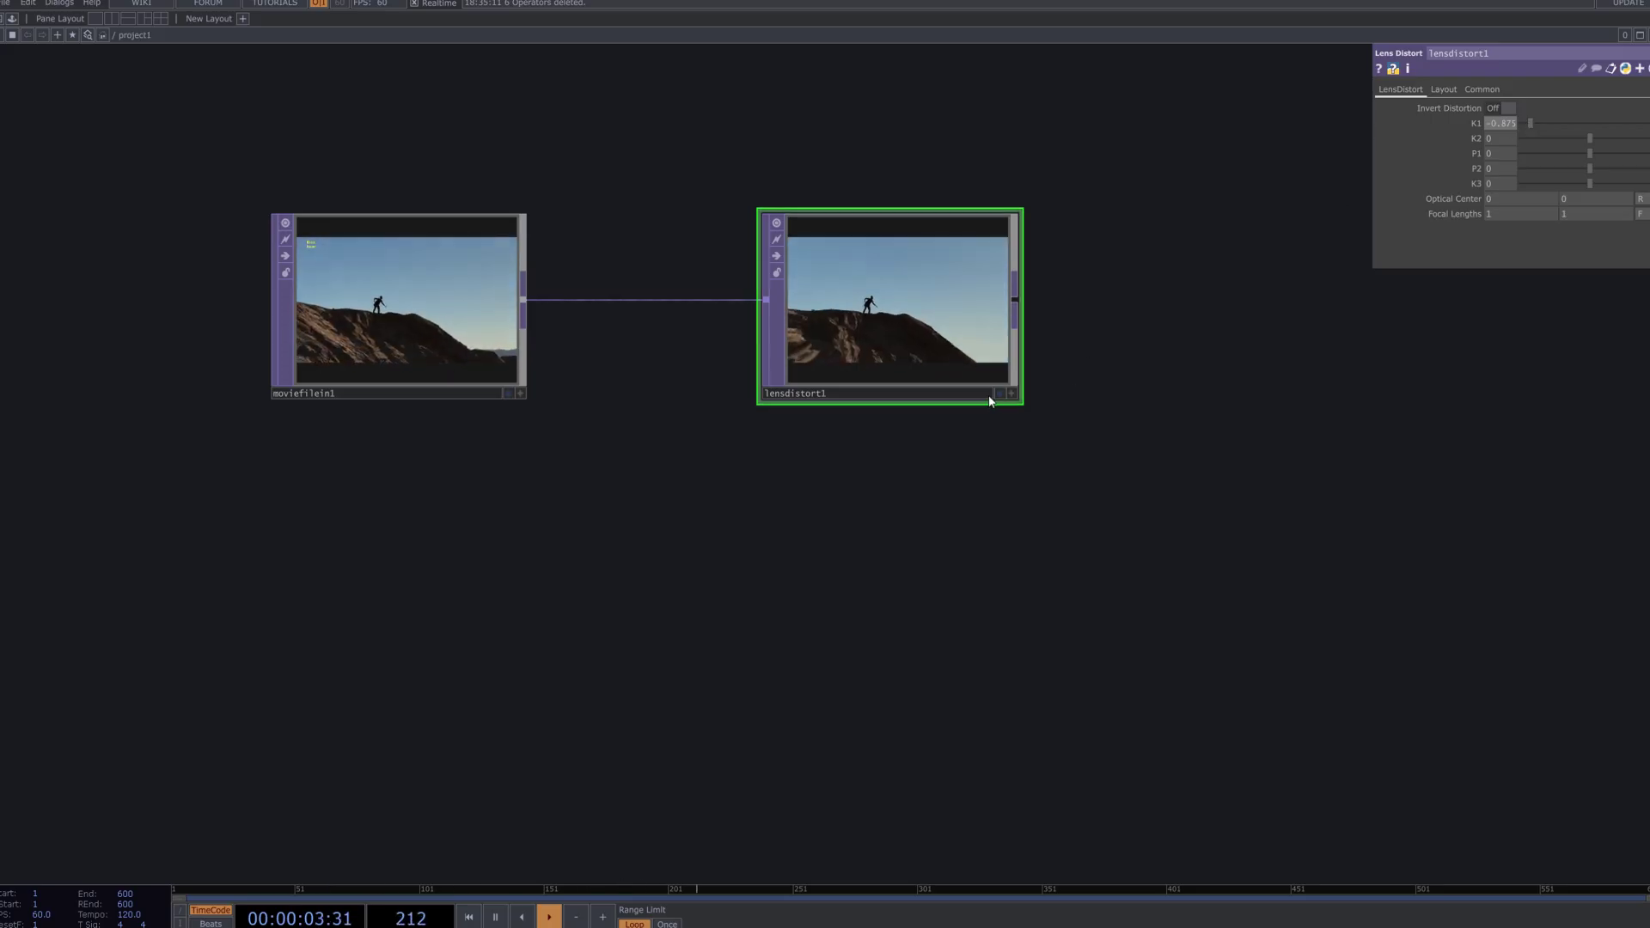
scroll(1091, 363, up, 5)
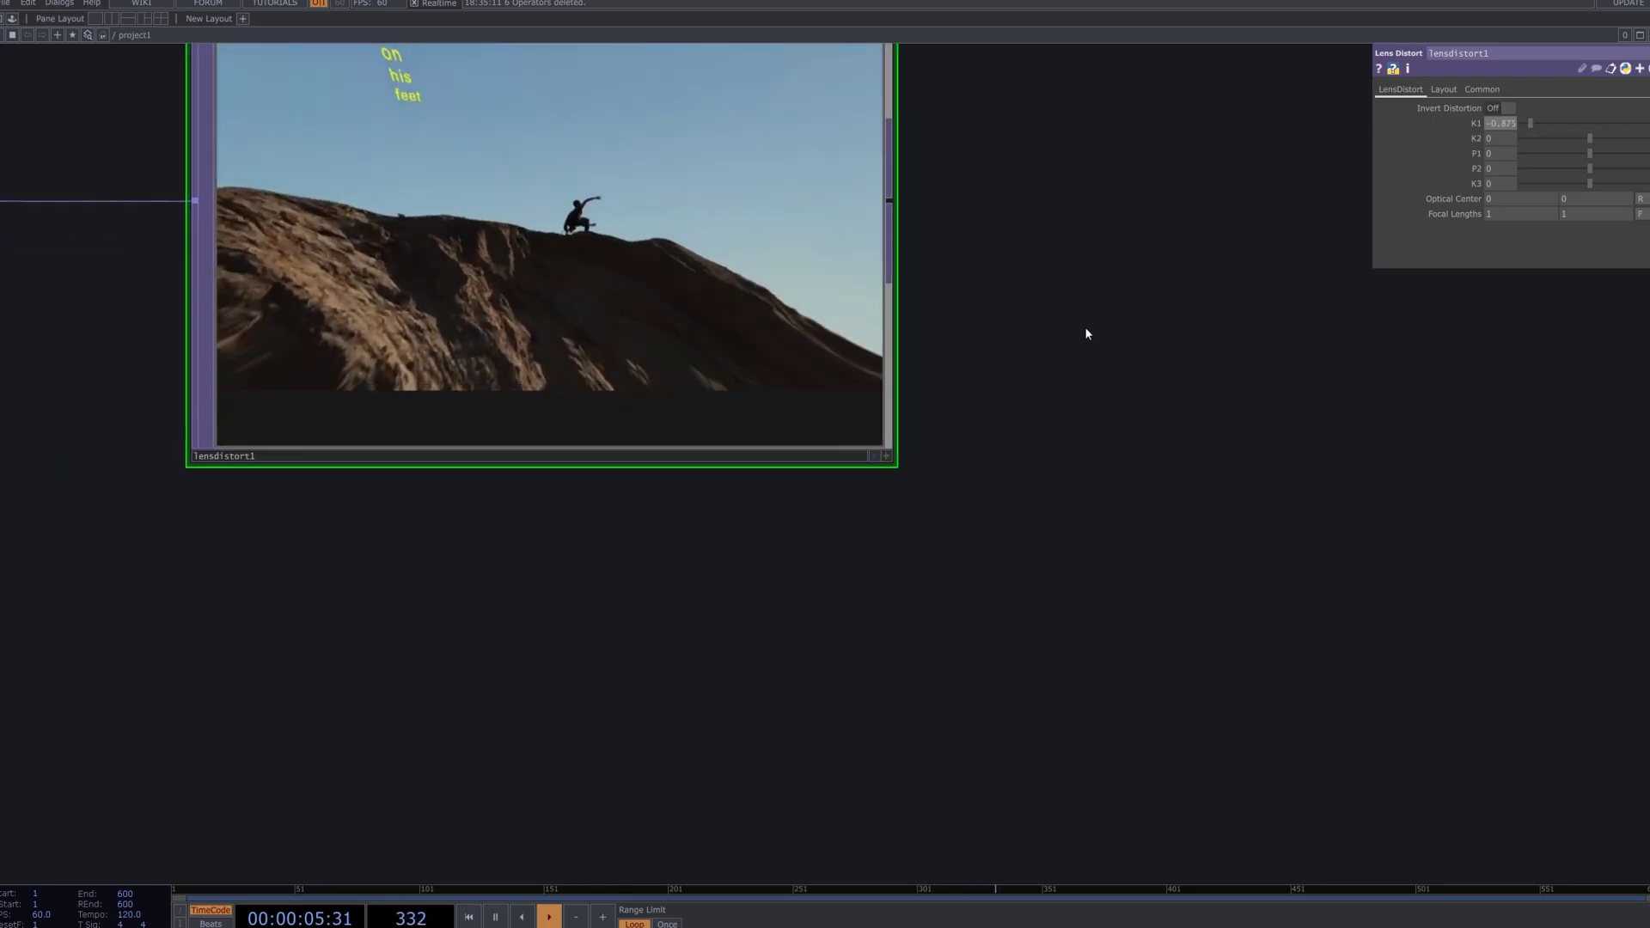
drag(1088, 330, 1410, 559)
scroll(1434, 574, down, 4)
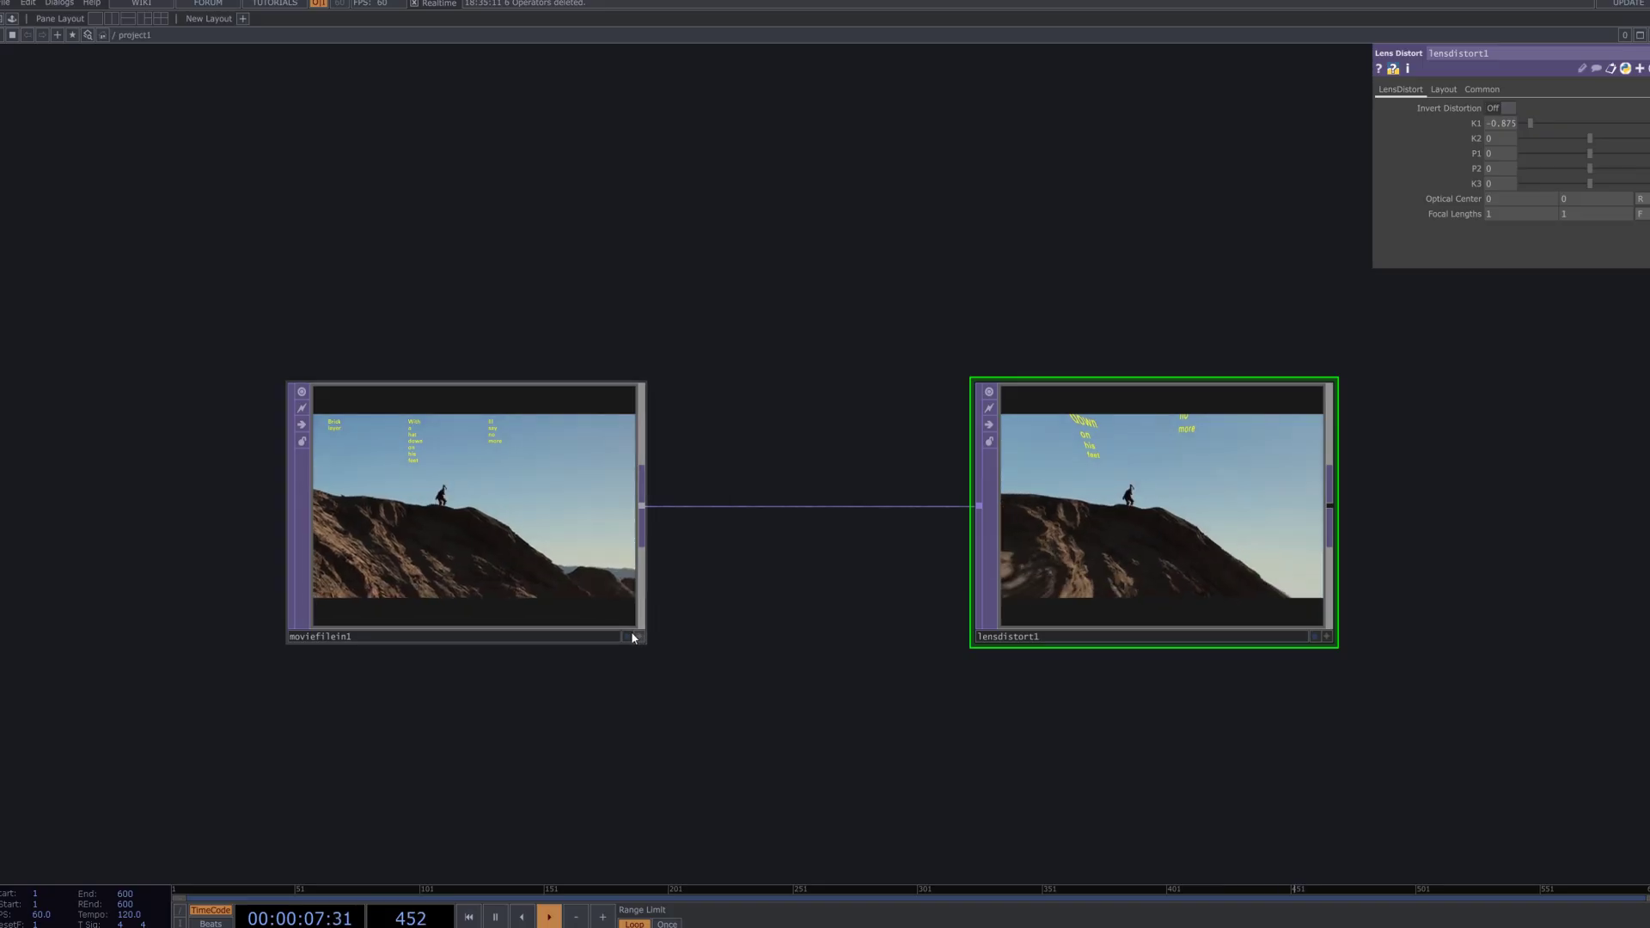
click(628, 637)
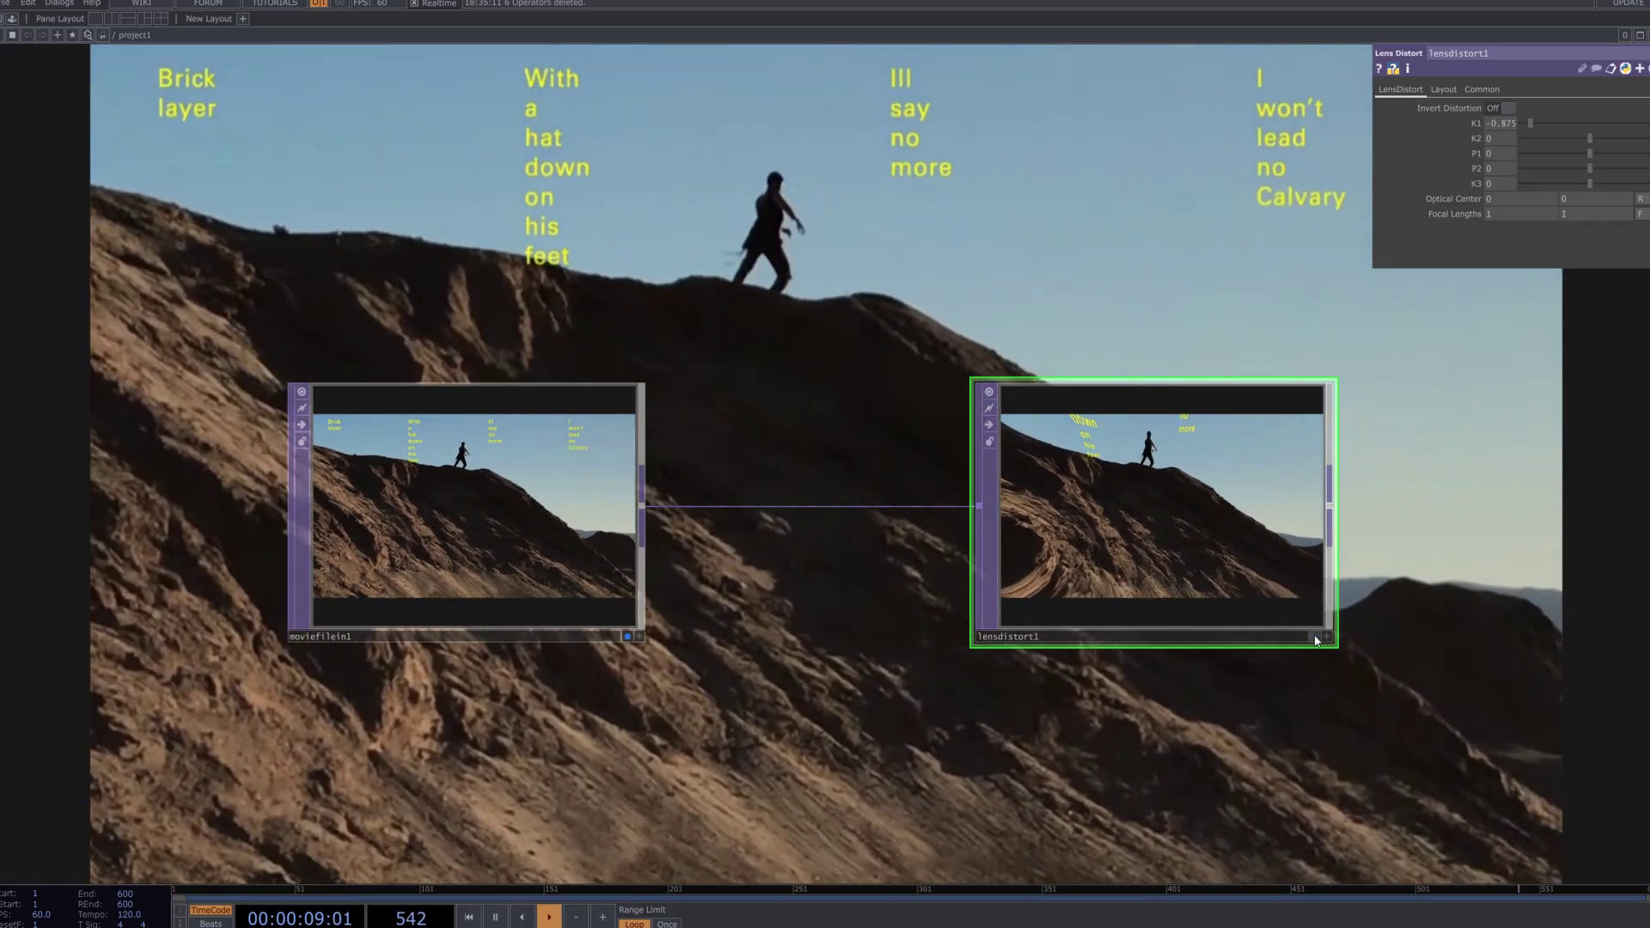
click(1316, 637)
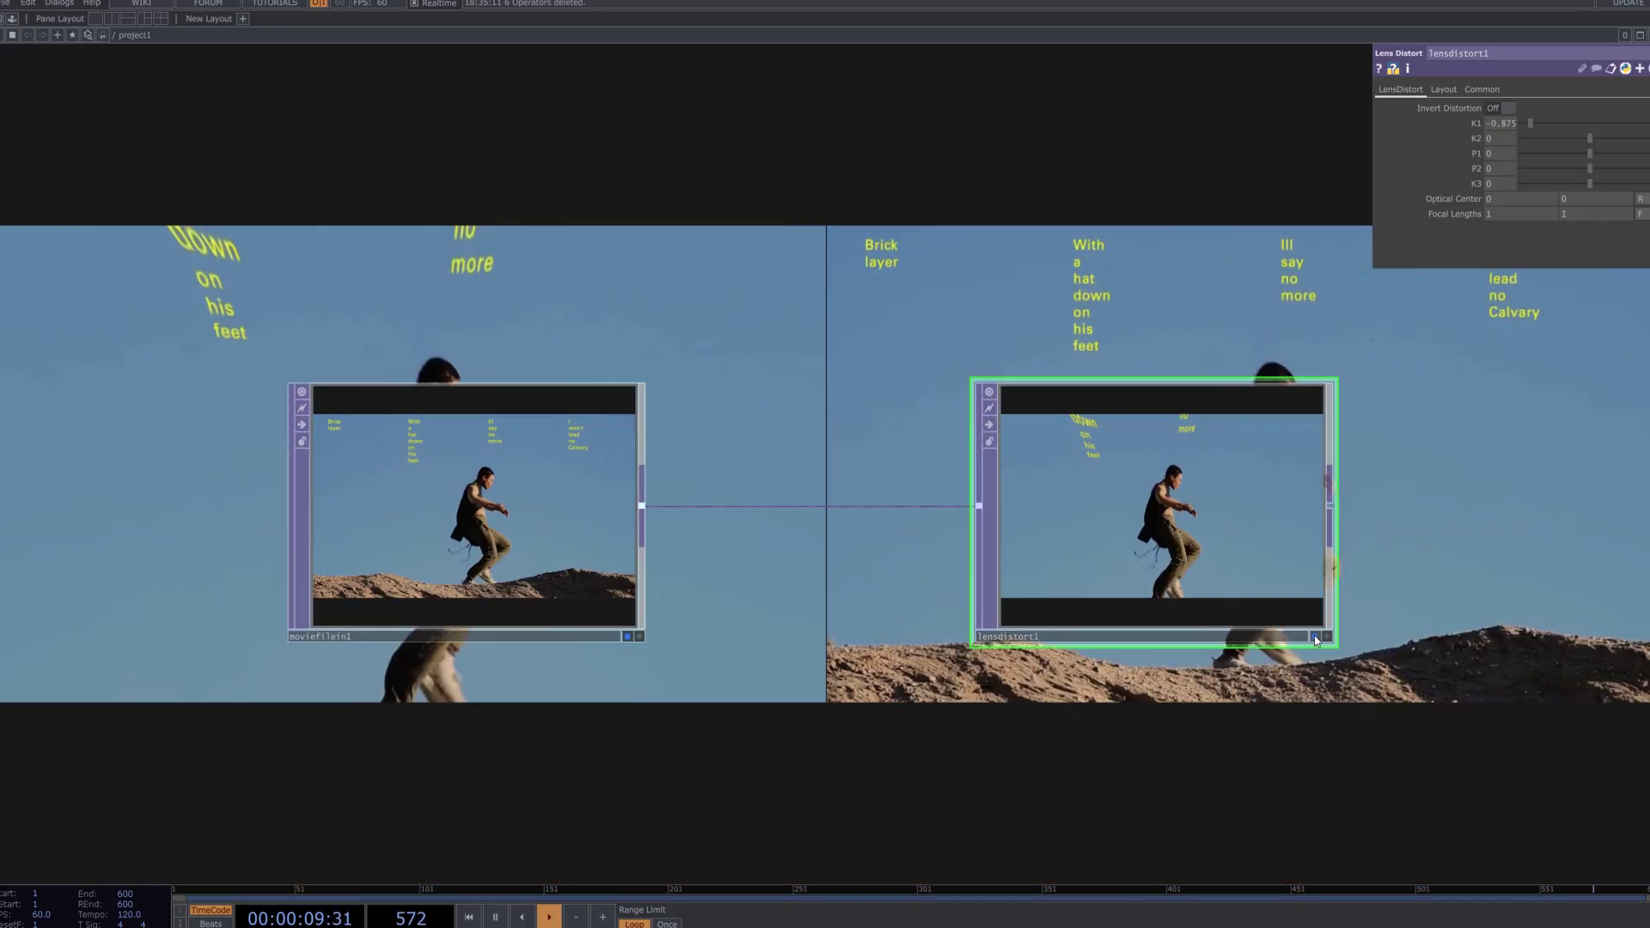
scroll(1169, 471, down, 4)
drag(1126, 429, 993, 378)
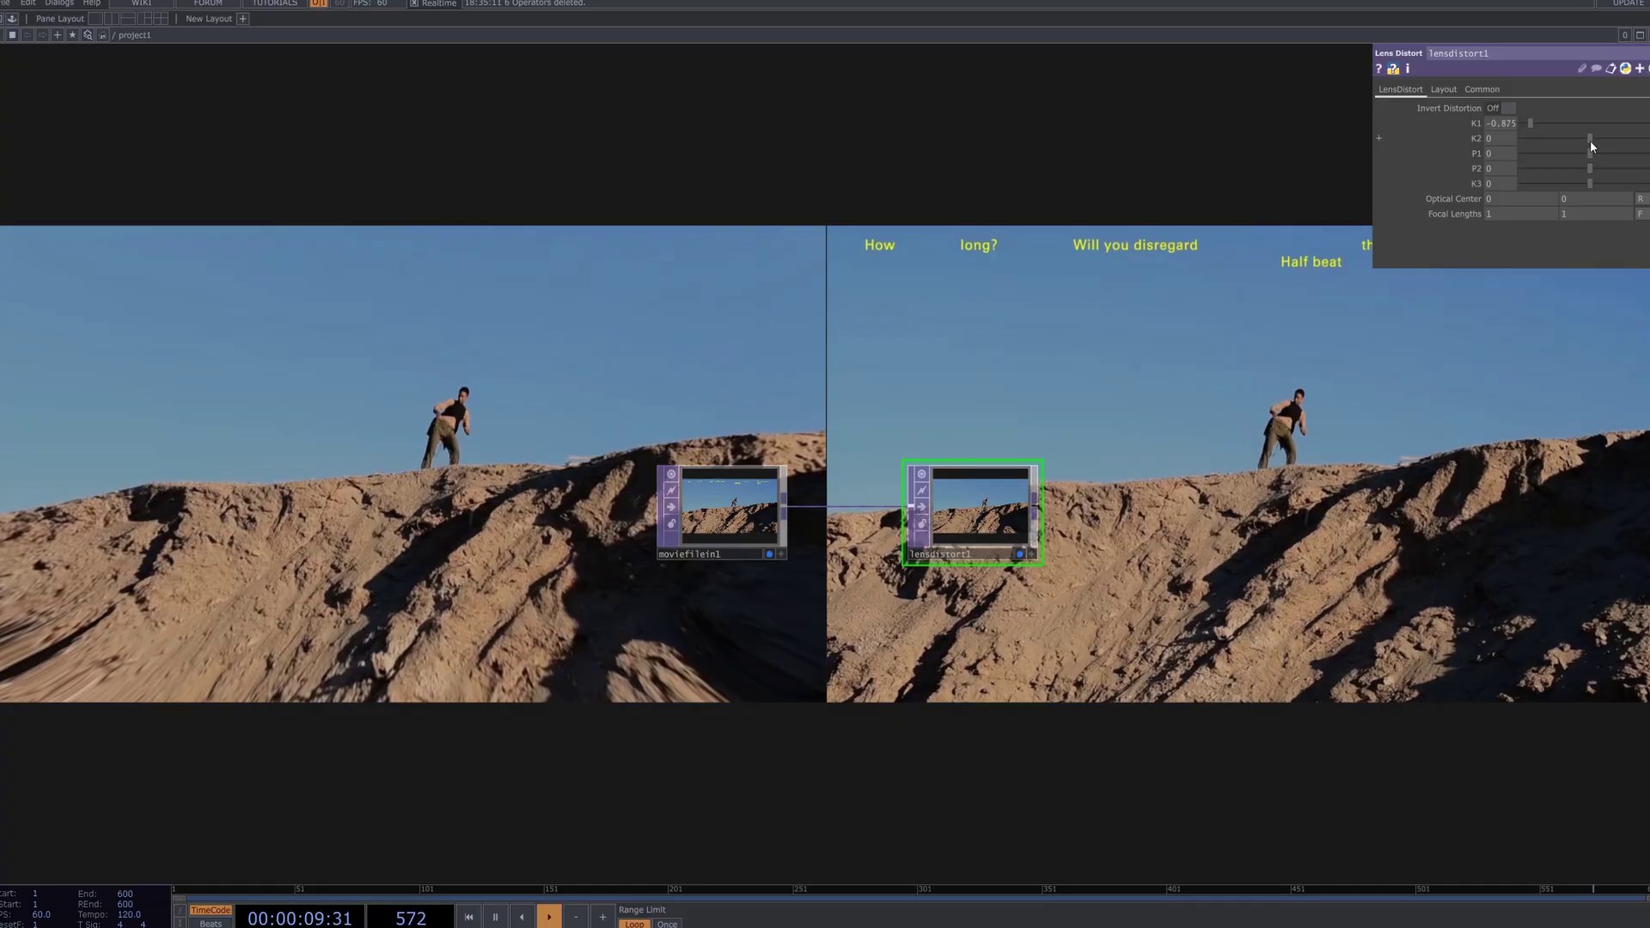
Set K2 to 0.029, P1 to 0.1 and P2 to 0.1.
drag(1595, 141, 1592, 142)
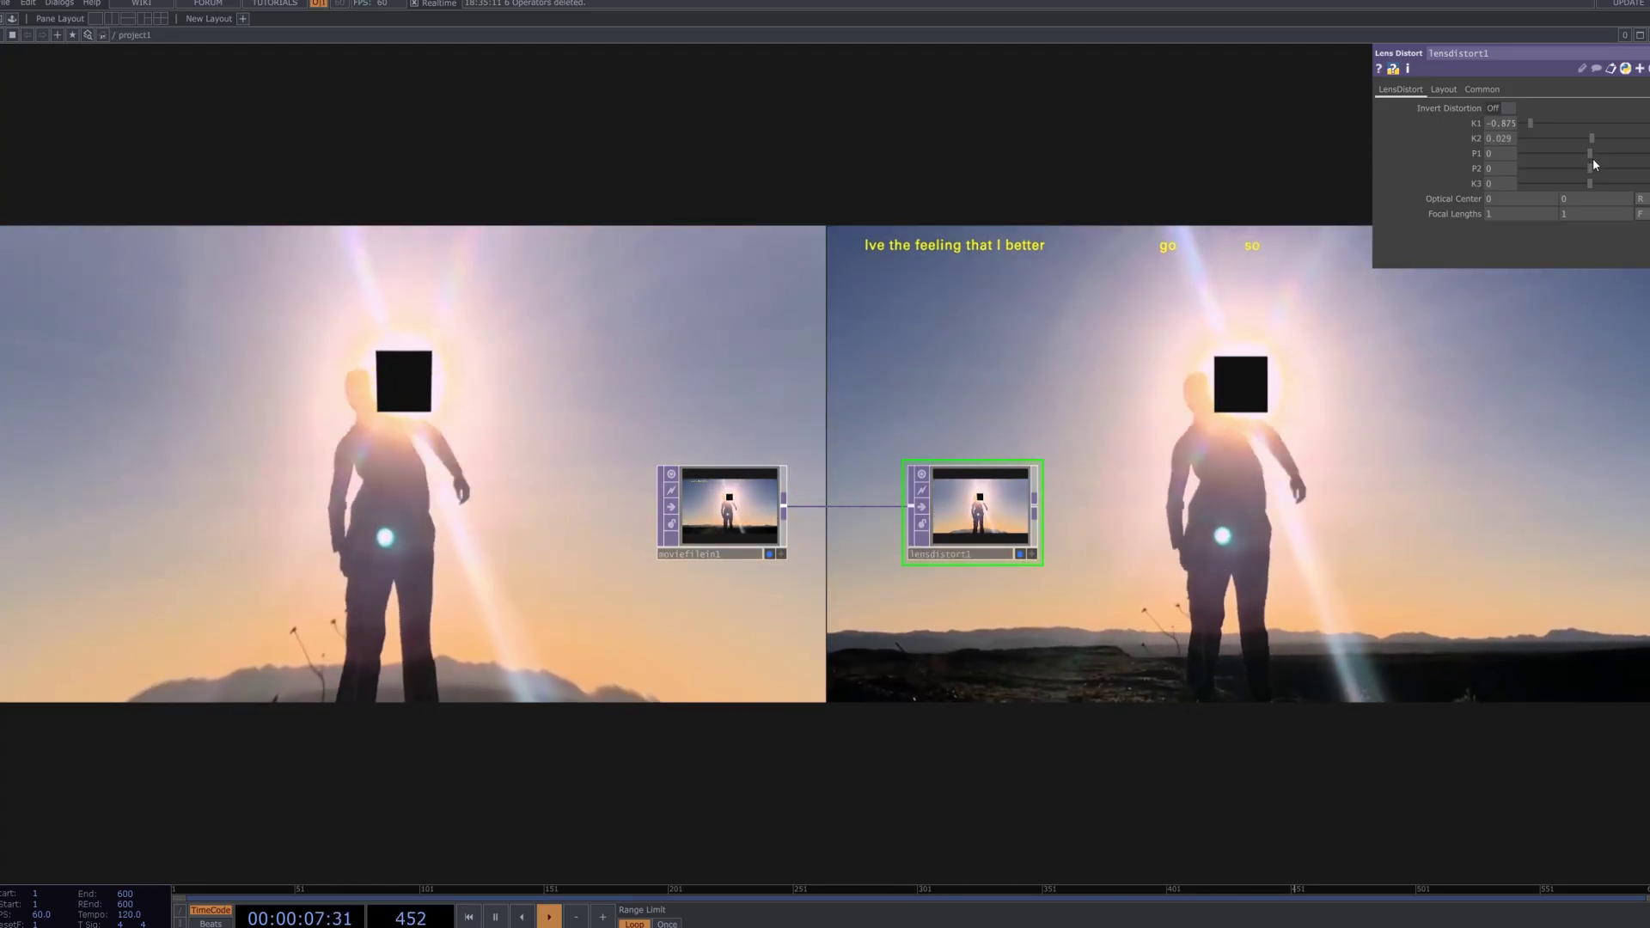
drag(1591, 154, 1597, 156)
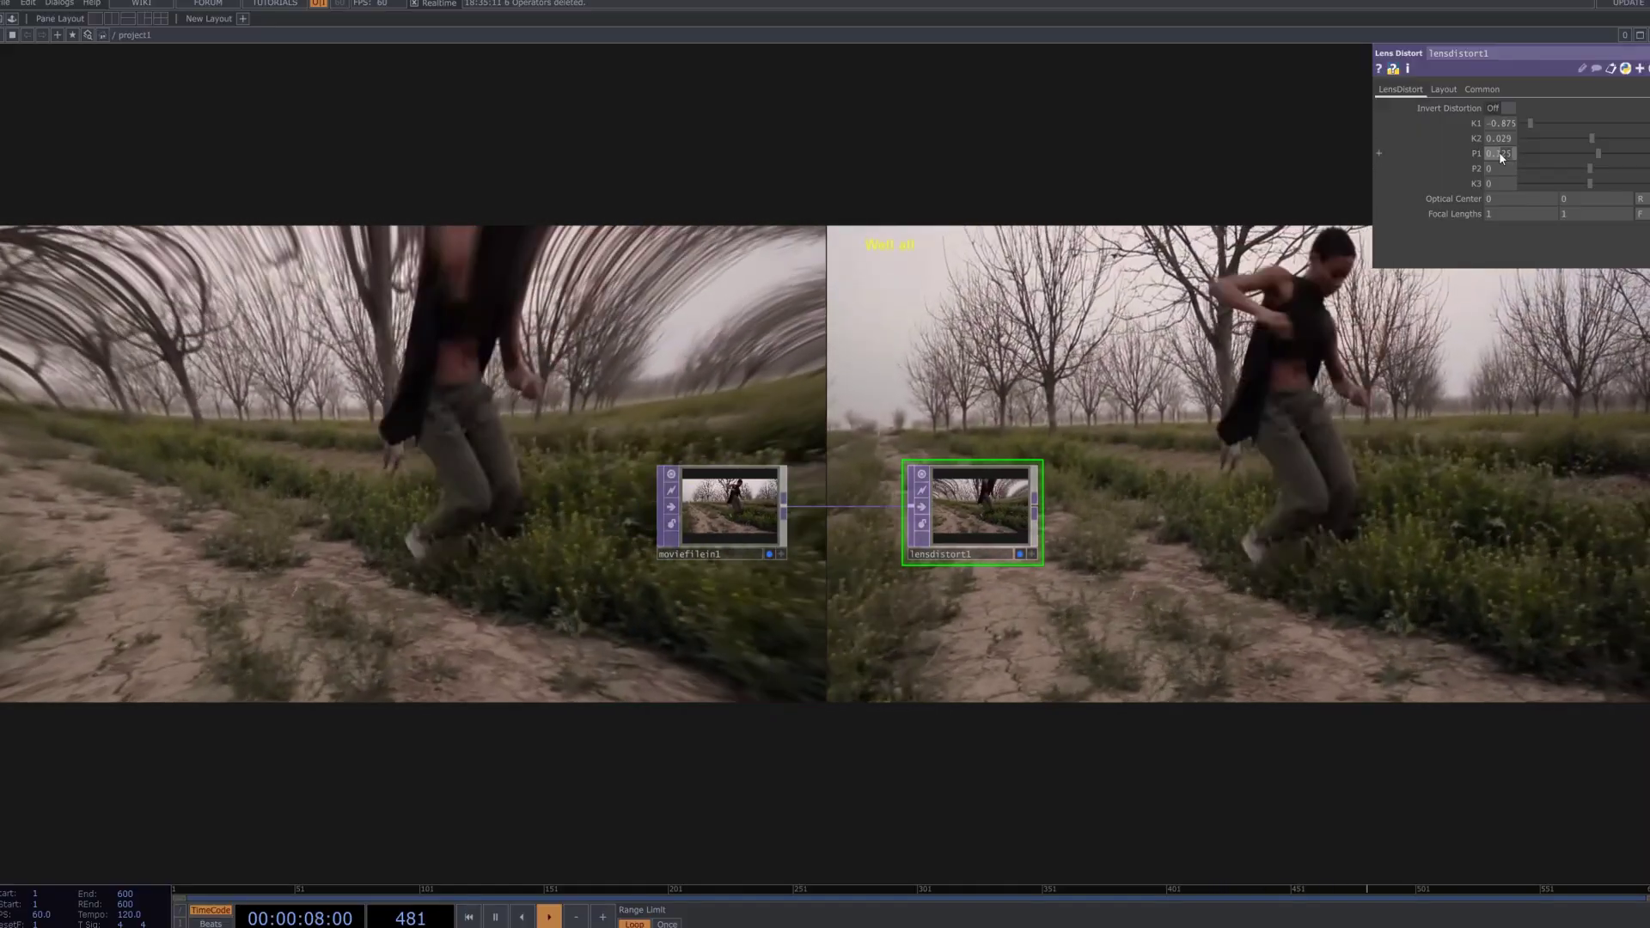
drag(1501, 159, 1510, 161)
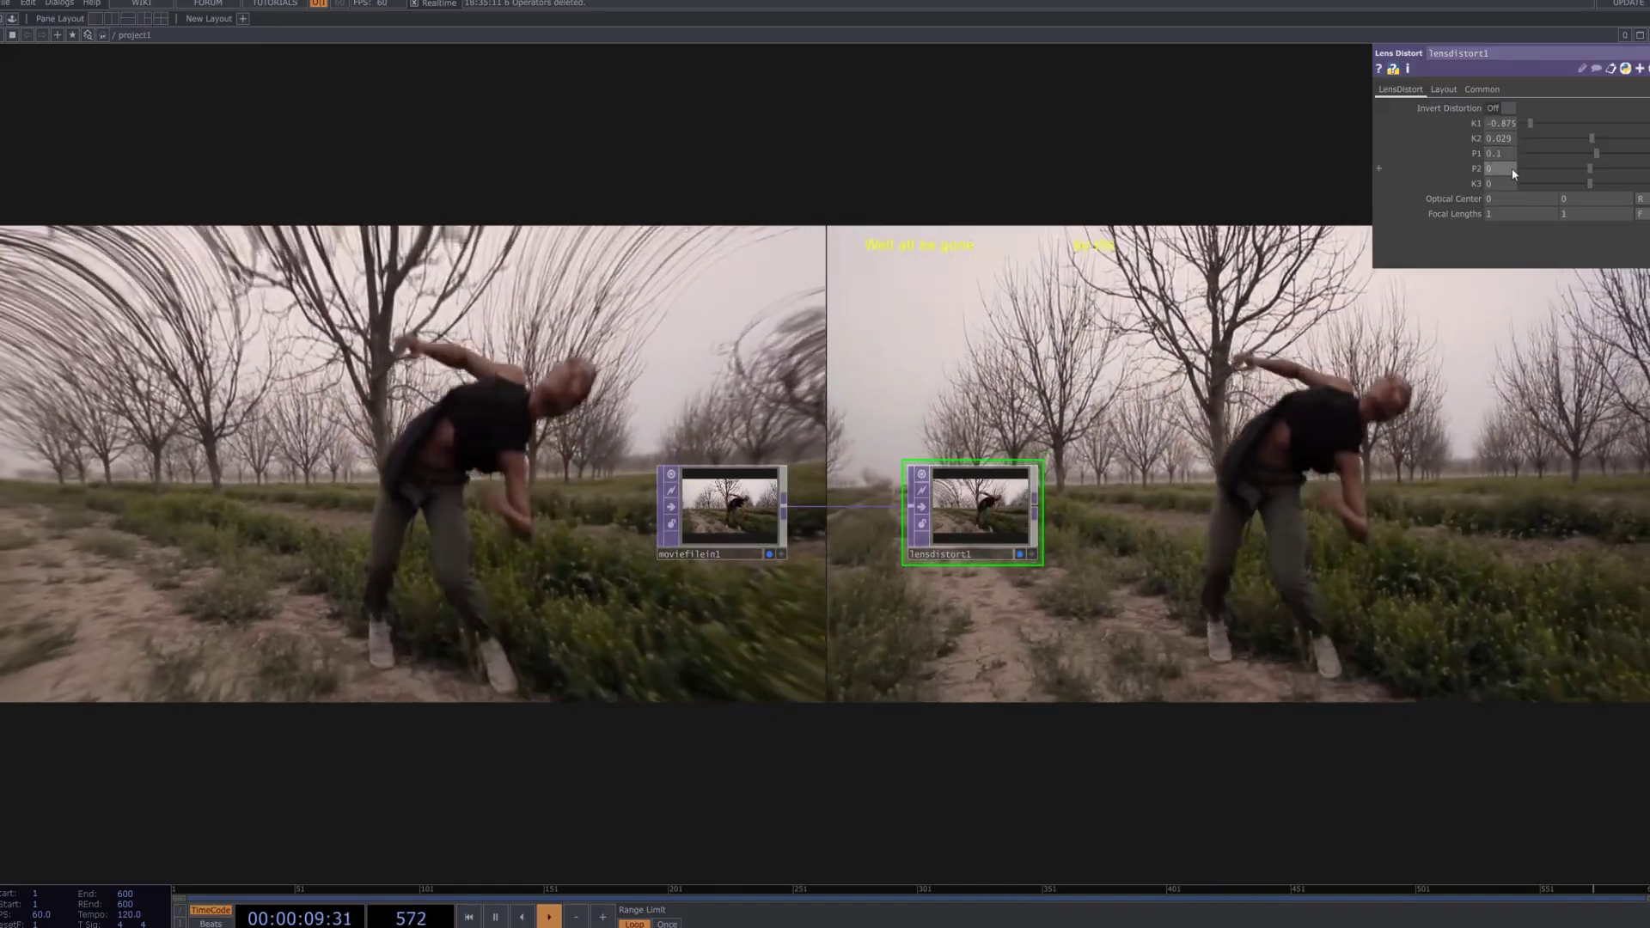
click(1499, 163)
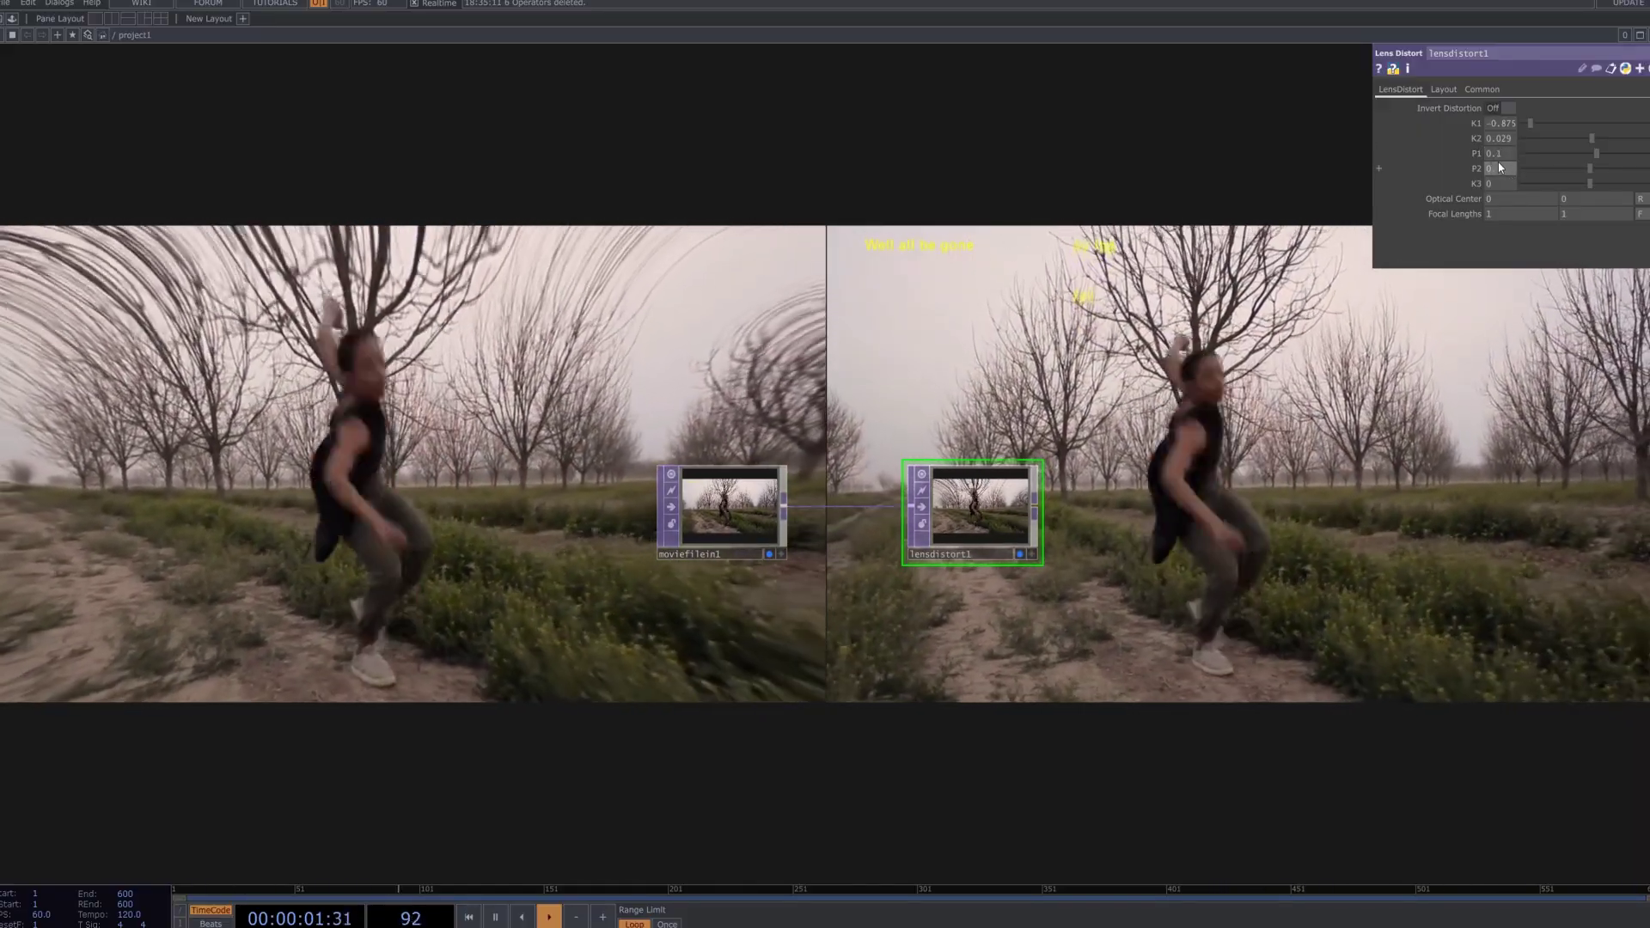
text(.1)
key(Return)
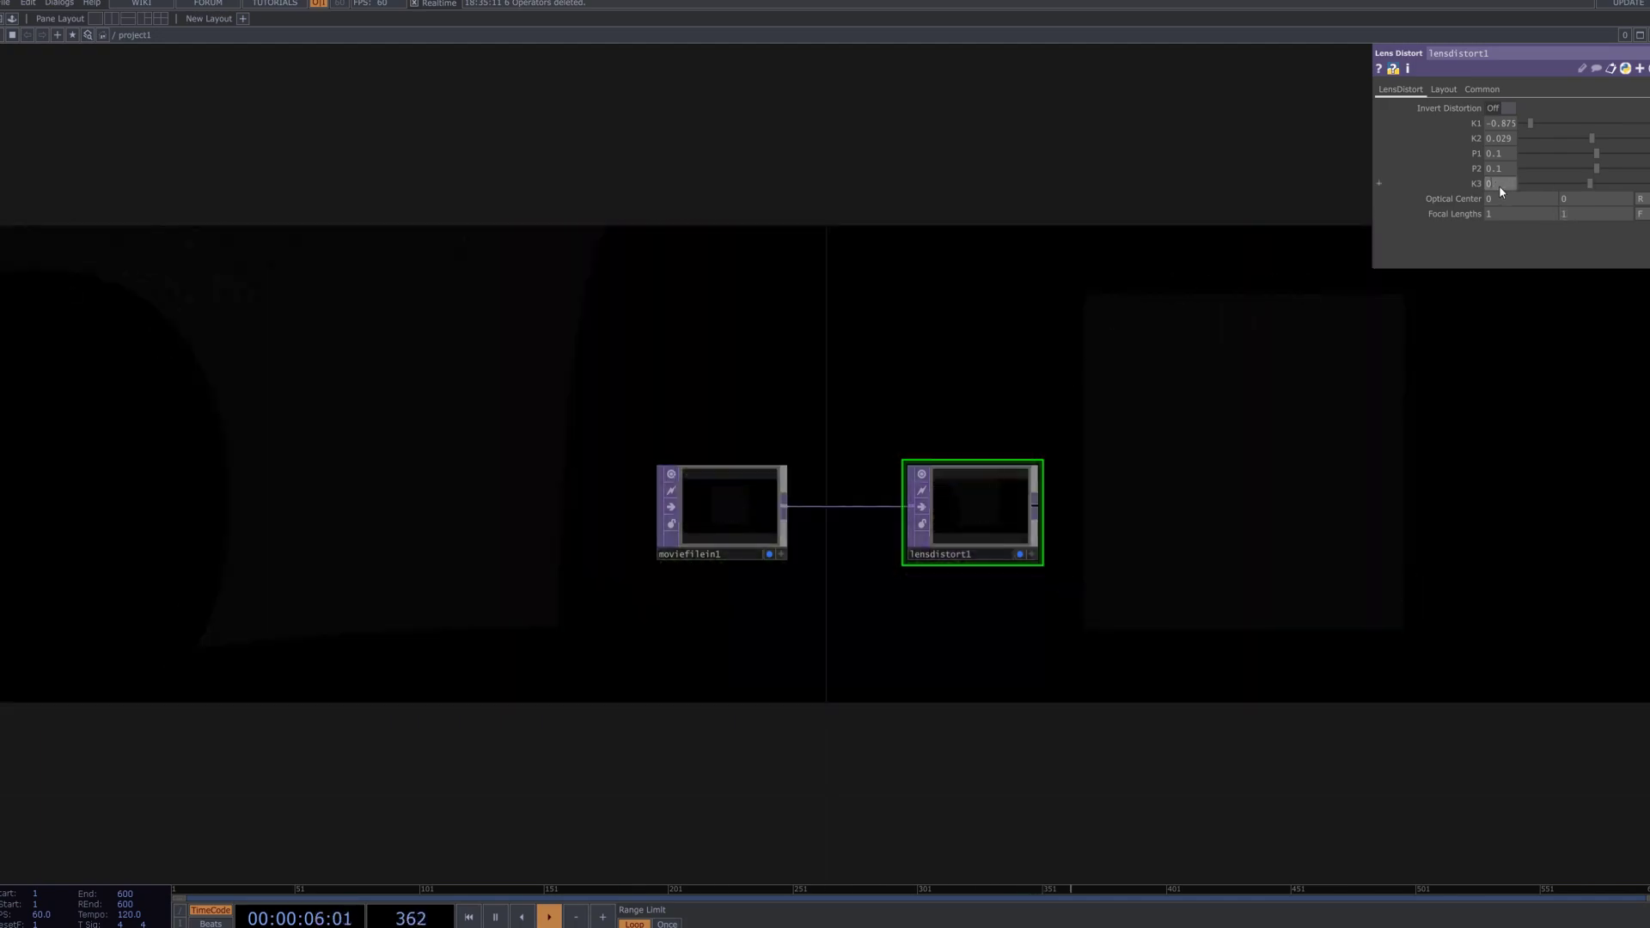
Set K3 to 0.229.
click(1499, 184)
text(0.2)
key(Return)
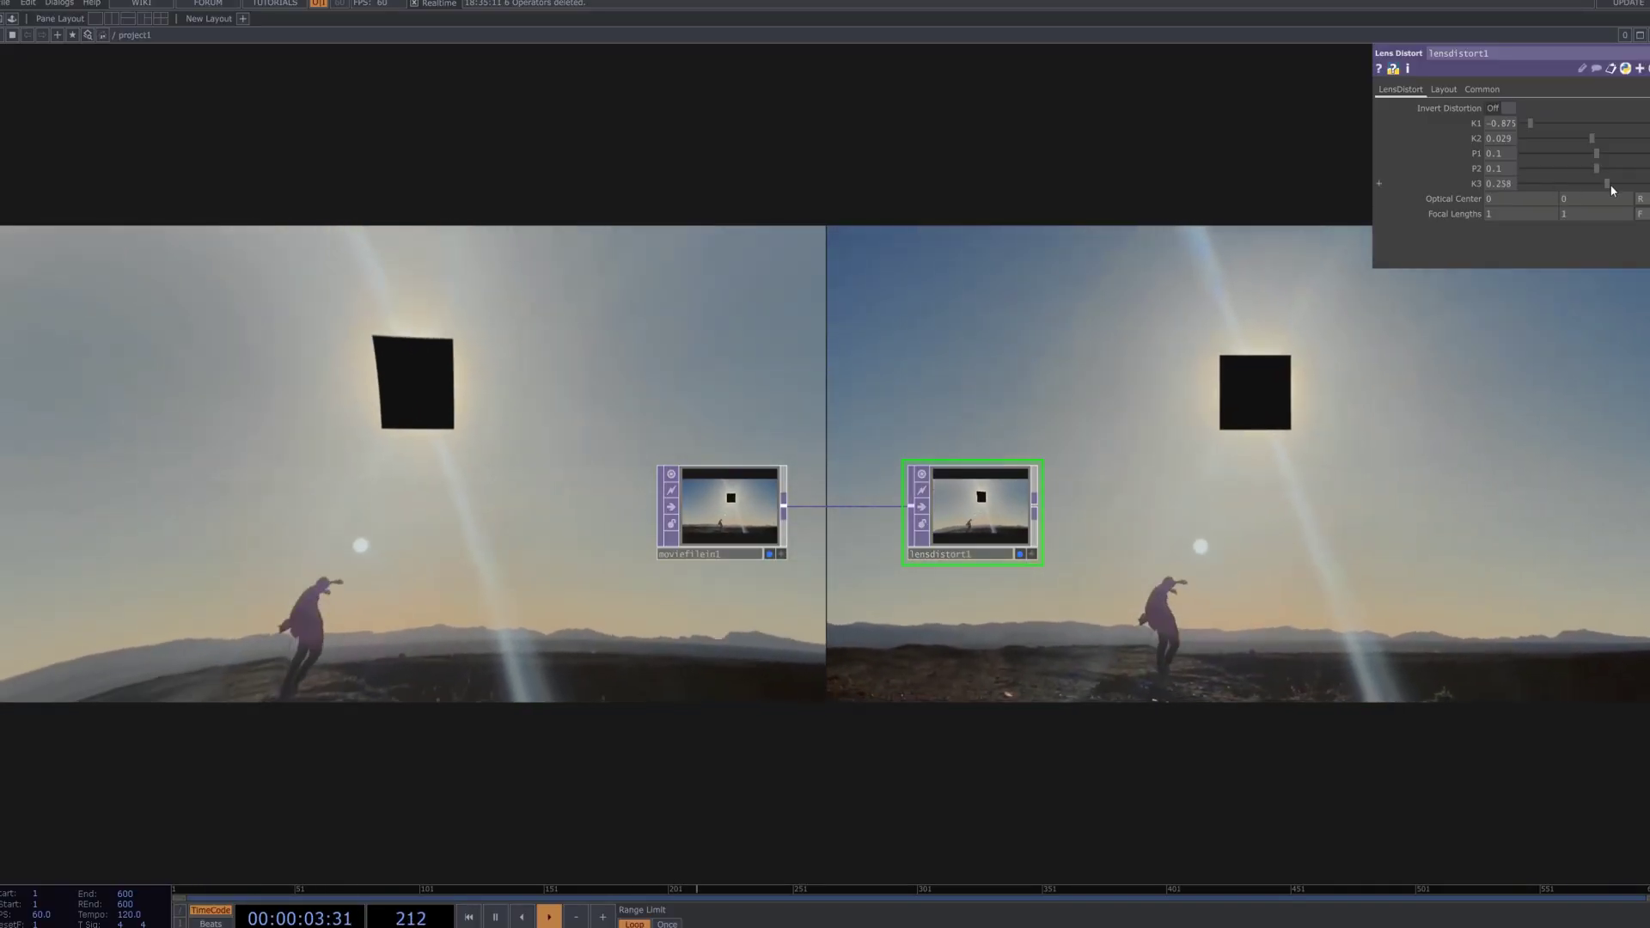
drag(1607, 184, 1610, 187)
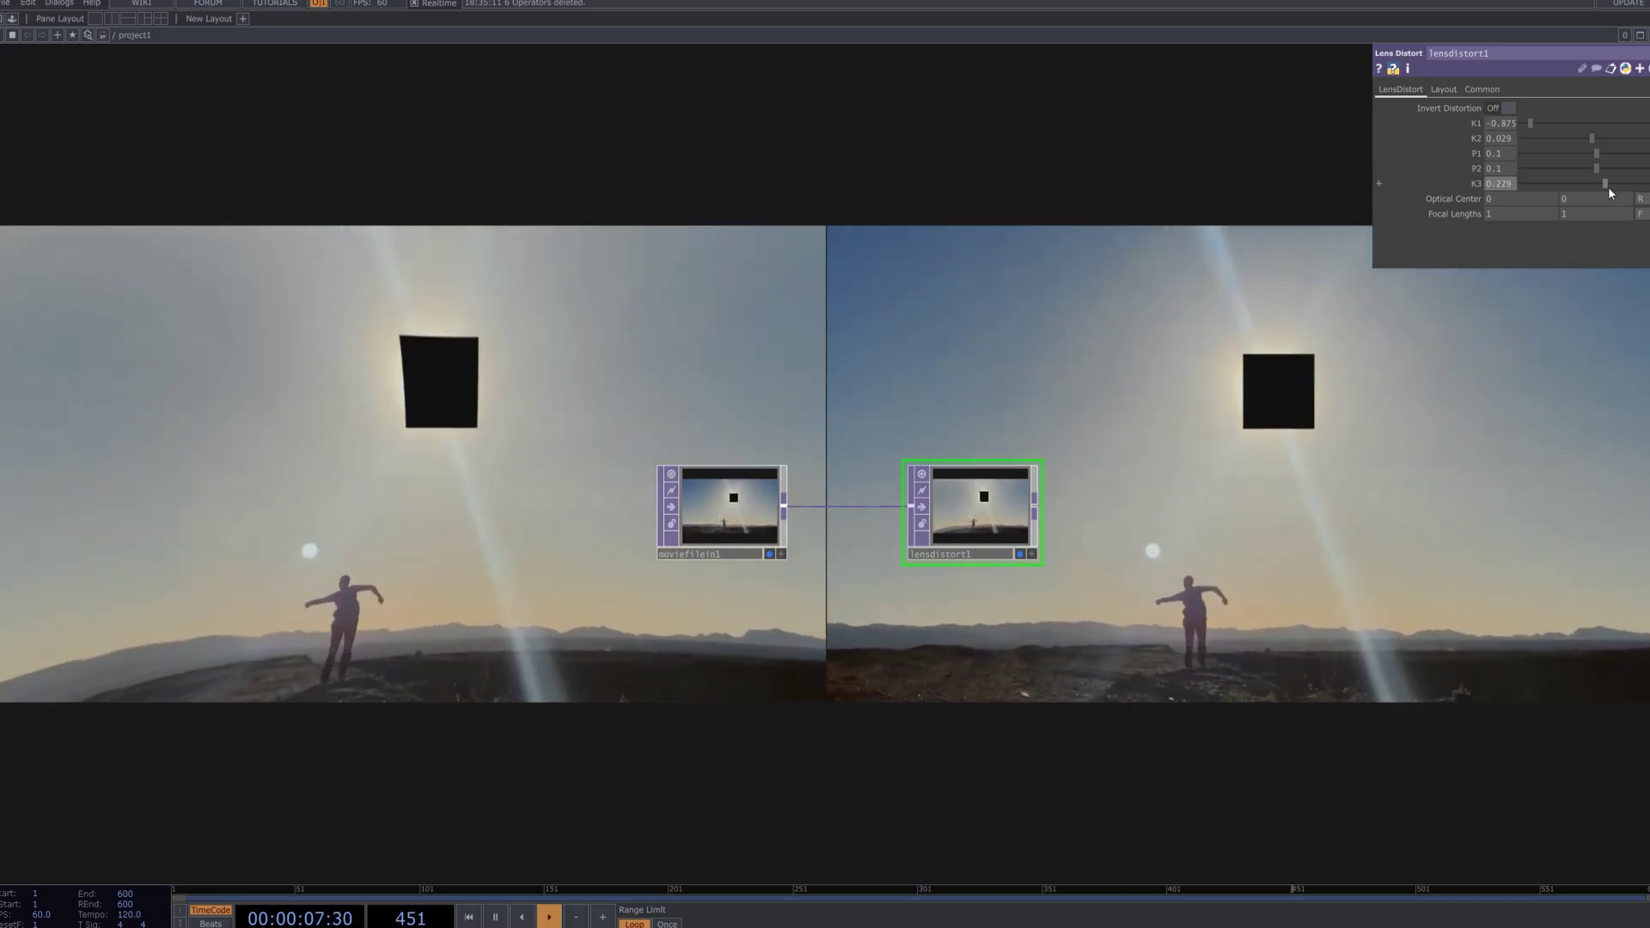
On the Layout page, use Native Resolution, Hold extend mode and New Camera Matrix post transform.
click(1444, 89)
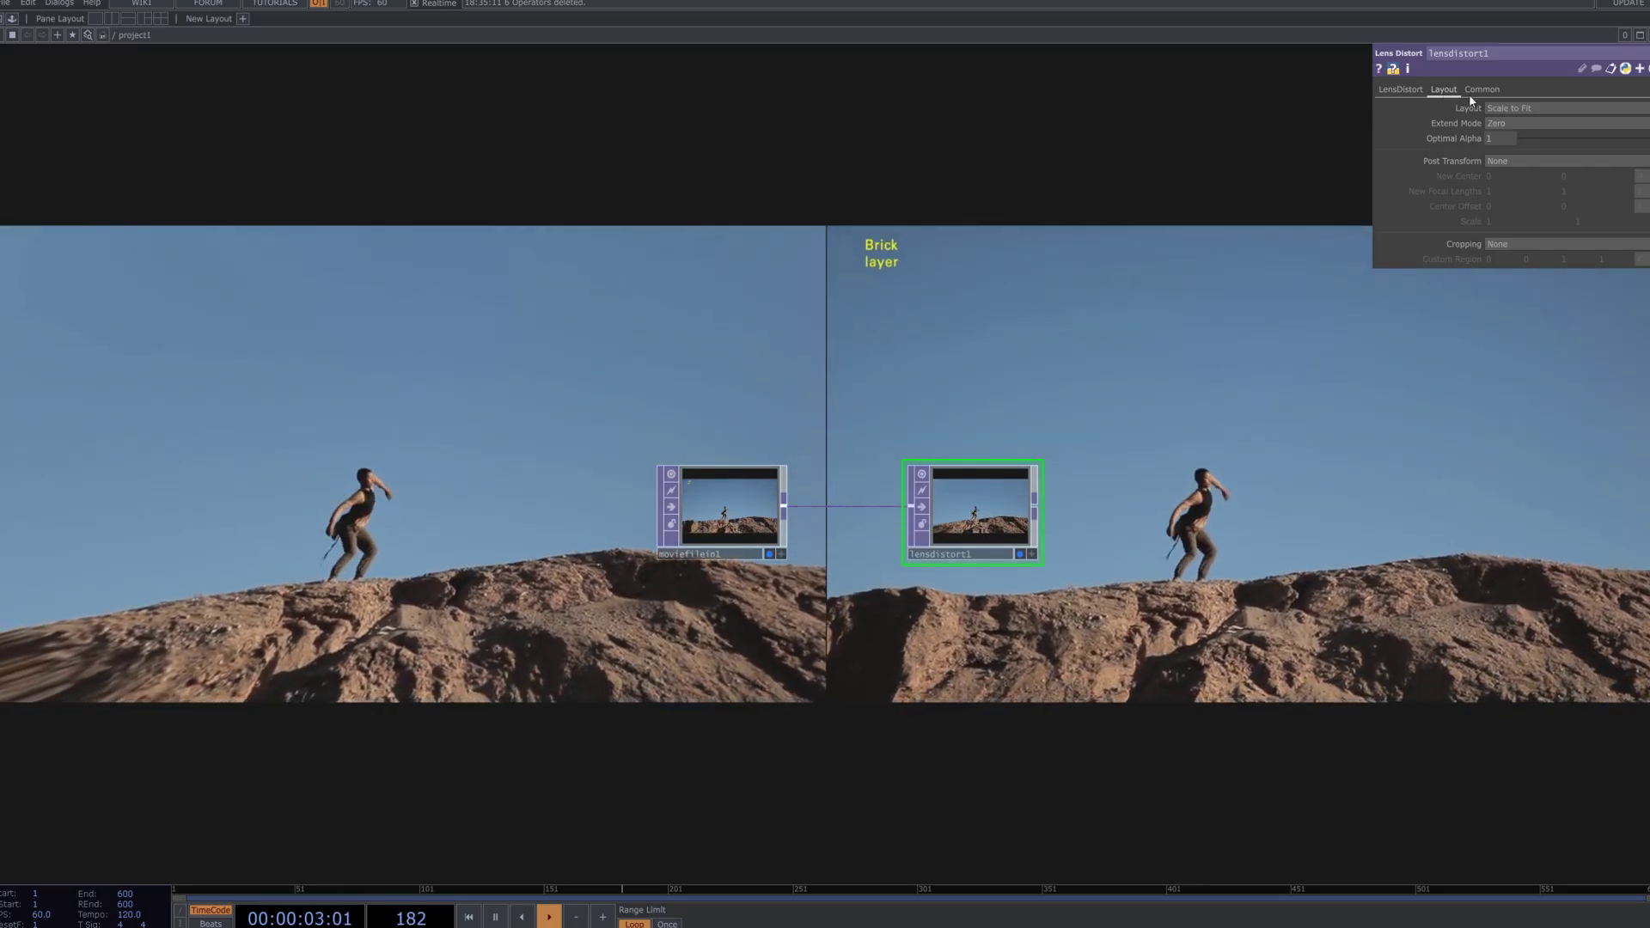
click(1530, 109)
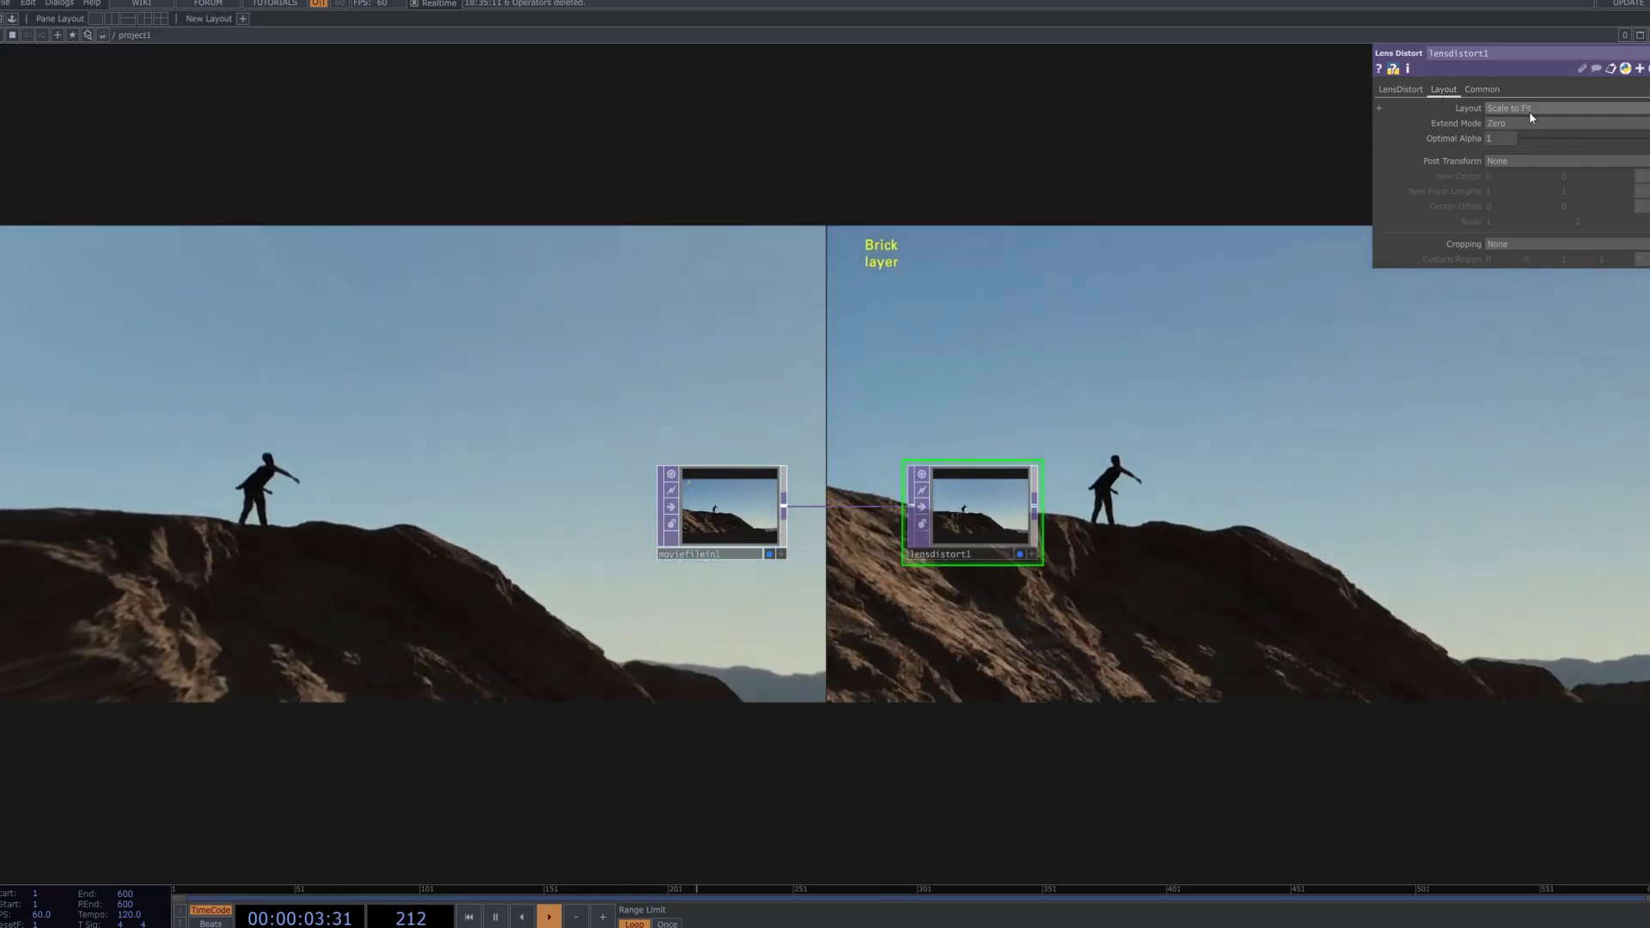
click(1530, 136)
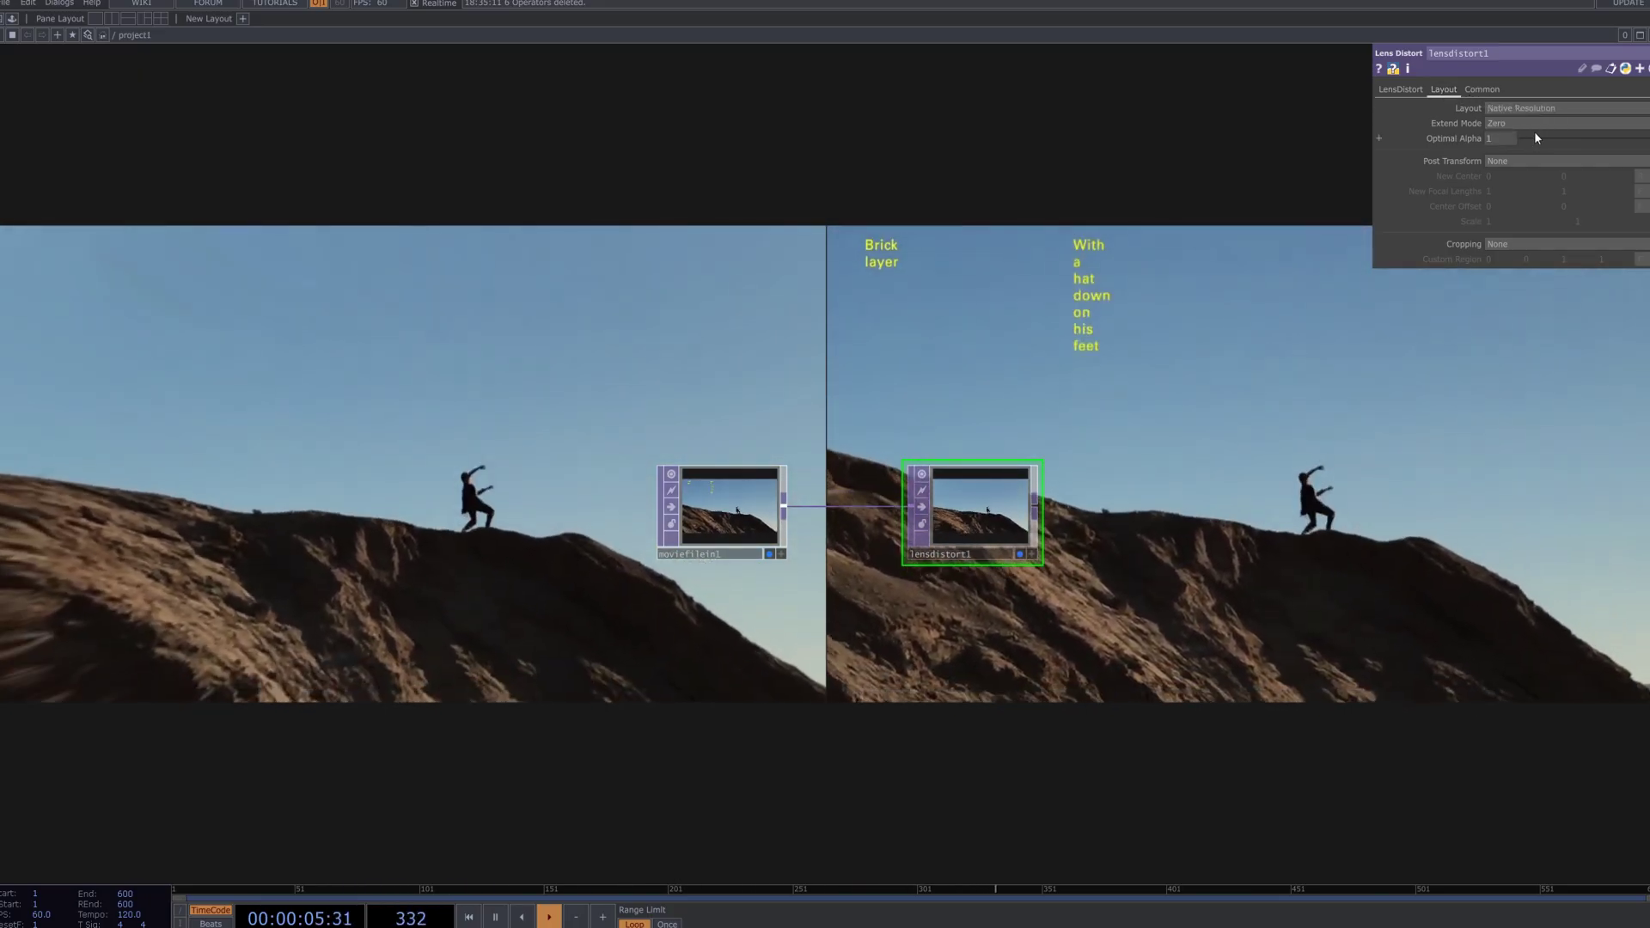
click(1535, 122)
click(1505, 138)
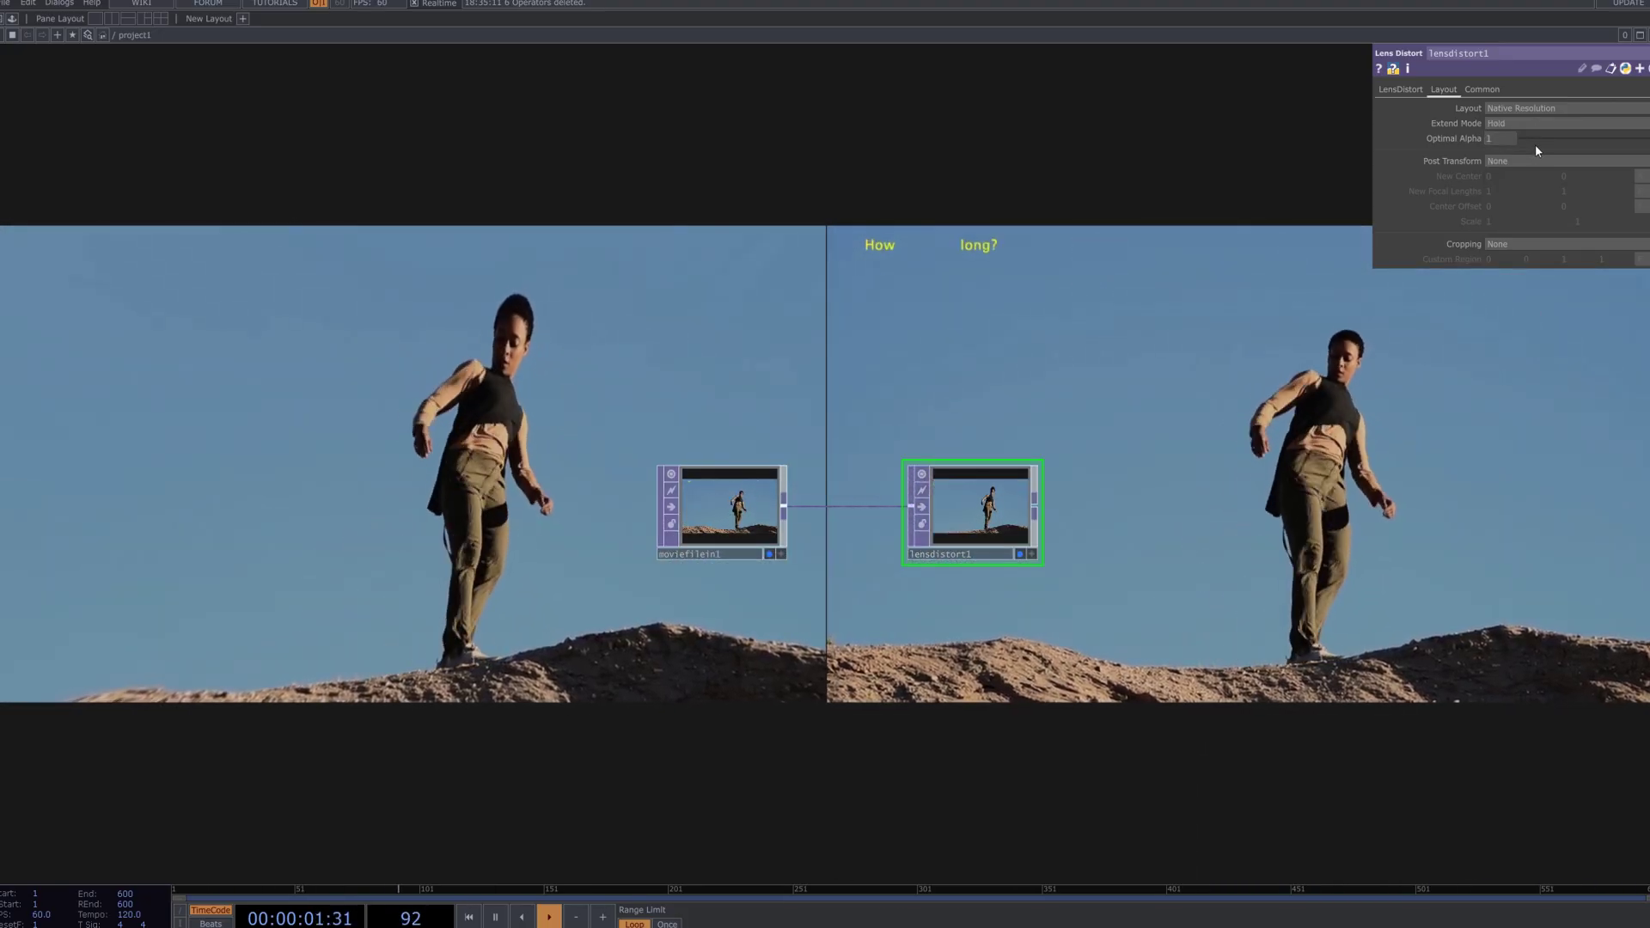
click(1544, 160)
click(1539, 203)
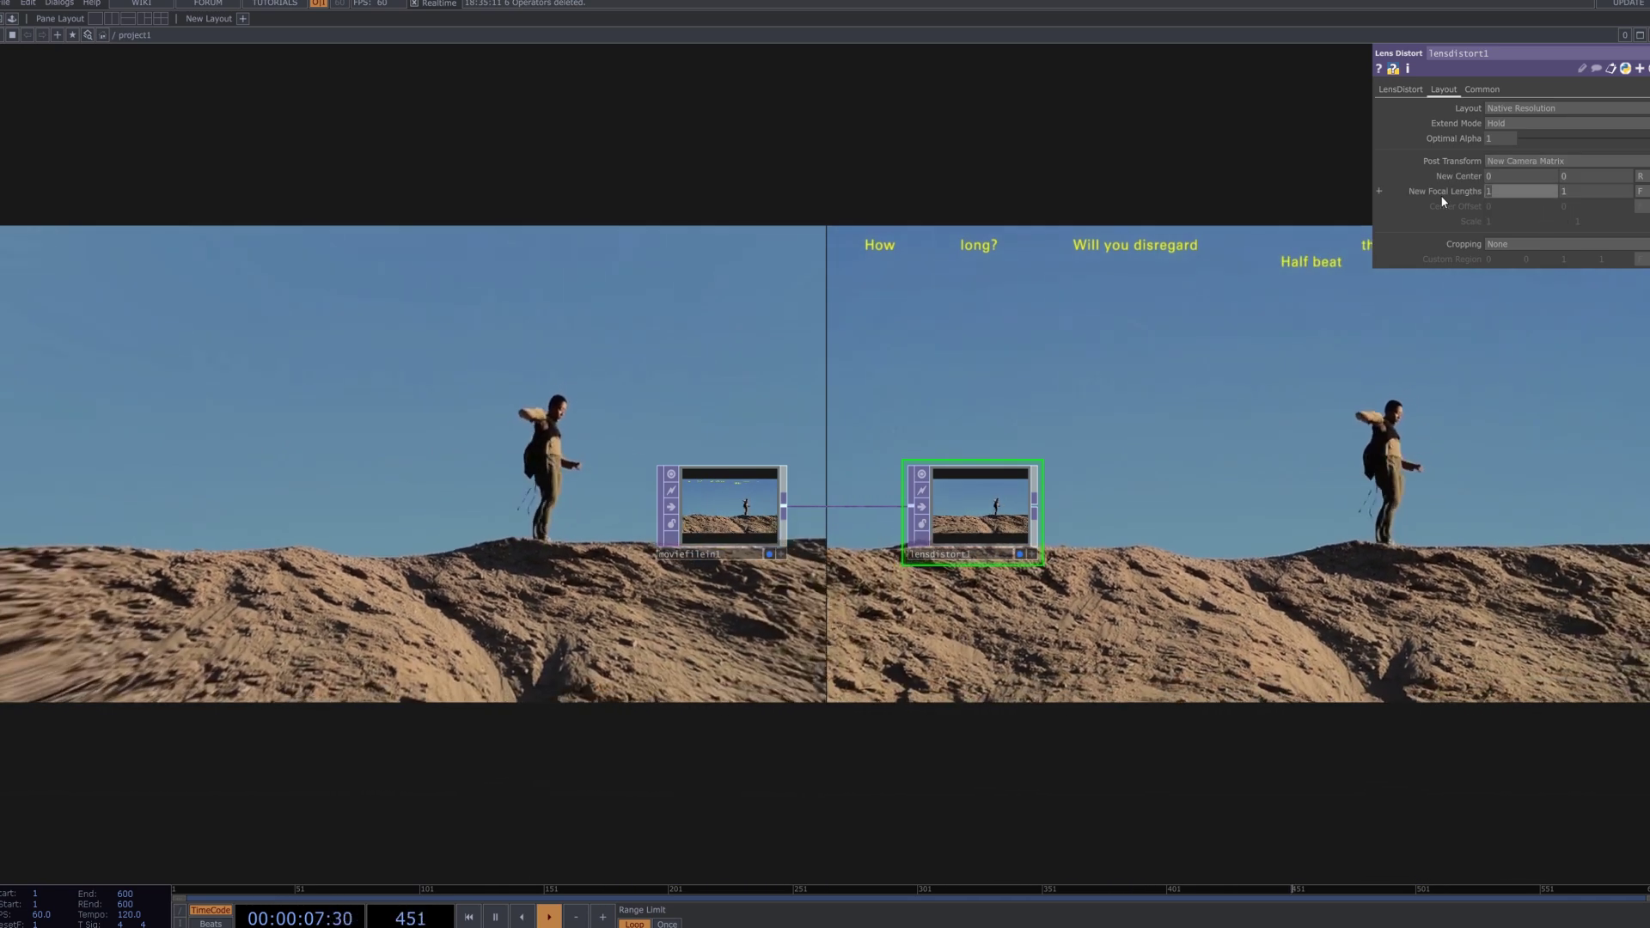
Set the new focal lengths to 0.3 horizontal and 1.4 vertical.
text(0.3)
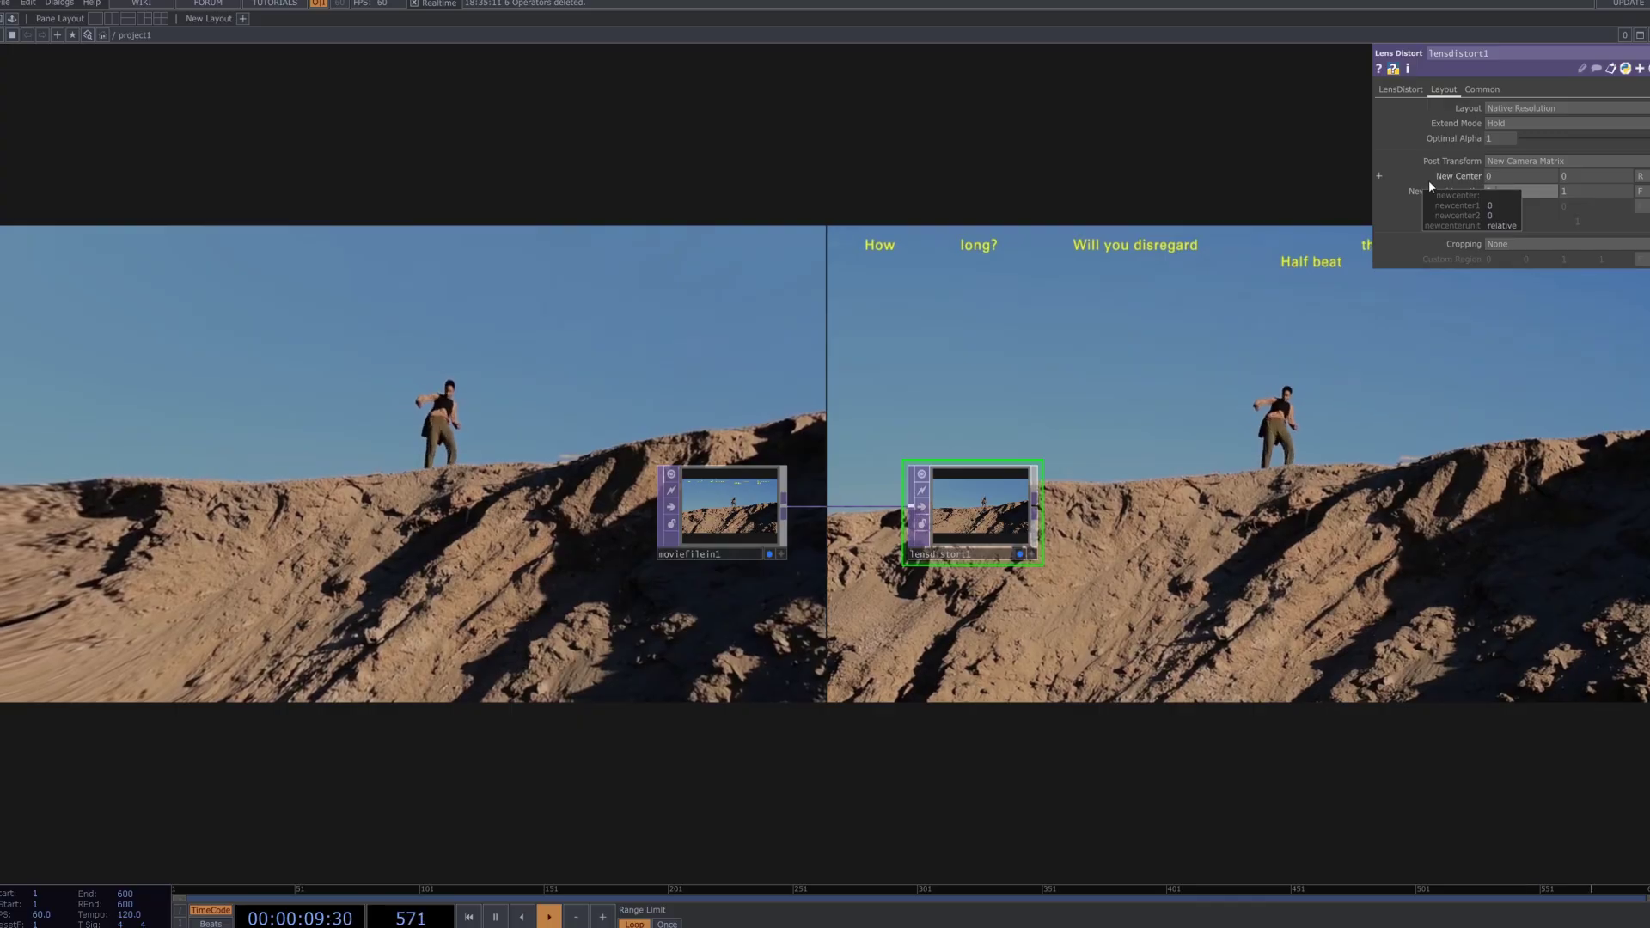
key(Return)
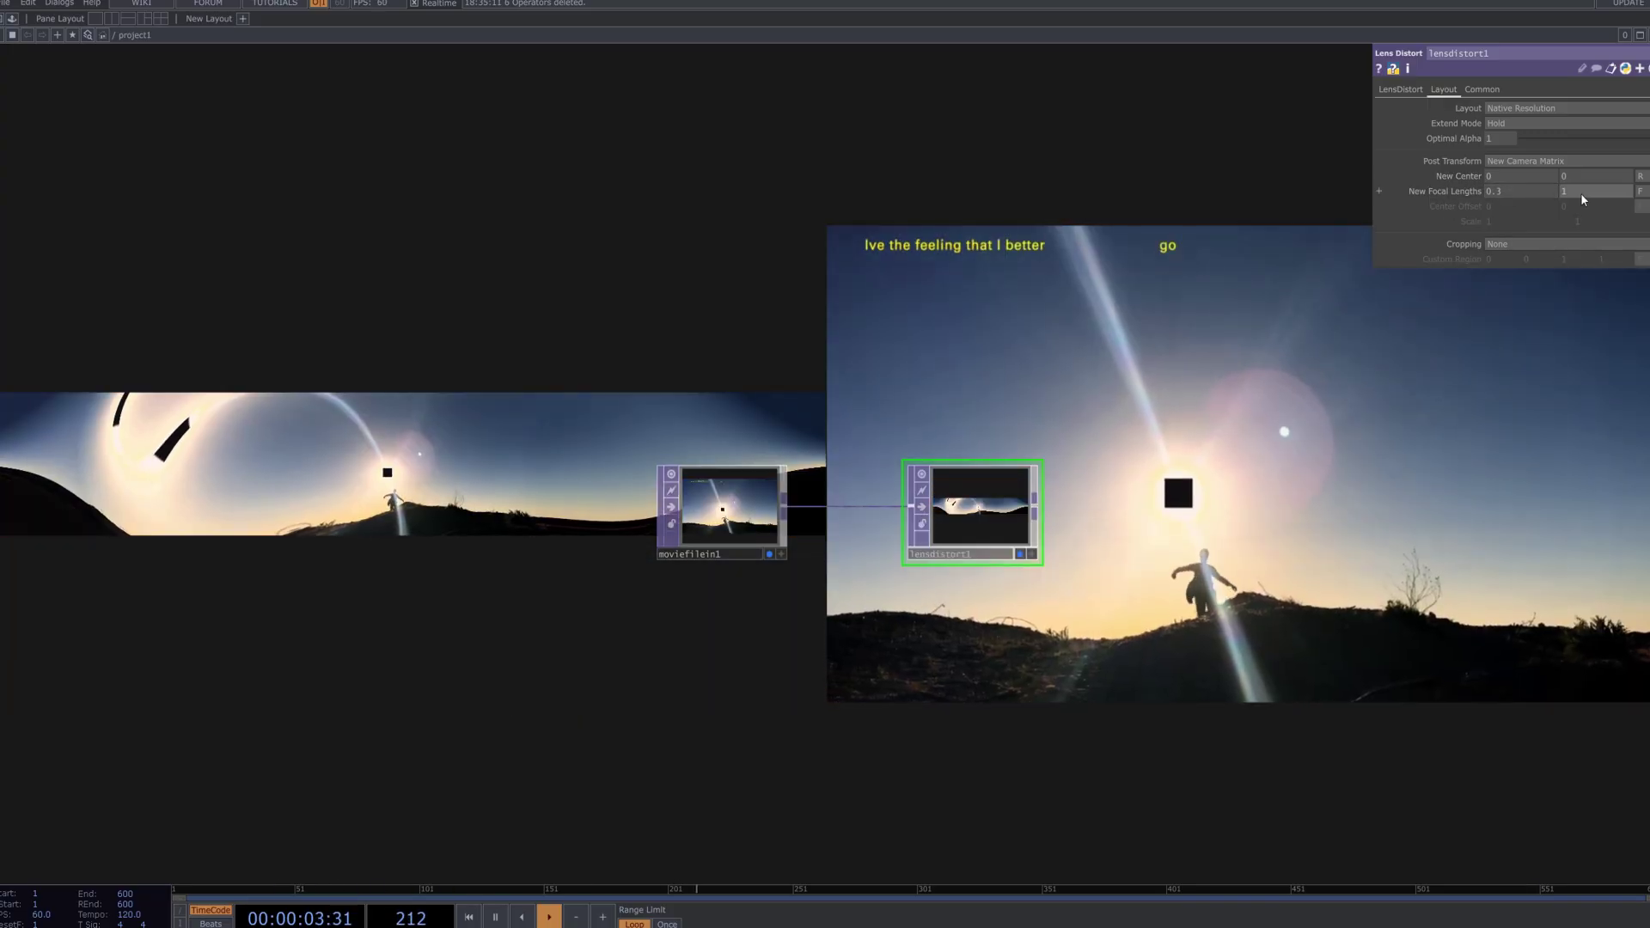
click(1581, 193)
text(1.4)
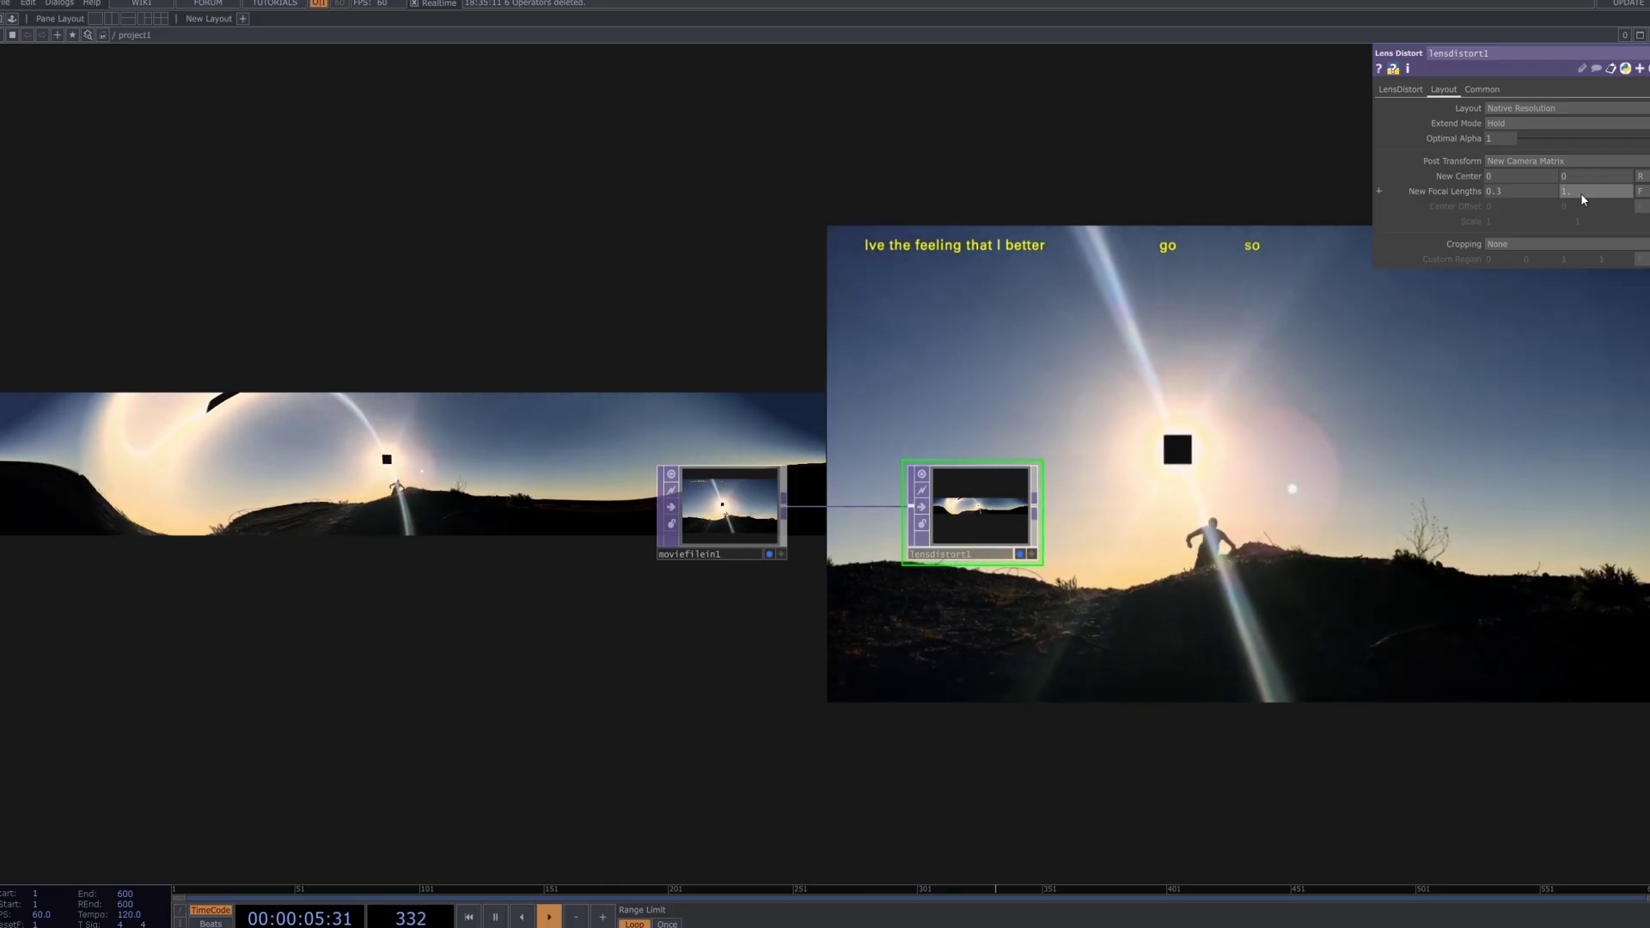
key(Return)
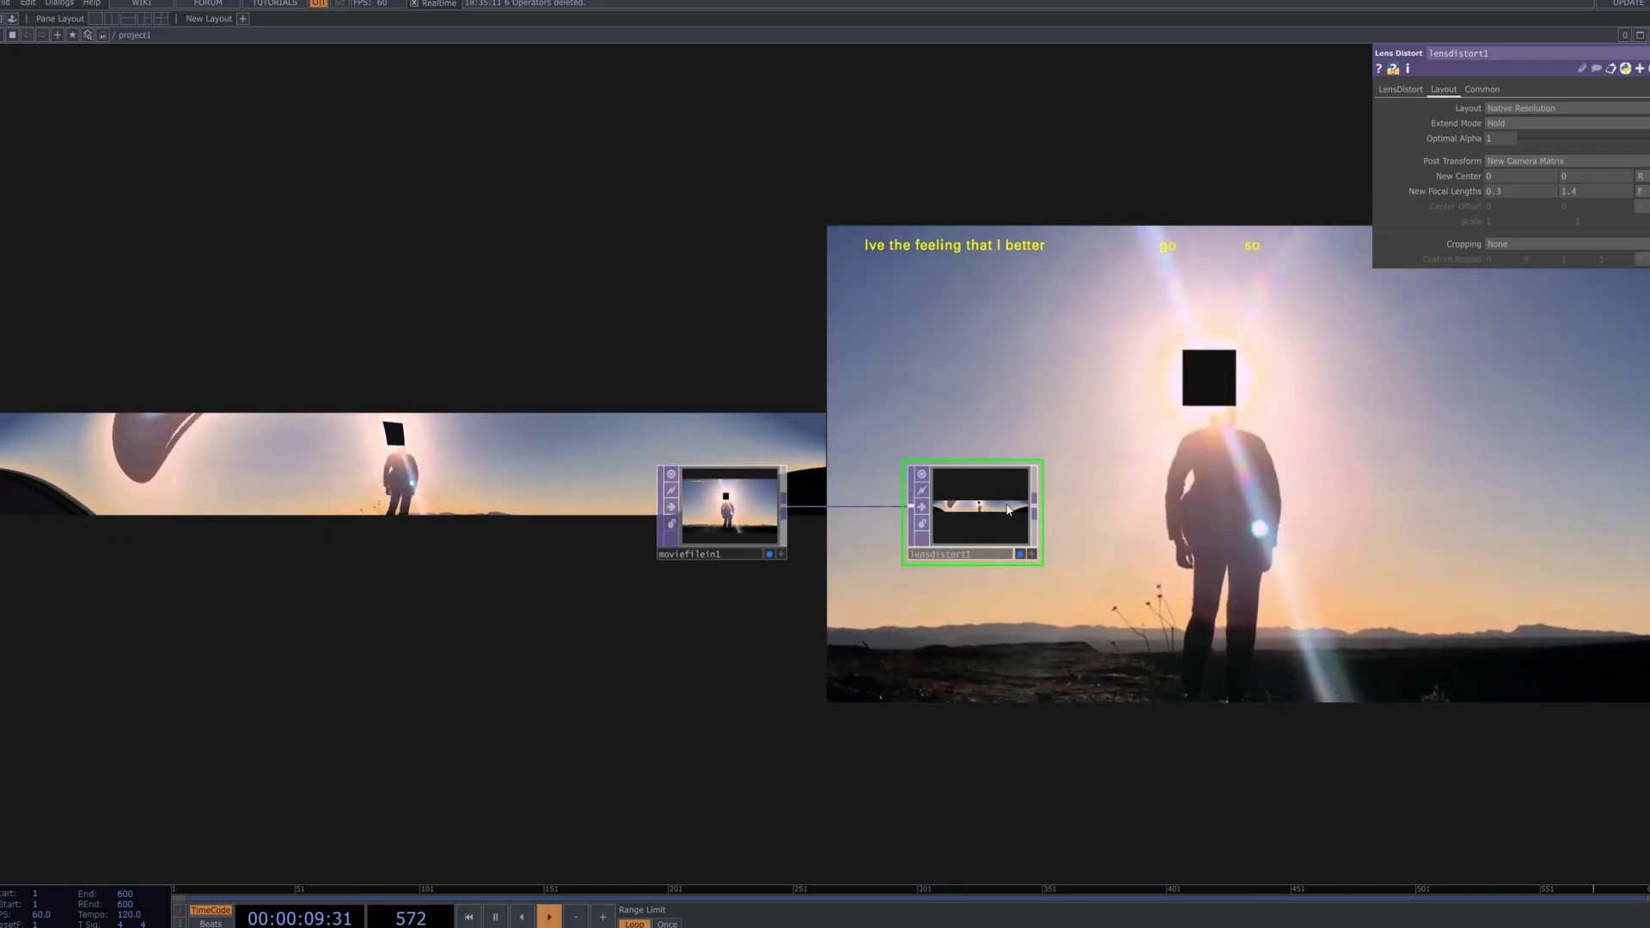
Hide the source movie background and box-select the movie and lens distort nodes.
click(769, 555)
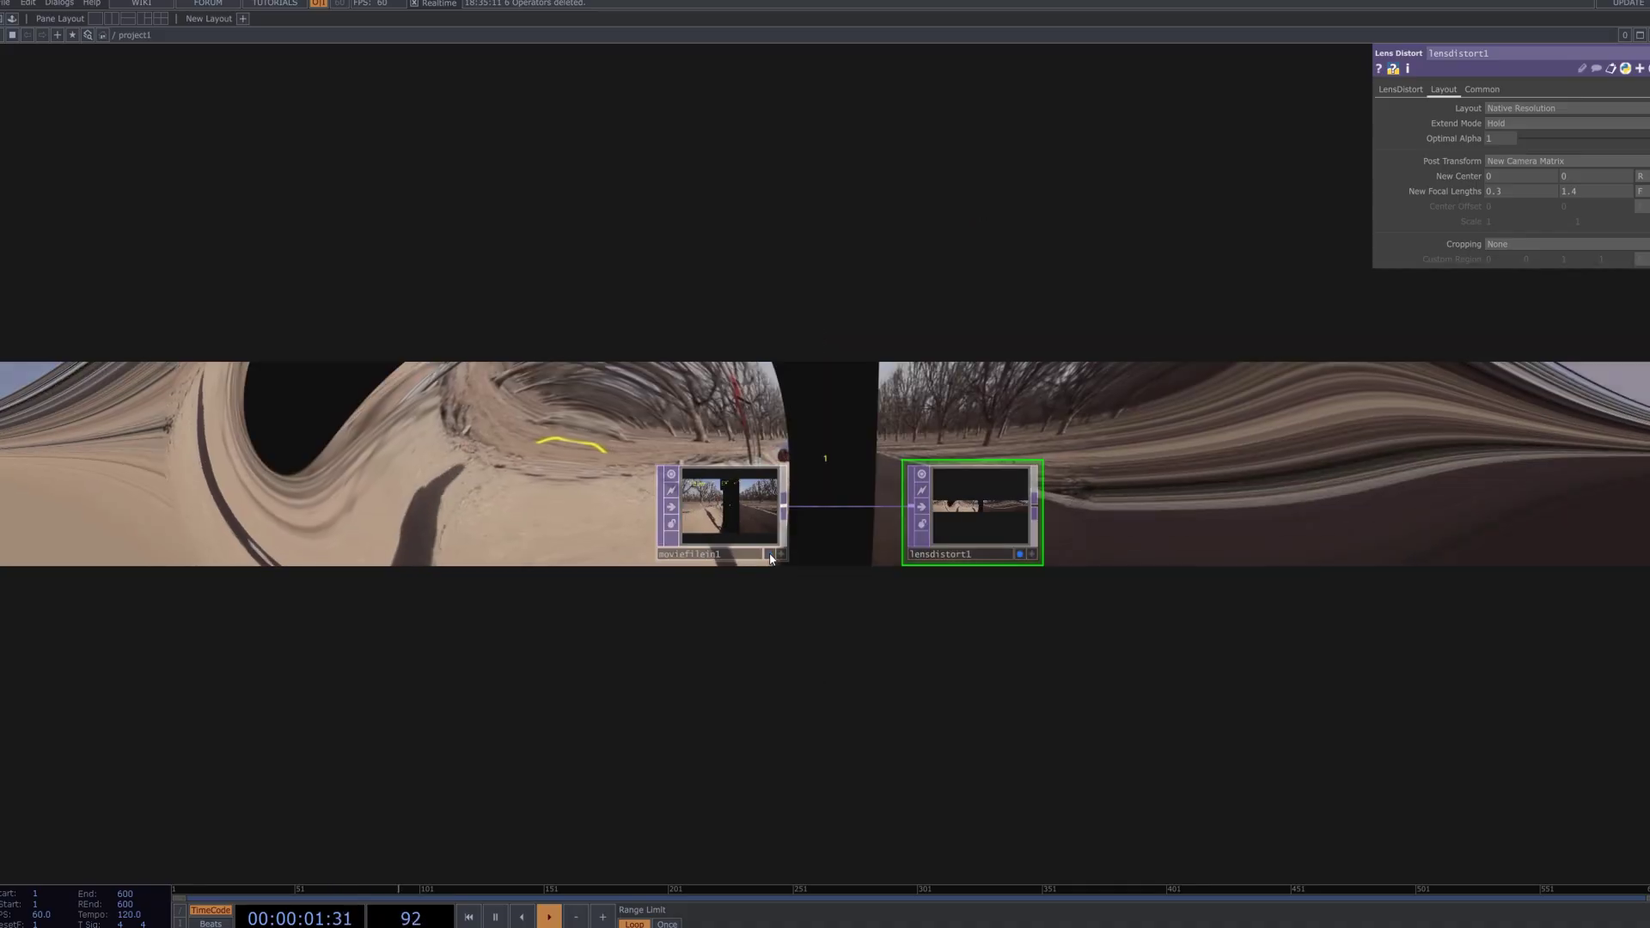
scroll(831, 606, down, 2)
scroll(831, 607, down, 2)
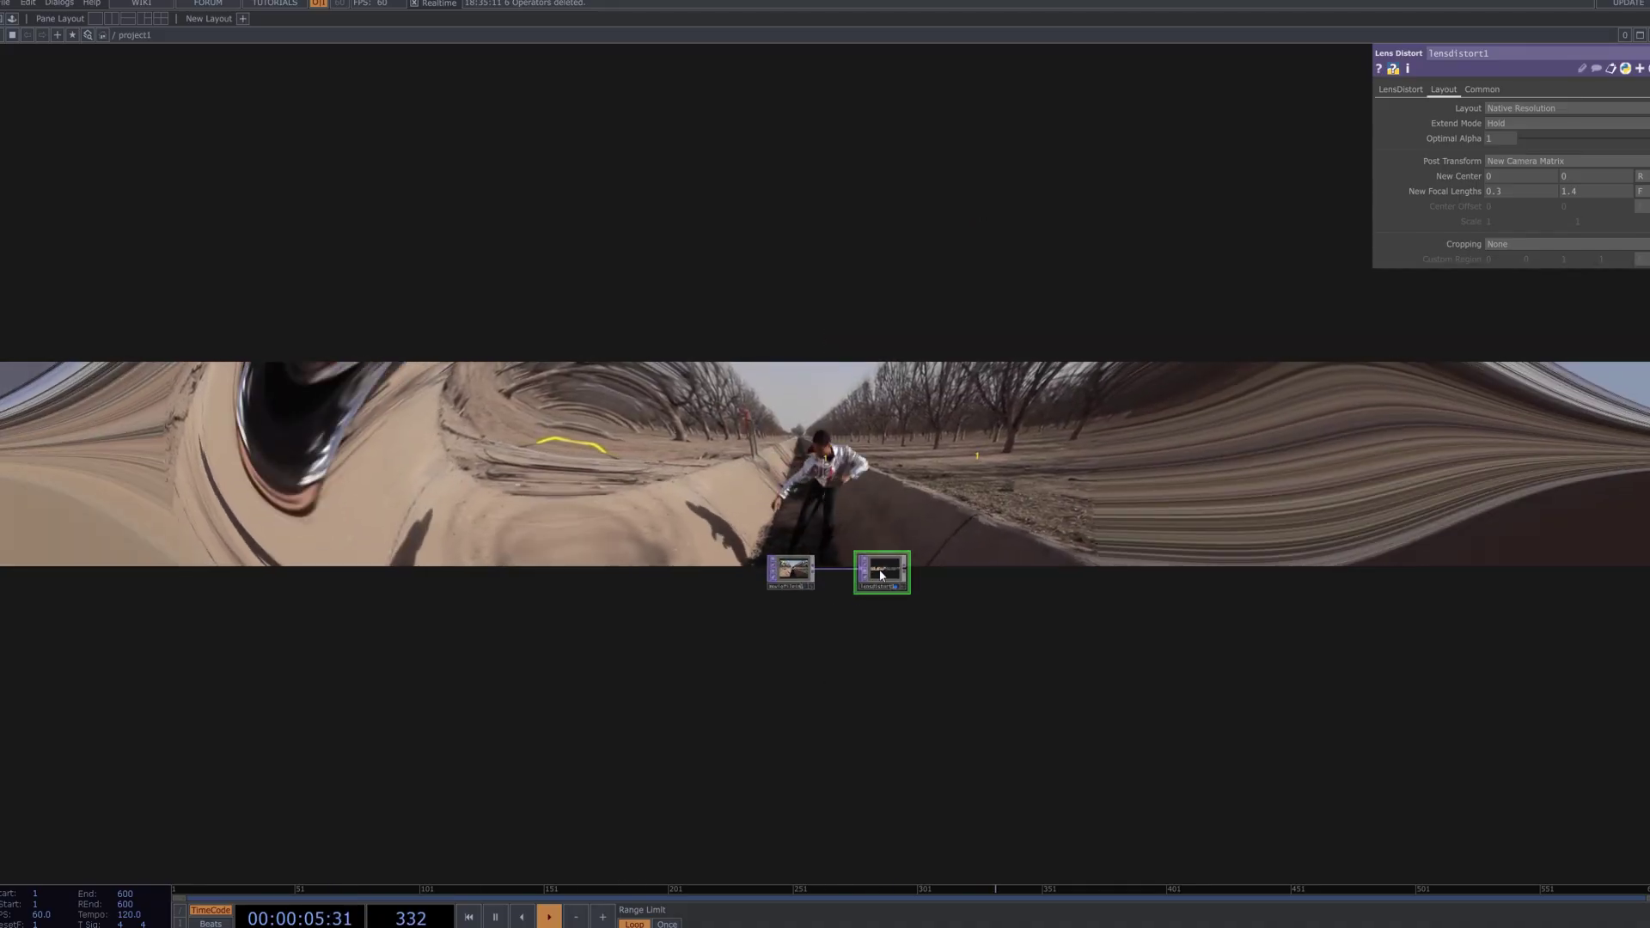
drag(881, 577, 909, 577)
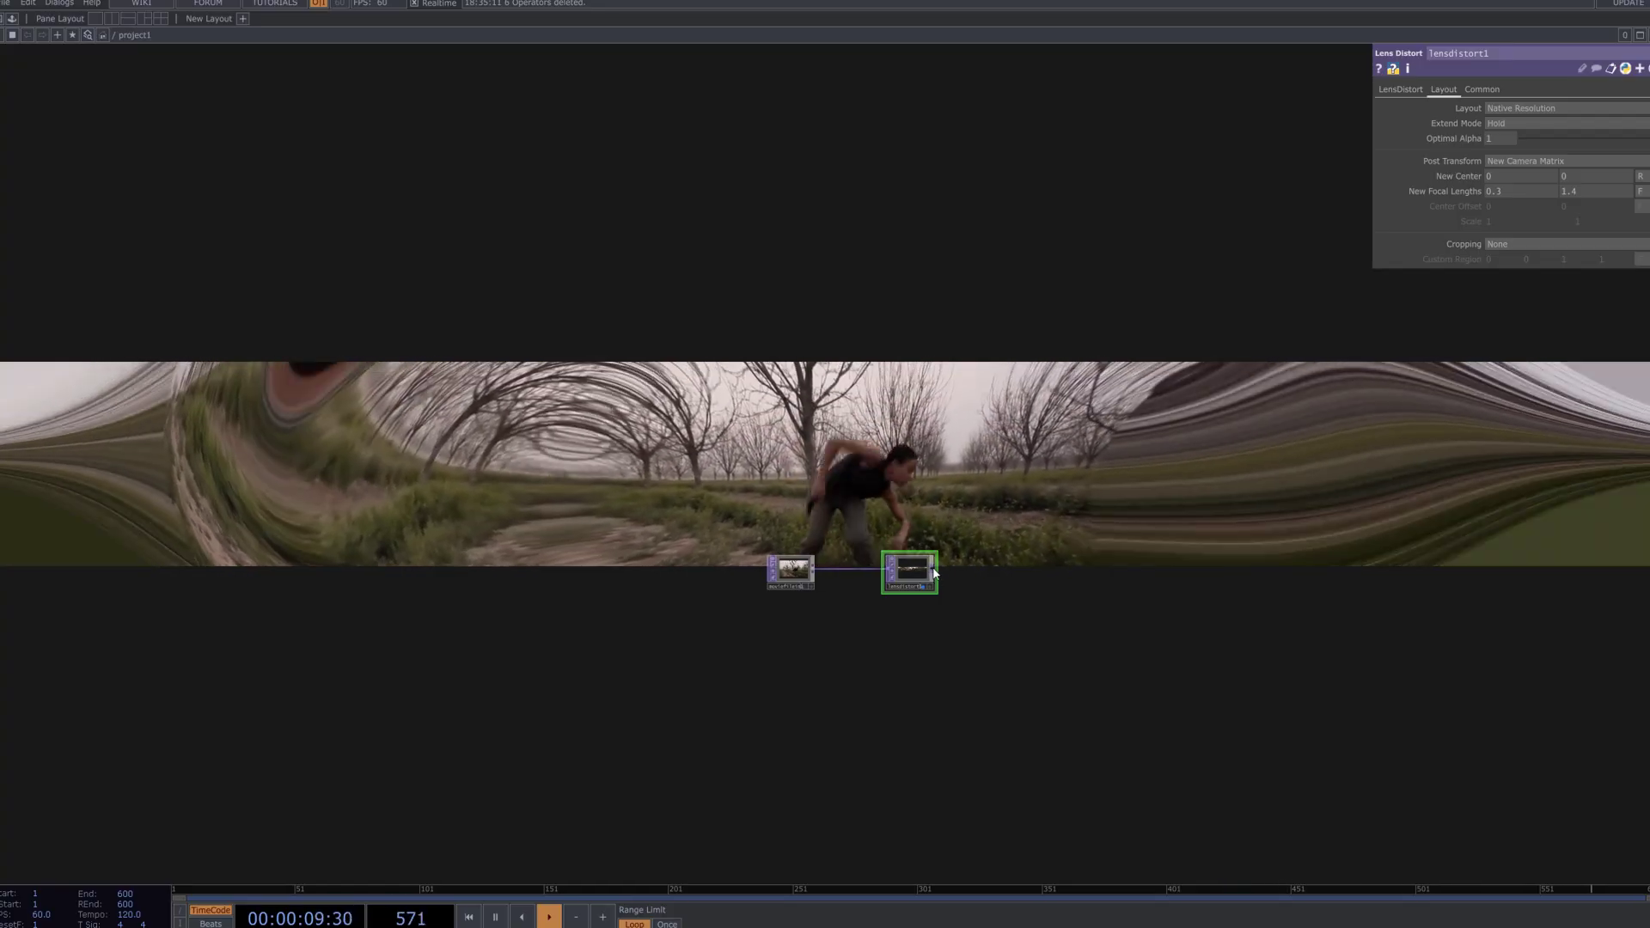
drag(877, 671, 811, 552)
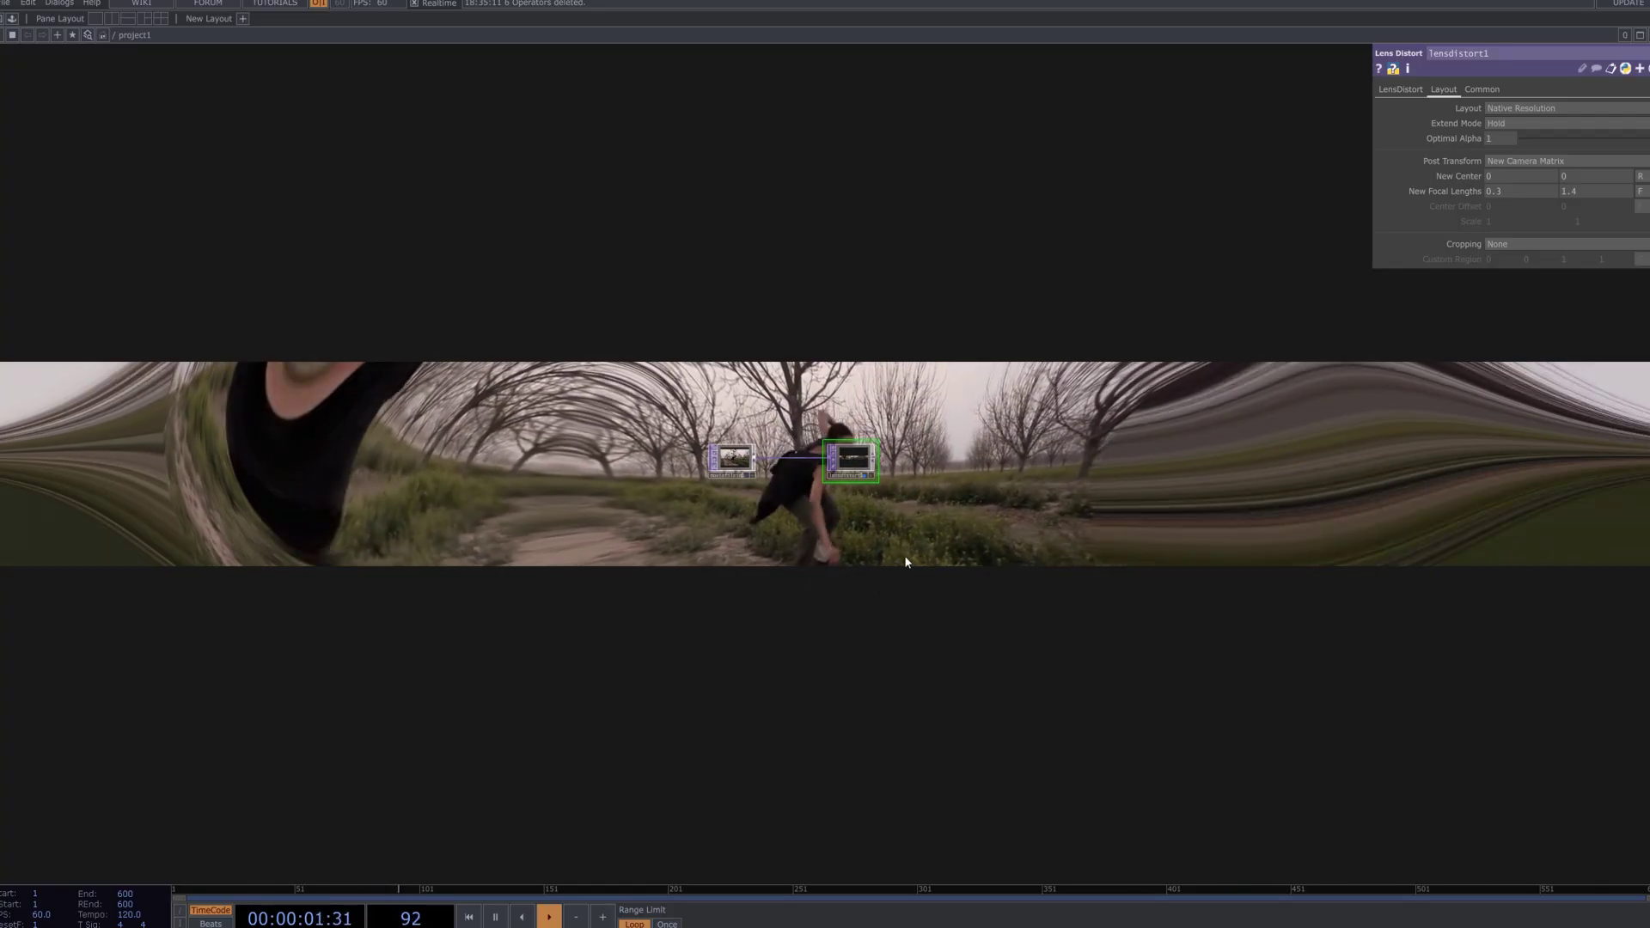
right_drag(940, 533, 600, 353)
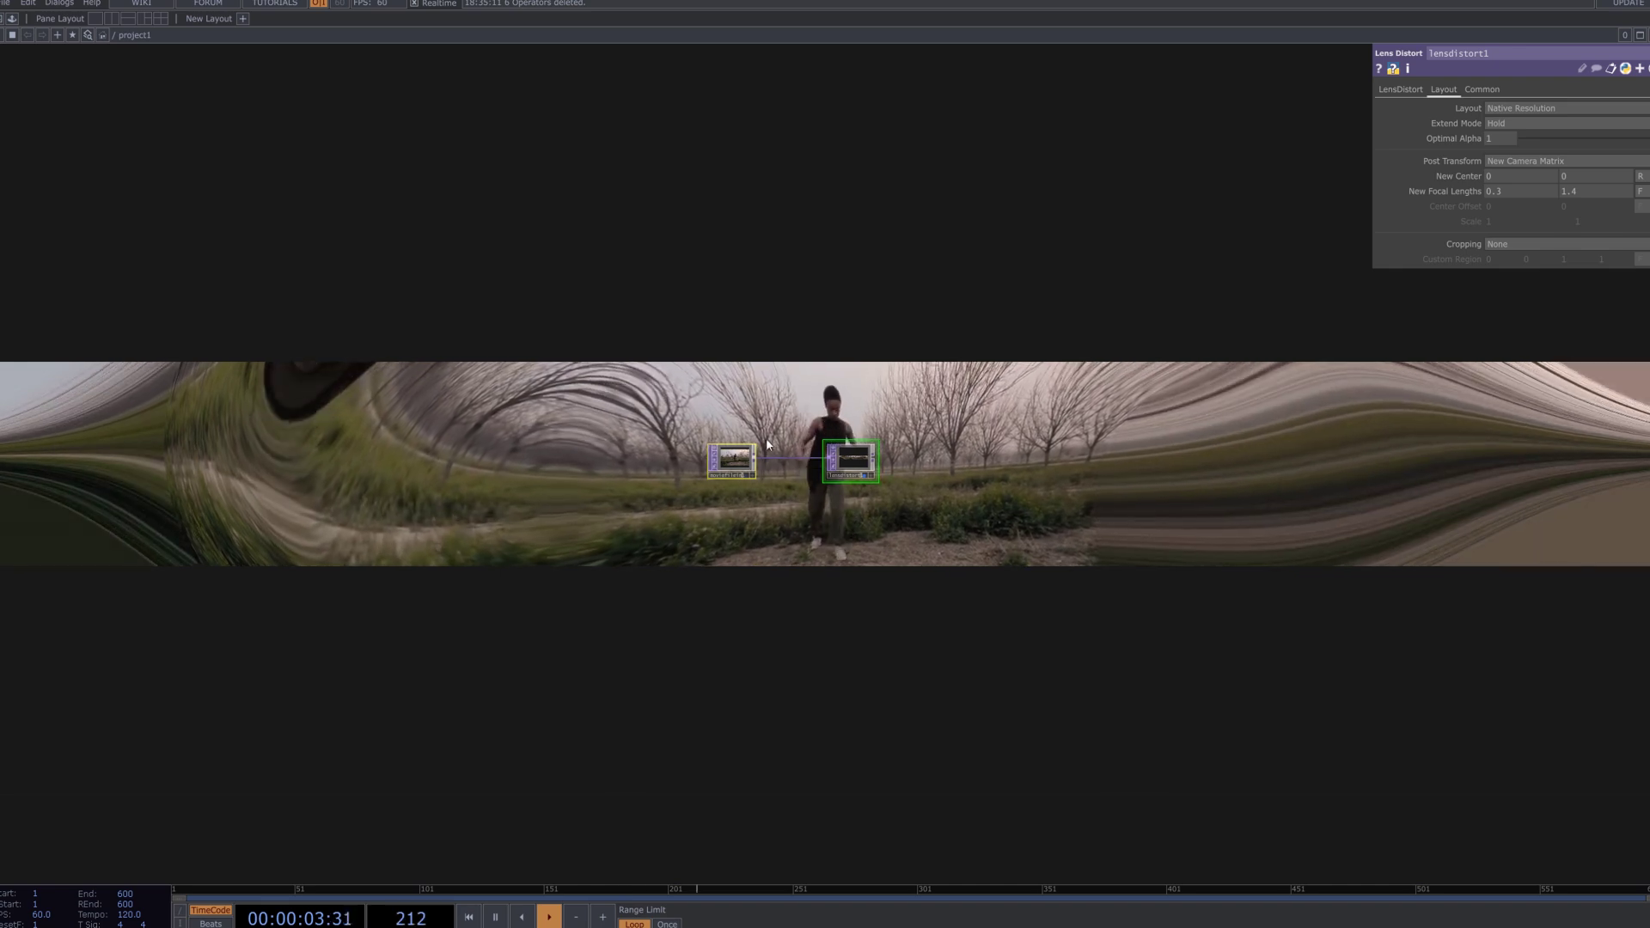
scroll(767, 441, up, 3)
scroll(905, 579, up, 3)
drag(958, 626, 973, 554)
Paste a copy of the two nodes and set moviefilein2's file to 2.mp4.
key(ctrl+v)
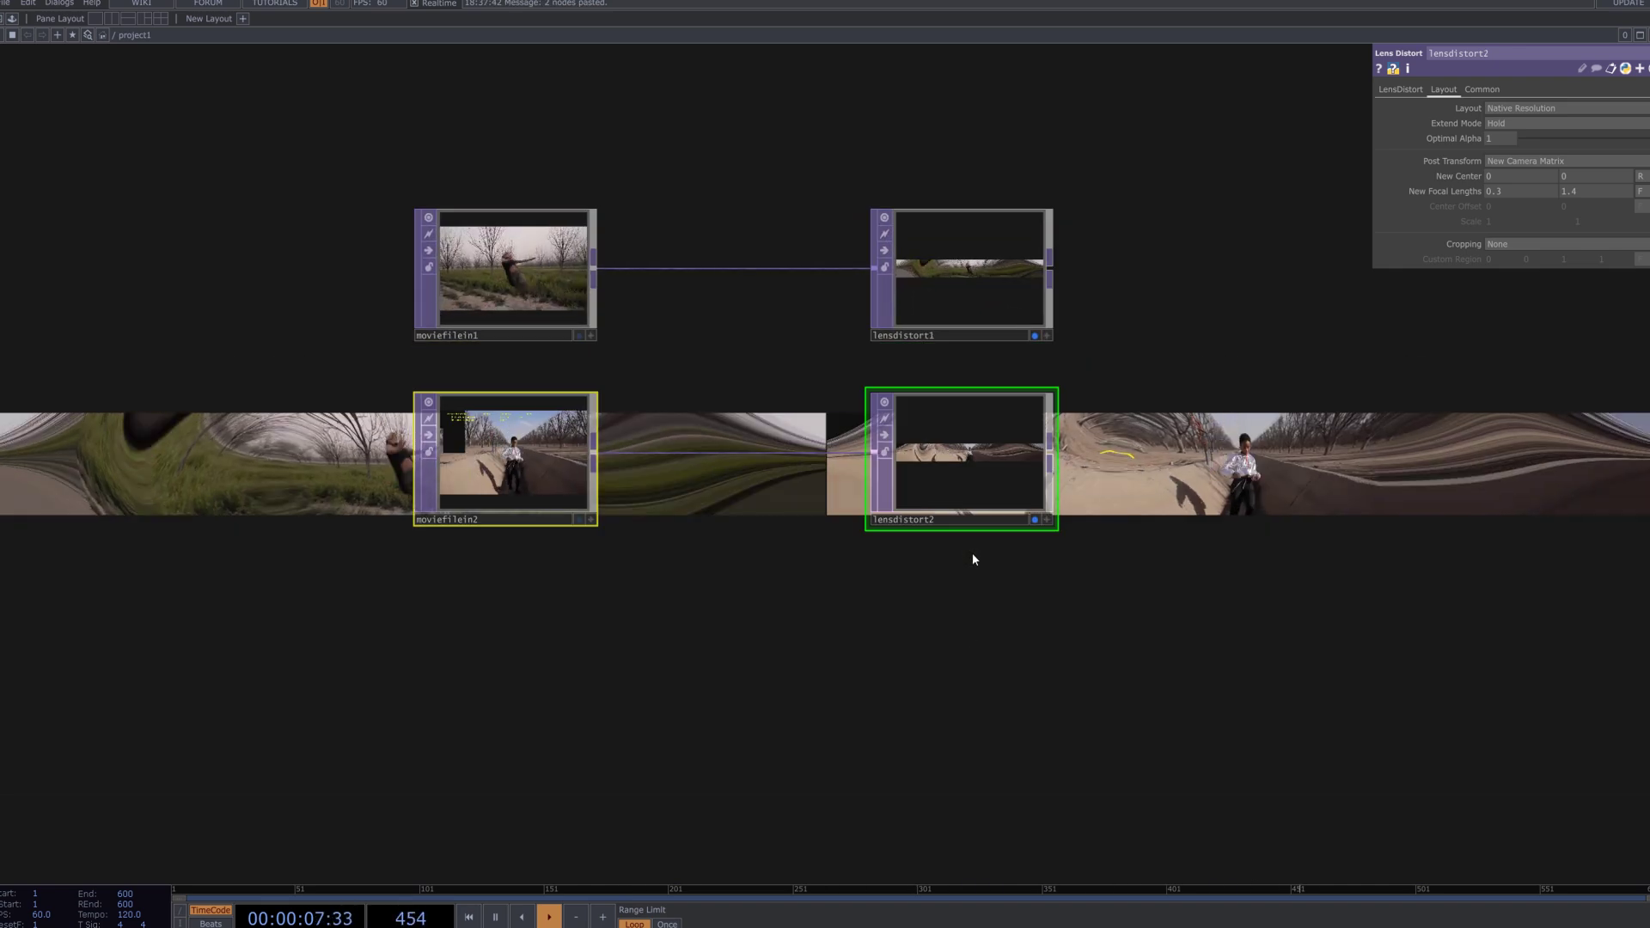
click(493, 453)
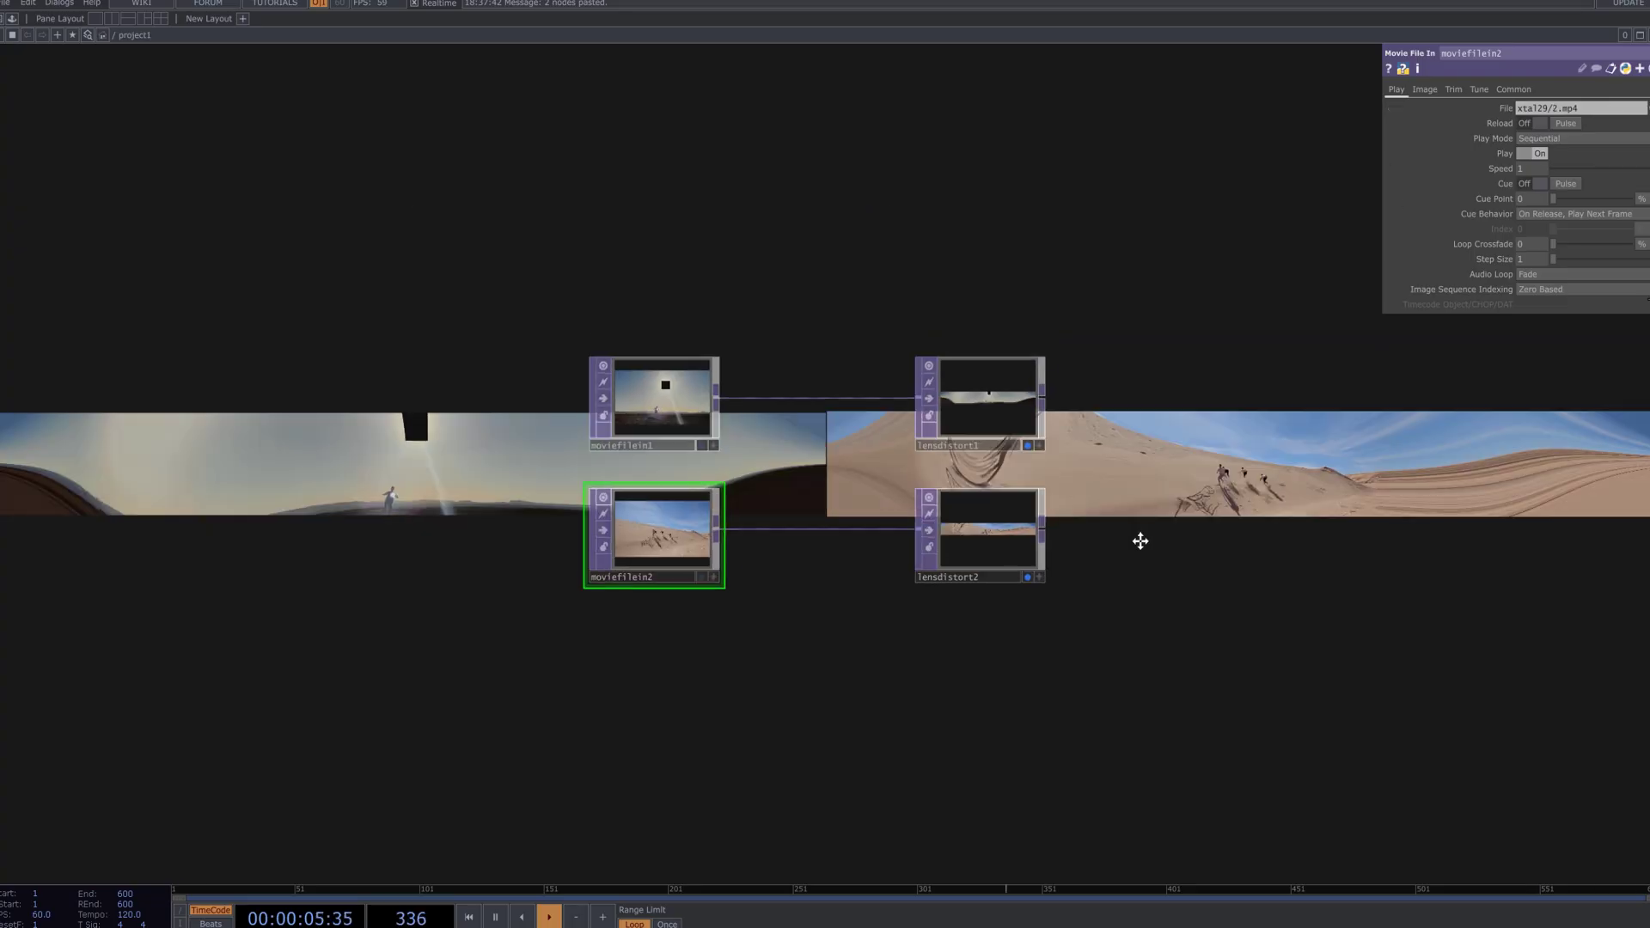
drag(1140, 540, 934, 387)
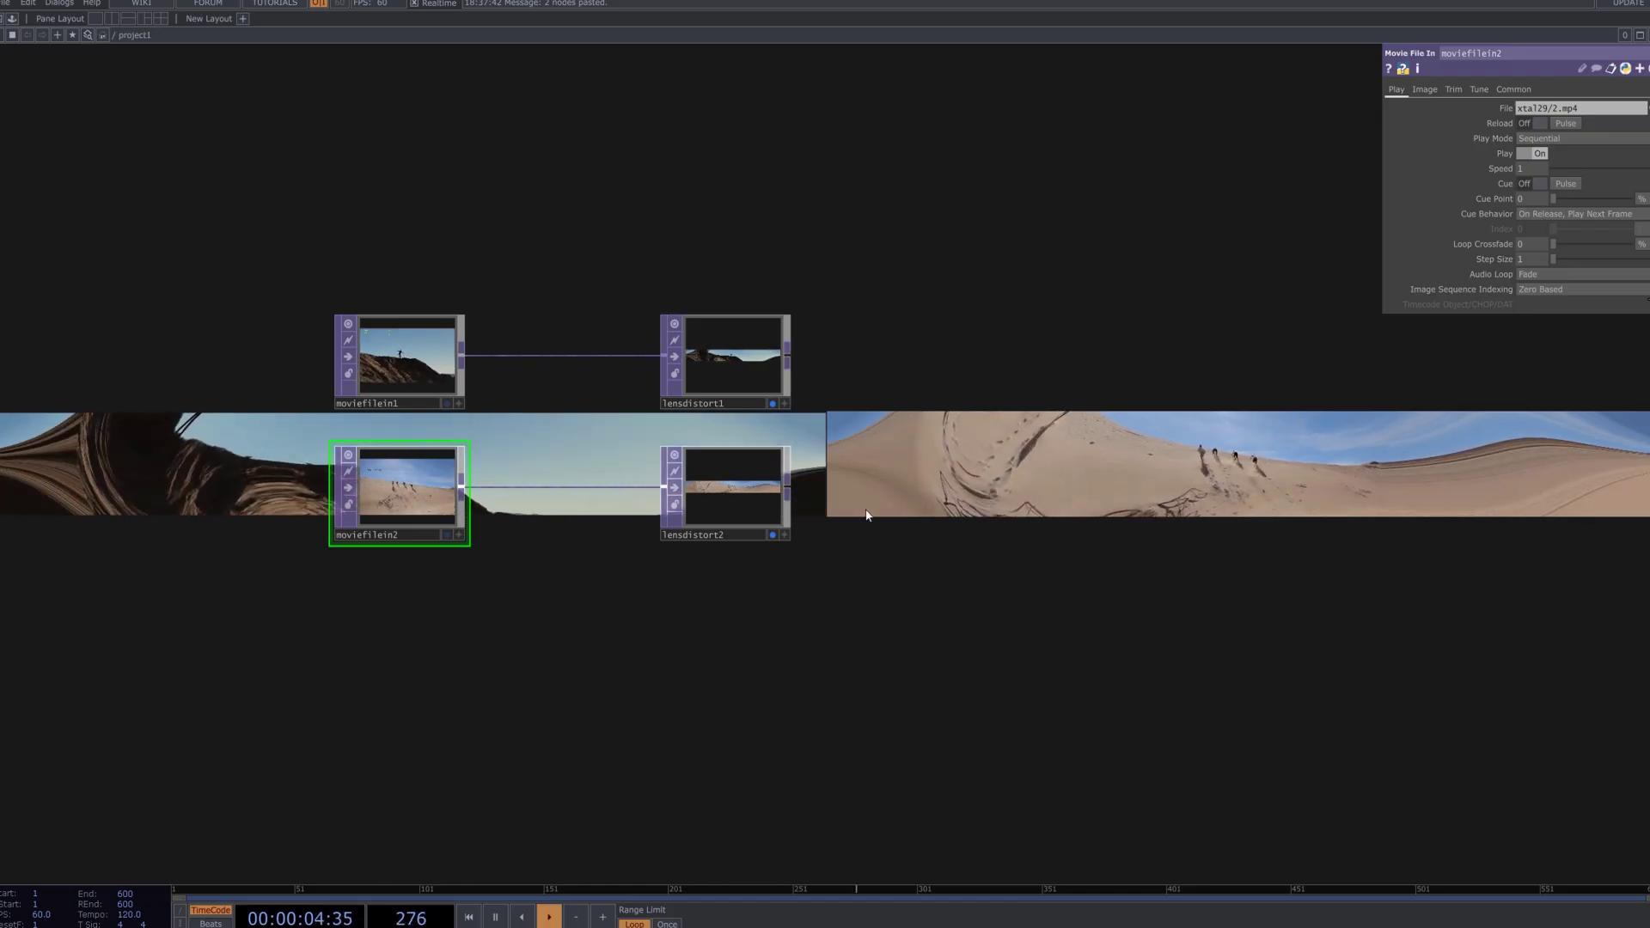
key(Tab)
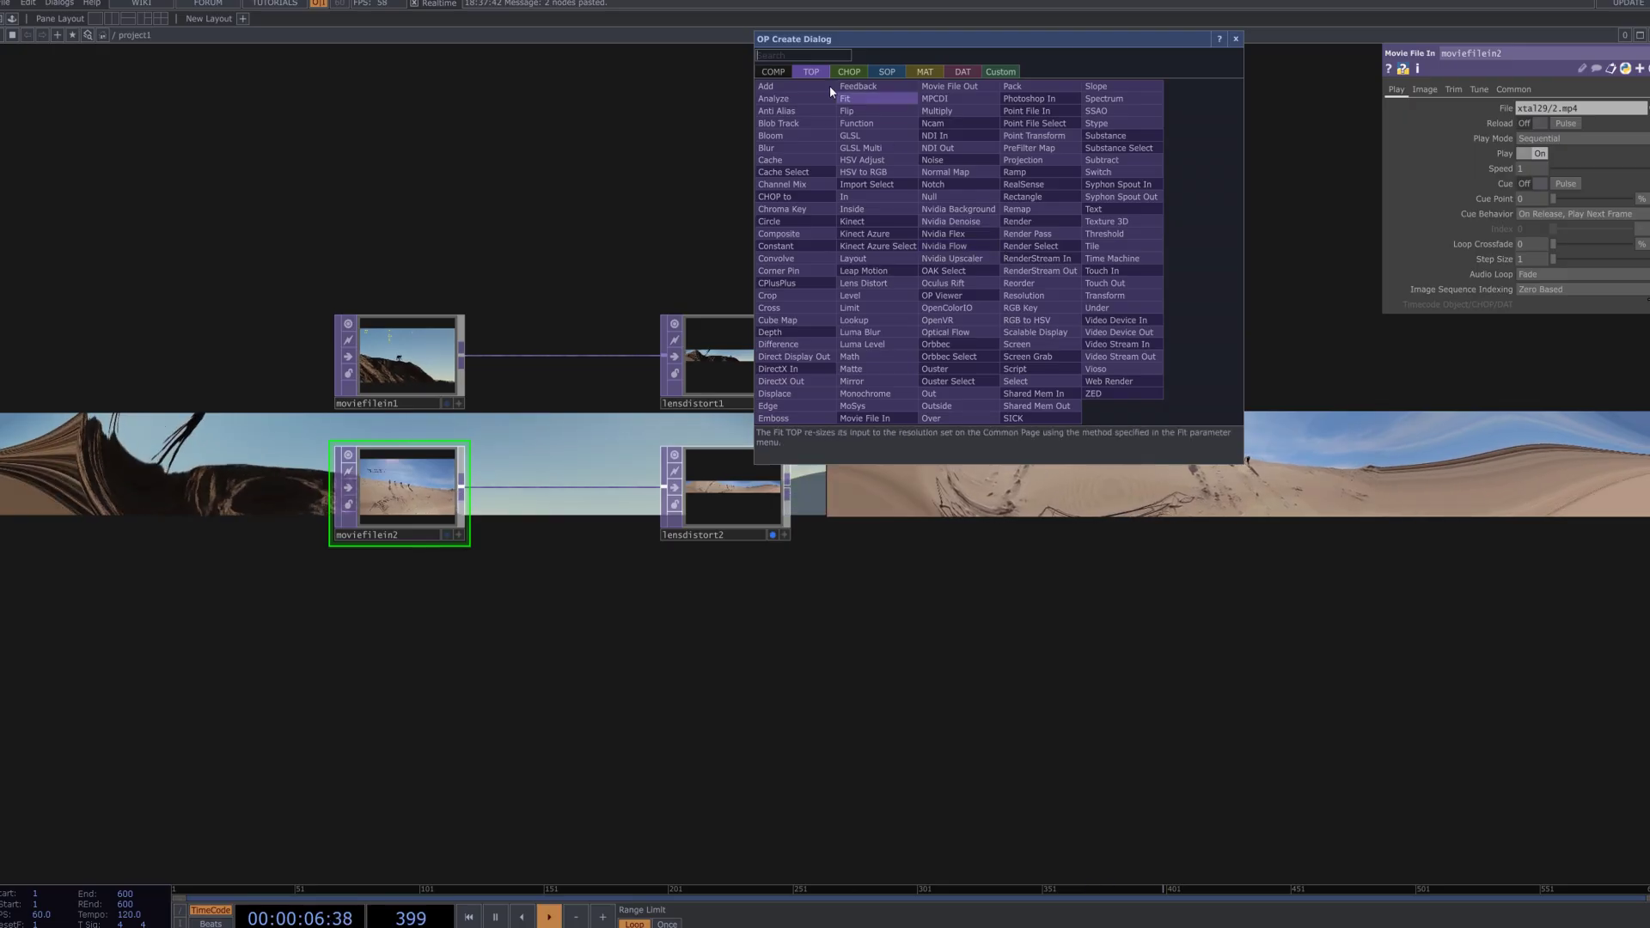
Add a Ramp TOP, ramp1, fed by lensdistort2.
text(ram)
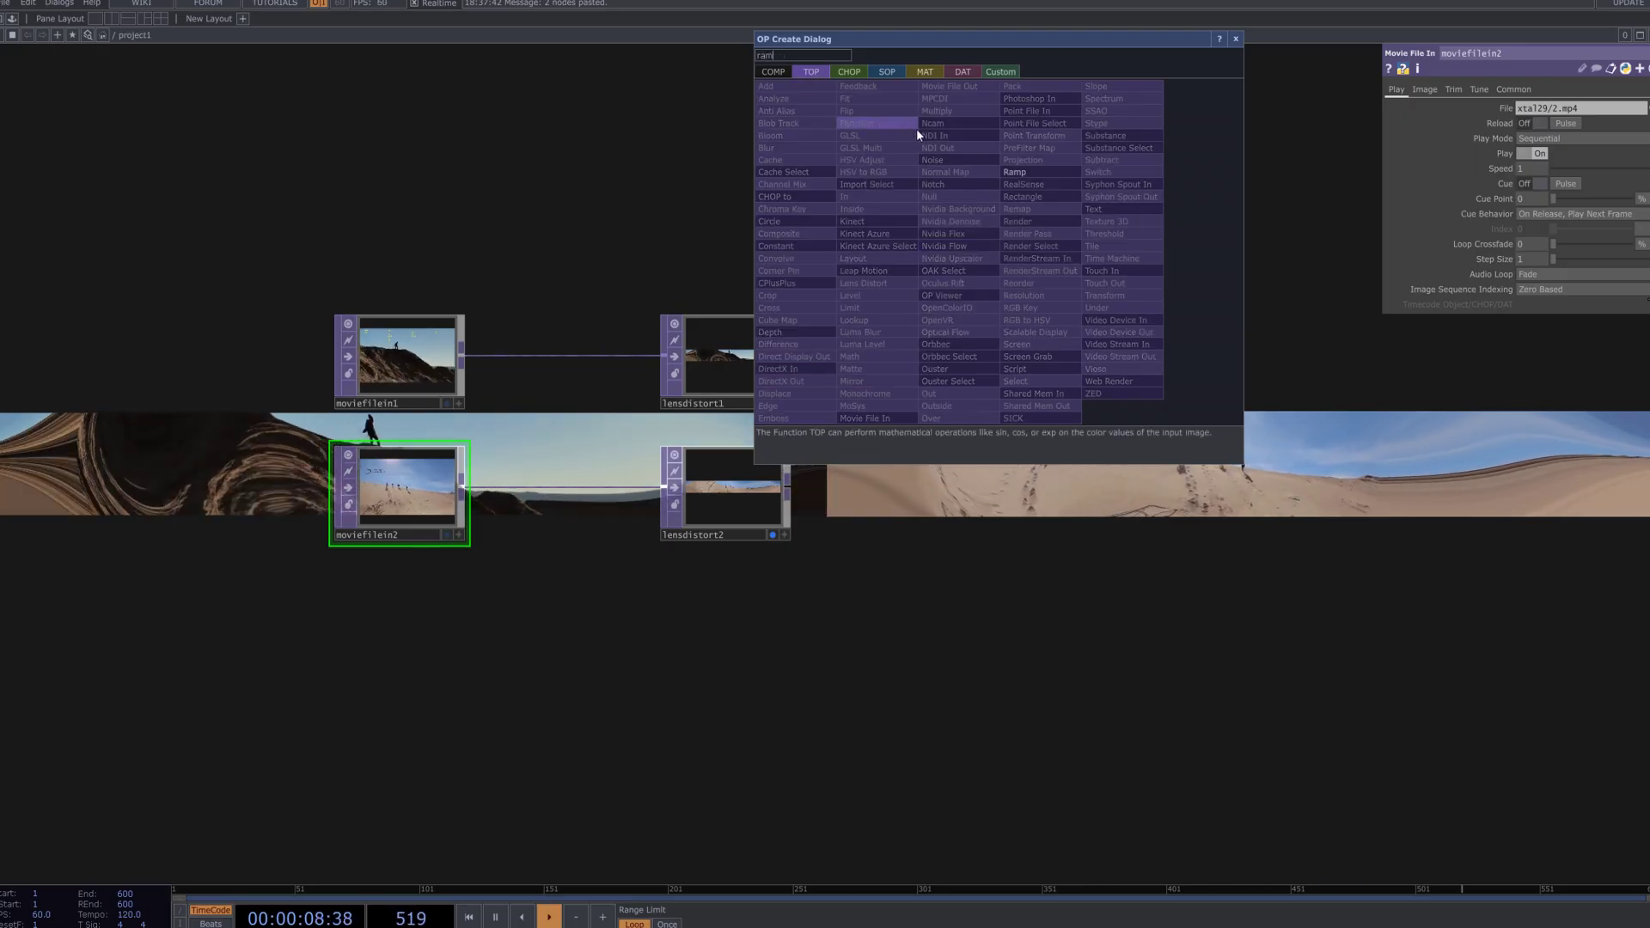
click(1027, 175)
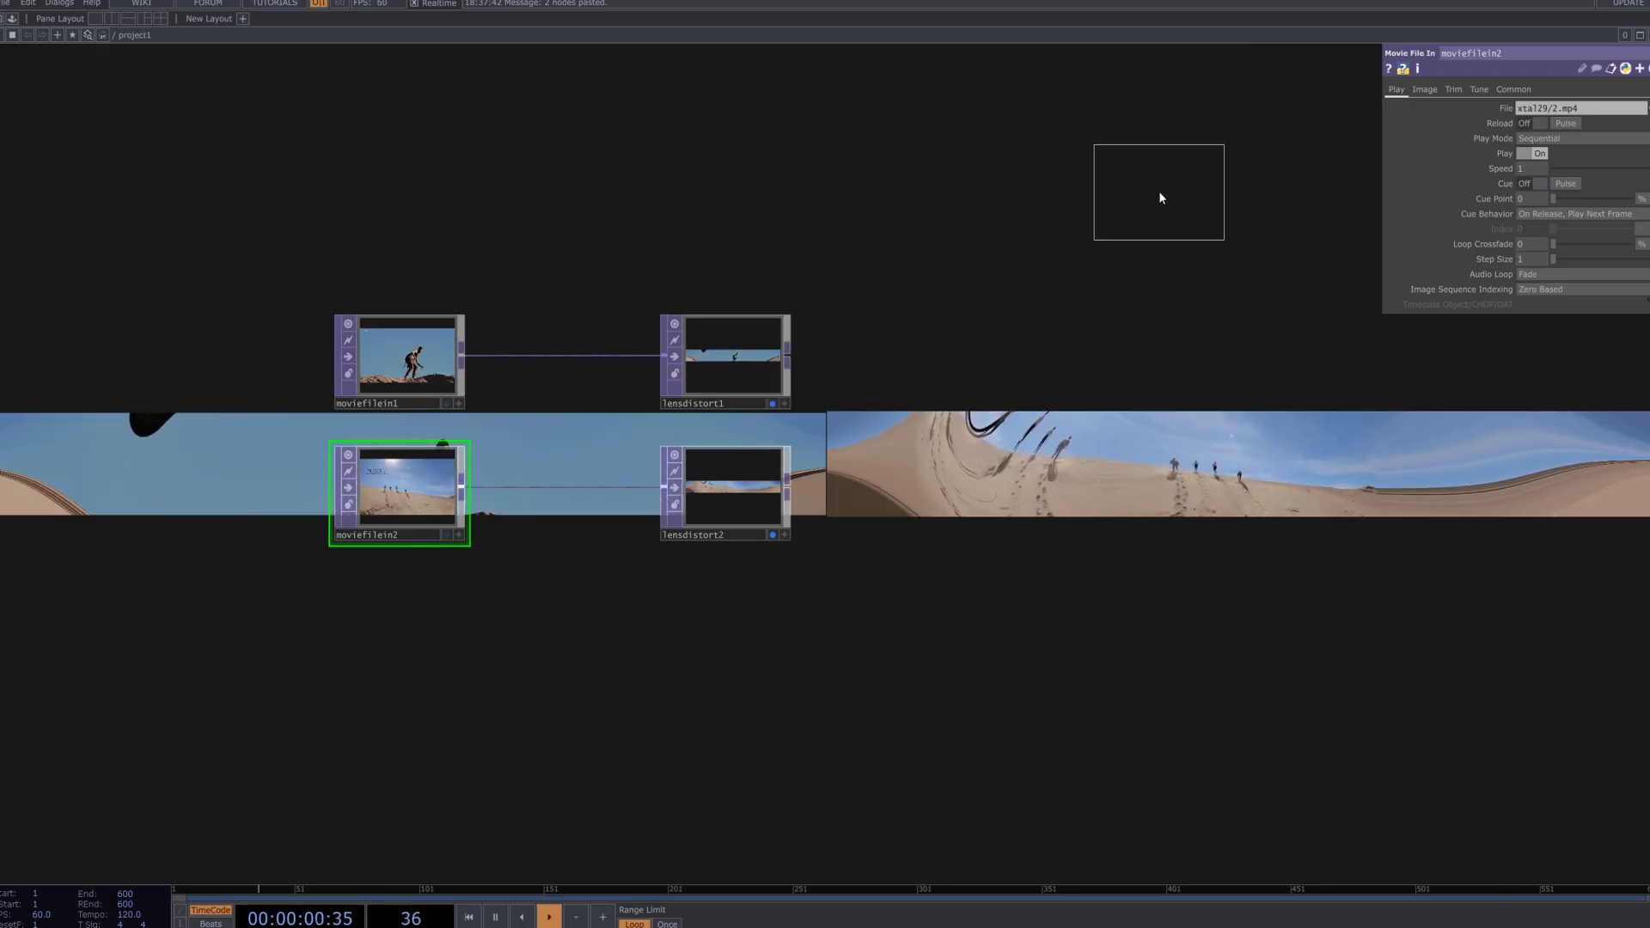
click(1158, 197)
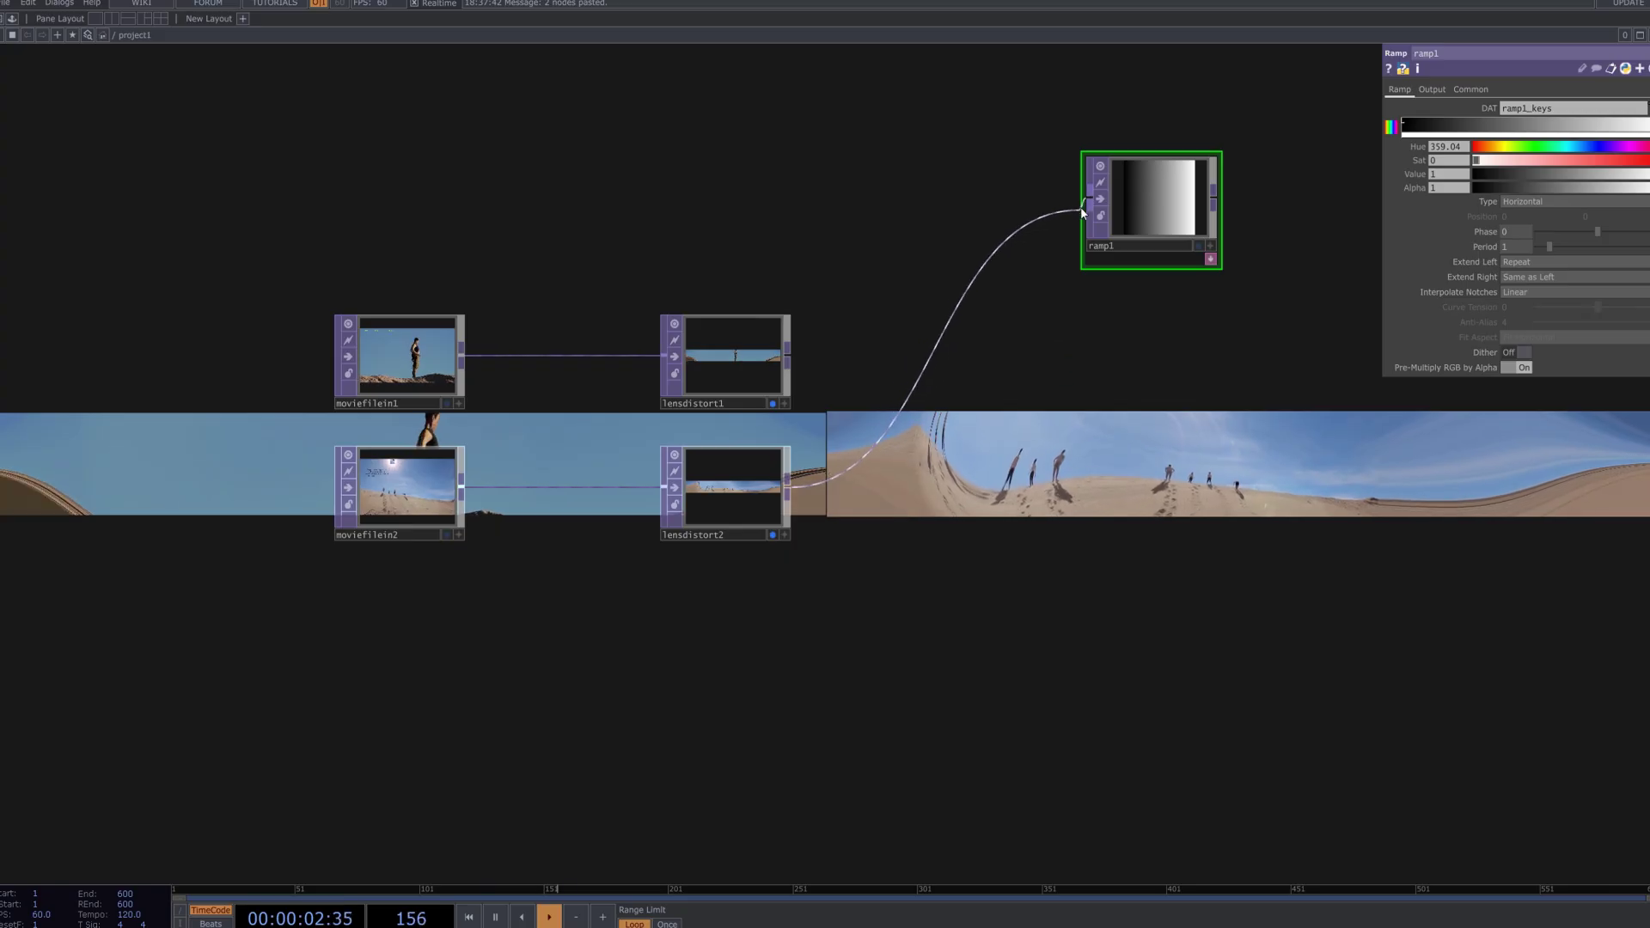
drag(1082, 214, 1084, 211)
drag(1100, 353, 1059, 450)
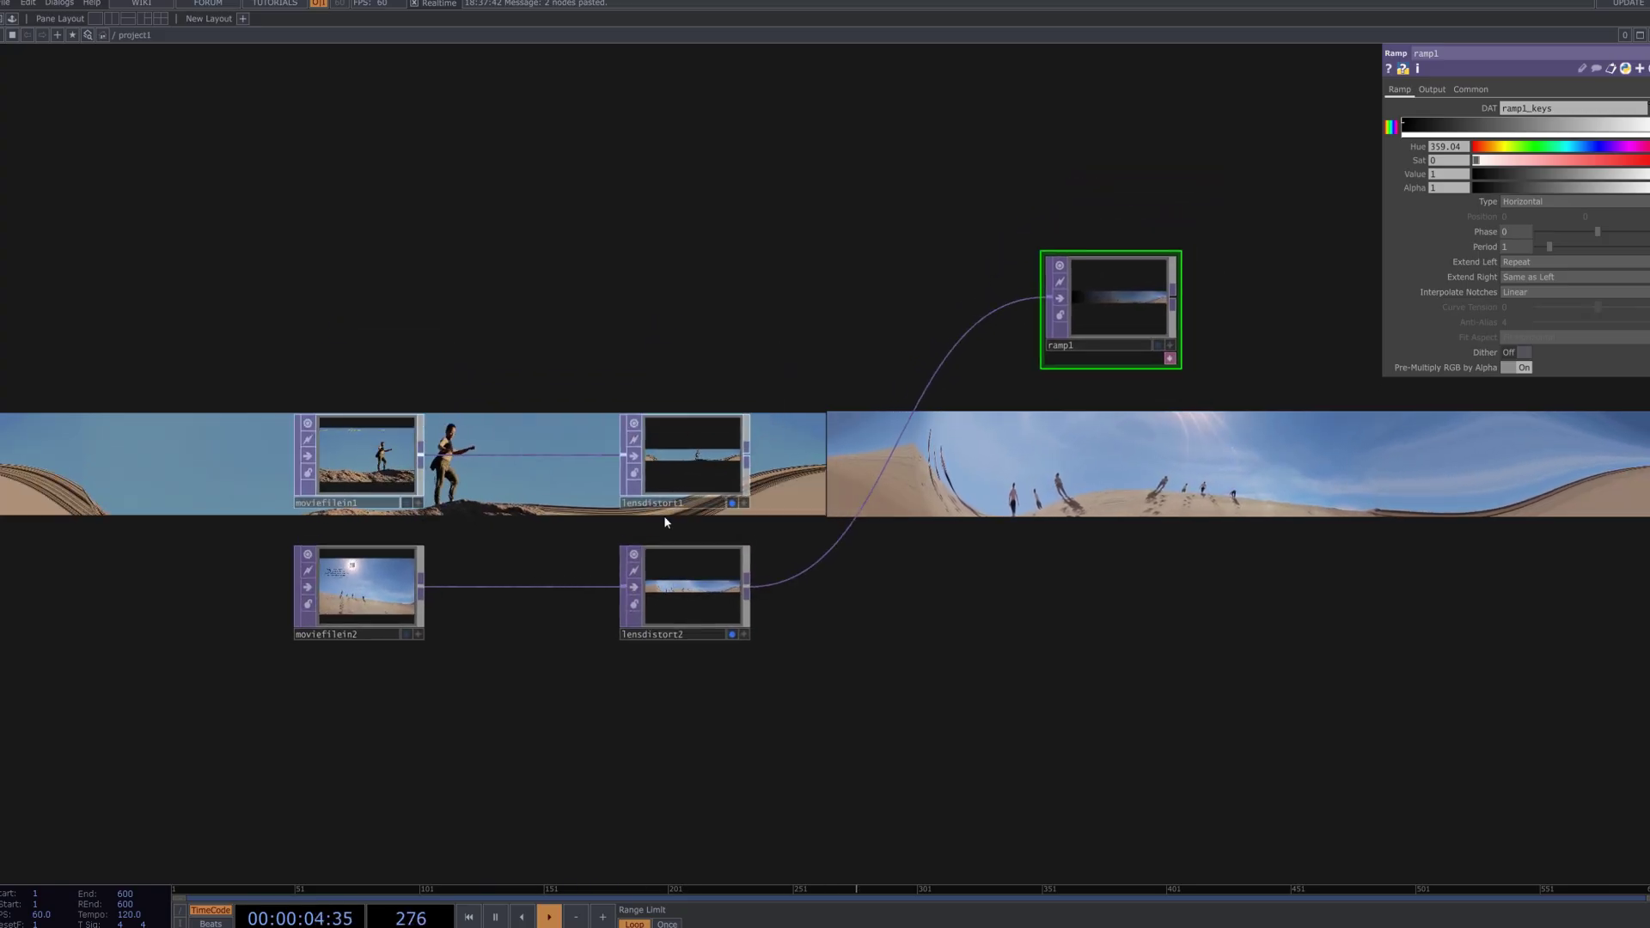
Turn off both lens distorts' background display and move ramp1 further right.
click(730, 502)
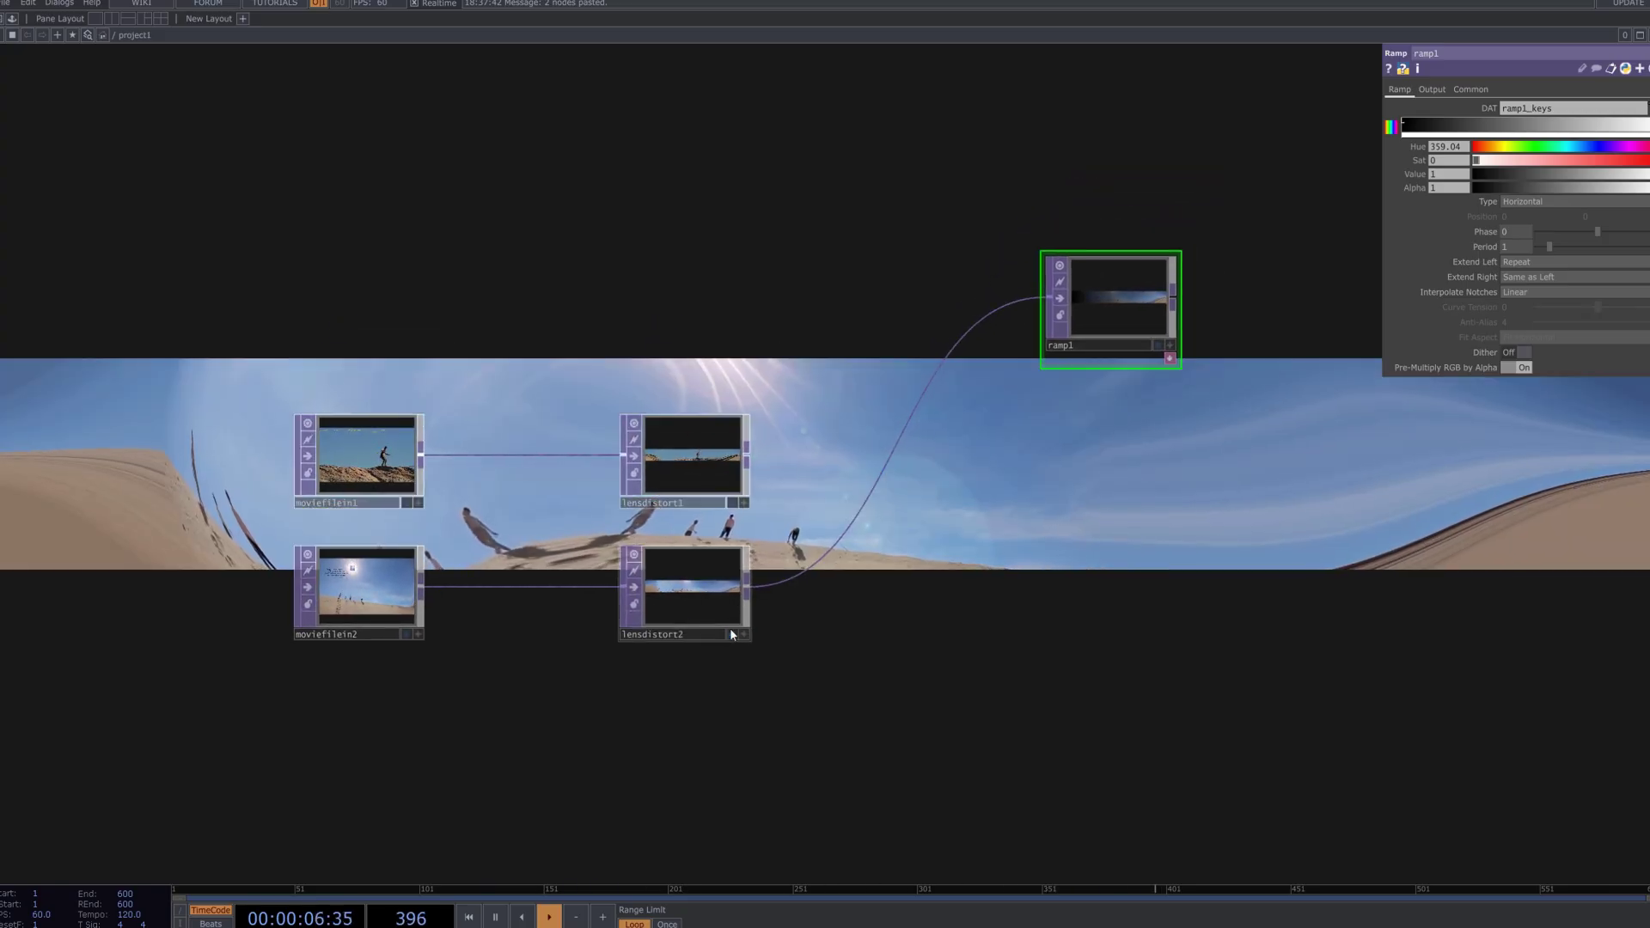
click(729, 631)
drag(1183, 464, 1031, 493)
drag(996, 301, 1121, 300)
drag(1016, 569, 760, 534)
scroll(882, 363, up, 6)
drag(1031, 222, 1388, 555)
scroll(1112, 619, up, 3)
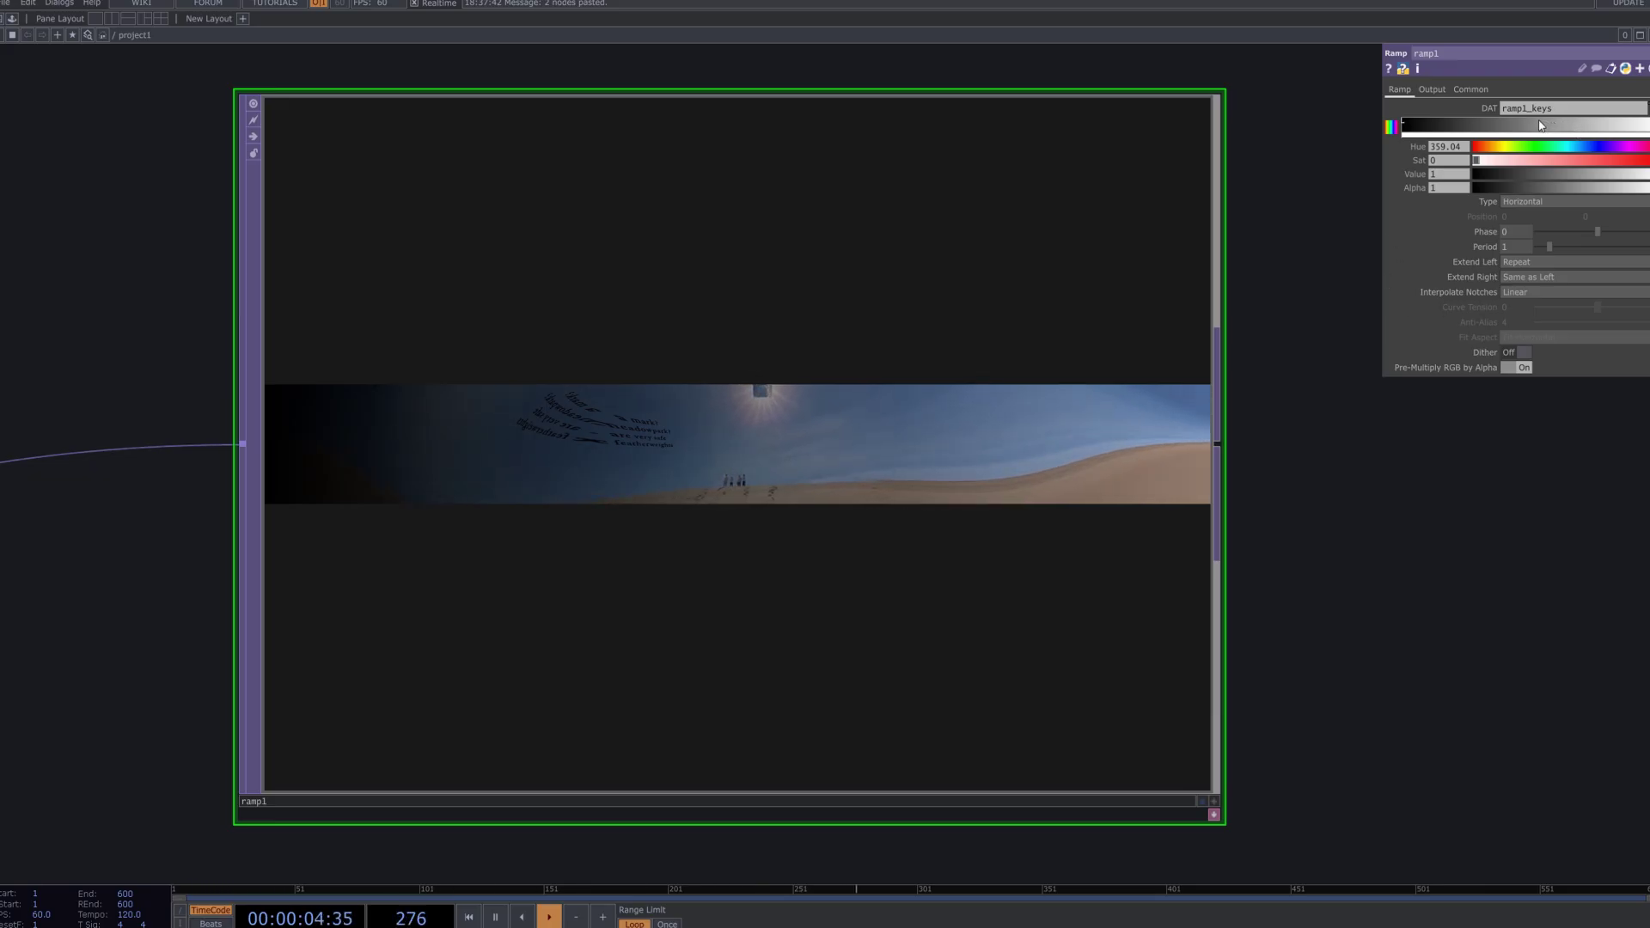
scroll(1260, 220, down, 5)
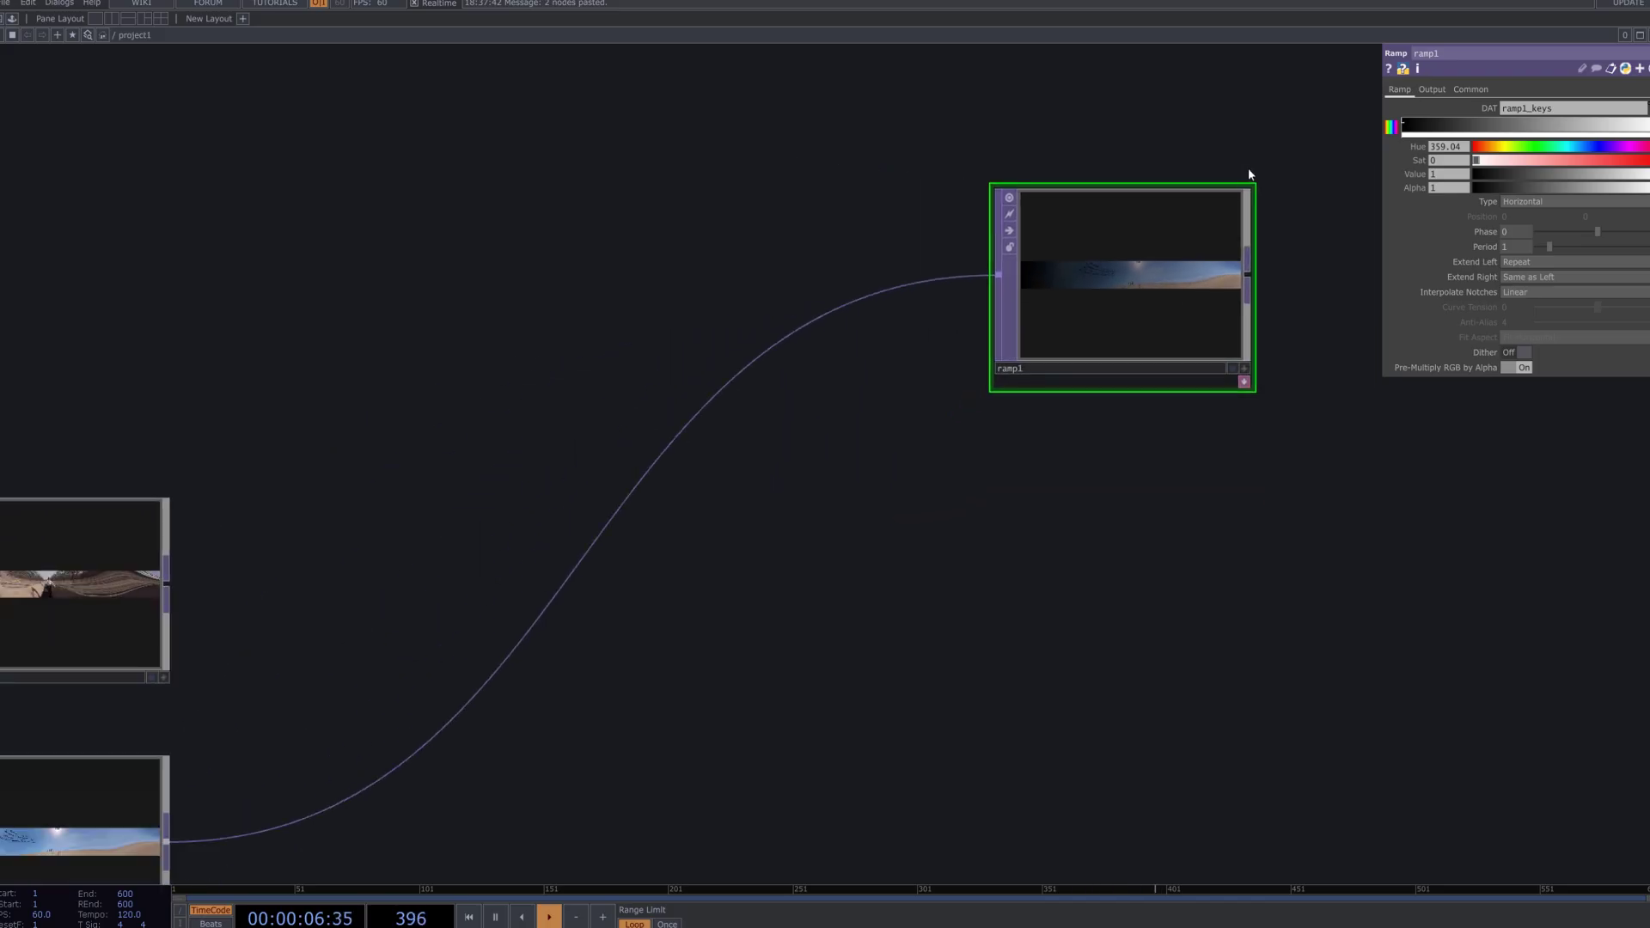
drag(1248, 169, 1083, 495)
Choose LFO from the CHOP operator family.
key(Tab)
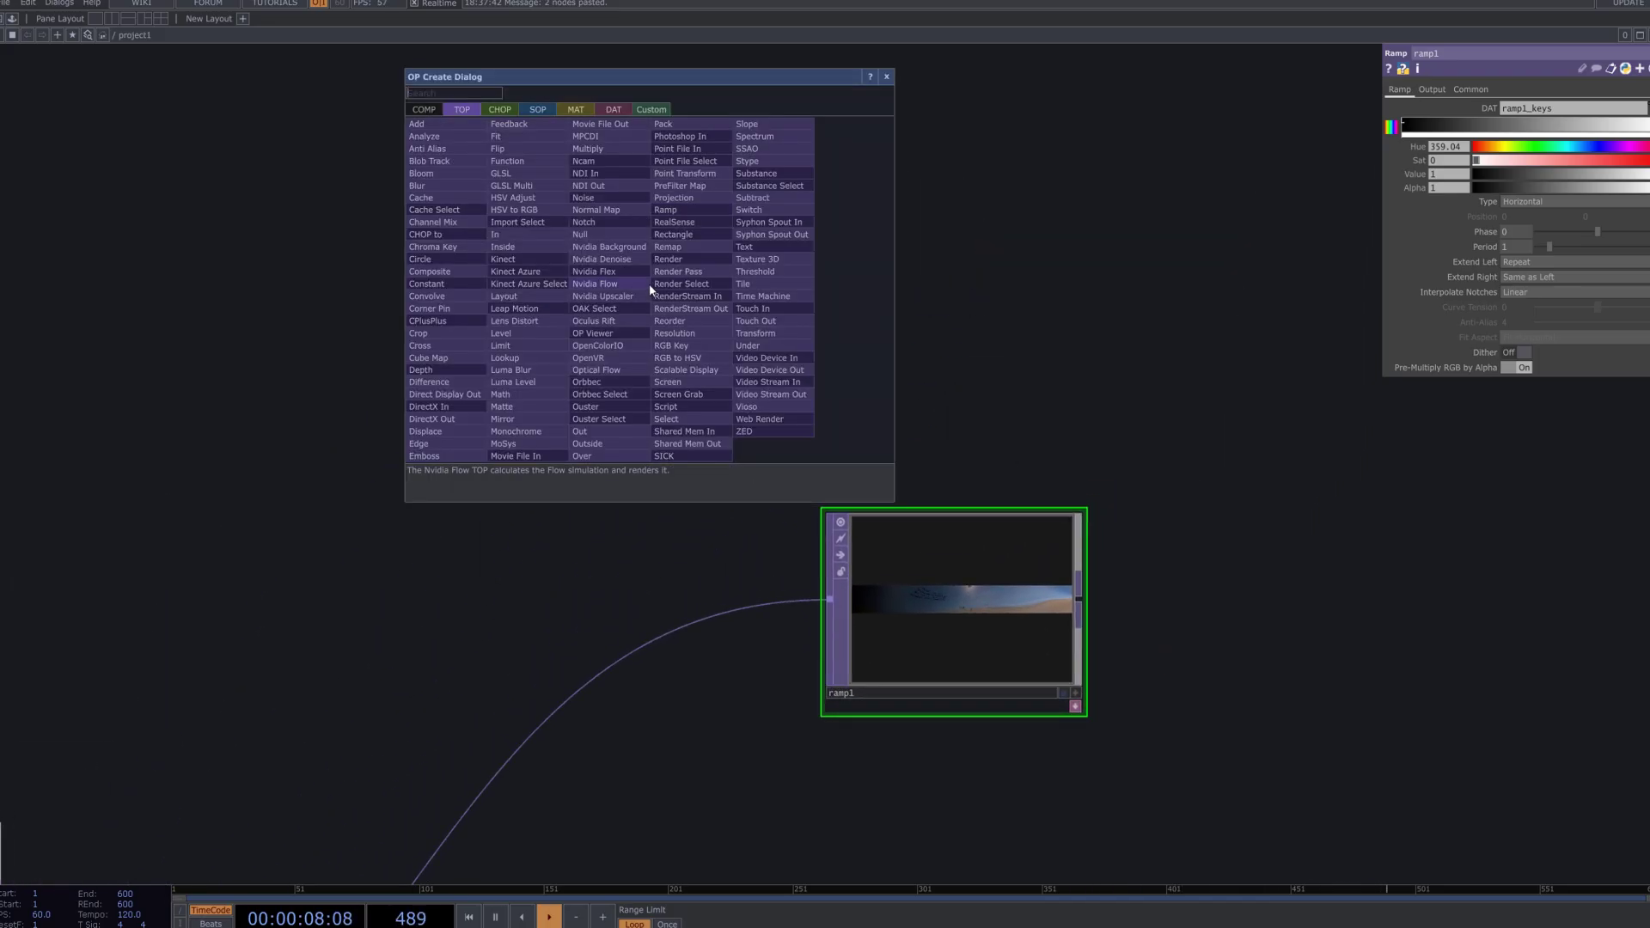
click(501, 111)
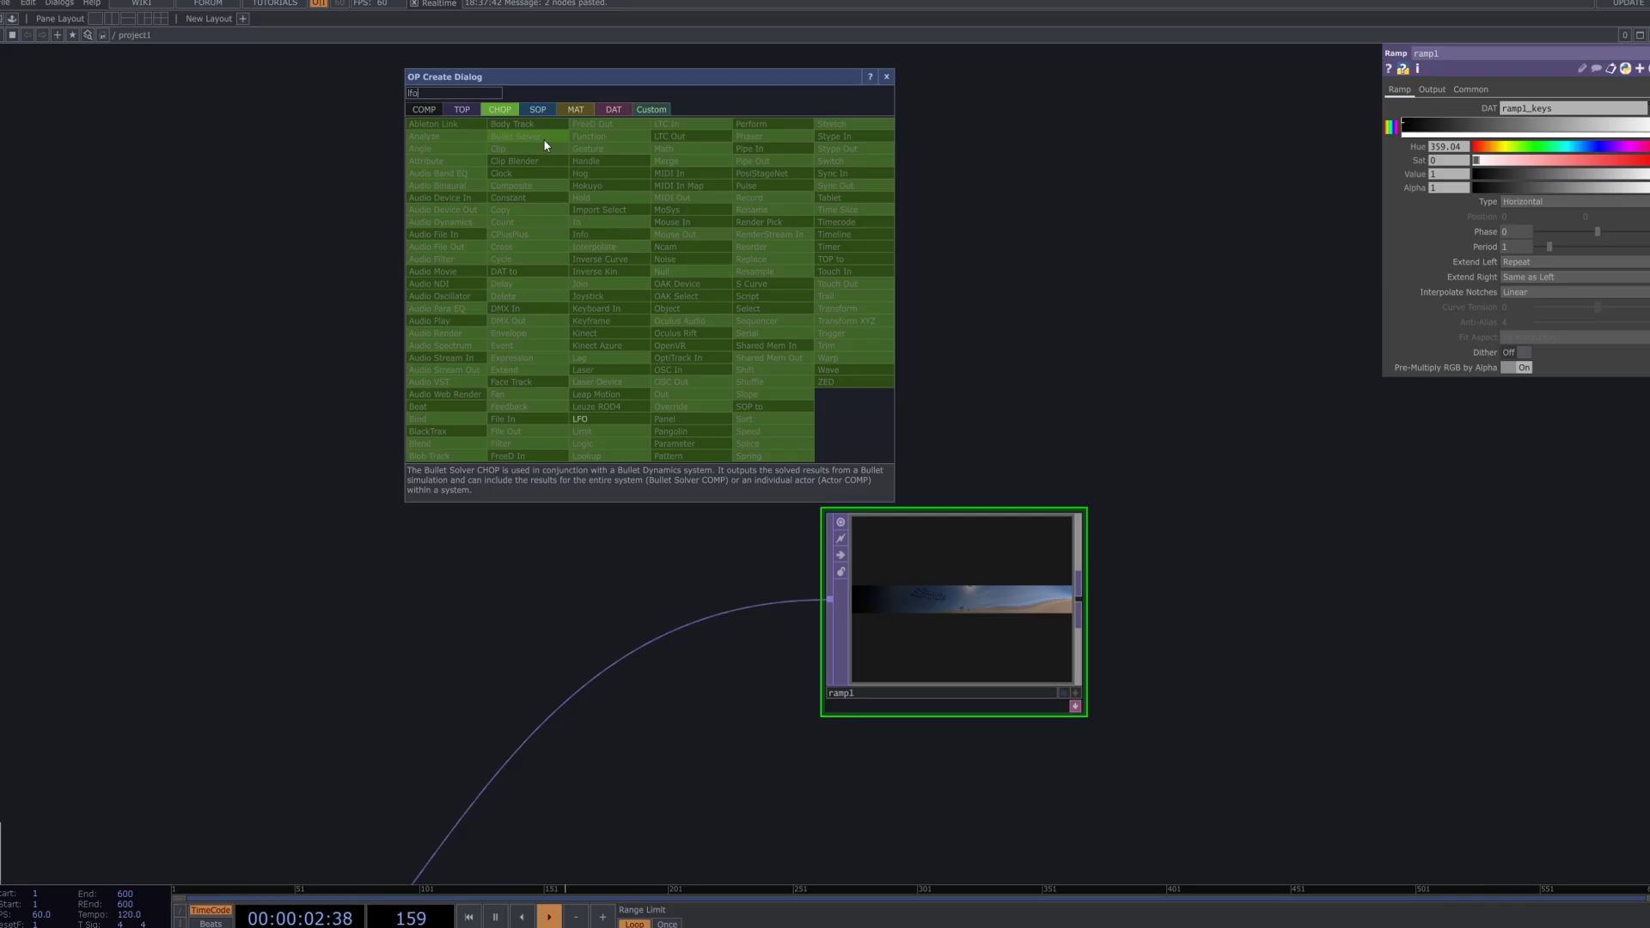
click(620, 419)
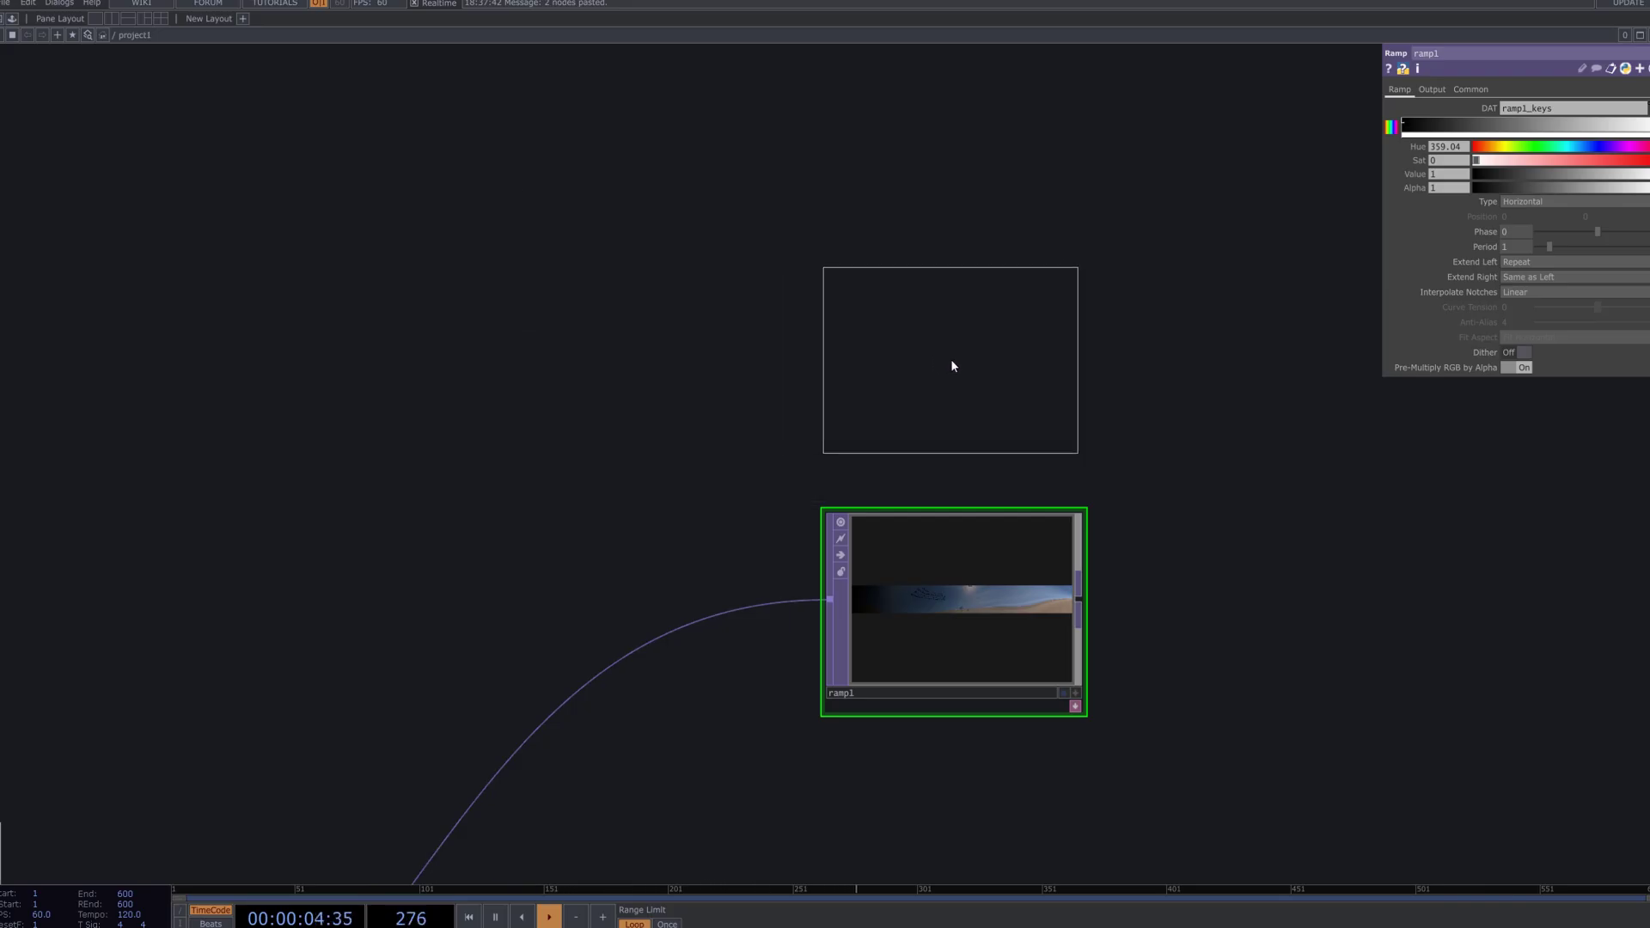
Place lfo1 as a Gaussian wave with frequency 0.19, offset 2 and amplitude 2.
click(951, 361)
drag(1178, 440, 880, 409)
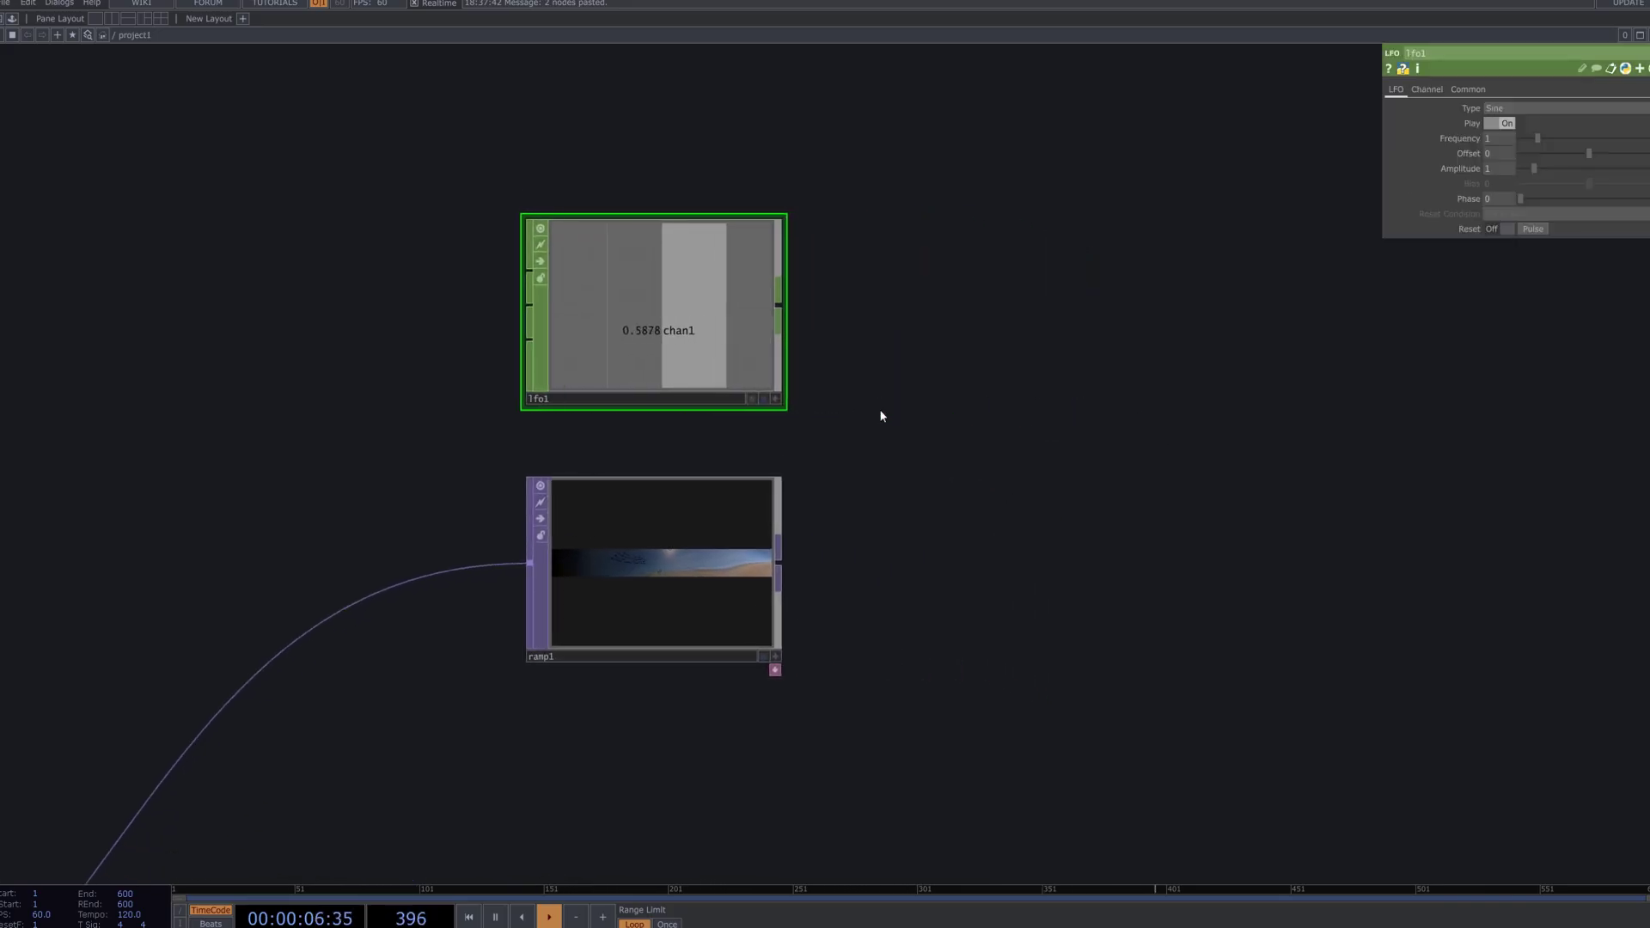
click(1573, 107)
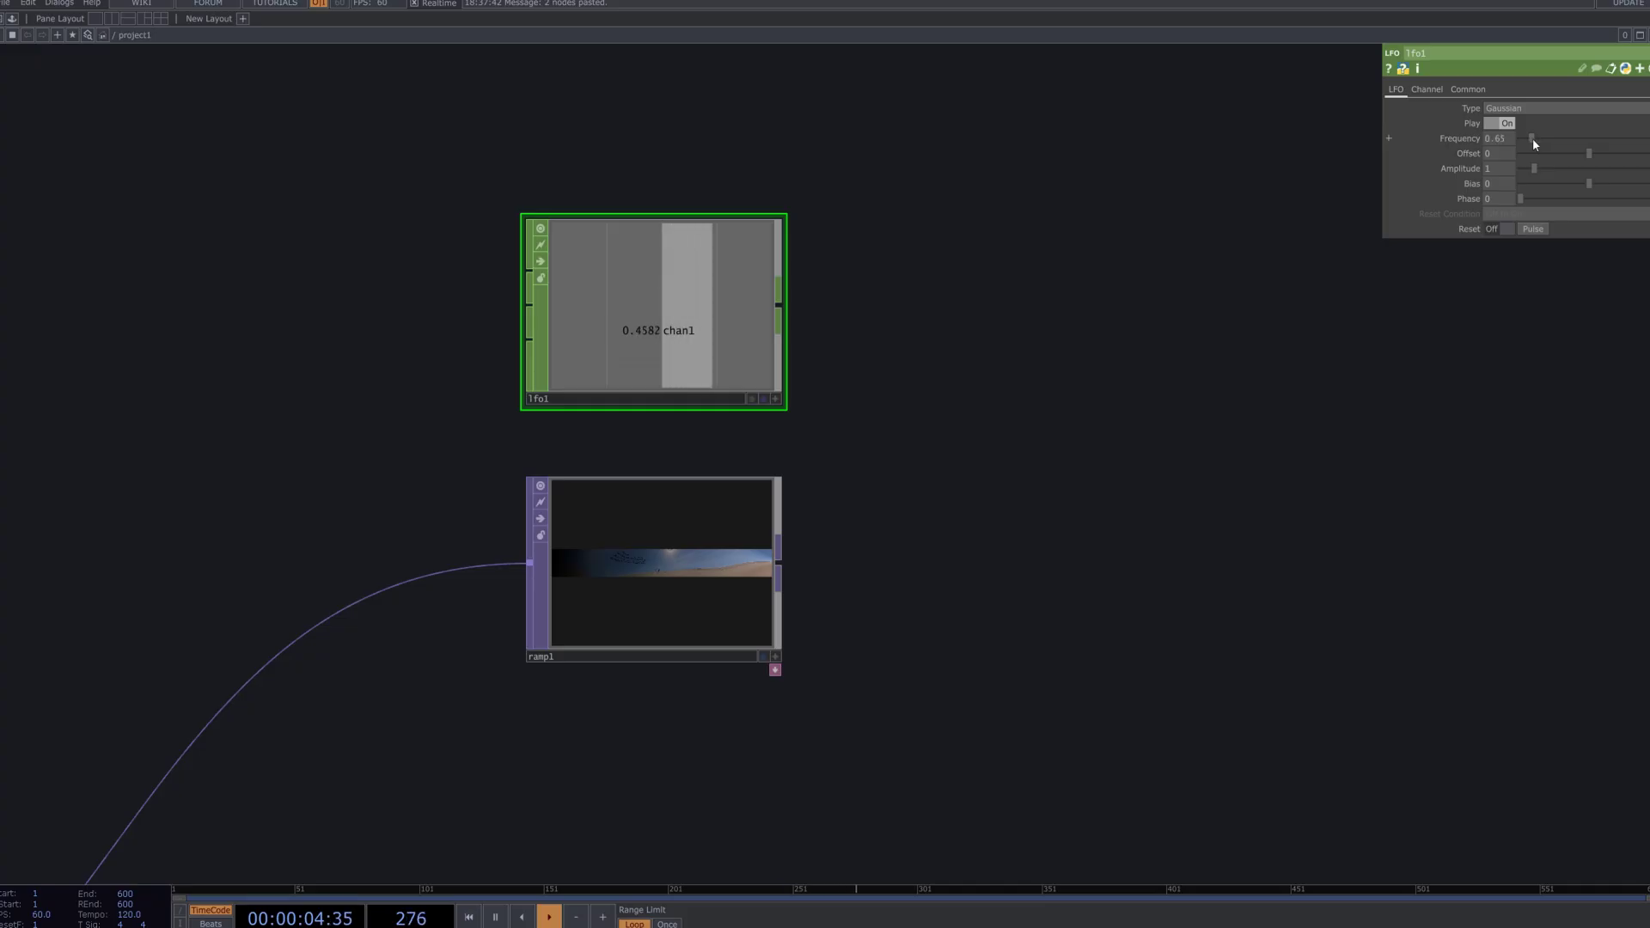
drag(1533, 139, 1526, 139)
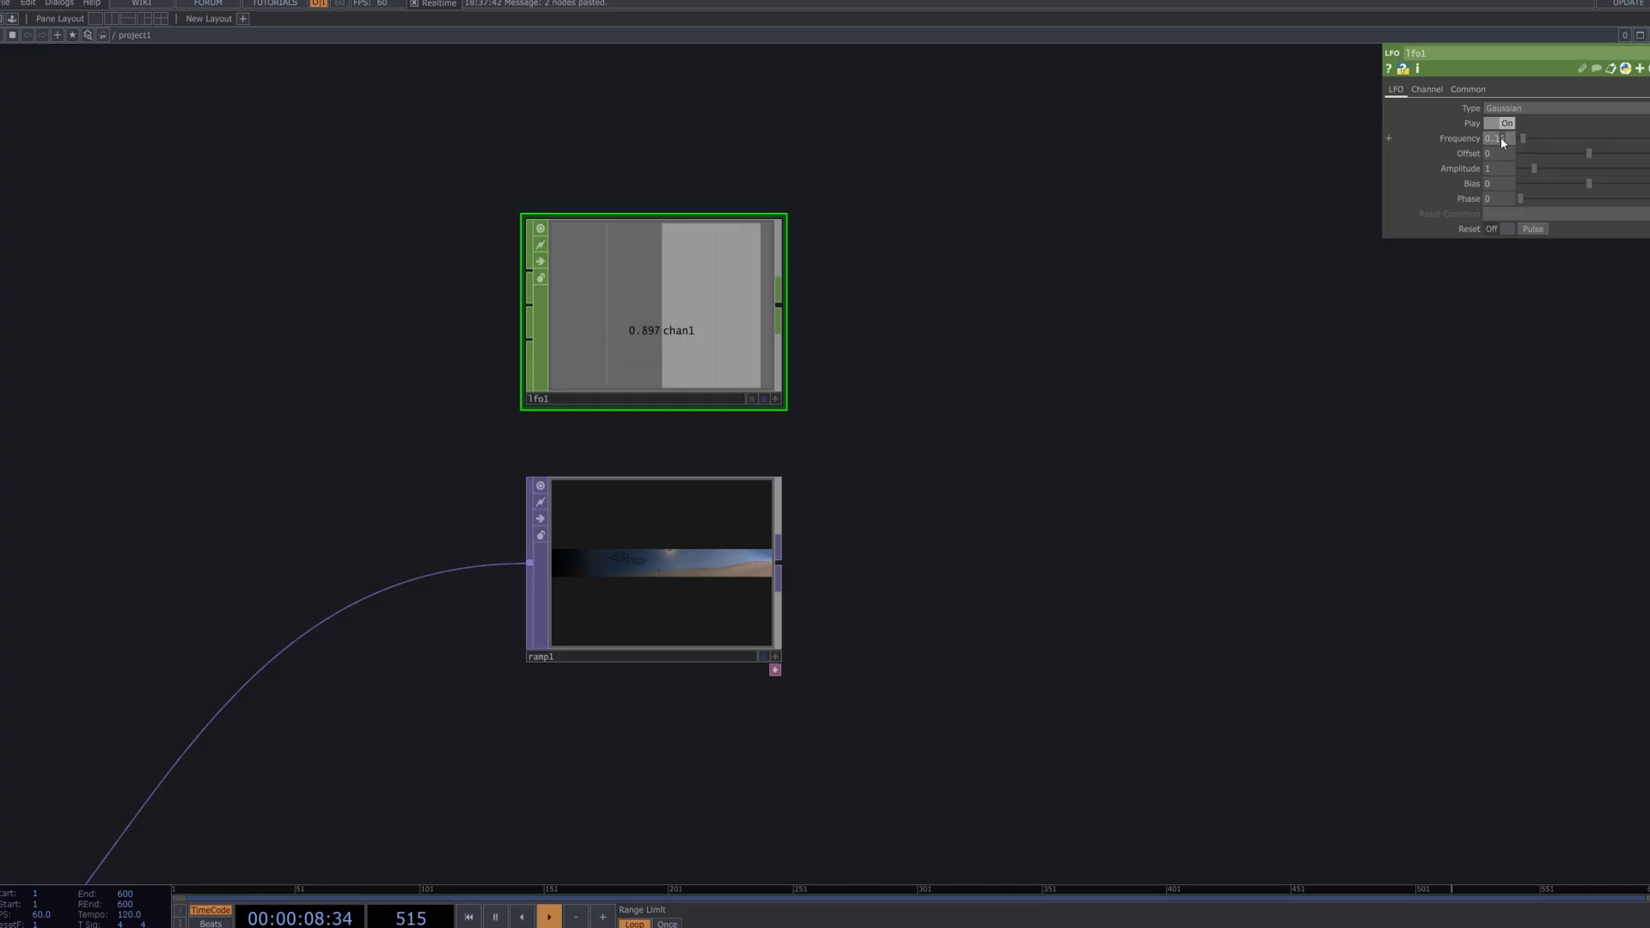
text(9)
key(Return)
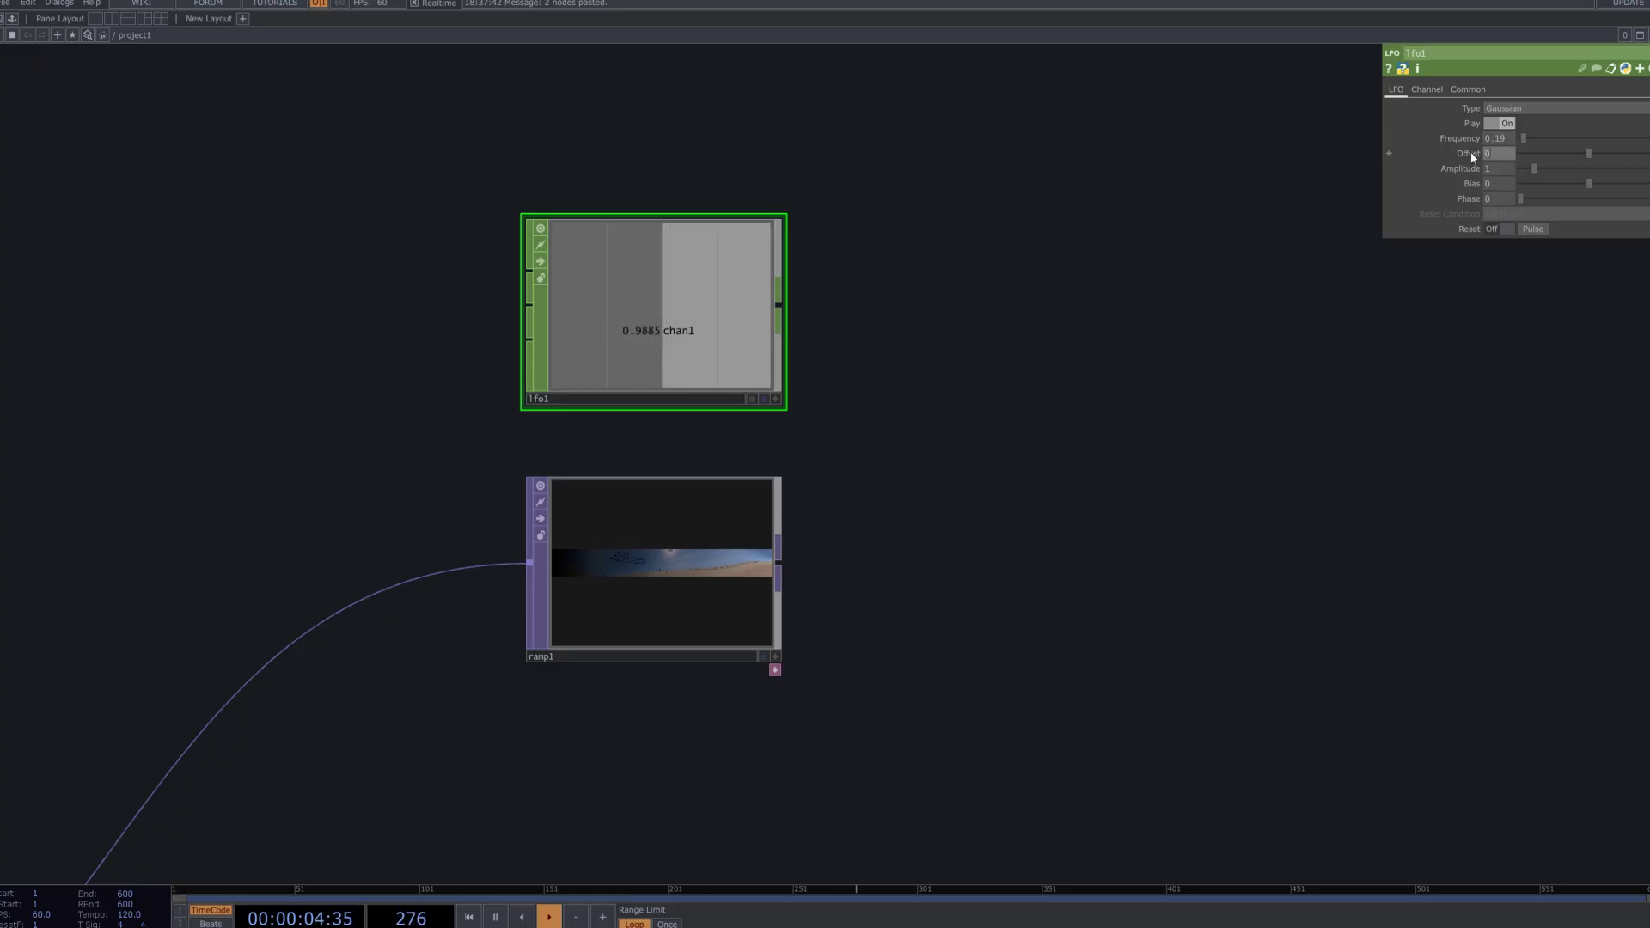
drag(1472, 156, 1459, 380)
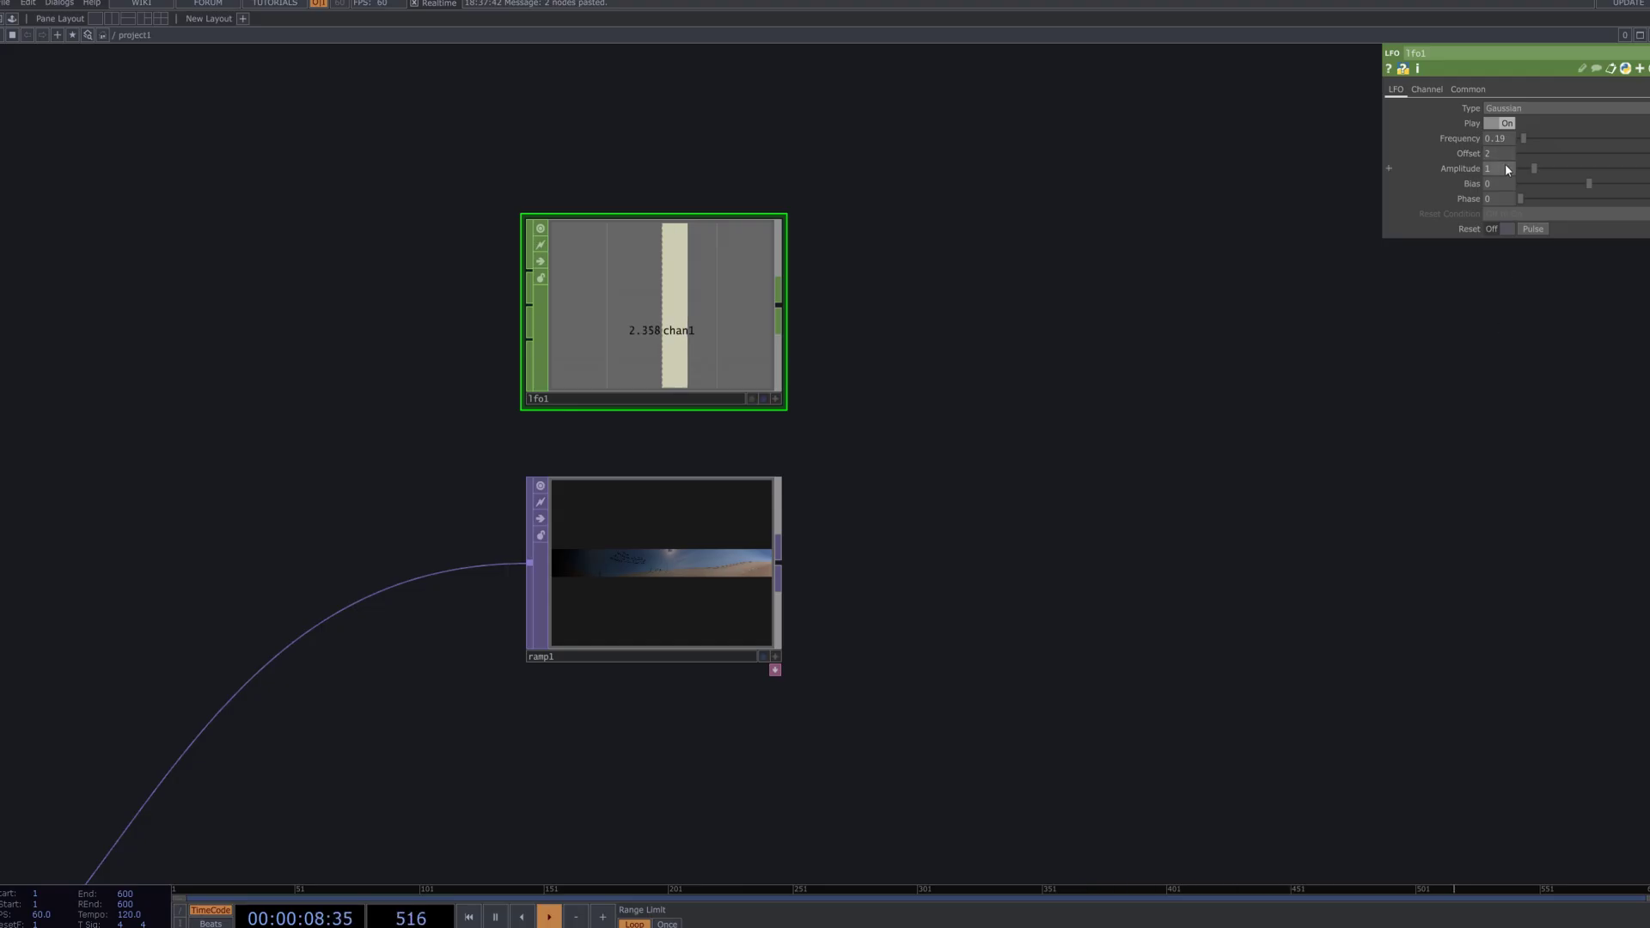
drag(1506, 165, 1398, 390)
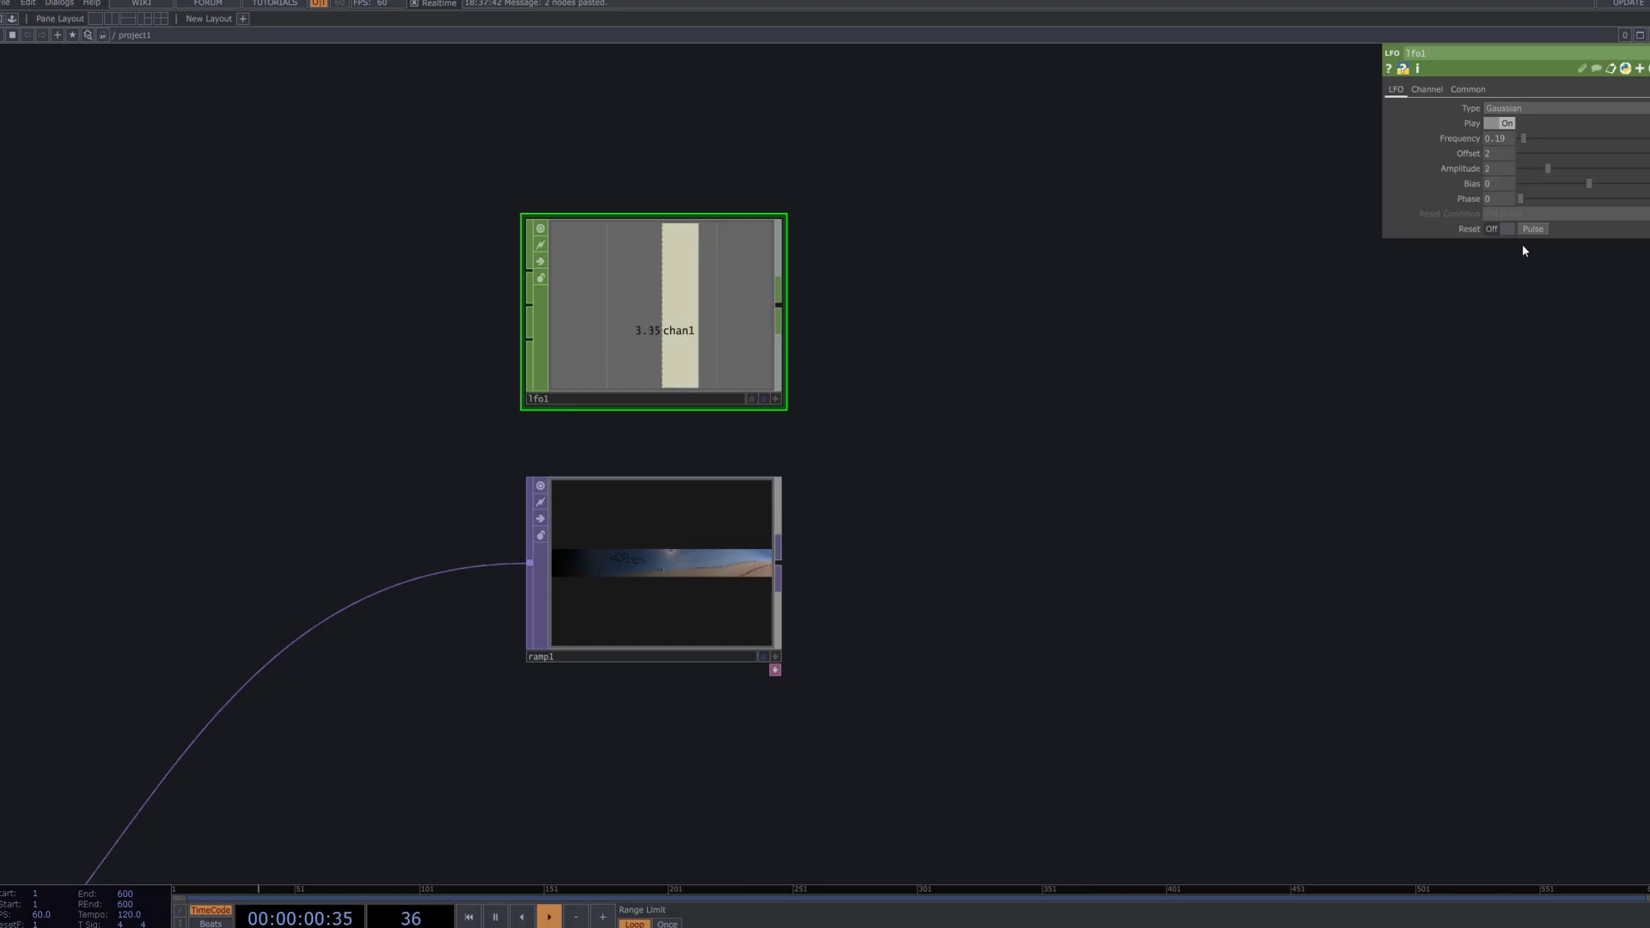
Check the LFO's channel settings and drag its channel over to ramp1.
click(1429, 91)
click(1404, 89)
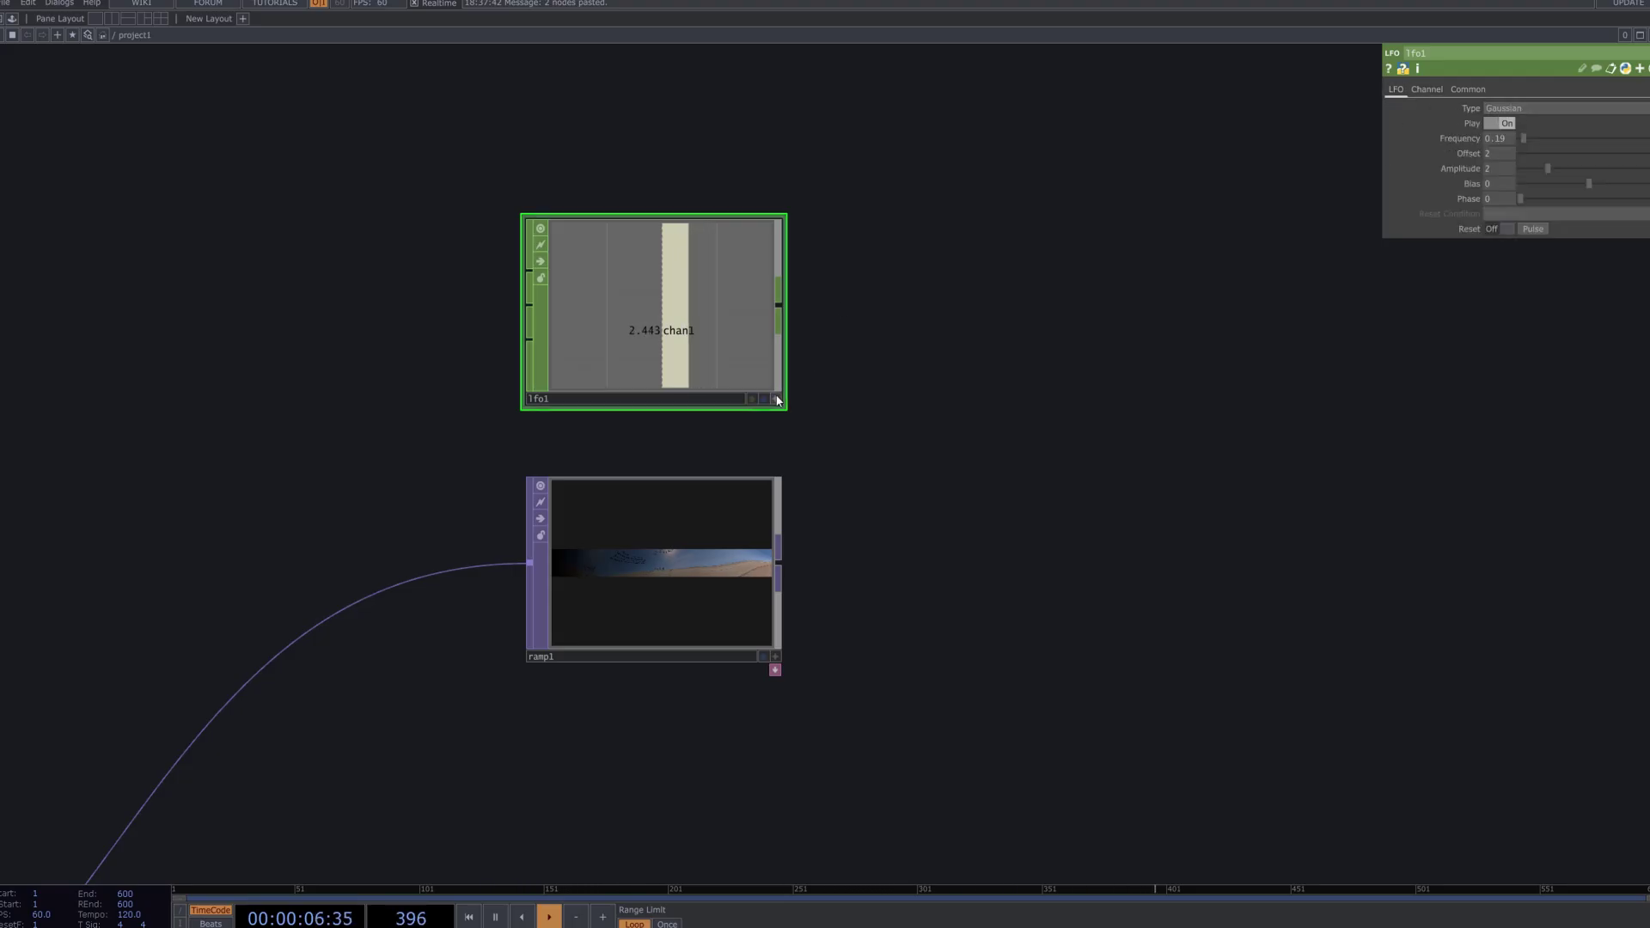
drag(726, 317, 1241, 310)
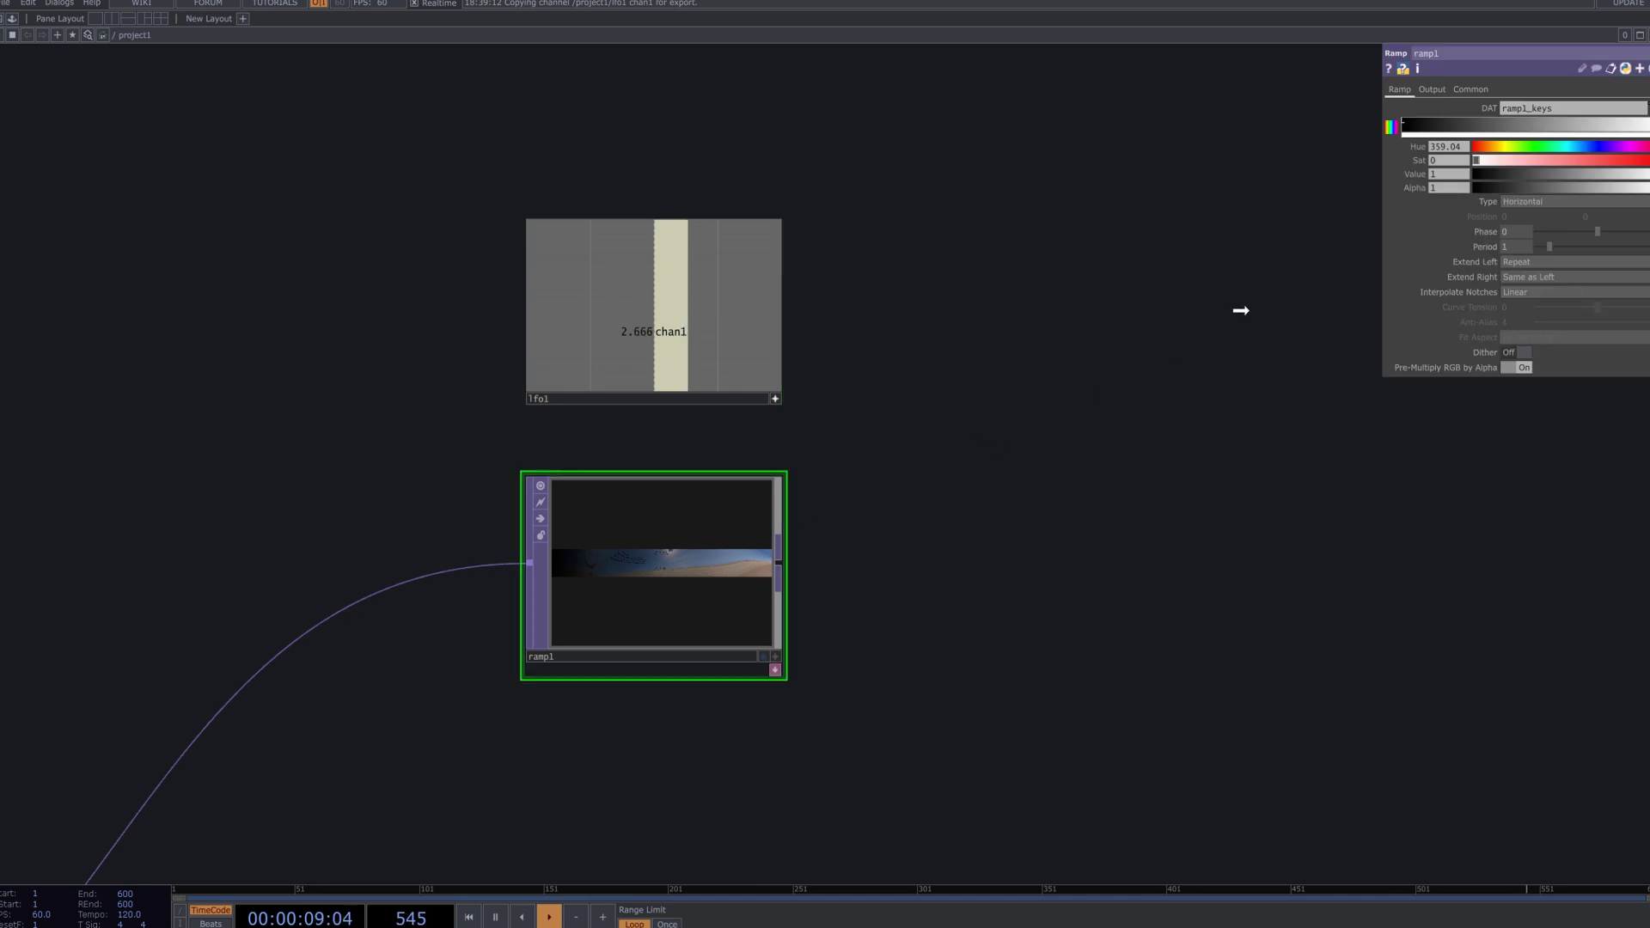
Export lfo1's channel to ramp1's Phase parameter.
click(1529, 228)
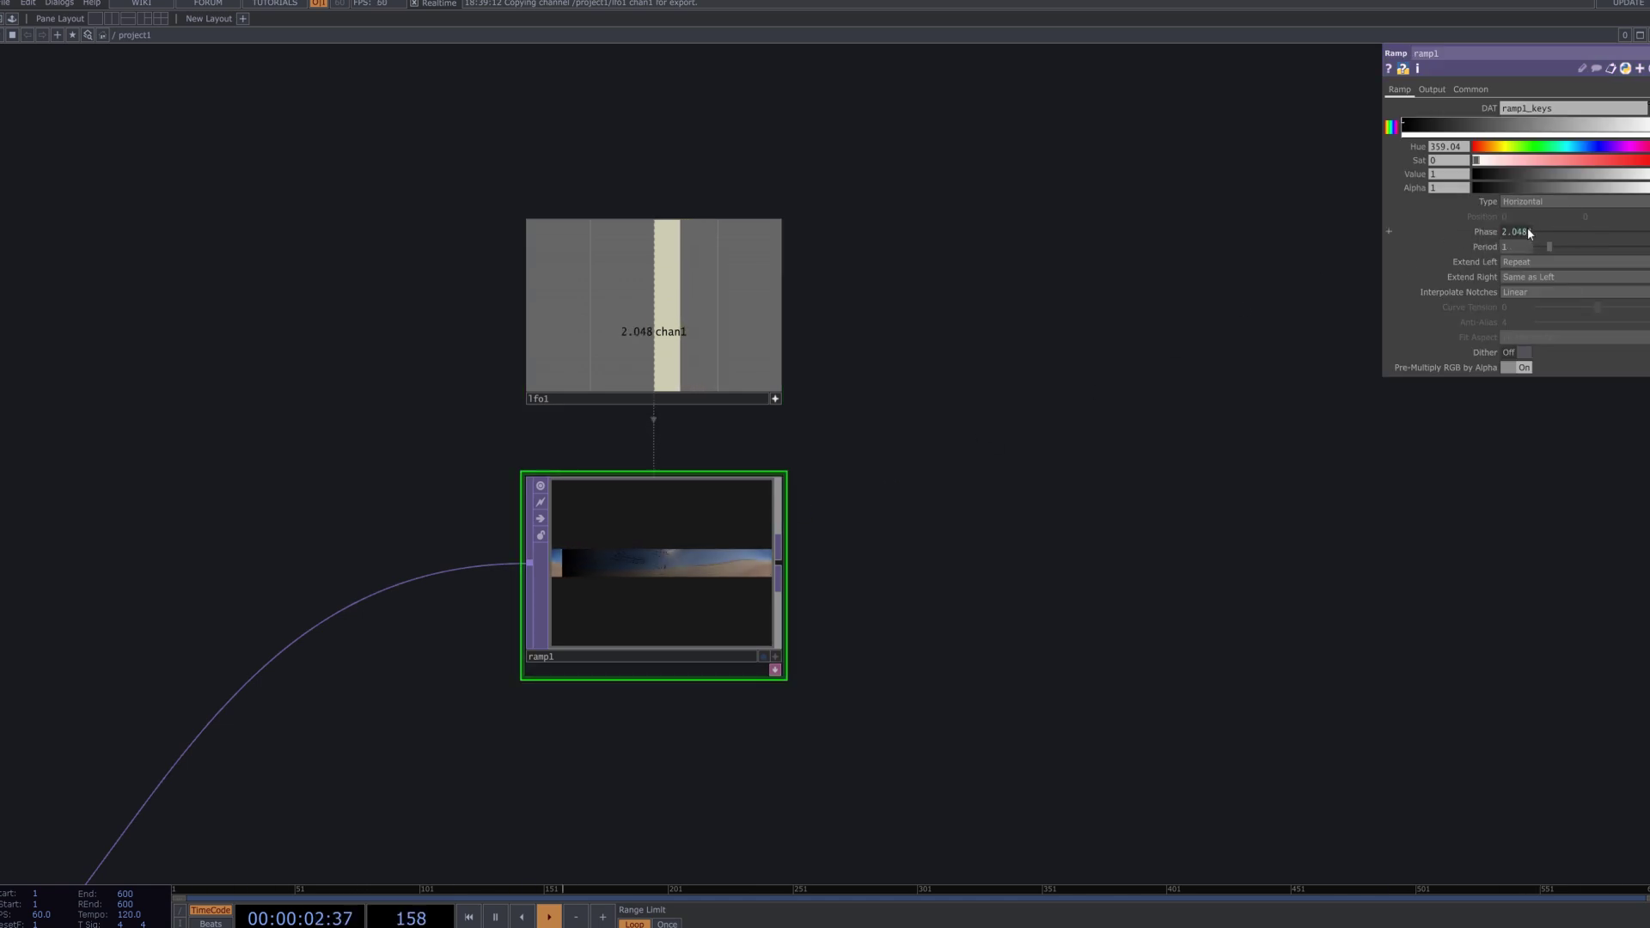
scroll(701, 580, up, 6)
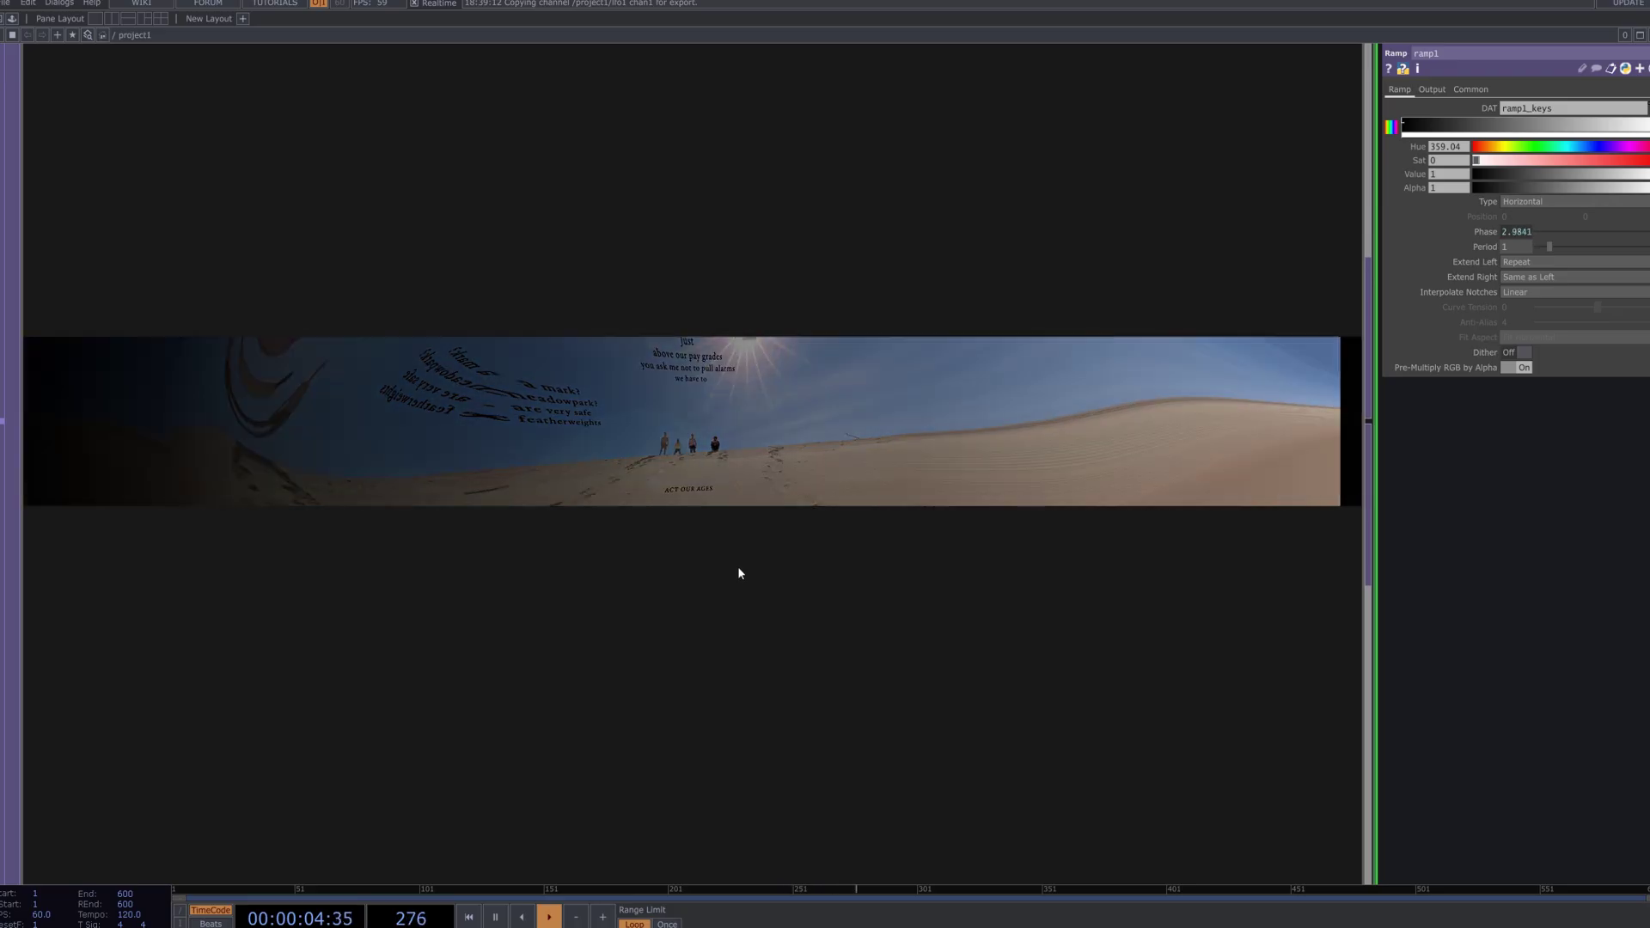
scroll(739, 568, down, 3)
scroll(822, 567, up, 2)
drag(1239, 576, 1304, 520)
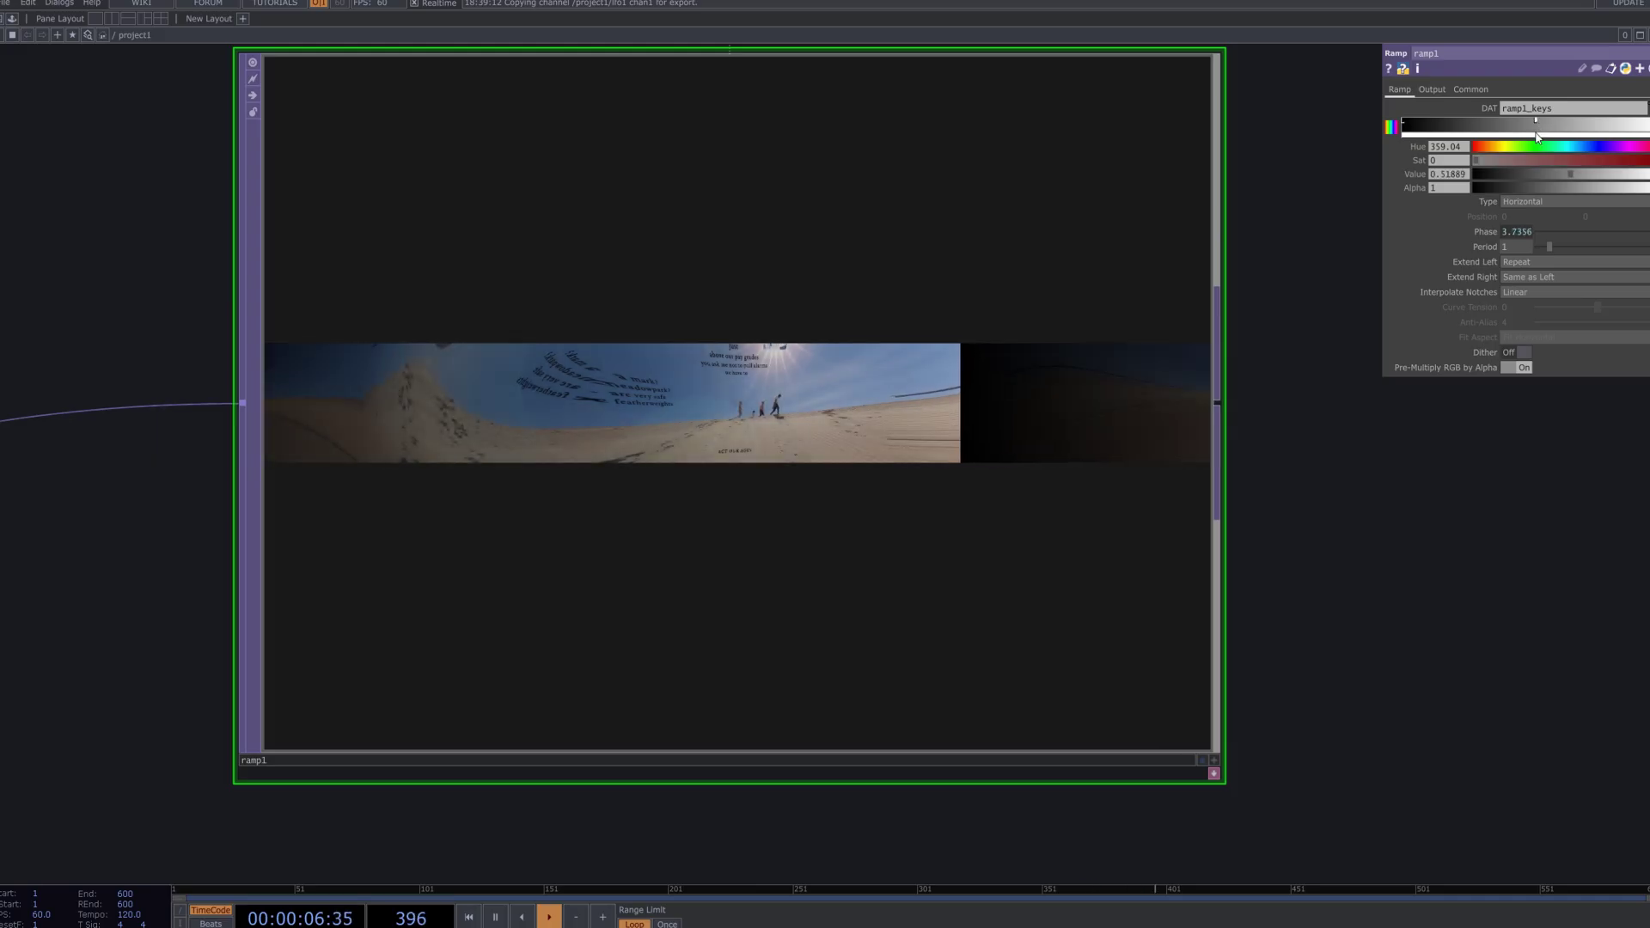
Set the ramp's leftmost colour key value to 1, making it white.
click(1570, 173)
click(1404, 121)
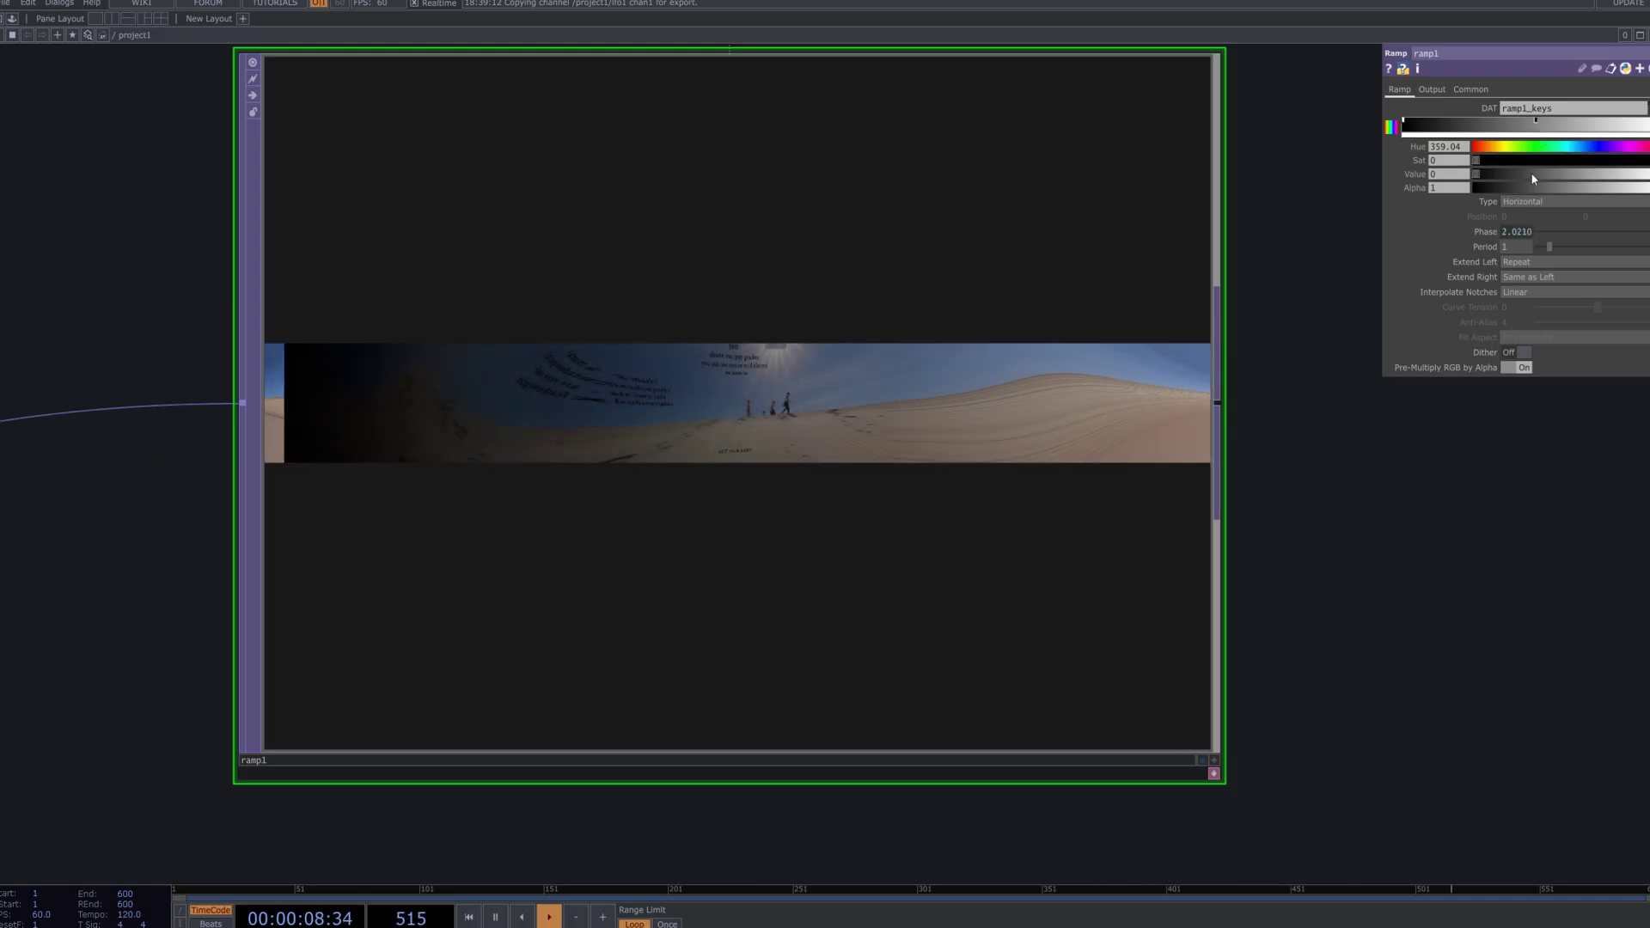
drag(1539, 173, 1649, 173)
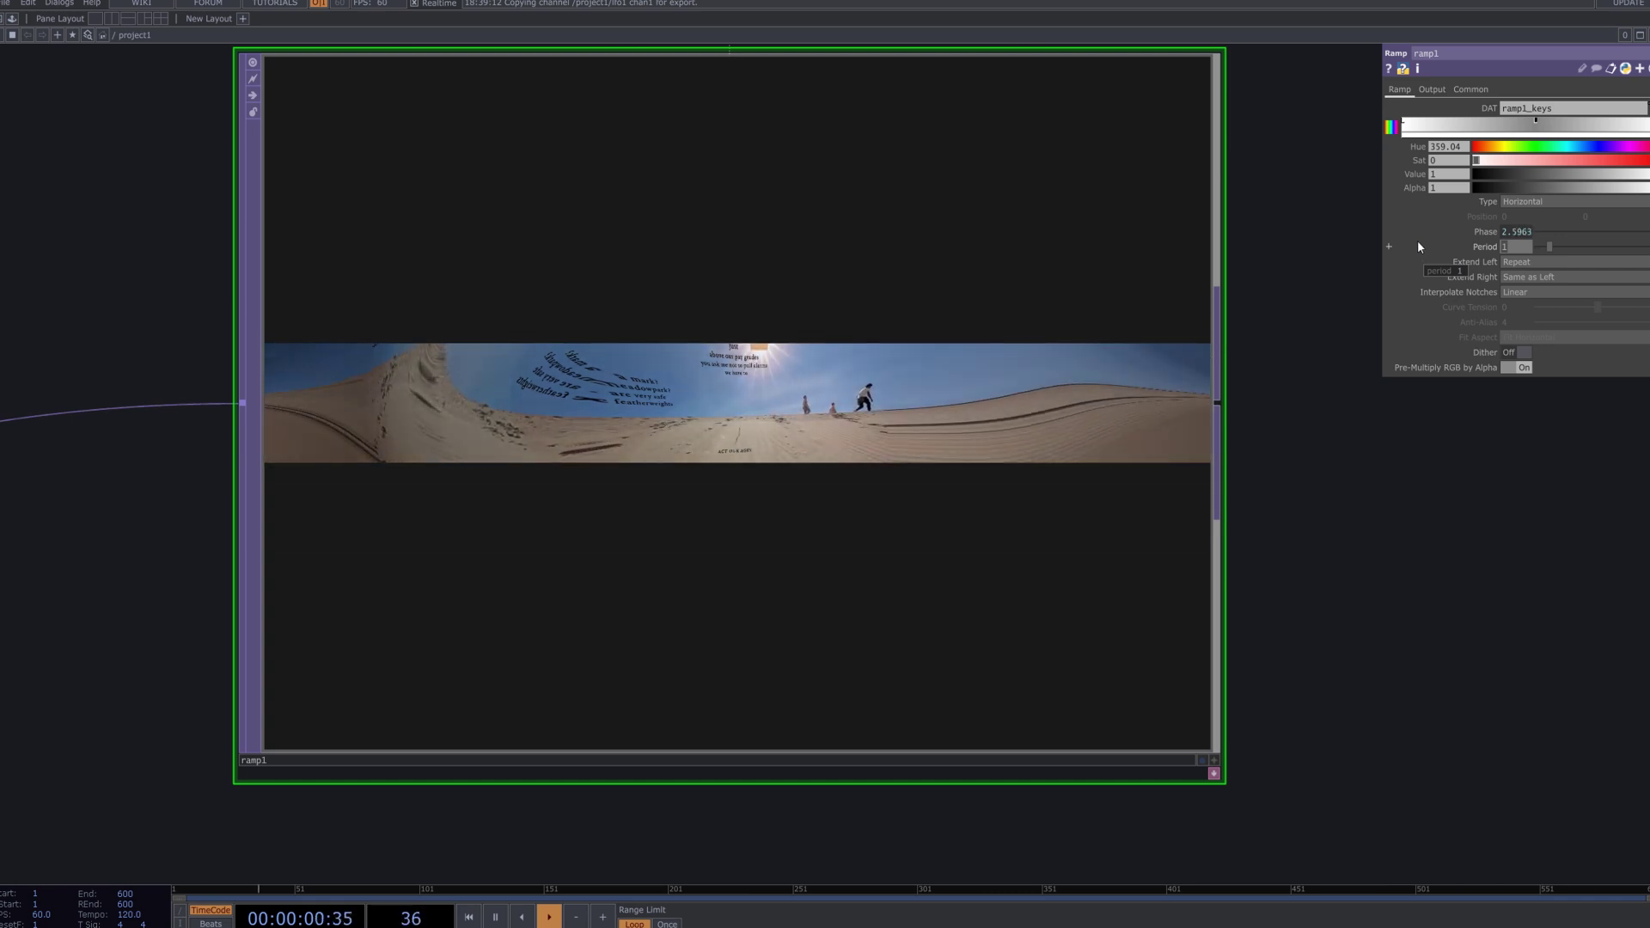
Set ramp1's Period to 2.23.
text(2)
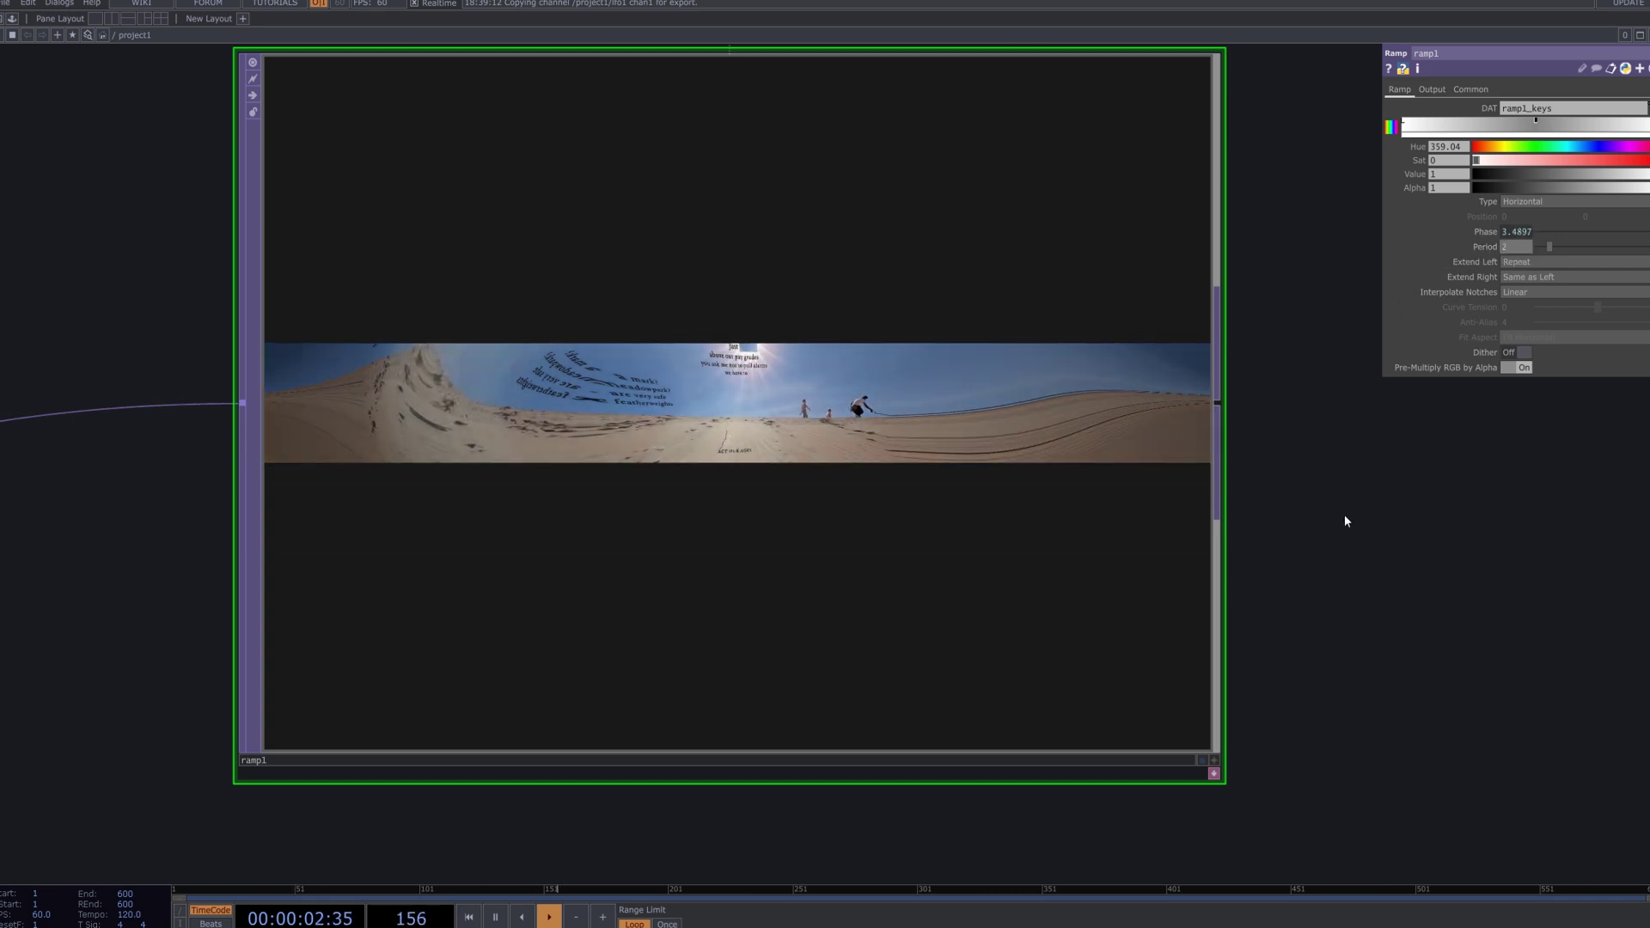
key(Return)
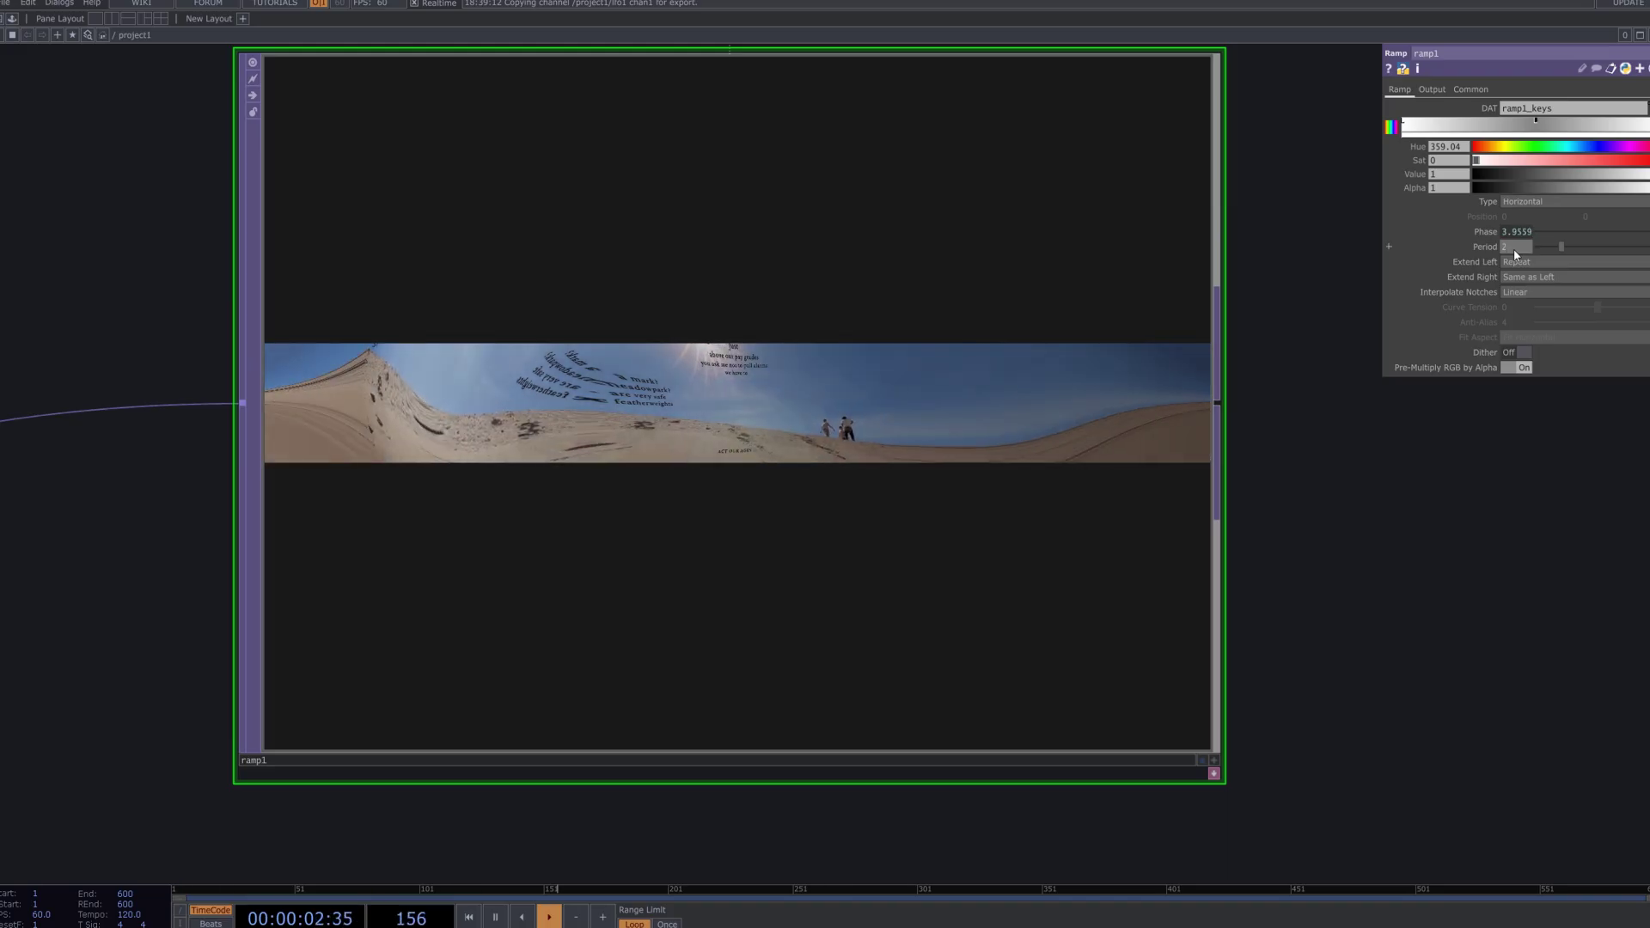
text(2.23)
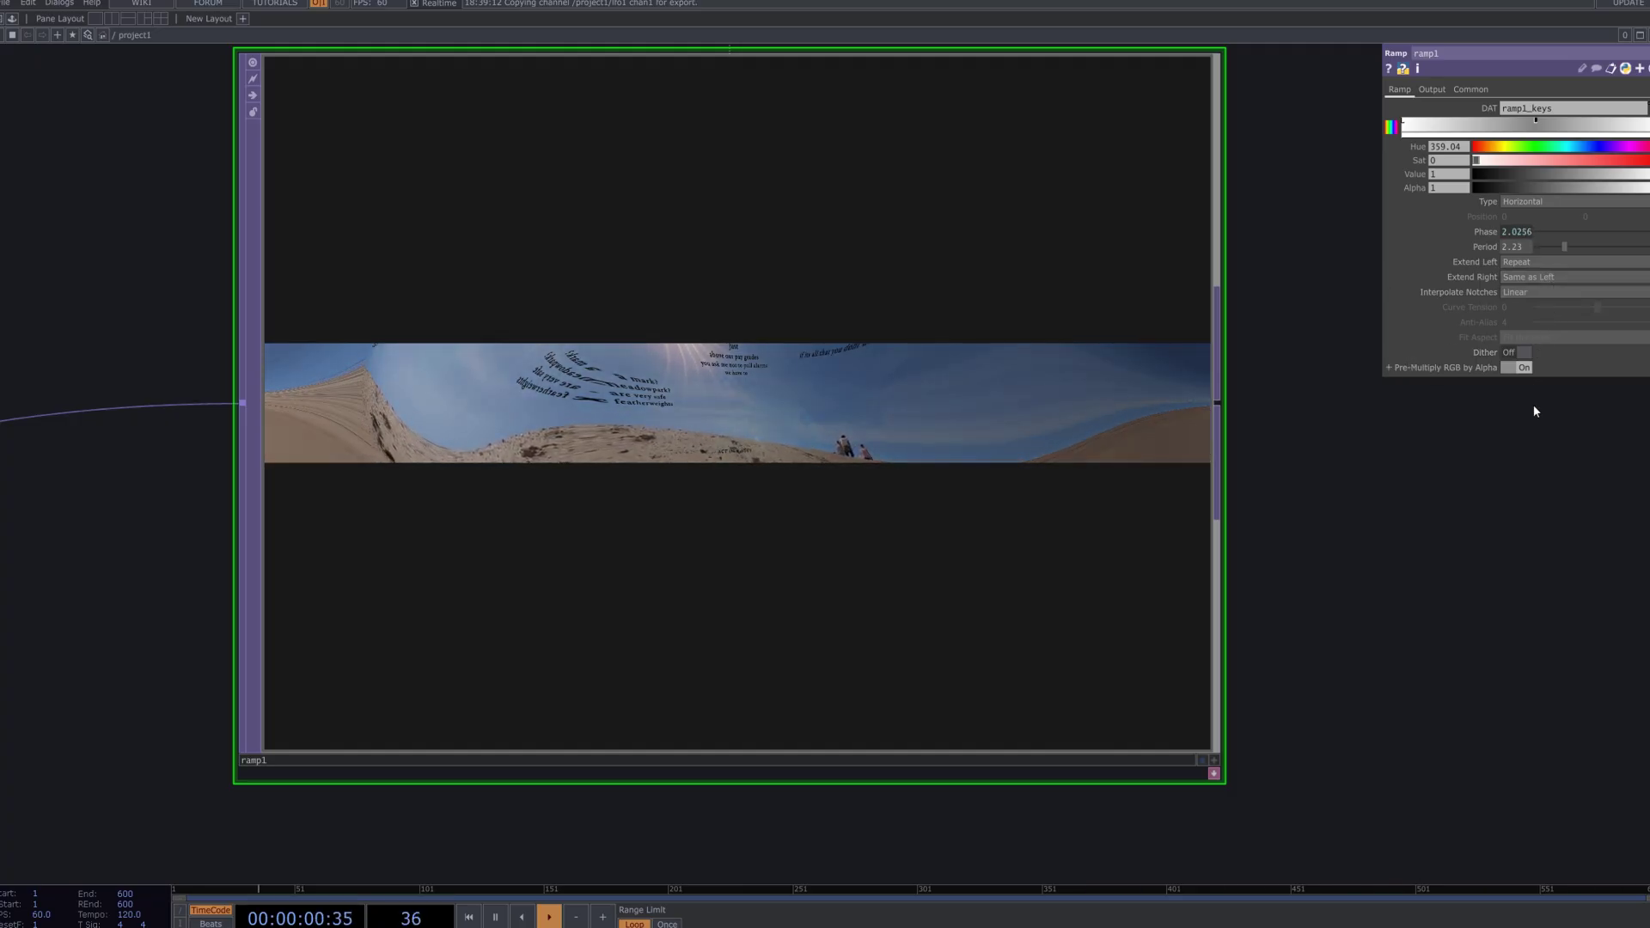
Lower a middle ramp colour key's value to 0.361.
click(1432, 89)
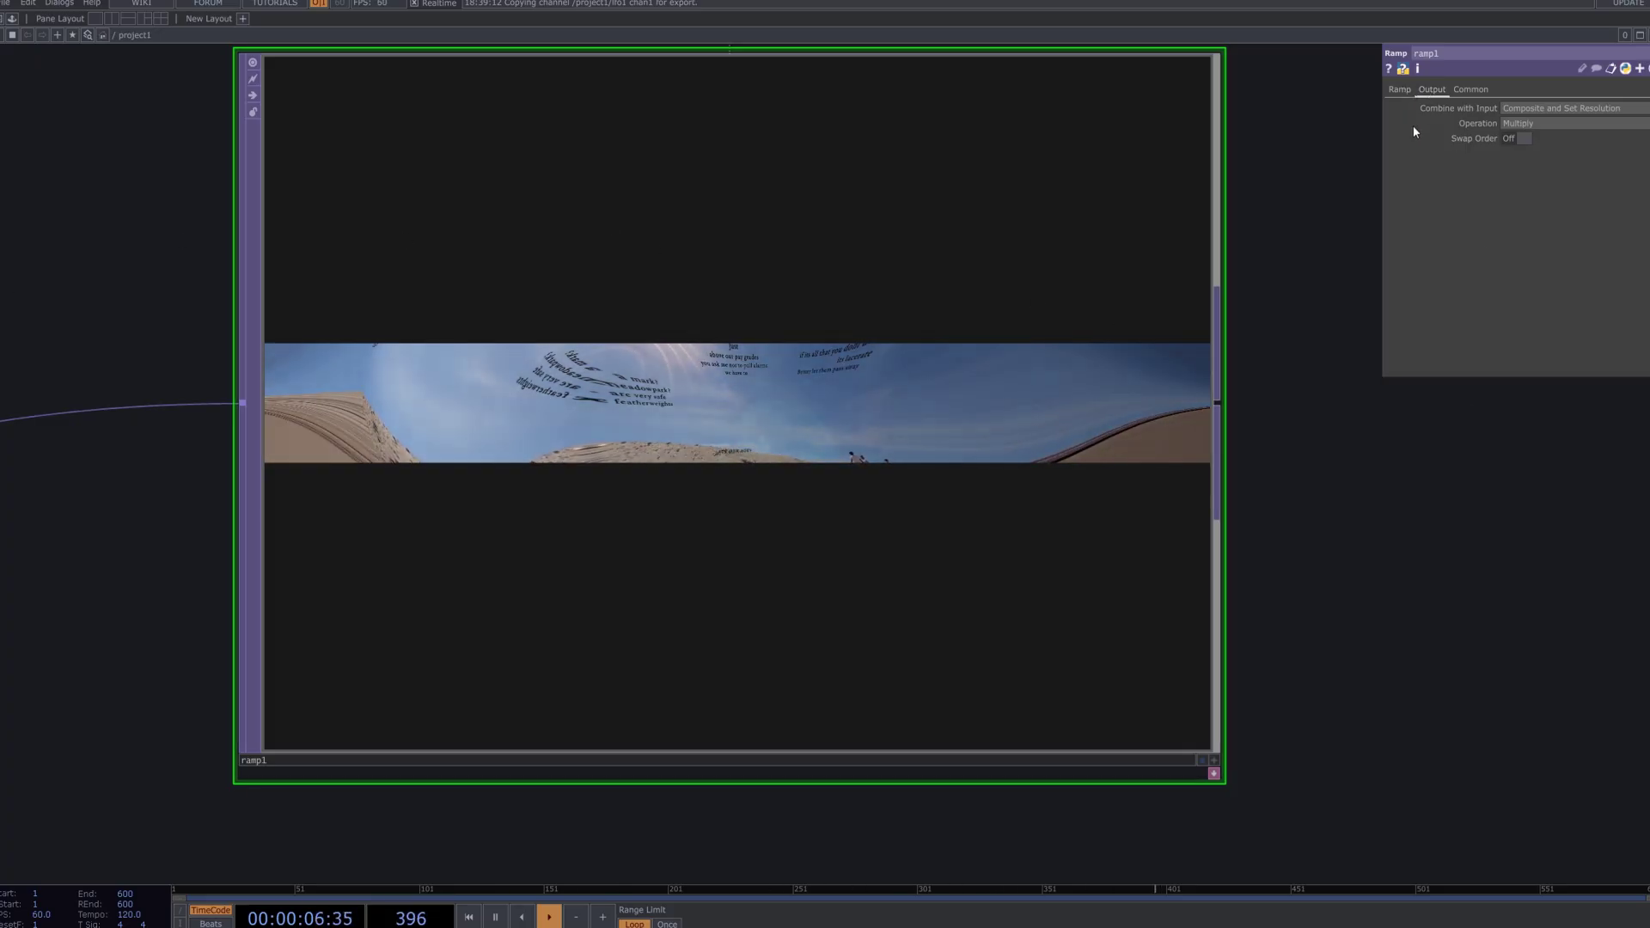
click(1400, 89)
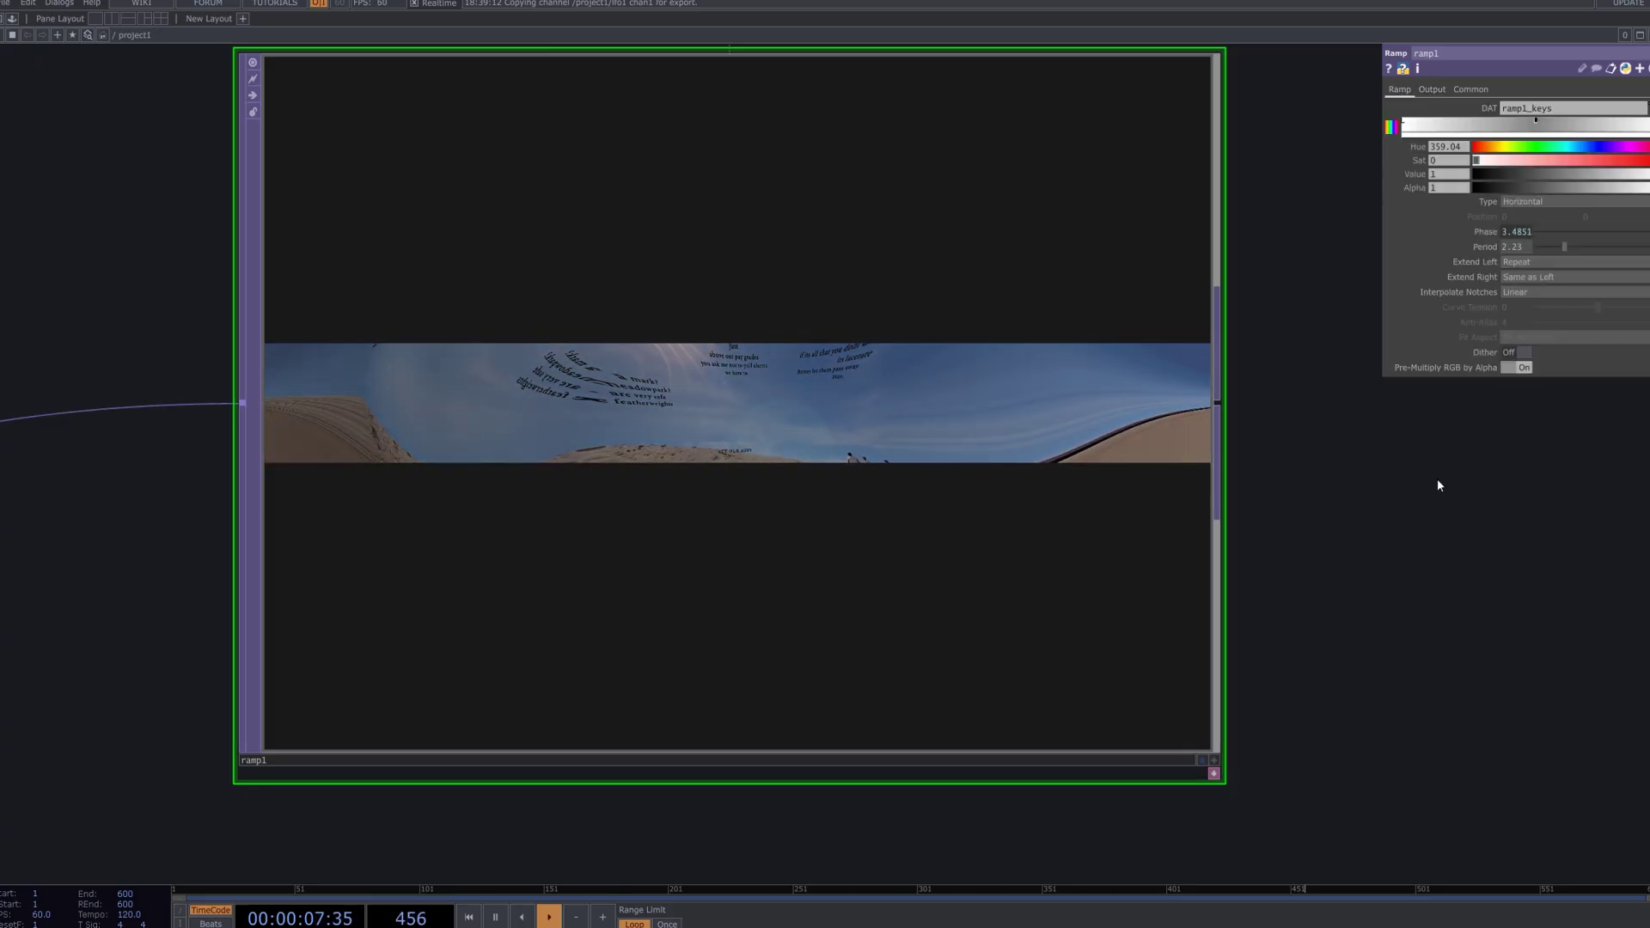
click(1539, 123)
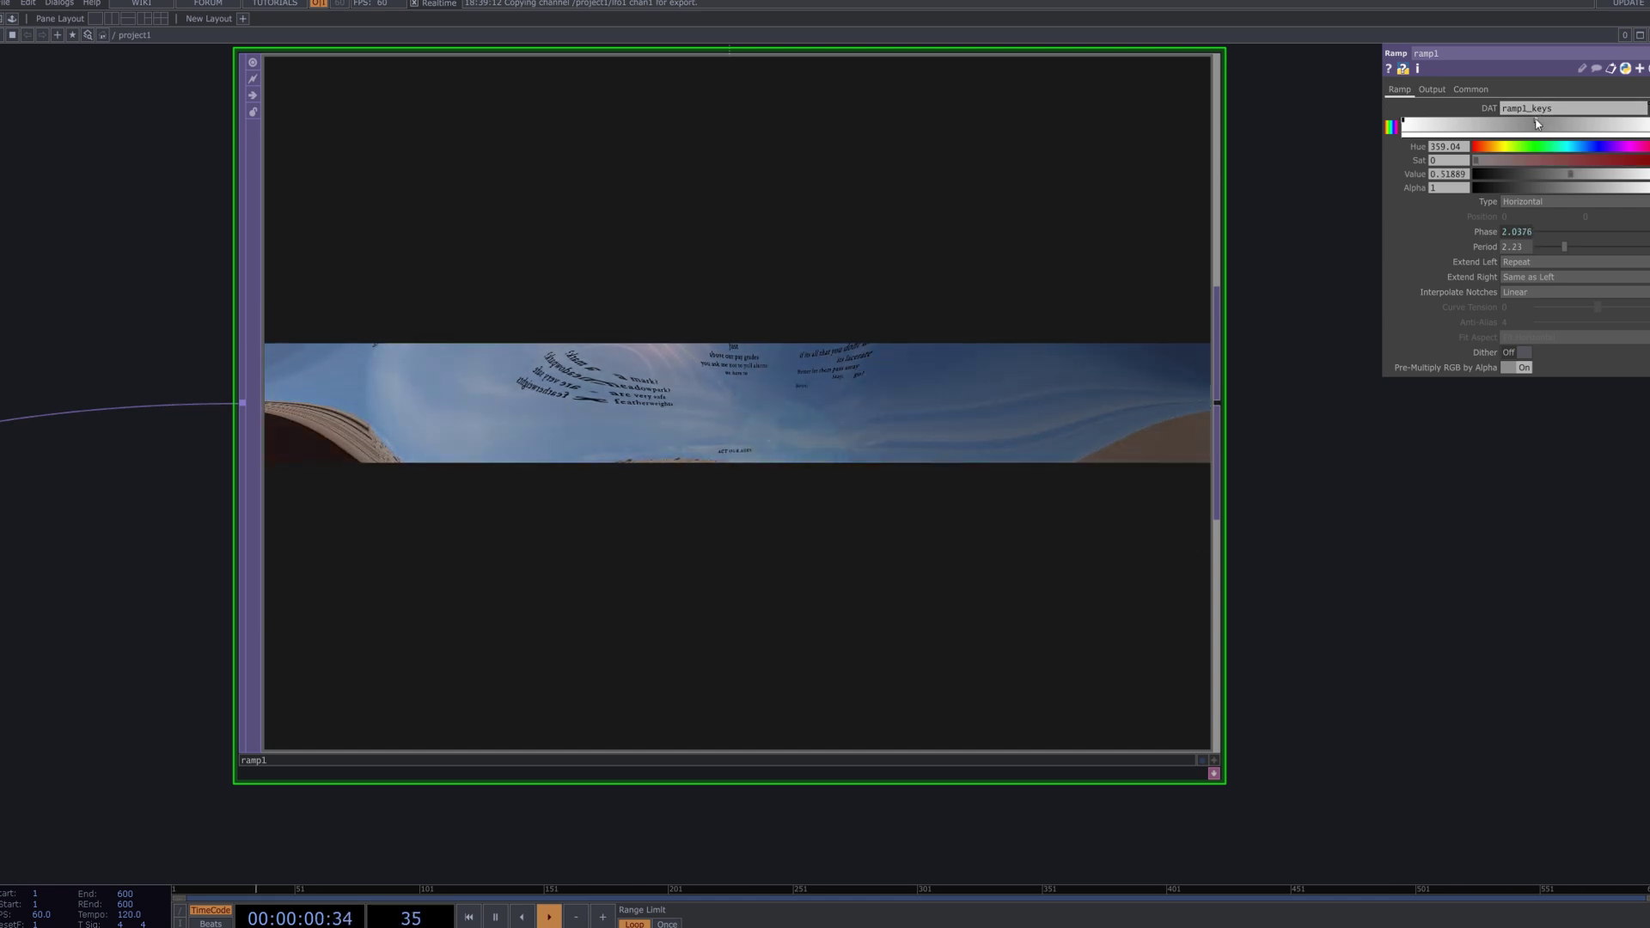
mouse_move(1555, 177)
mouse_down()
mouse_move(1530, 181)
mouse_move(1553, 183)
mouse_up()
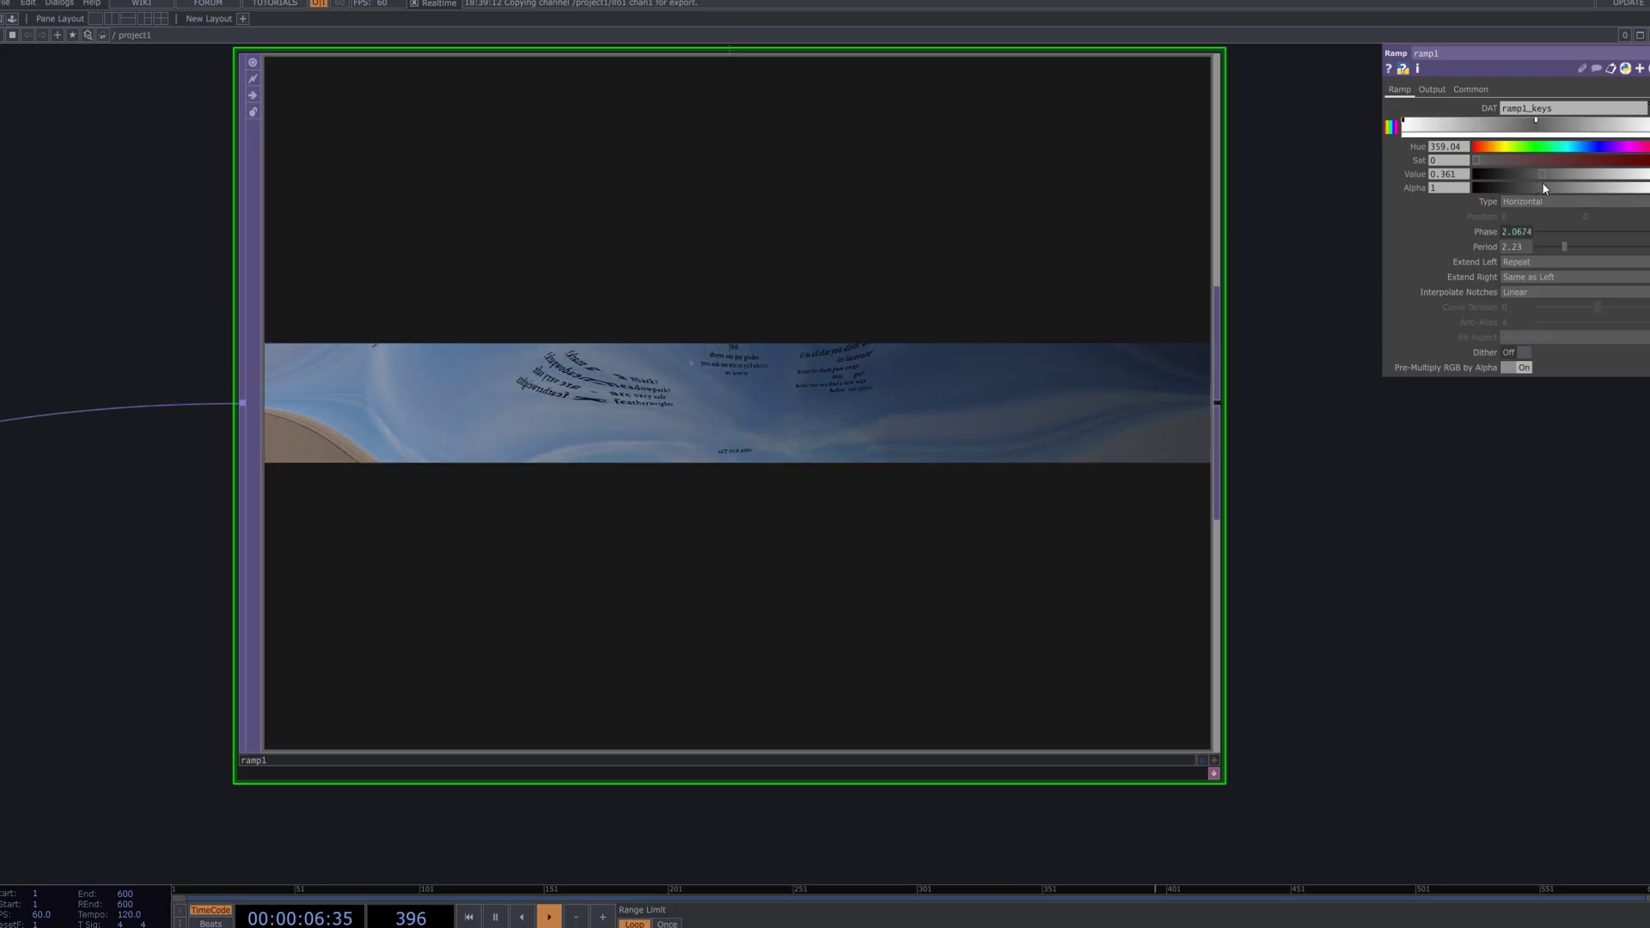
Add an Over TOP, over1, beside the movie and lens distort nodes.
scroll(1281, 568, down, 4)
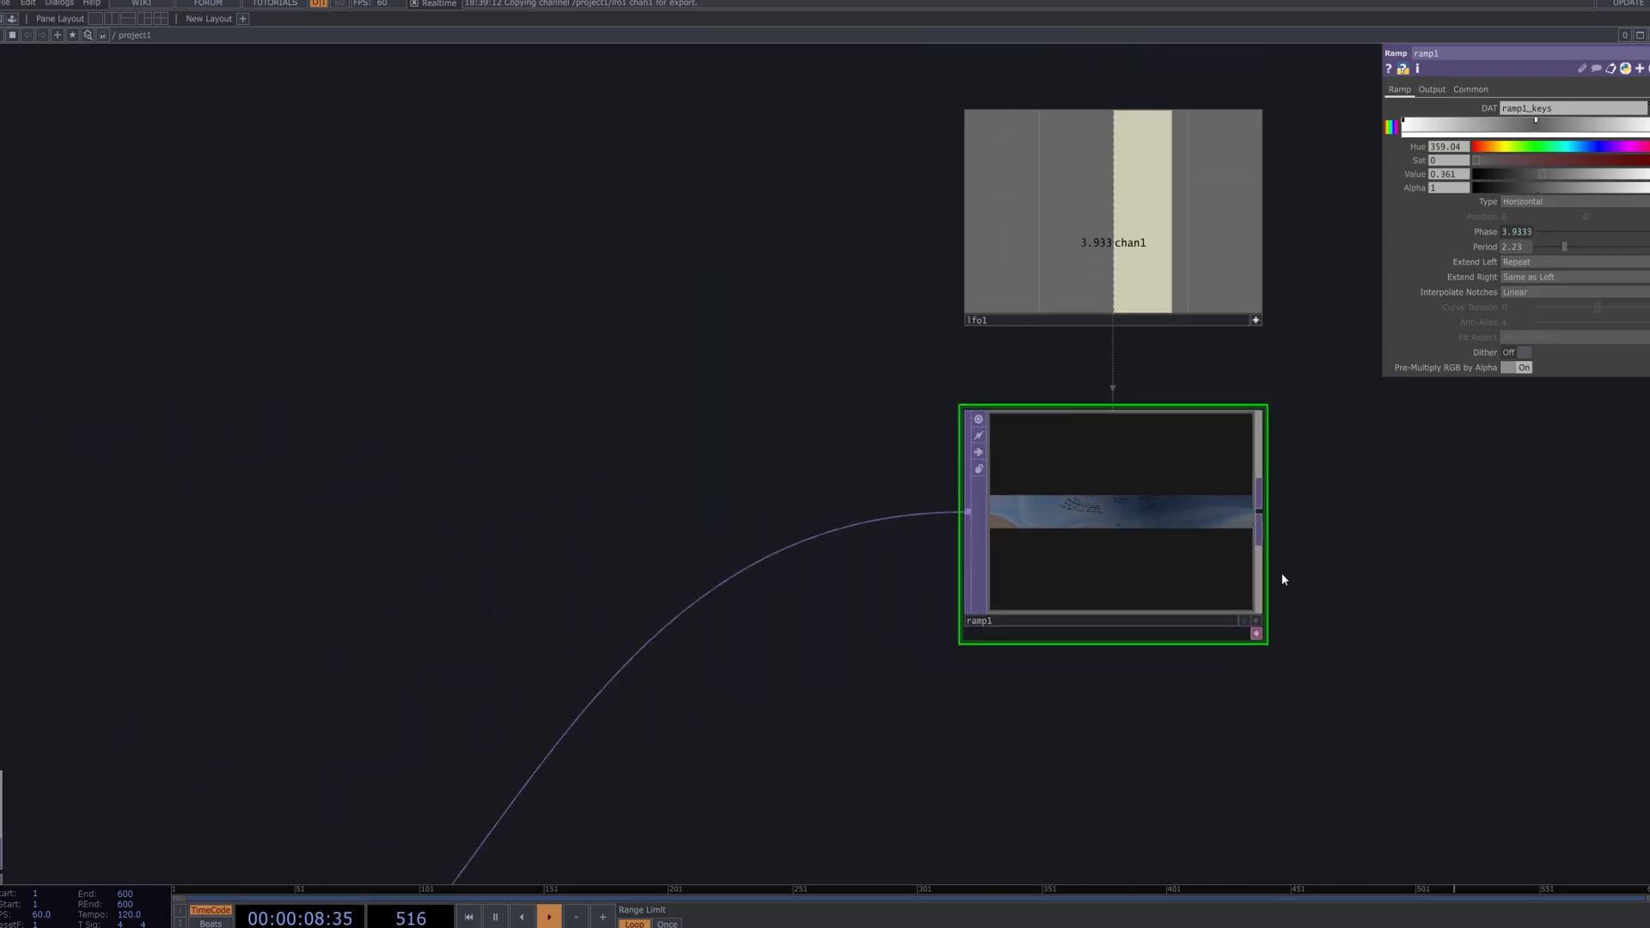
scroll(1282, 574, down, 1)
drag(1233, 591, 1072, 405)
scroll(1195, 523, down, 4)
drag(1095, 574, 974, 498)
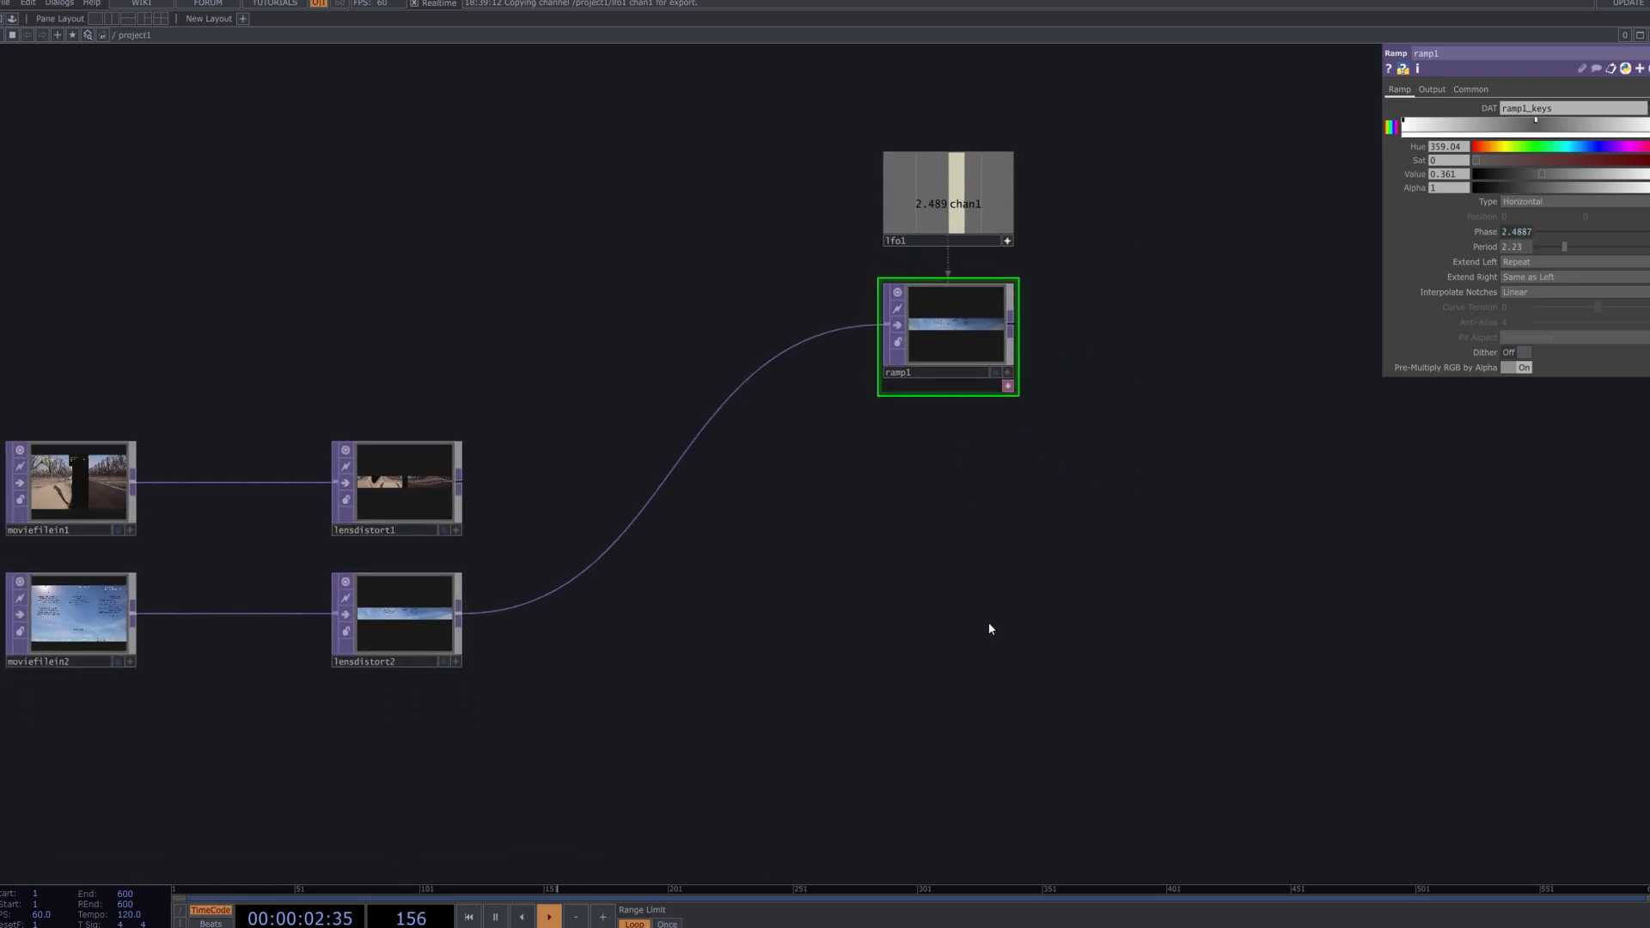
key(Tab)
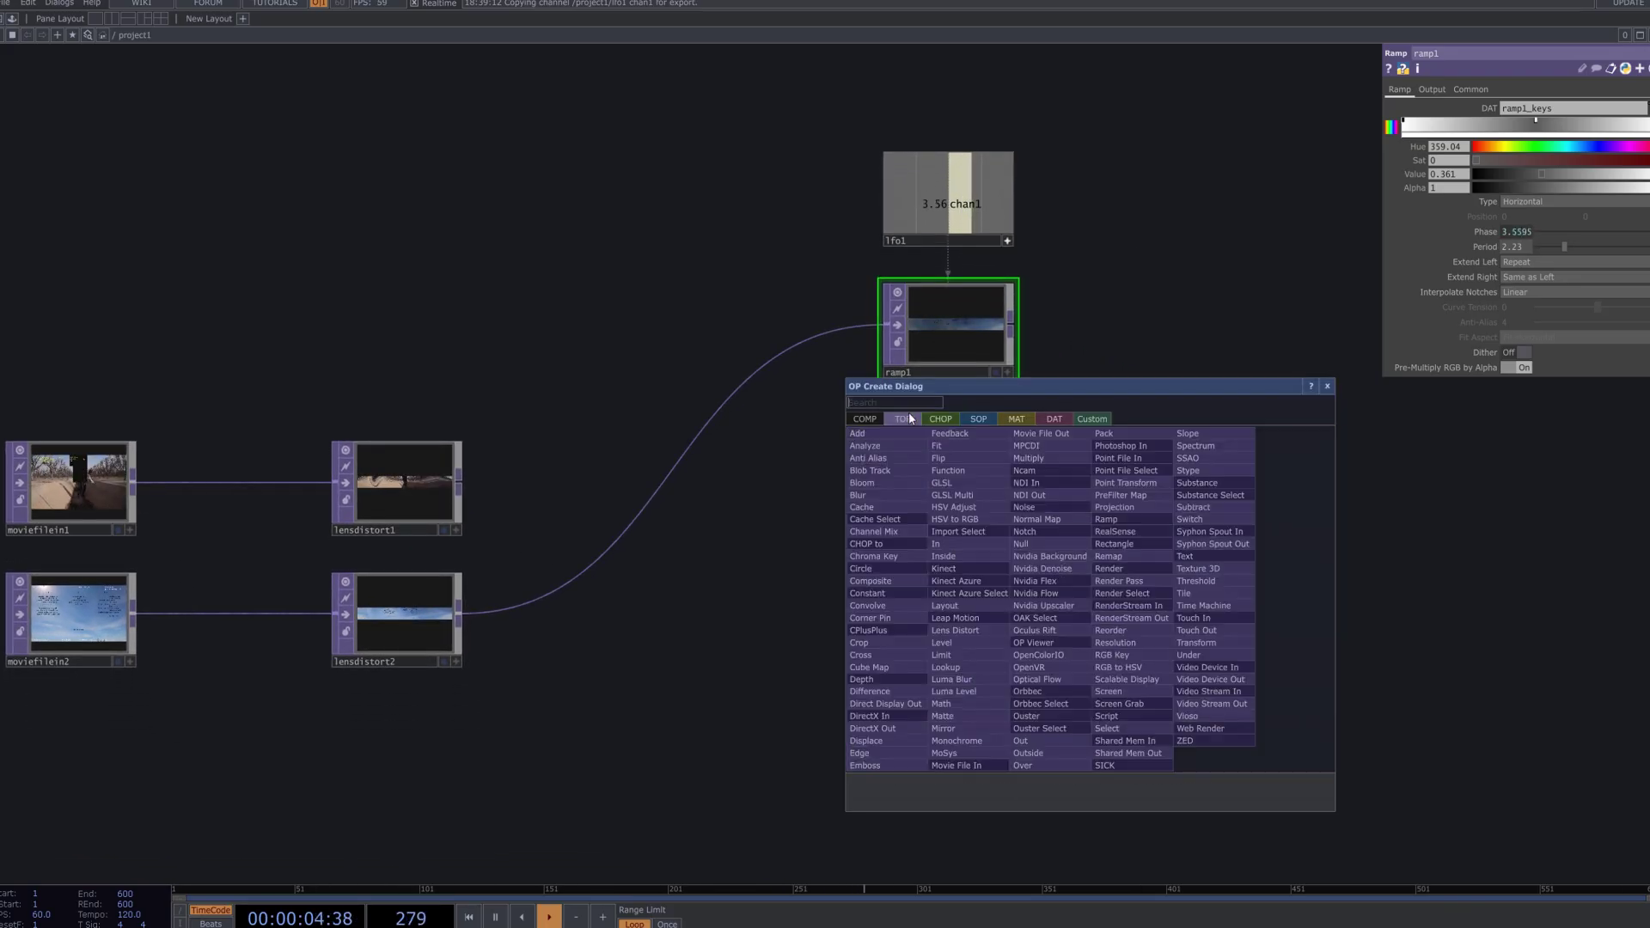
text(over)
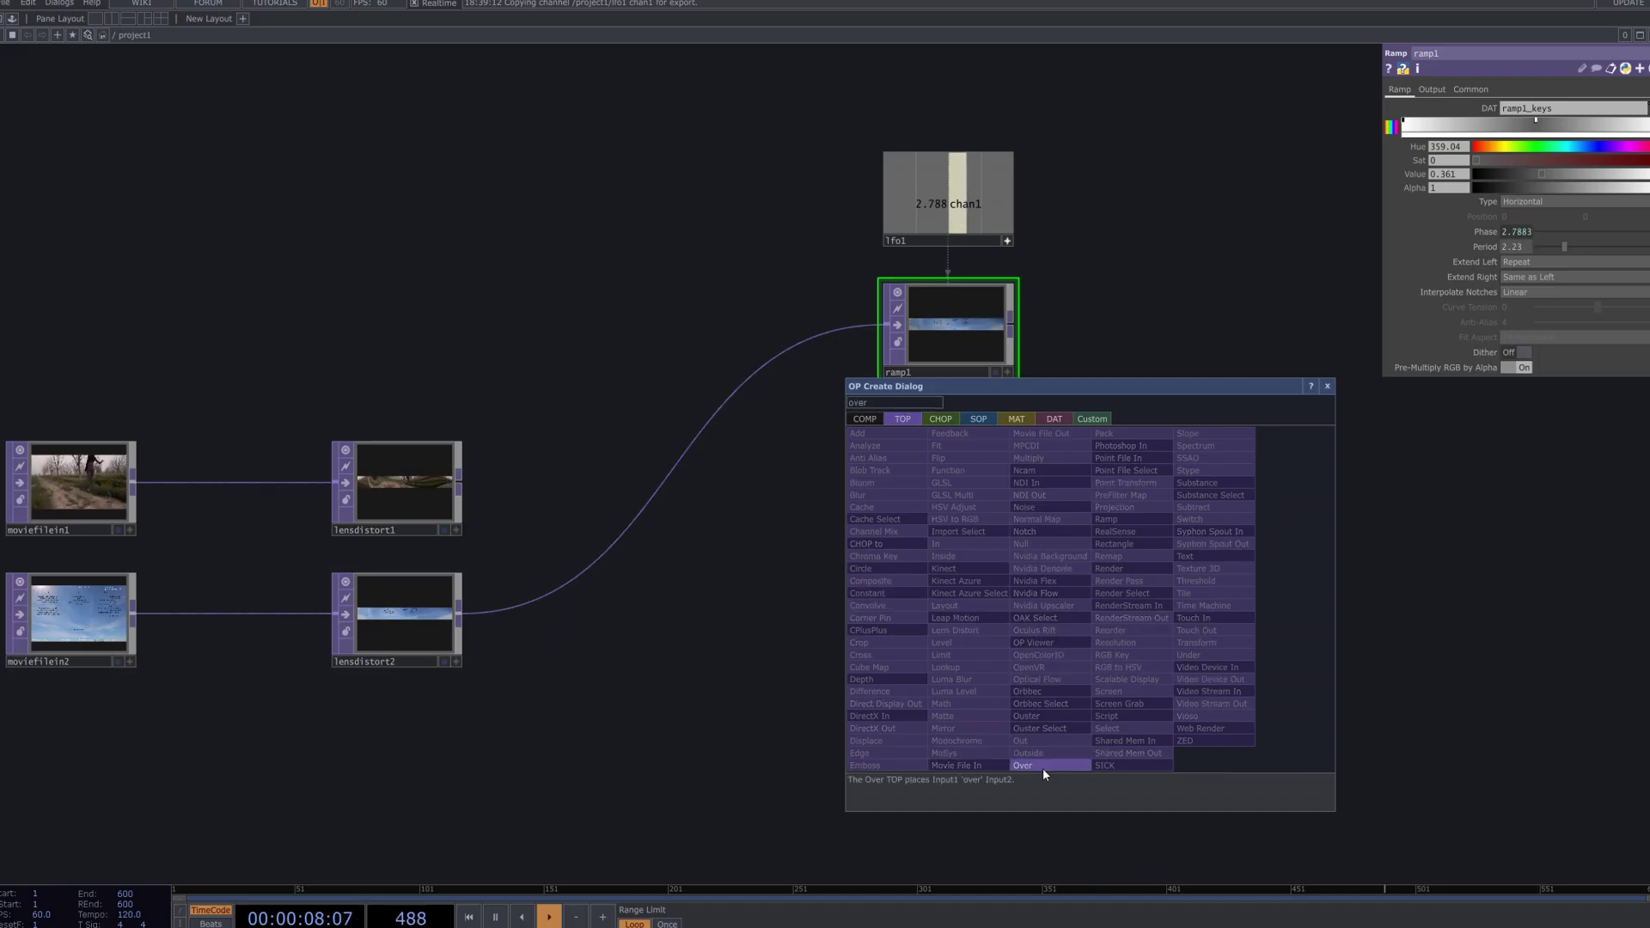
click(1044, 766)
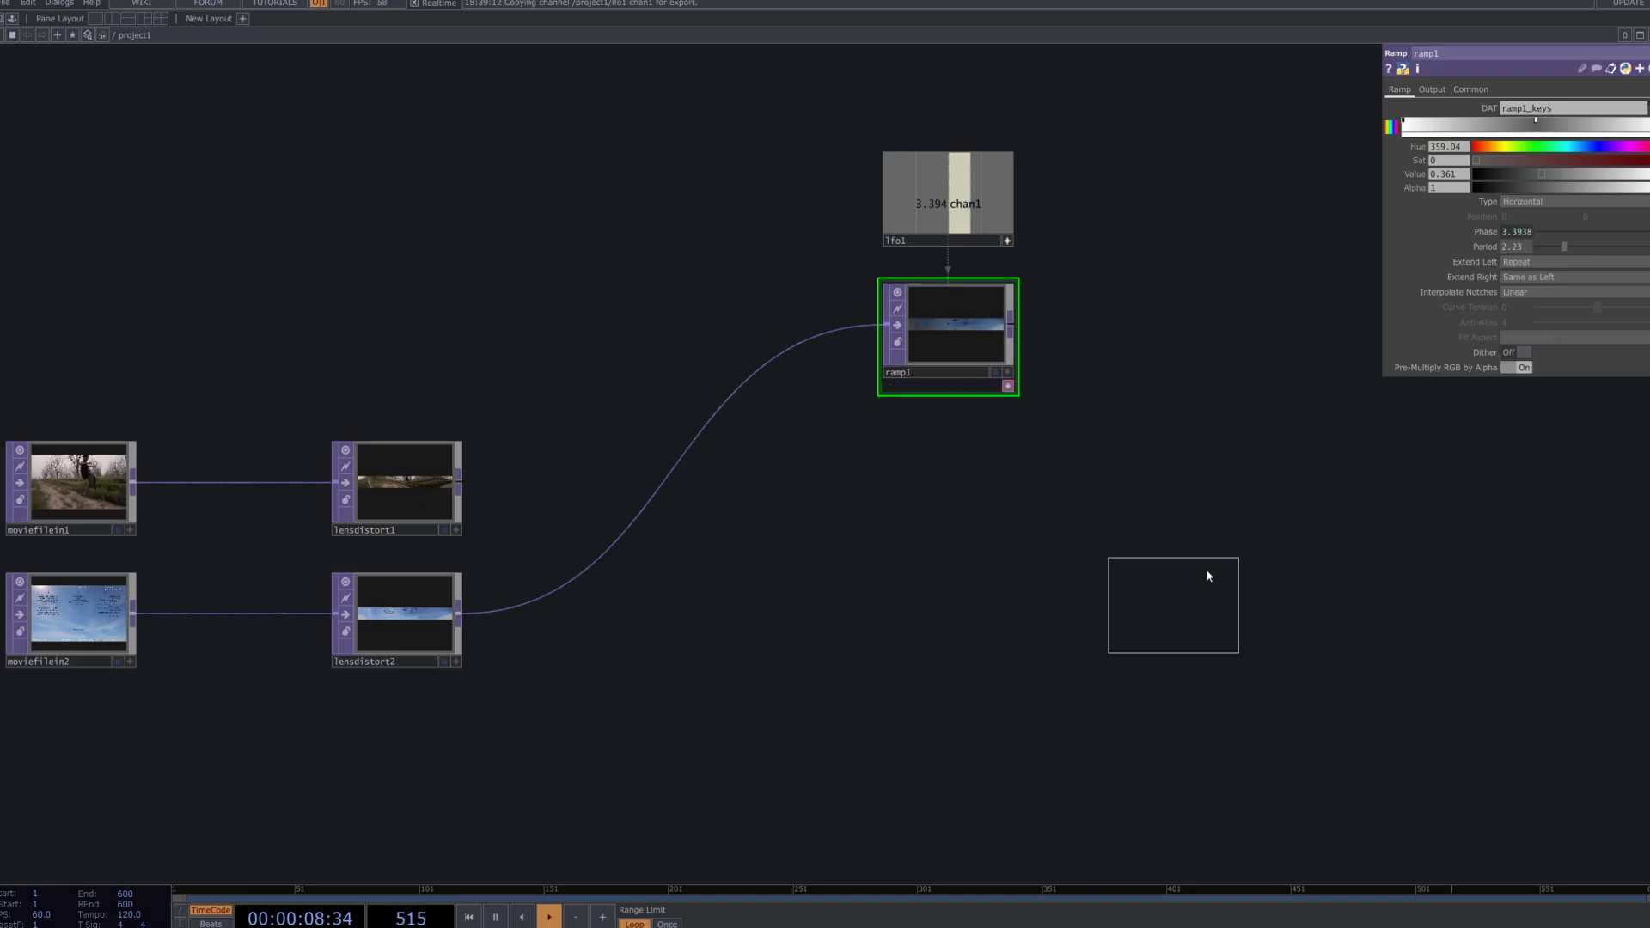
click(1226, 532)
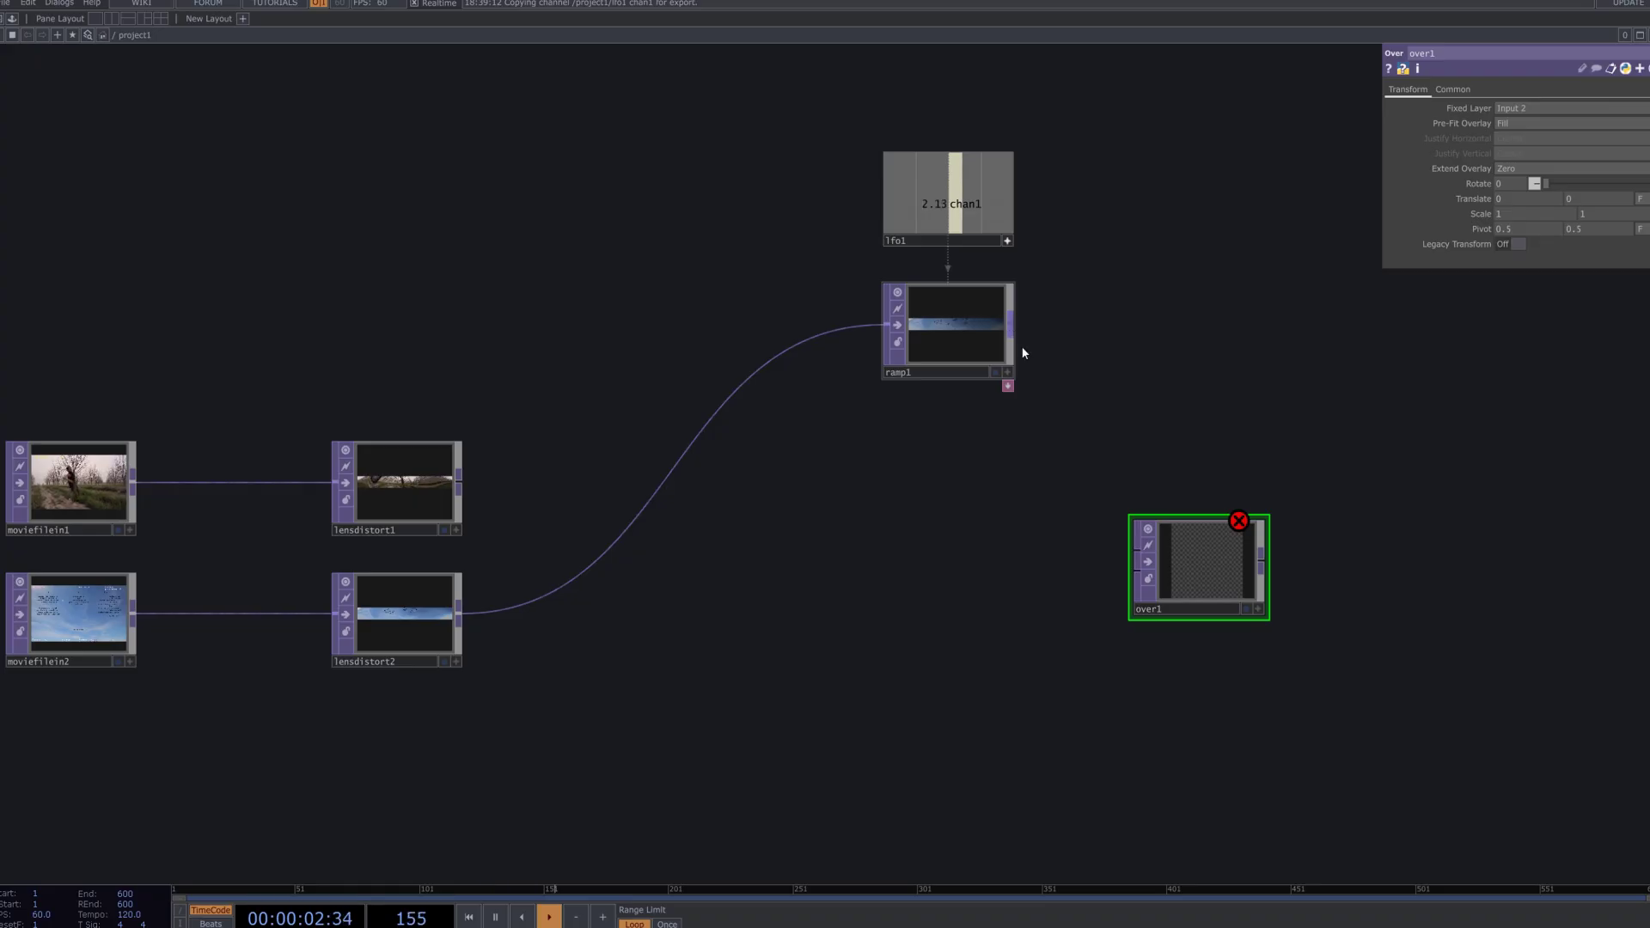
Wire ramp1 into over1's first input and lensdistort1 into its second.
drag(1011, 325, 1137, 550)
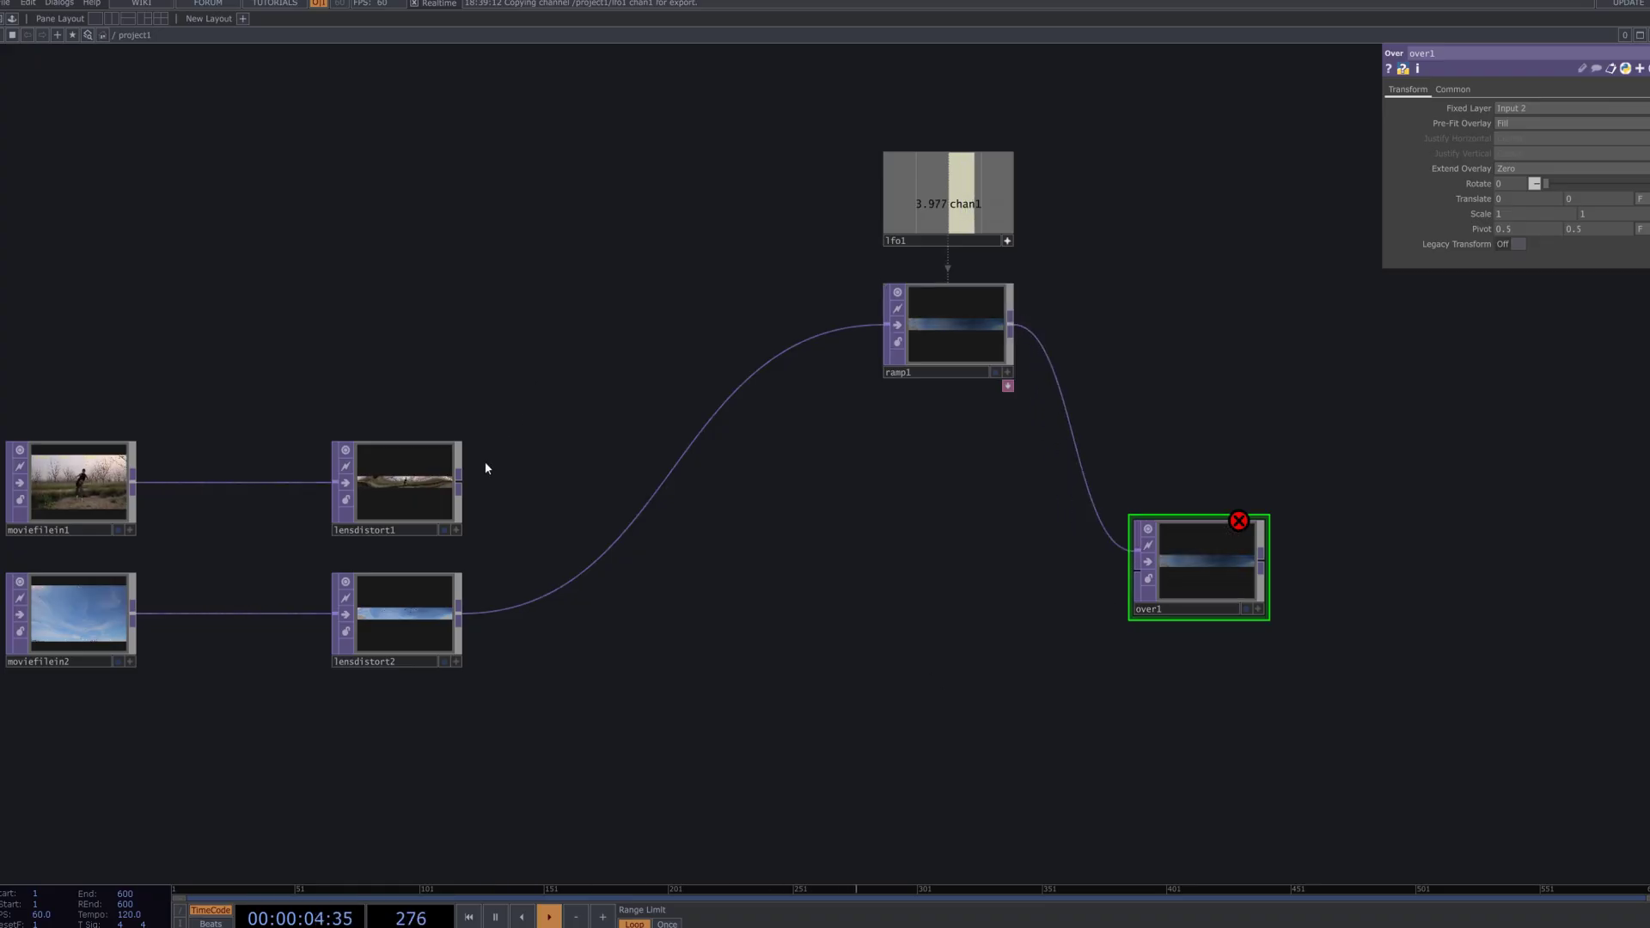
drag(458, 484, 1156, 593)
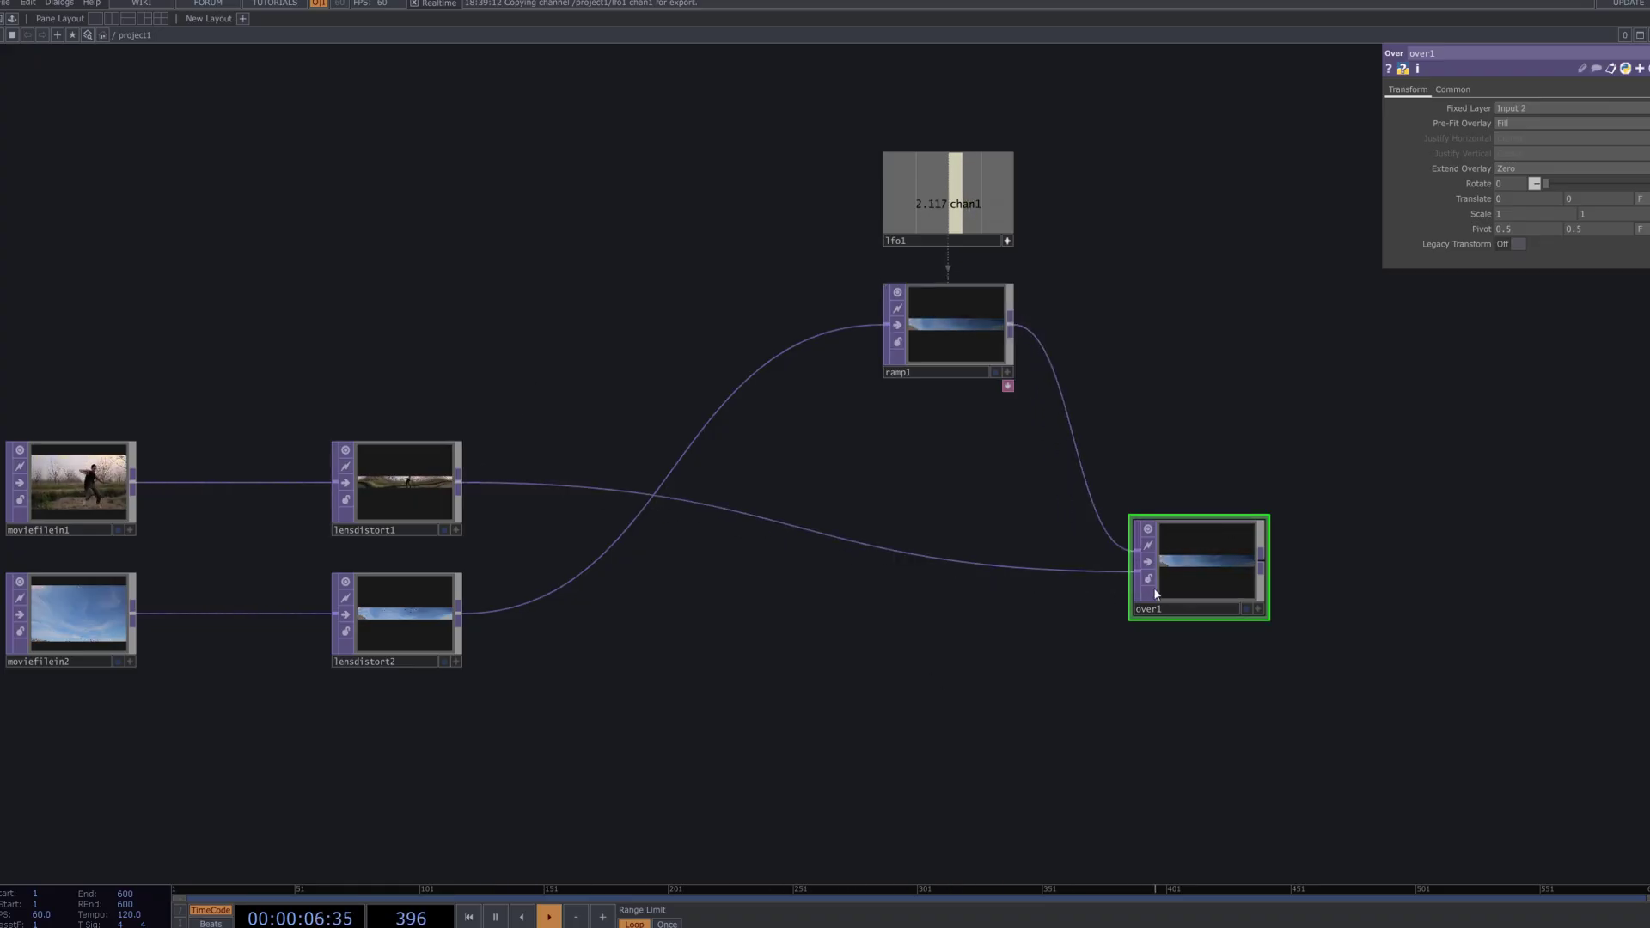
middle_drag(1296, 541, 875, 475)
drag(784, 476, 924, 522)
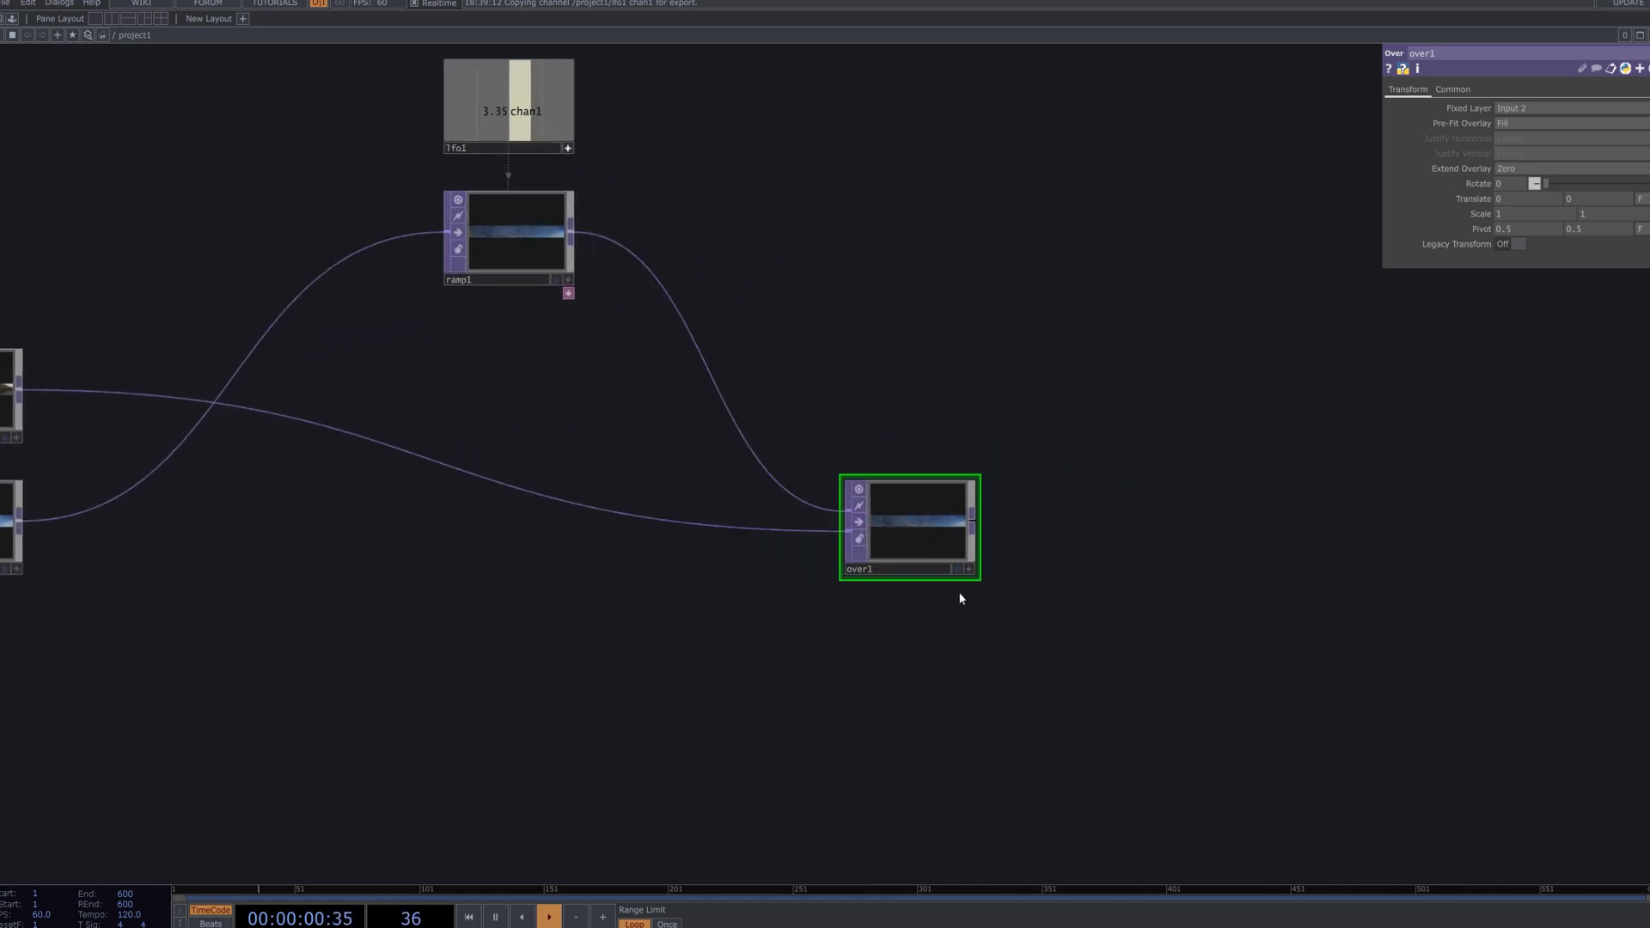
scroll(952, 554, up, 5)
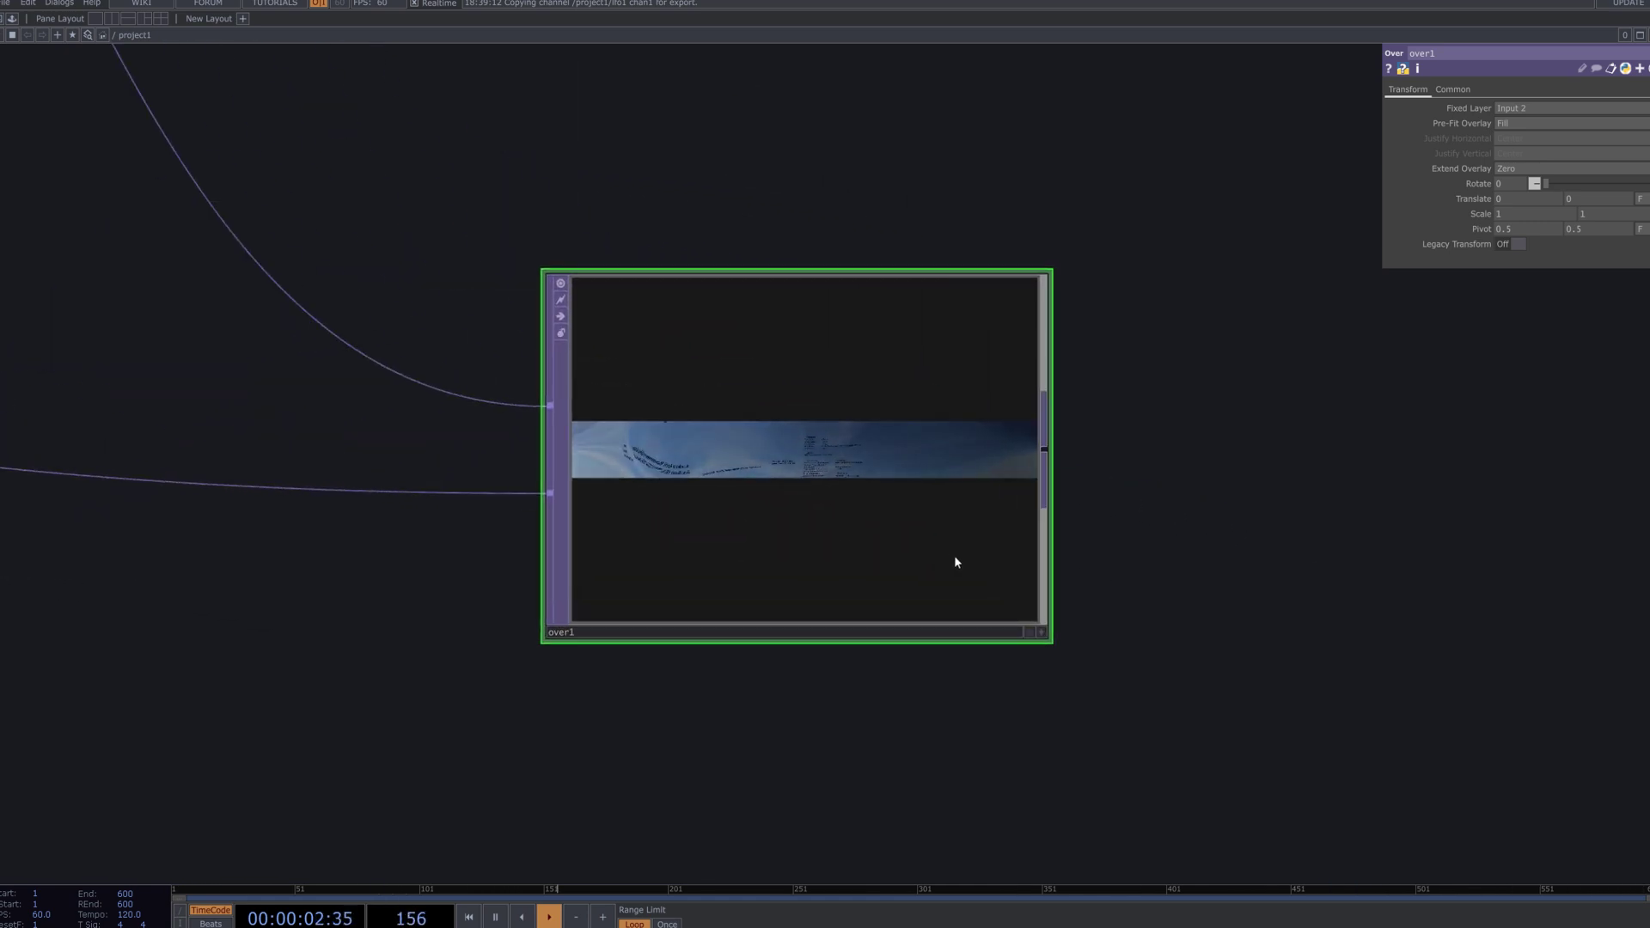
Bring the ramp nodes to the centre of the network and select ramp1 for editing.
scroll(955, 557, up, 2)
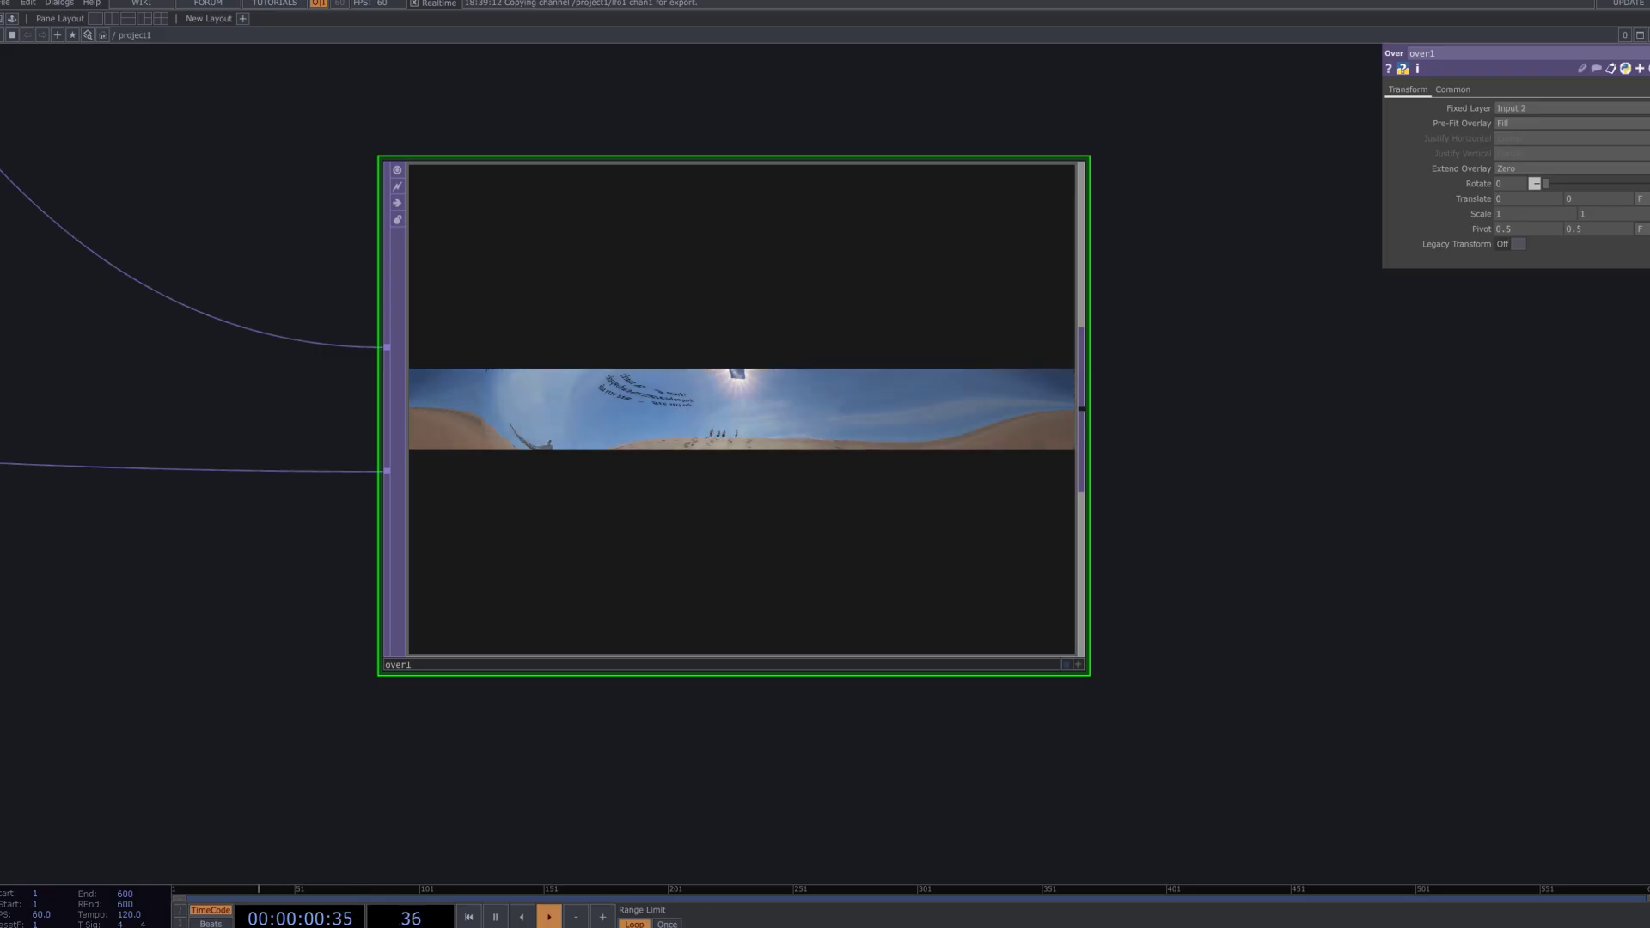
scroll(894, 361, down, 10)
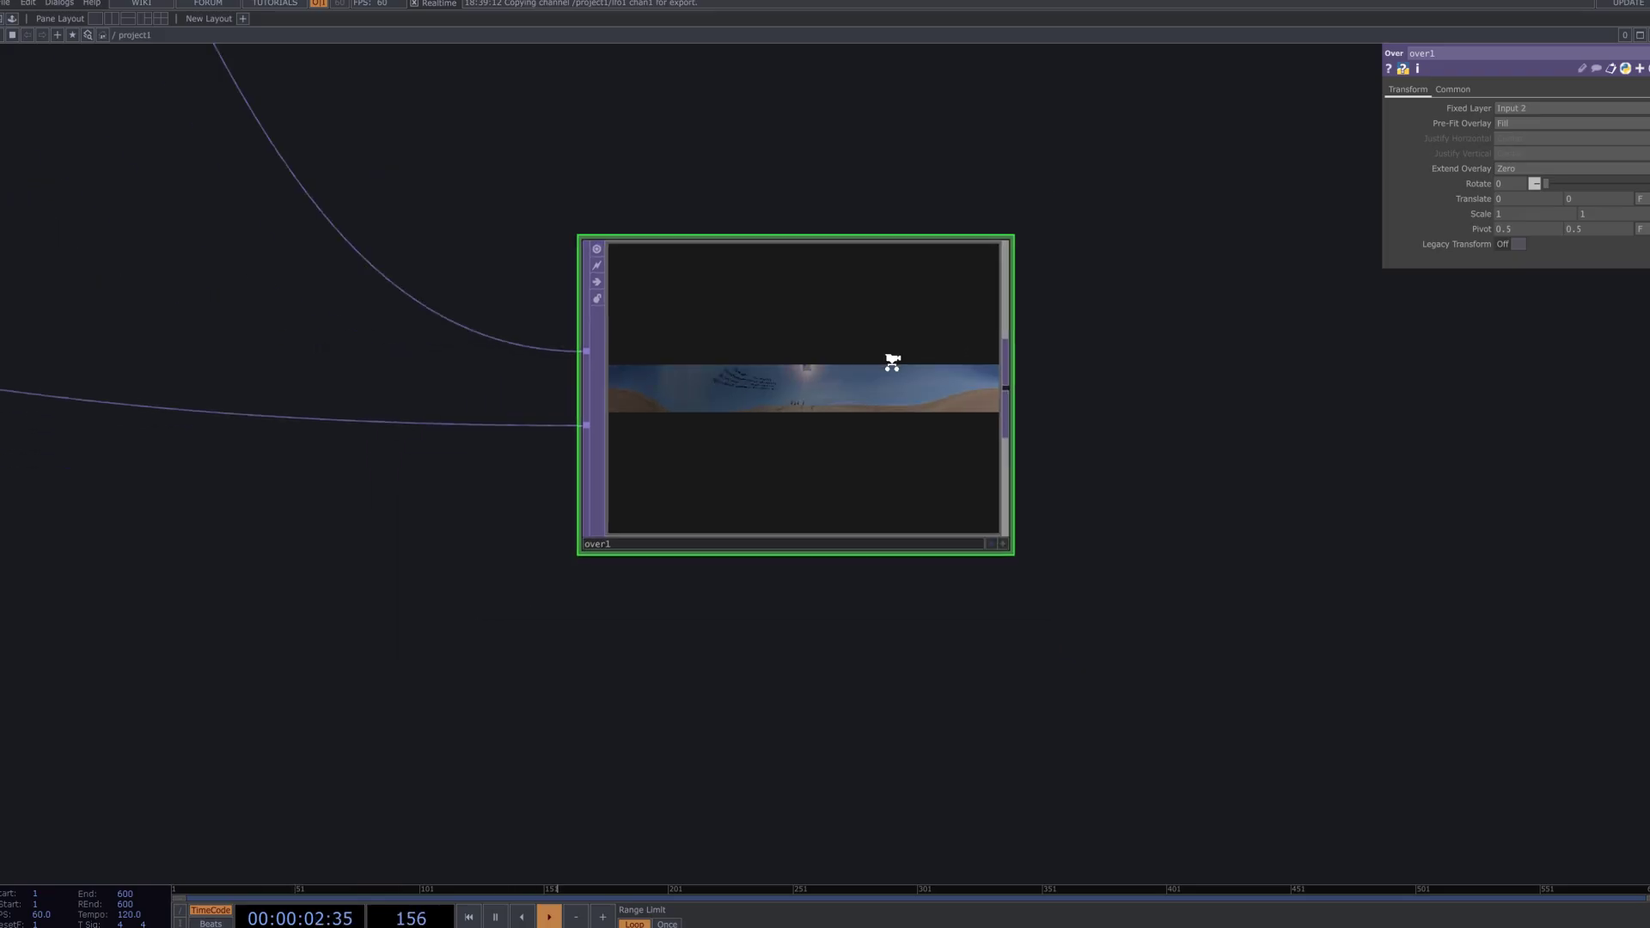
drag(878, 324, 930, 511)
click(646, 370)
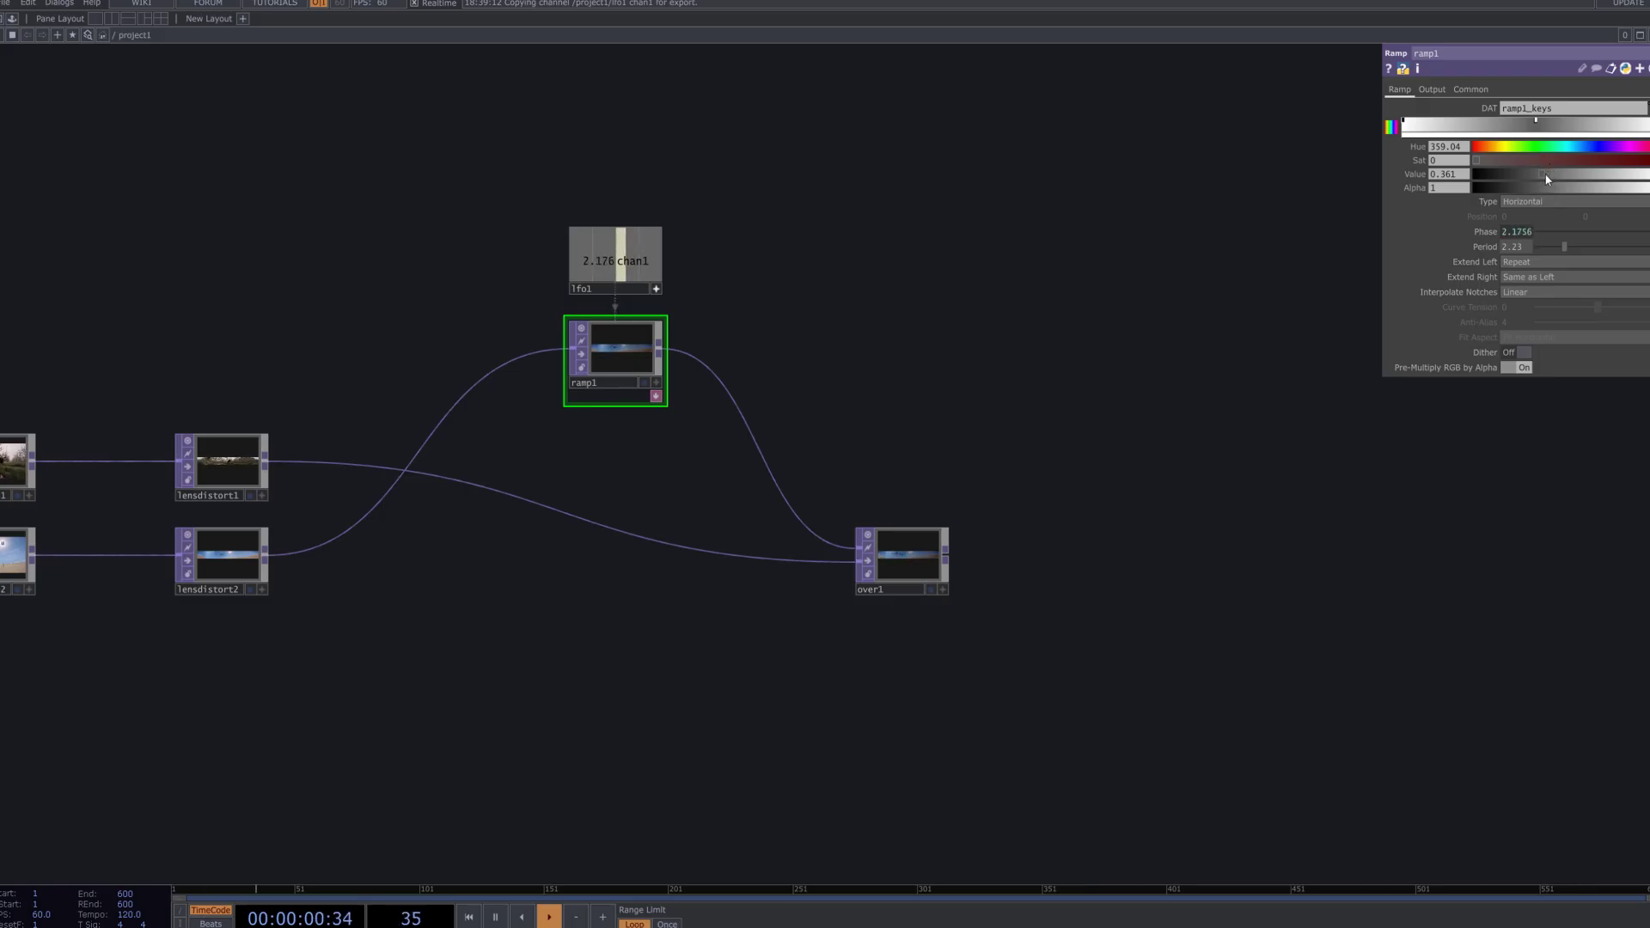
Set the selected ramp1 key to Value 0 at full opacity, with Hue 5.
drag(1546, 178, 1373, 198)
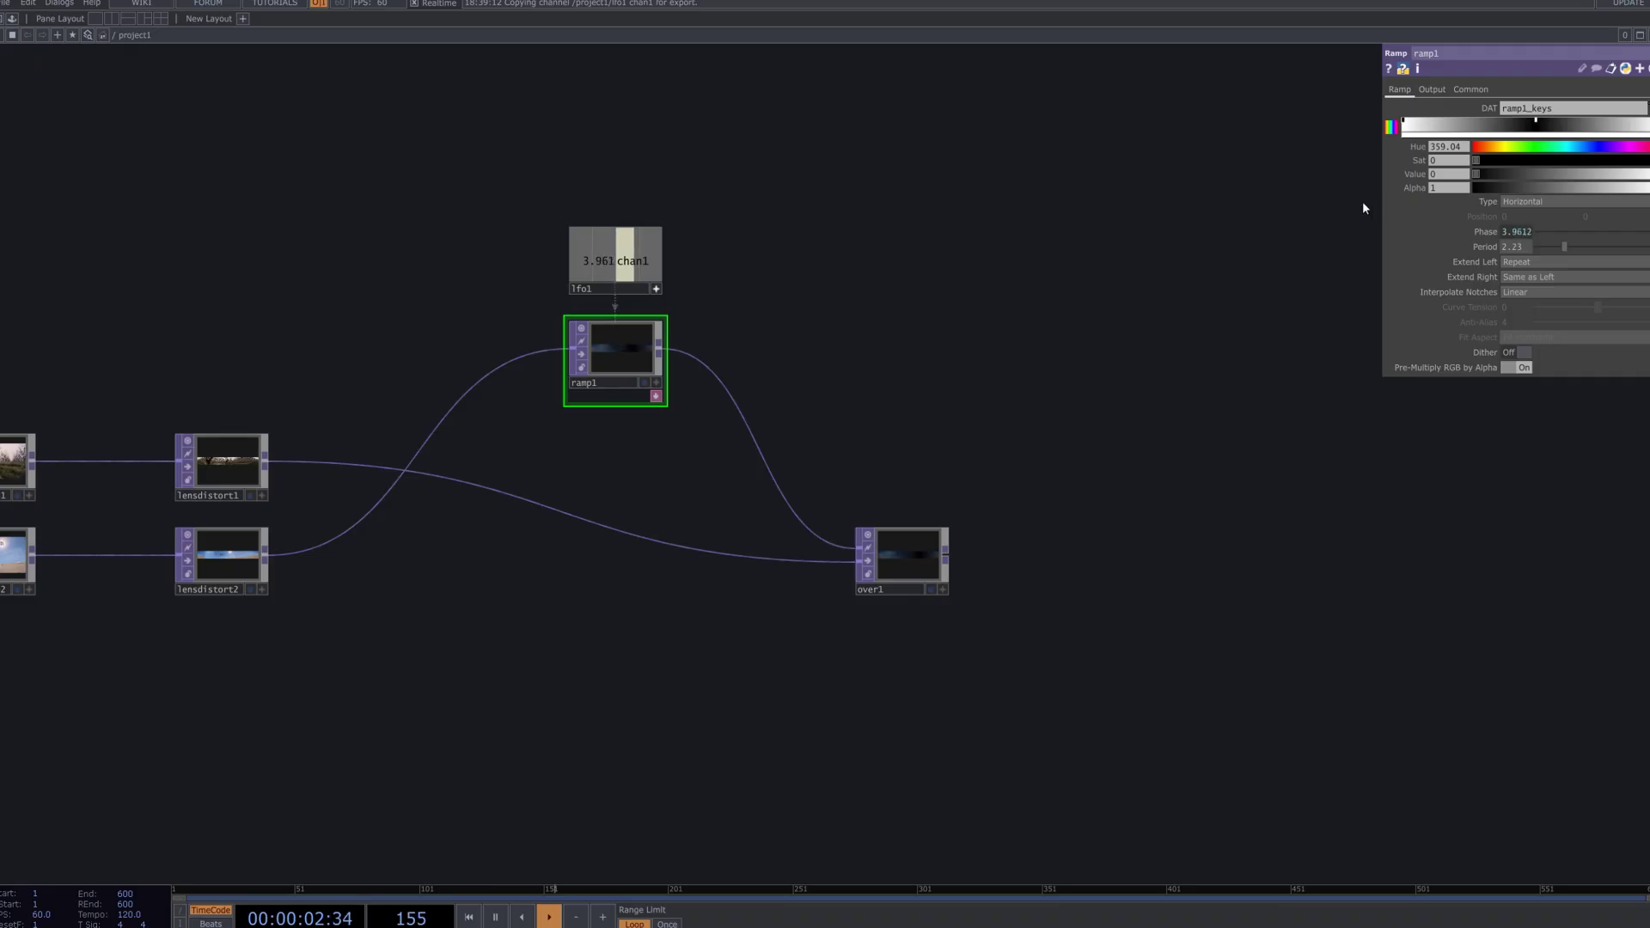
scroll(585, 361, up, 5)
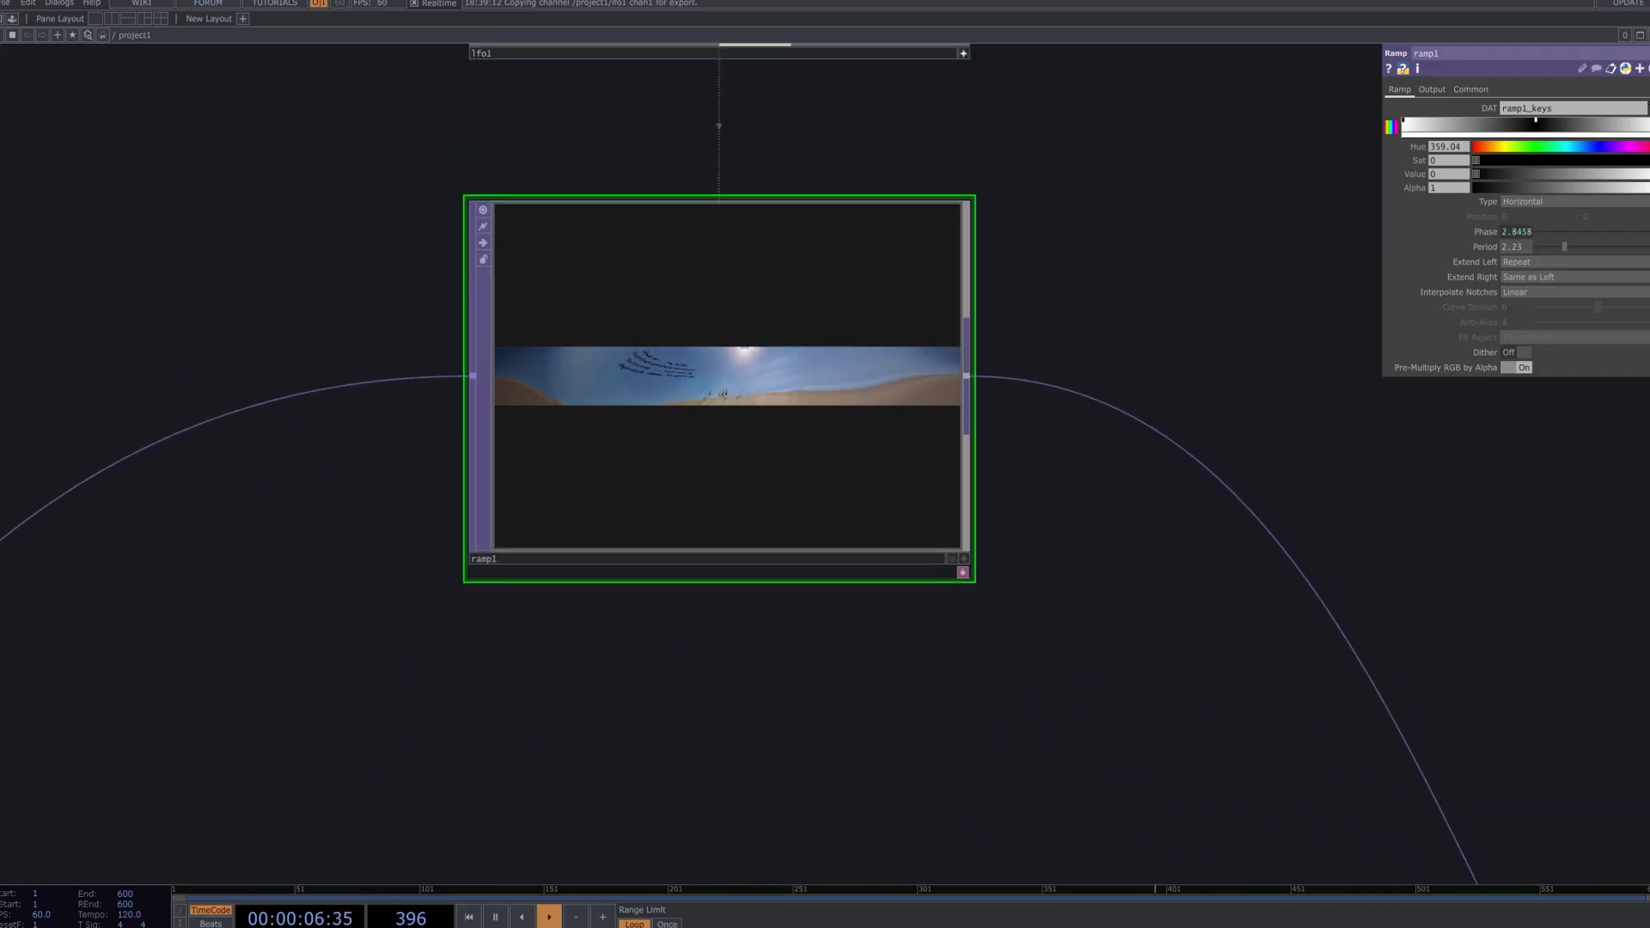
drag(1565, 185, 1646, 175)
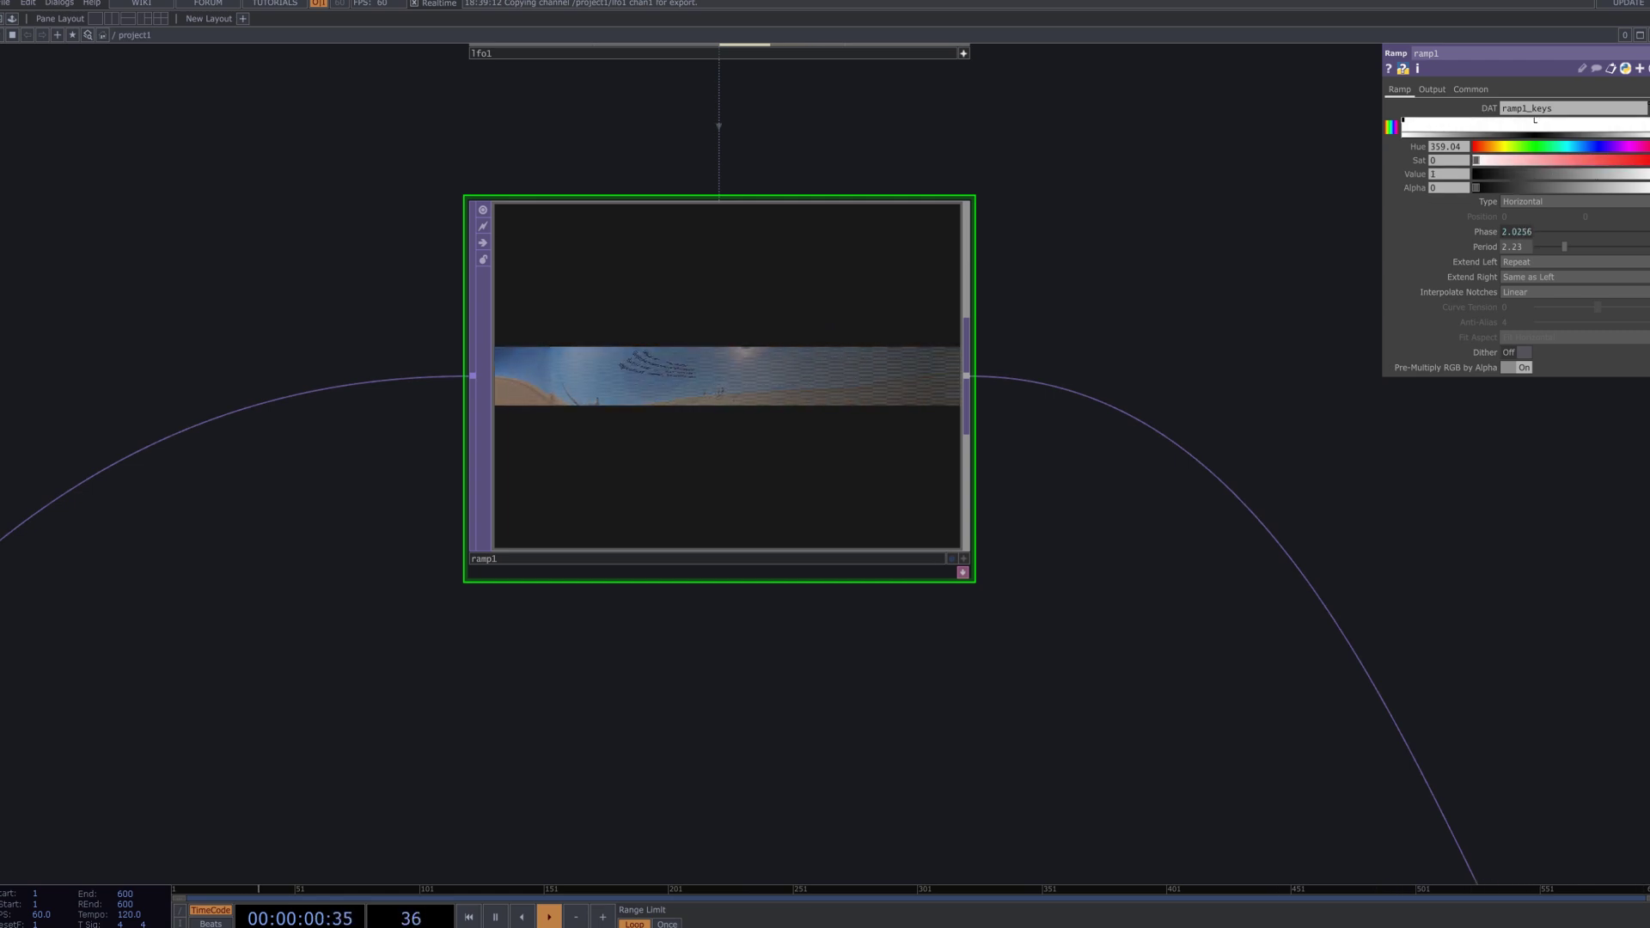
drag(1512, 173, 1385, 184)
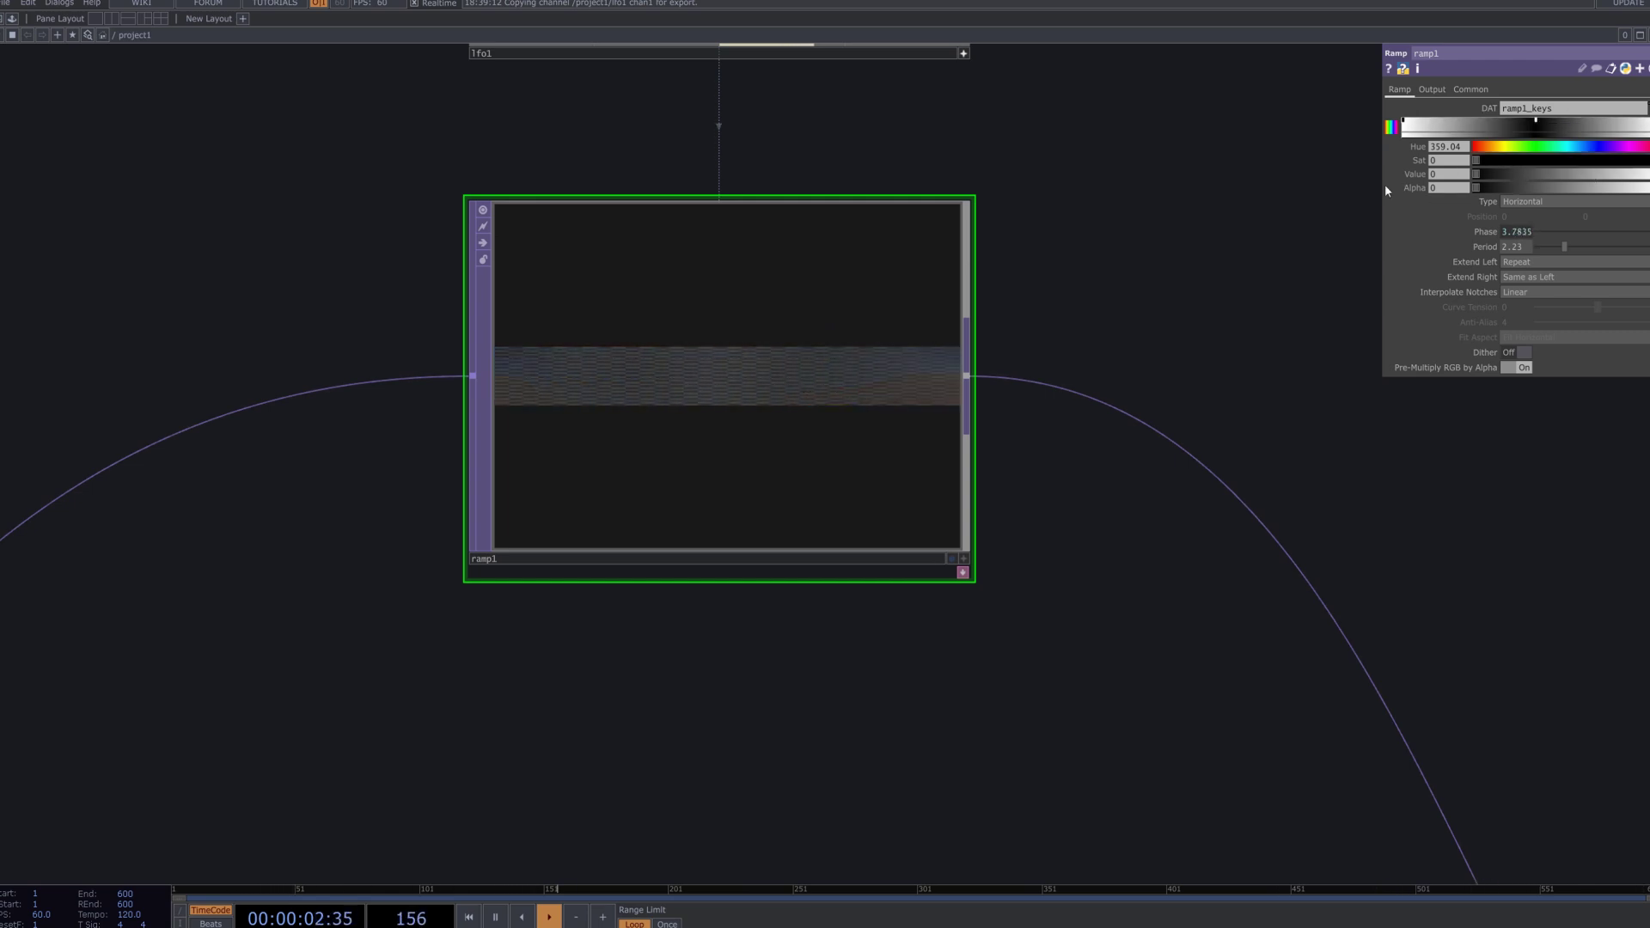
drag(1495, 190, 1646, 187)
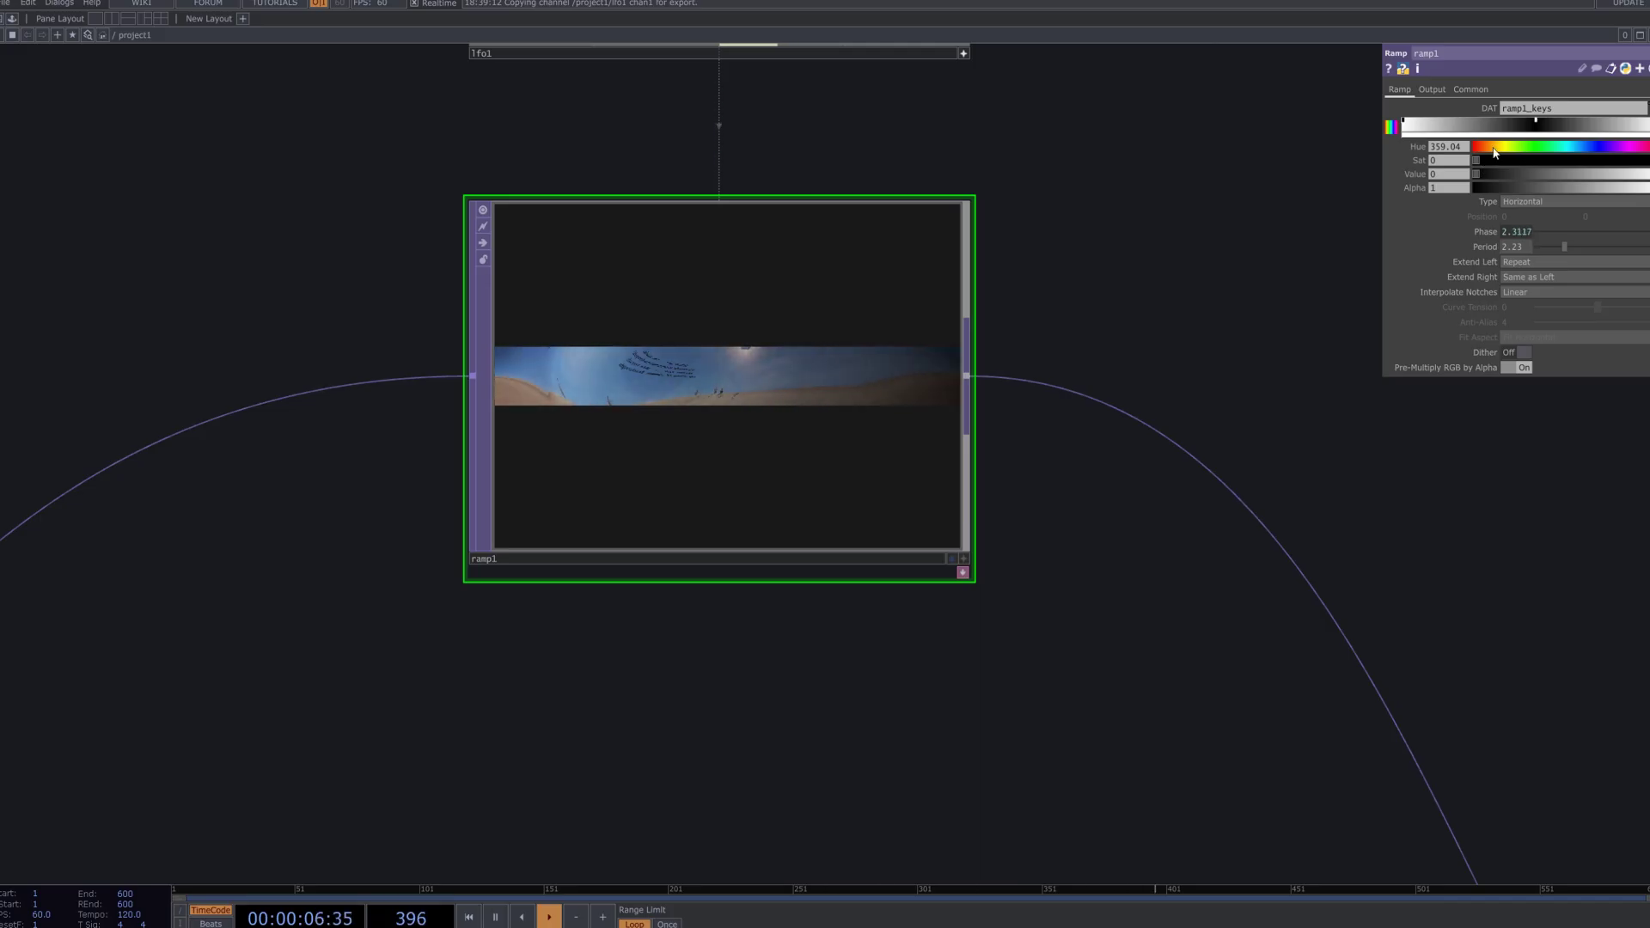
drag(1491, 147, 1480, 146)
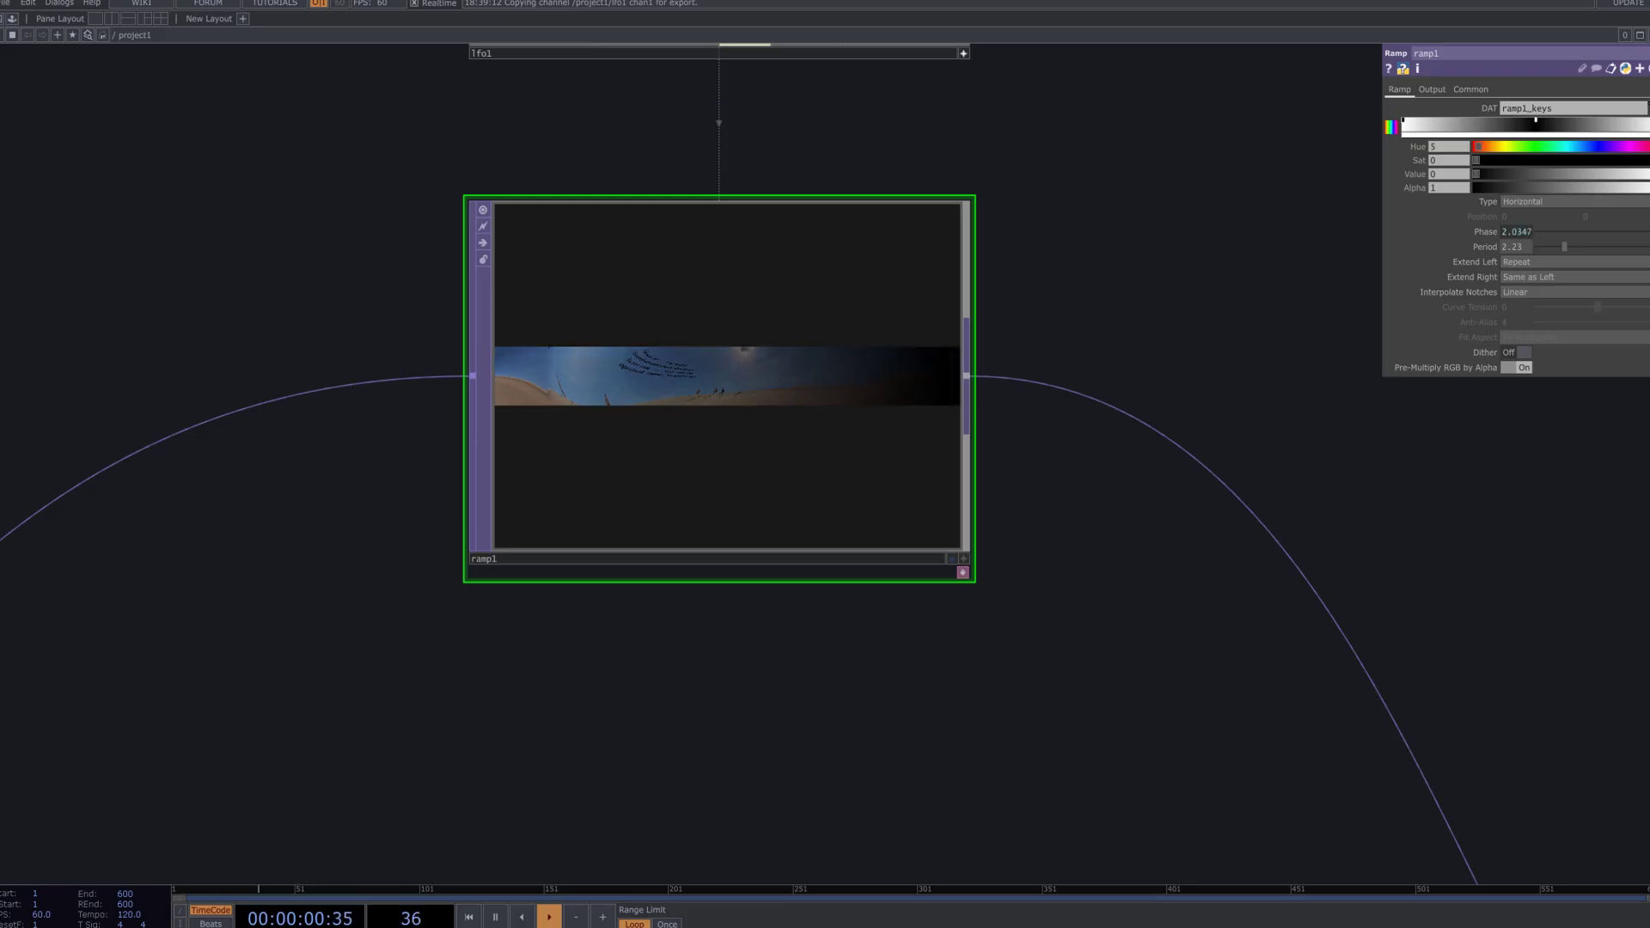
Darken ramp1's left colour key to Value 0.817, then select another key.
click(1406, 125)
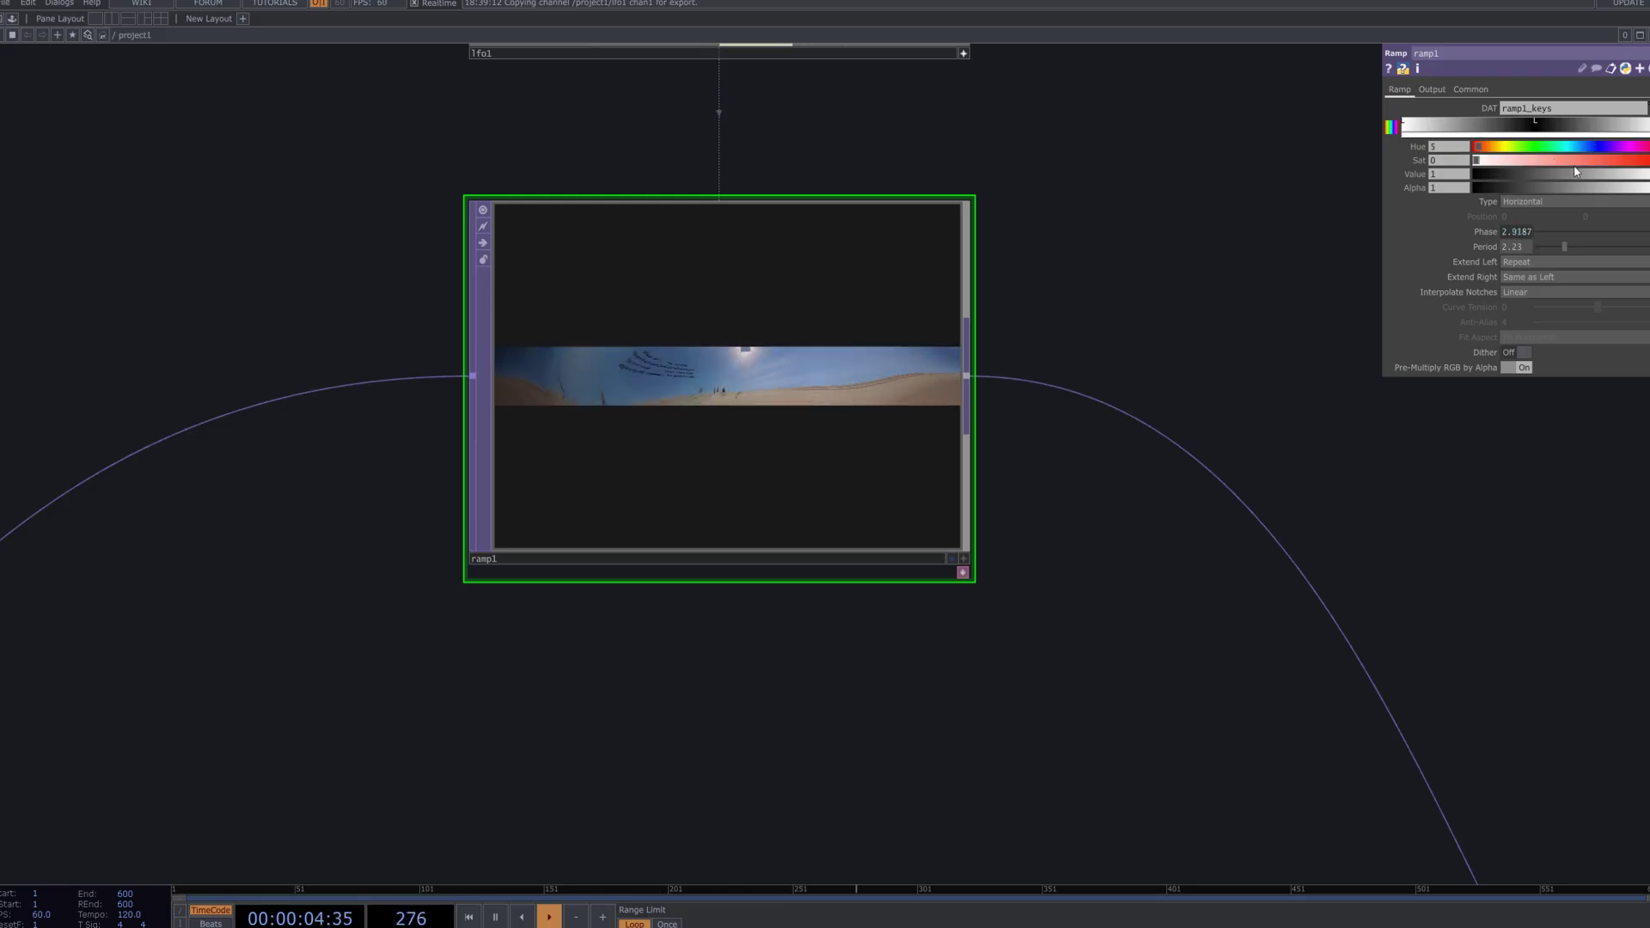
drag(1627, 177, 1632, 185)
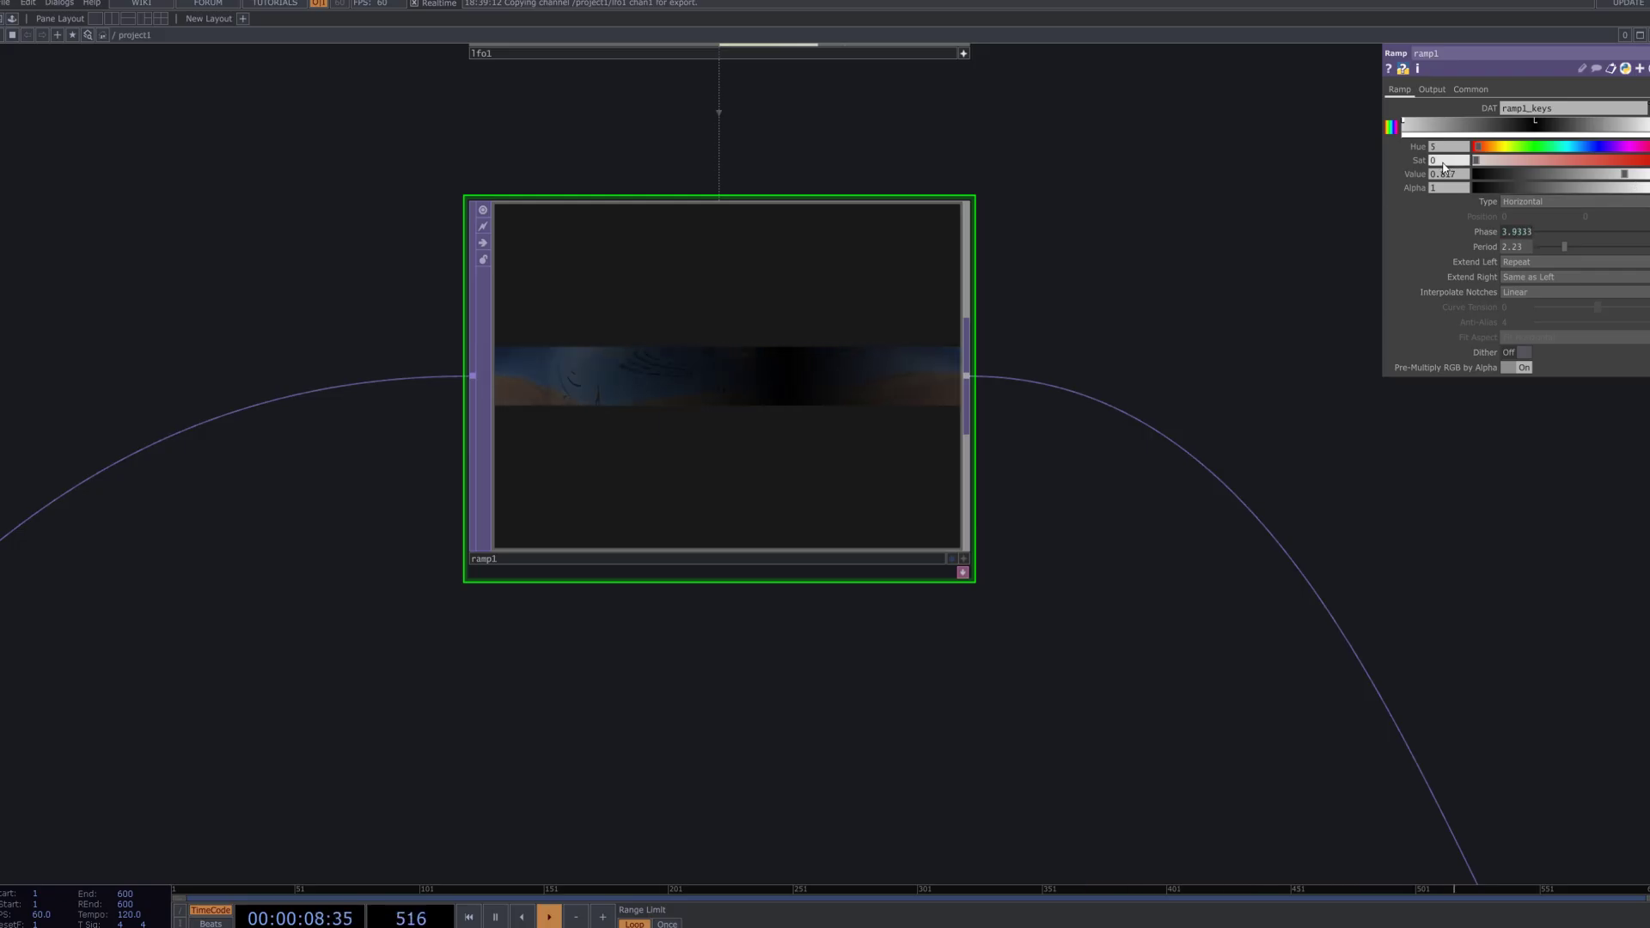
click(1537, 125)
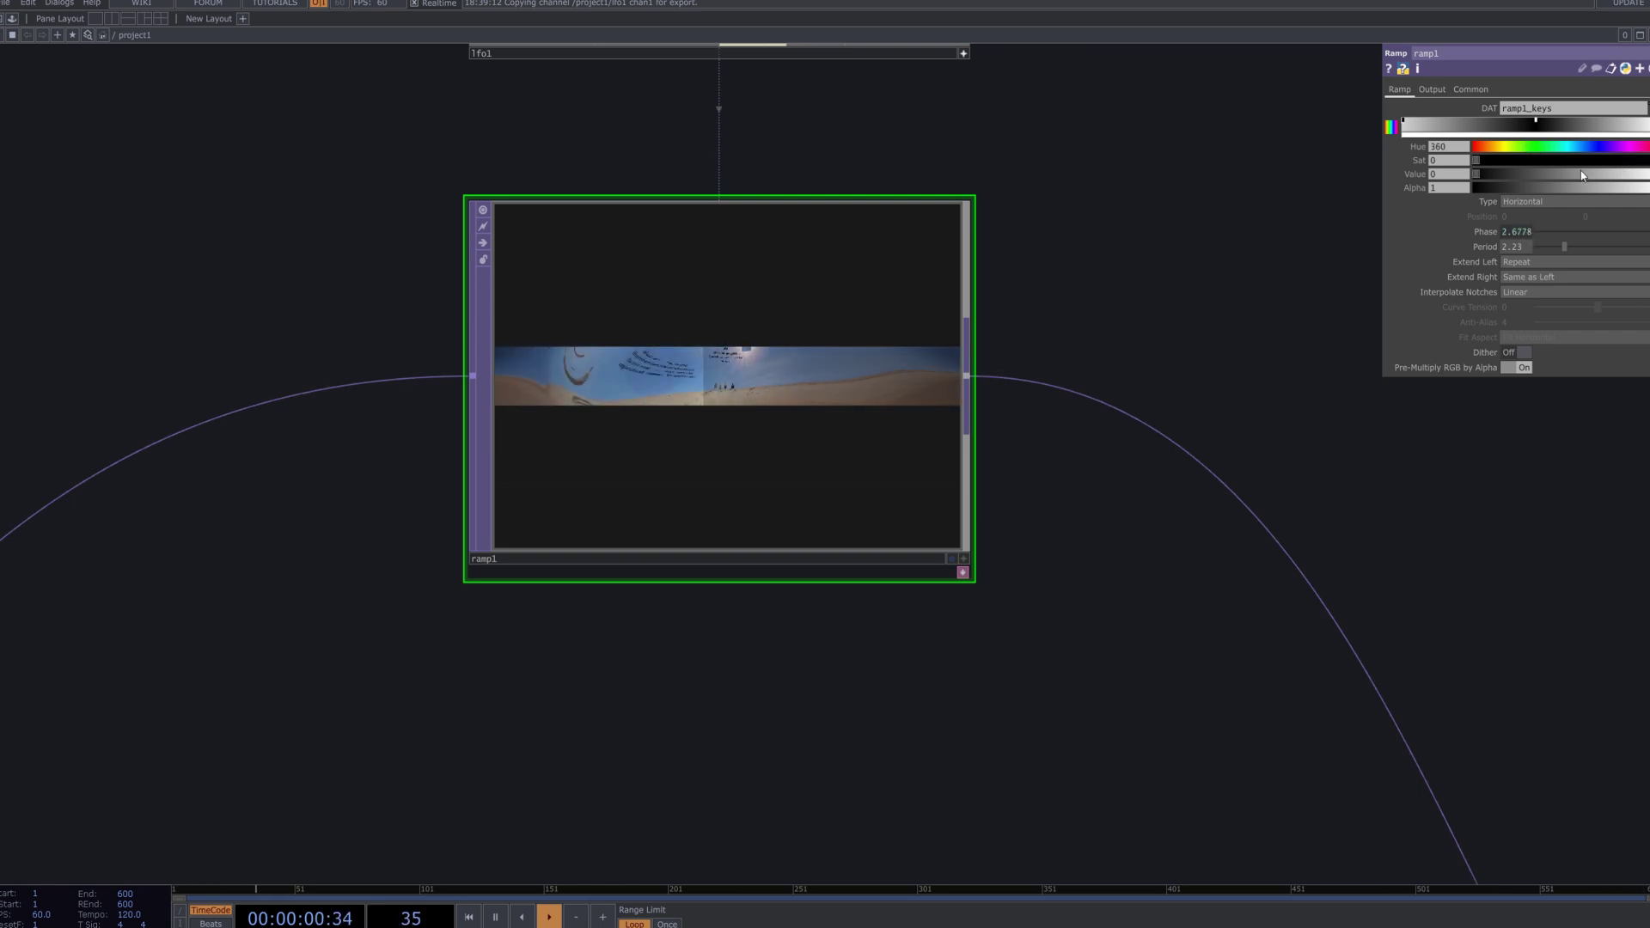
Tune the selected ramp1 key's value to about 0.446, then select the right-end key.
drag(1530, 178, 1564, 175)
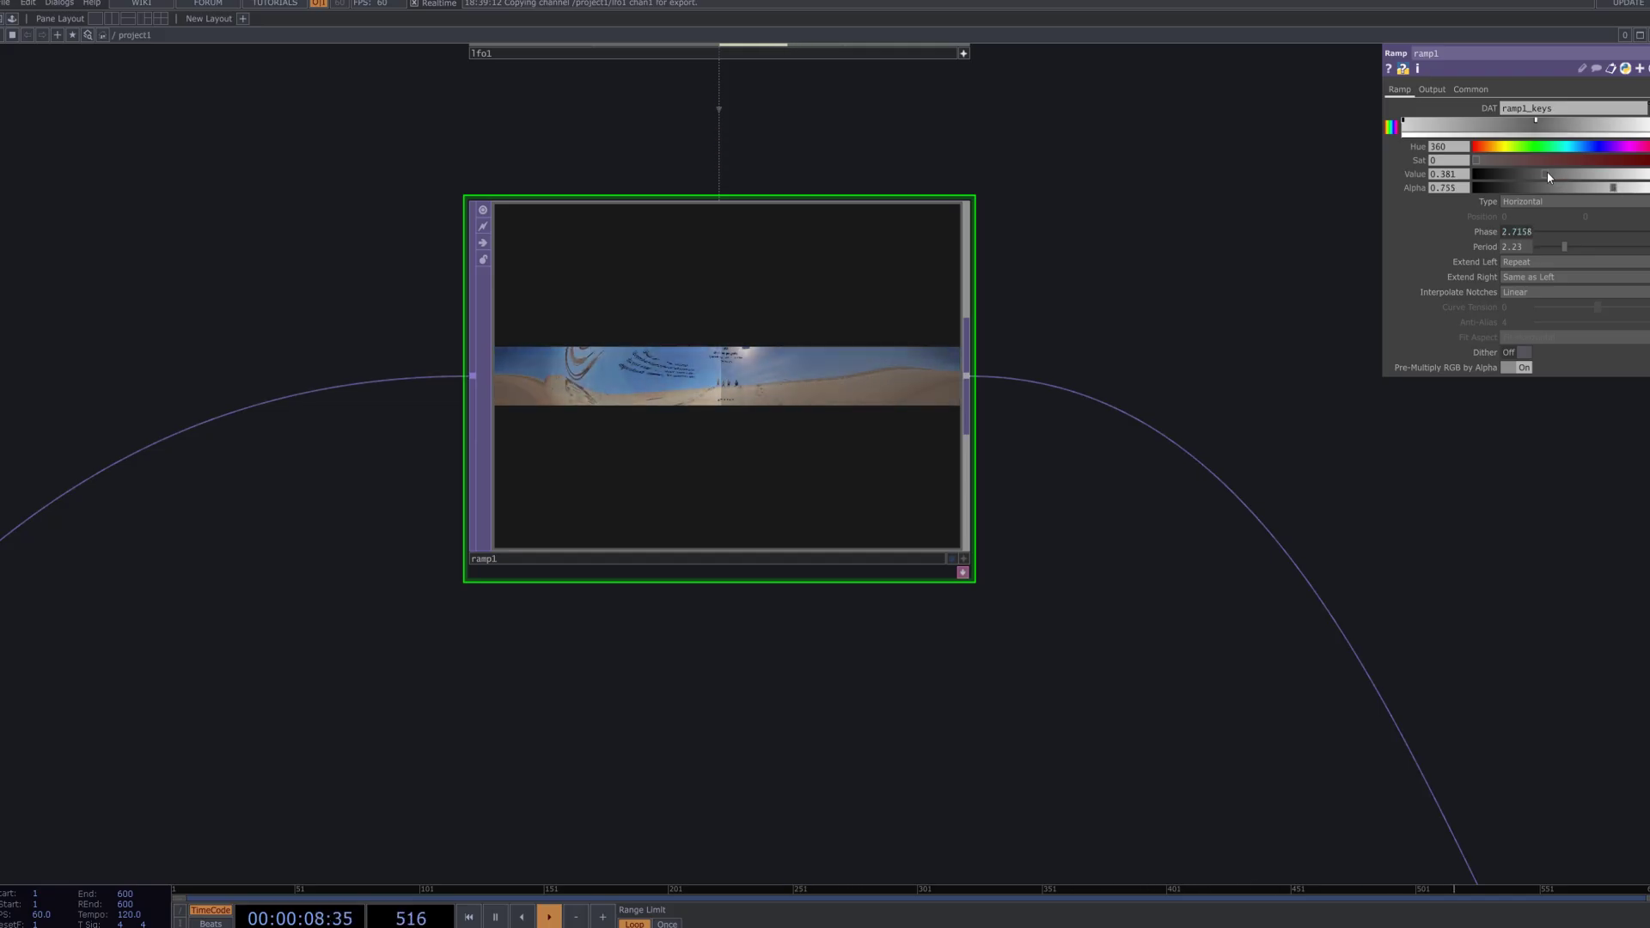
drag(1541, 171, 1529, 174)
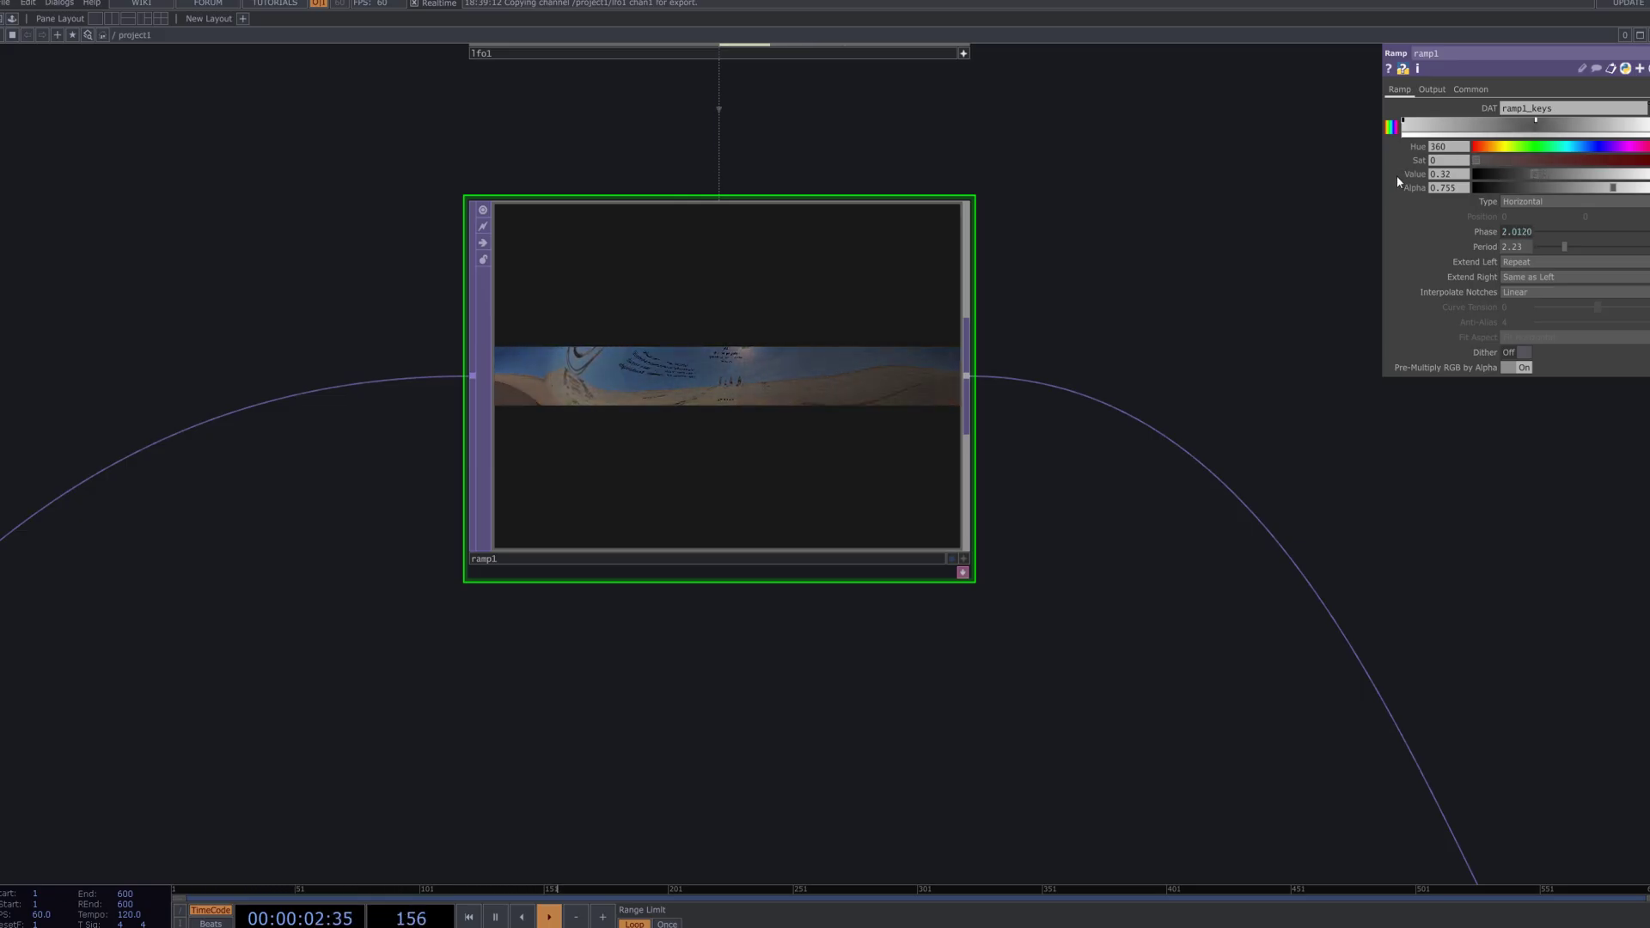
drag(1571, 178, 1616, 190)
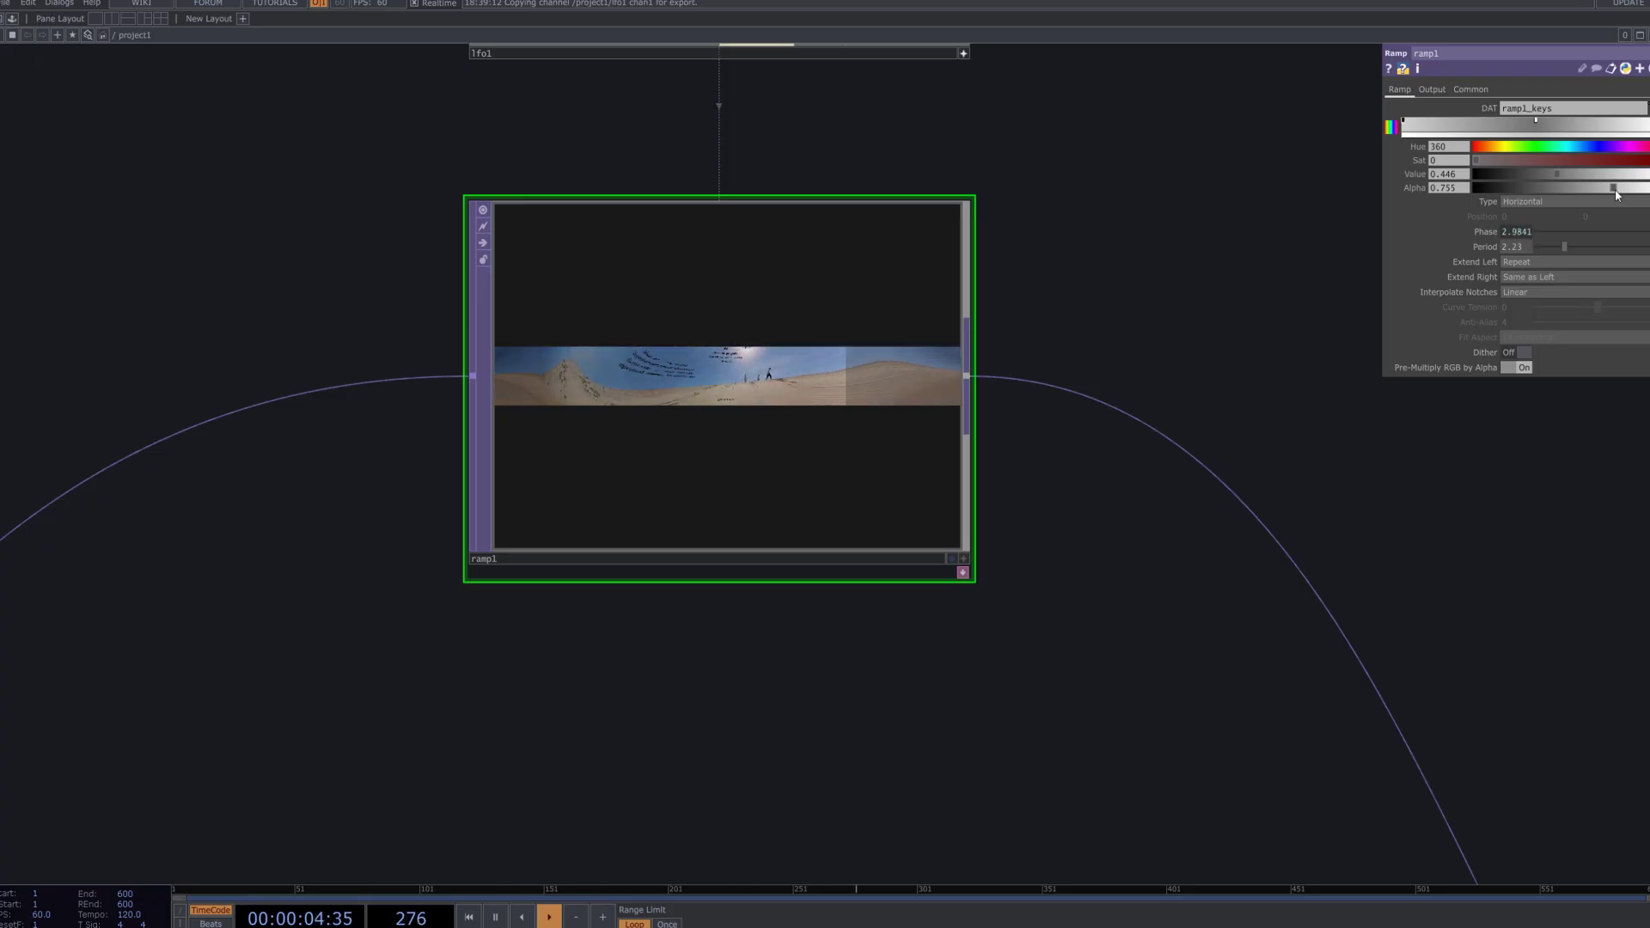
click(1649, 122)
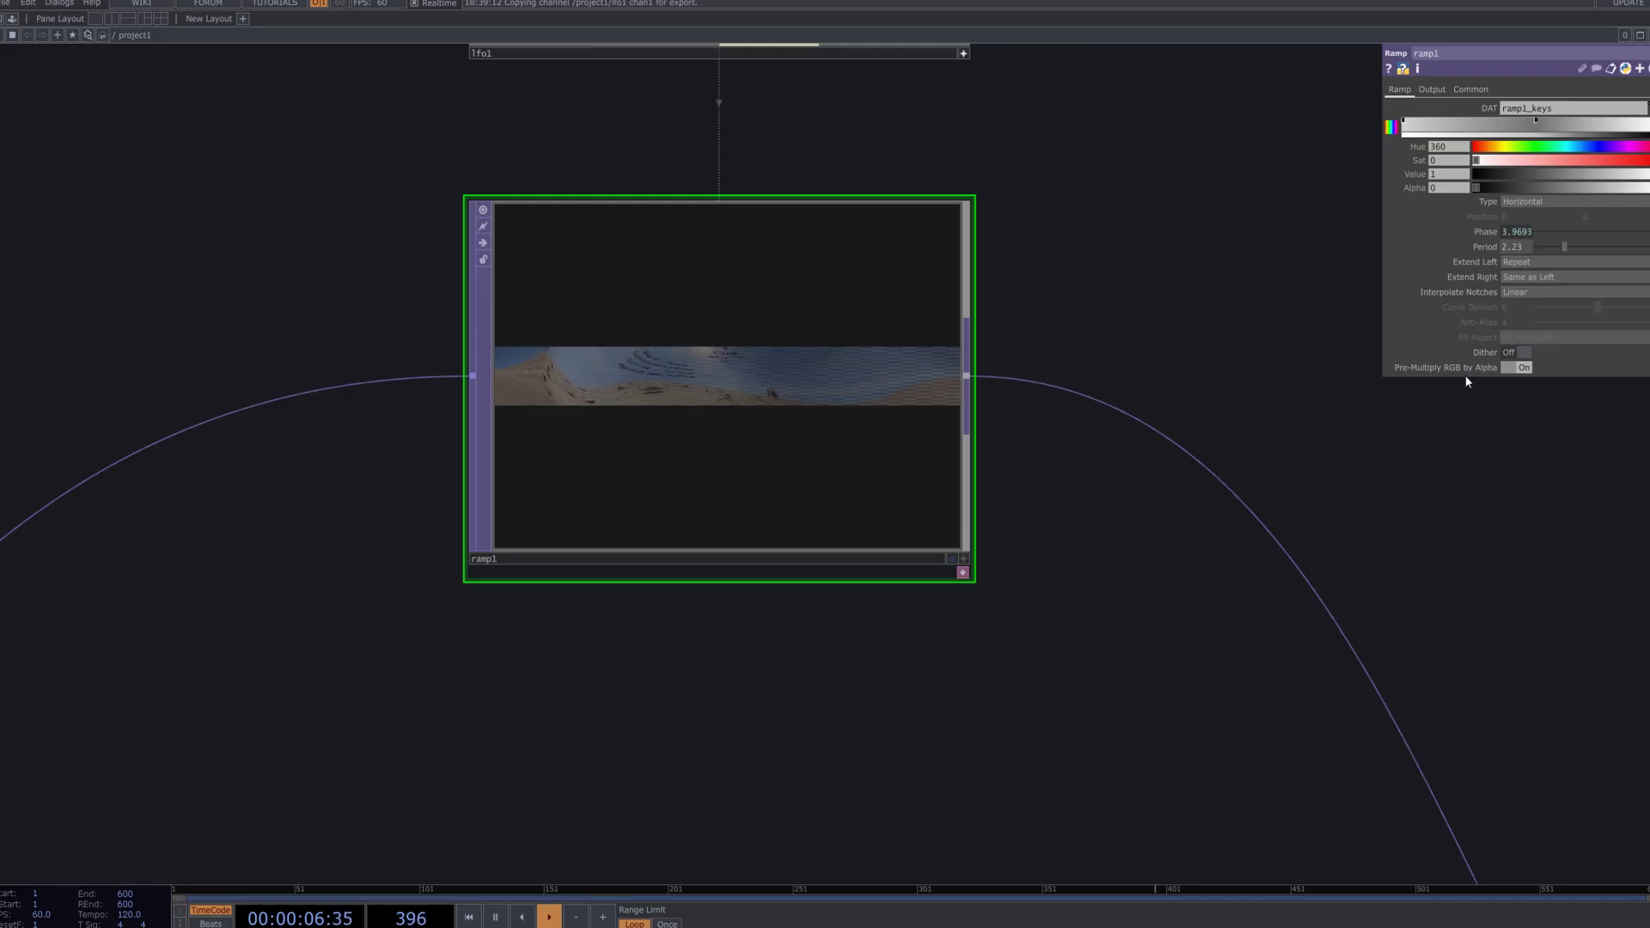
Move over1 right and down, then display its composite as the network background.
scroll(1107, 280, down, 5)
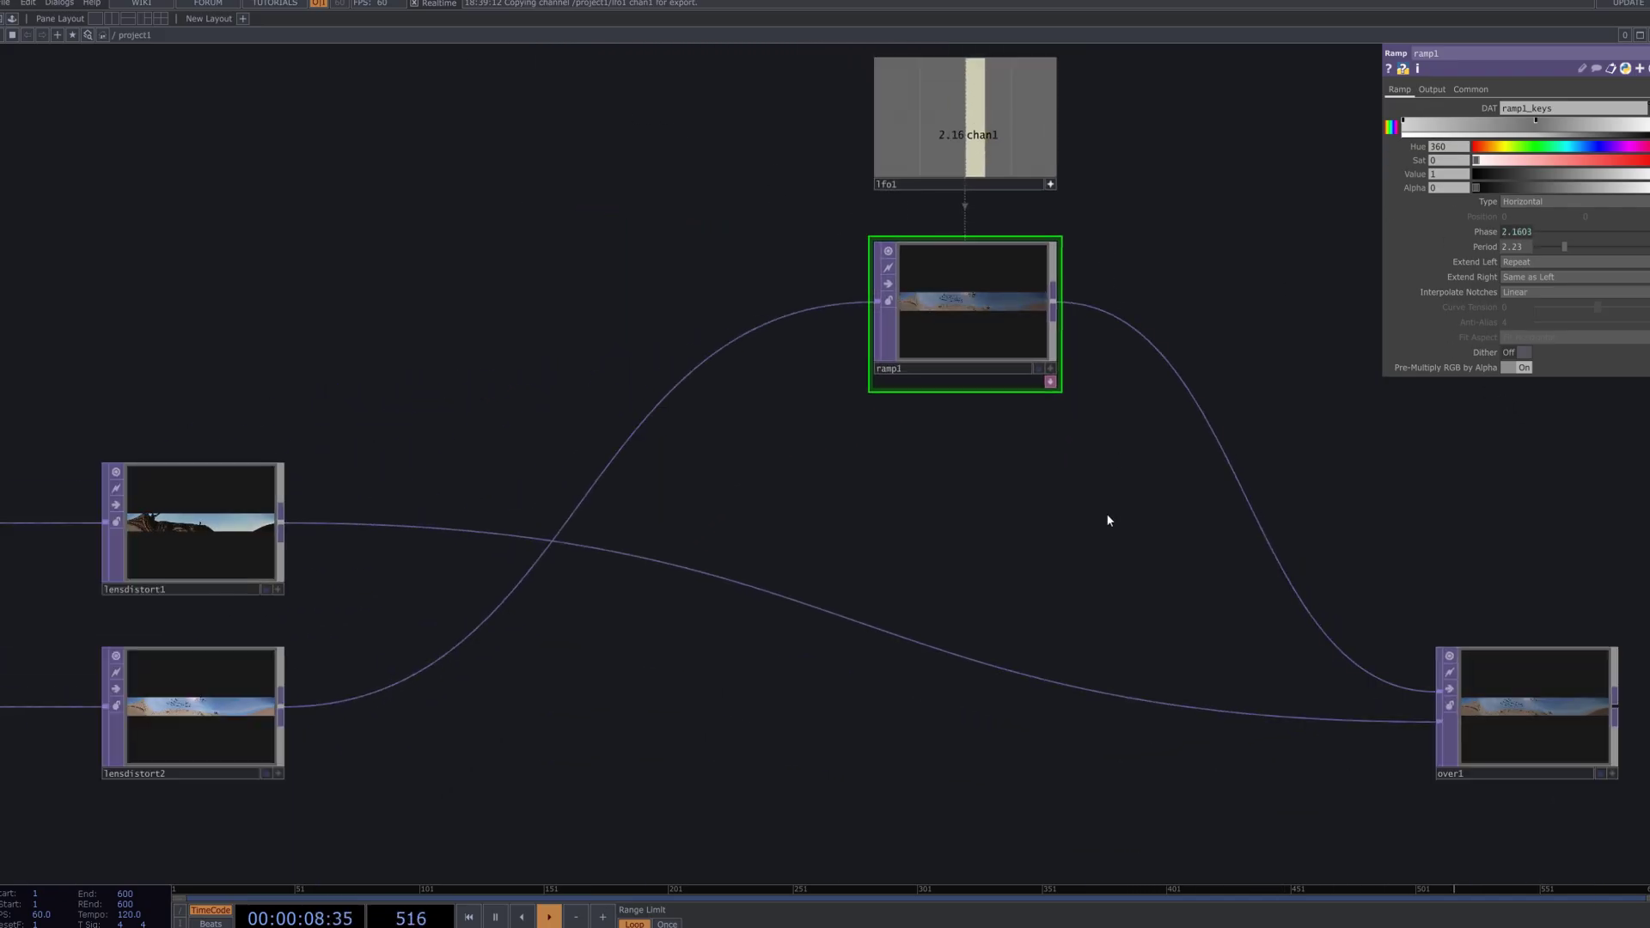
drag(1108, 520, 645, 398)
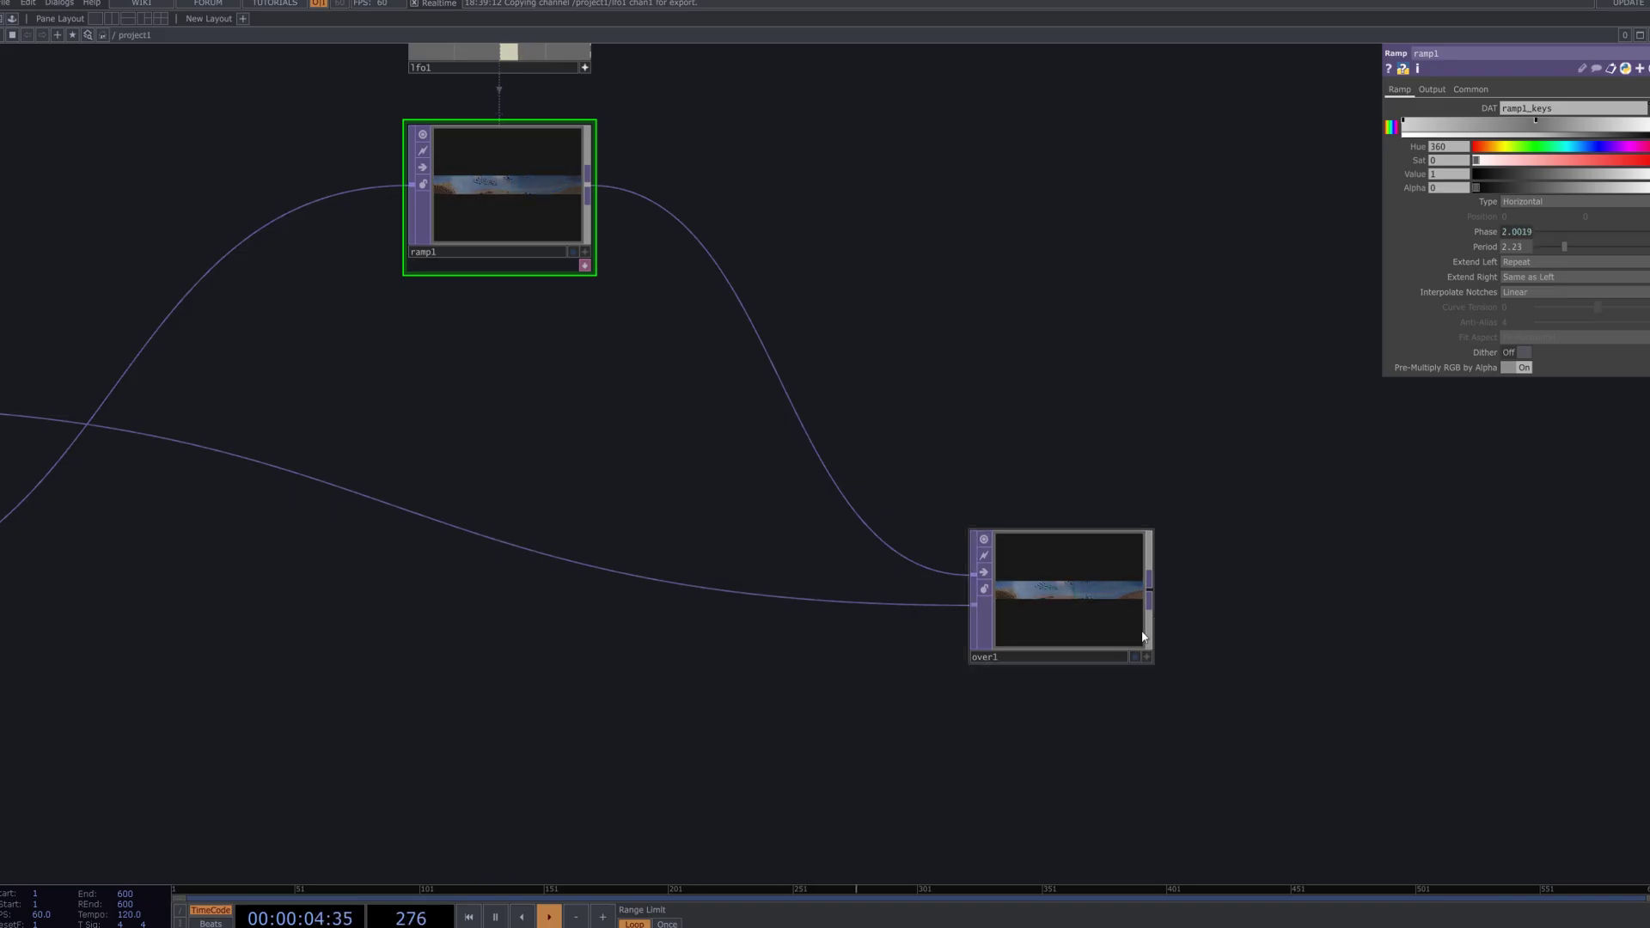
scroll(1065, 627, up, 8)
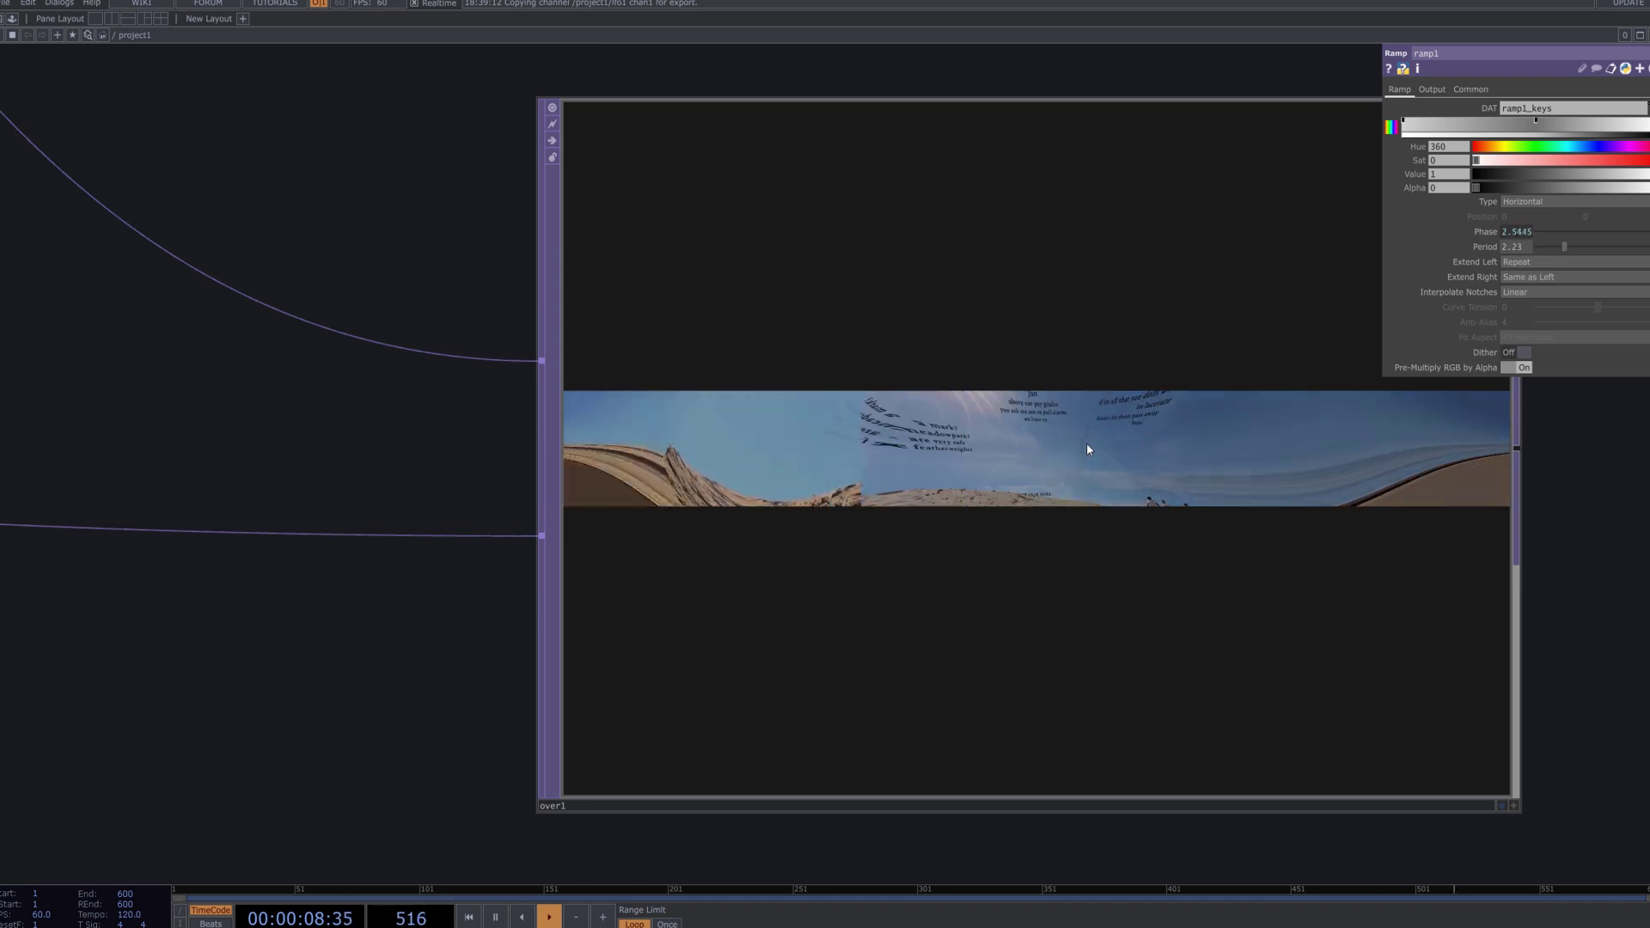
scroll(1086, 442, down, 1)
scroll(1075, 438, down, 8)
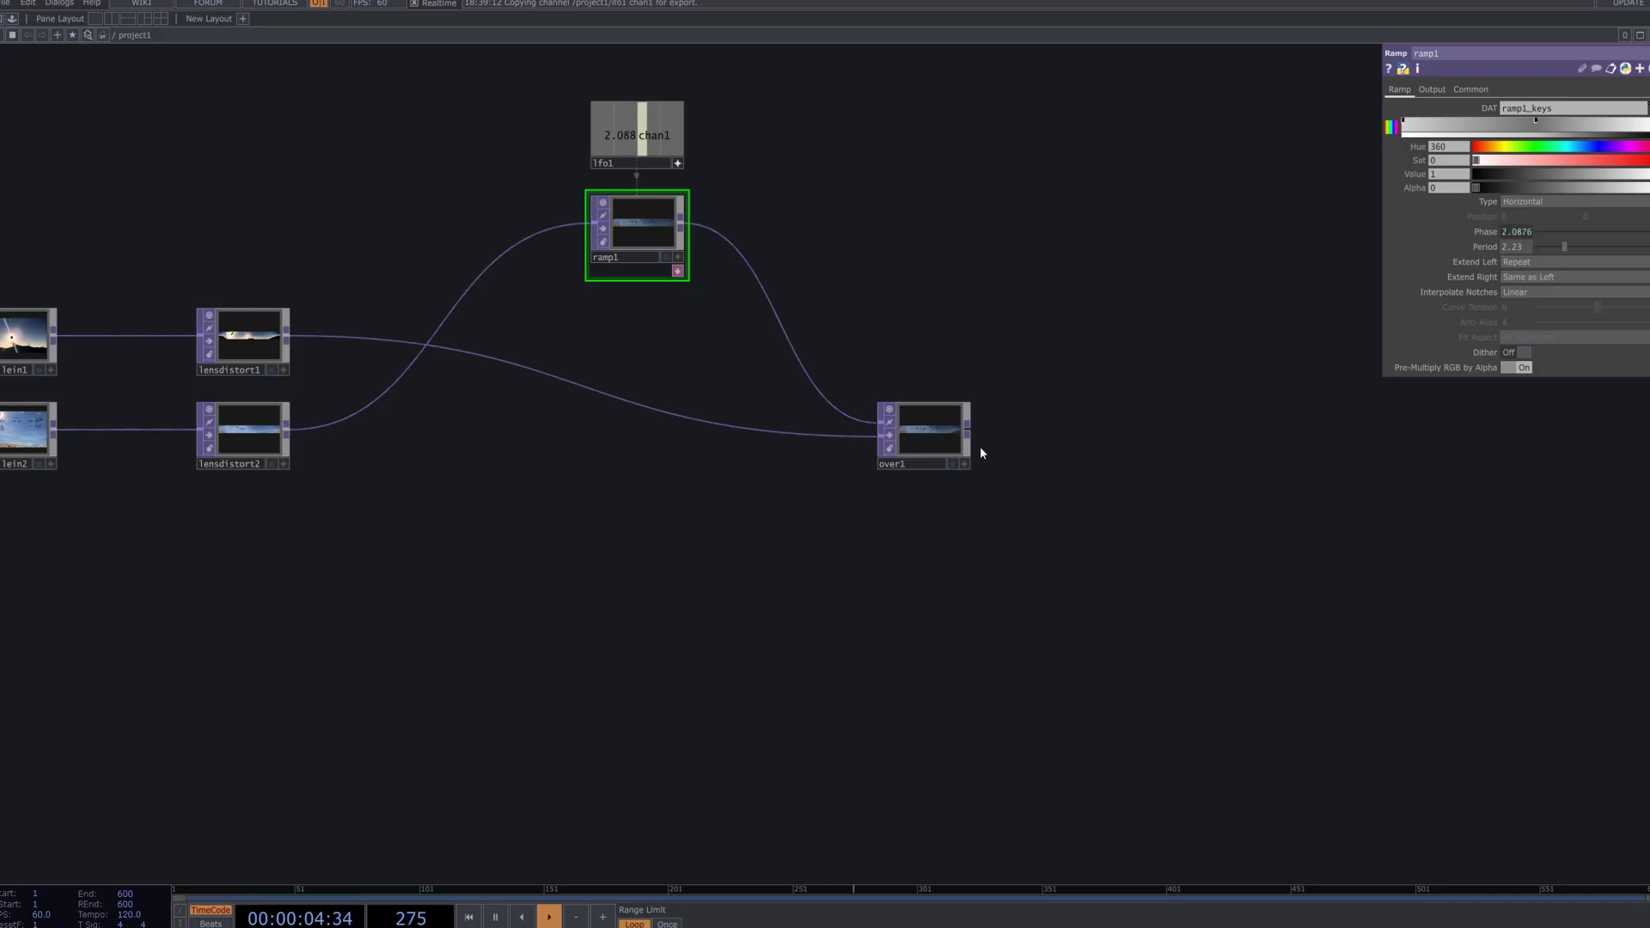
drag(965, 467, 897, 478)
drag(899, 454, 956, 472)
drag(1059, 490, 869, 446)
click(781, 449)
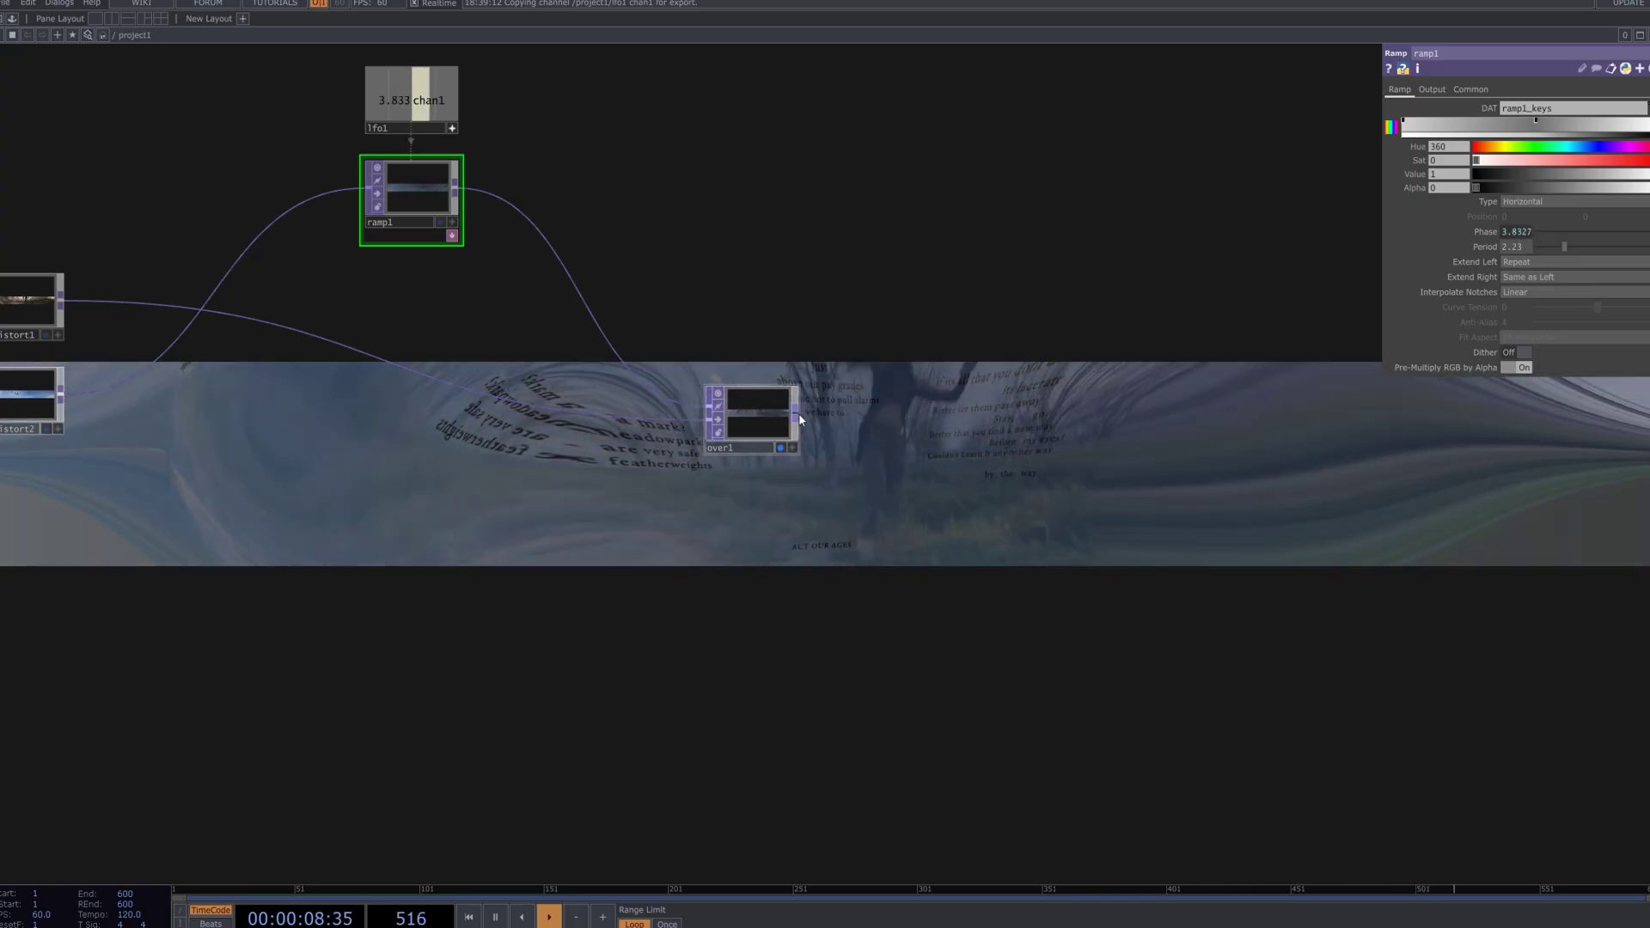
Add a Blur TOP, blur1, wired from over1 and line it up with over1.
right_click(796, 411)
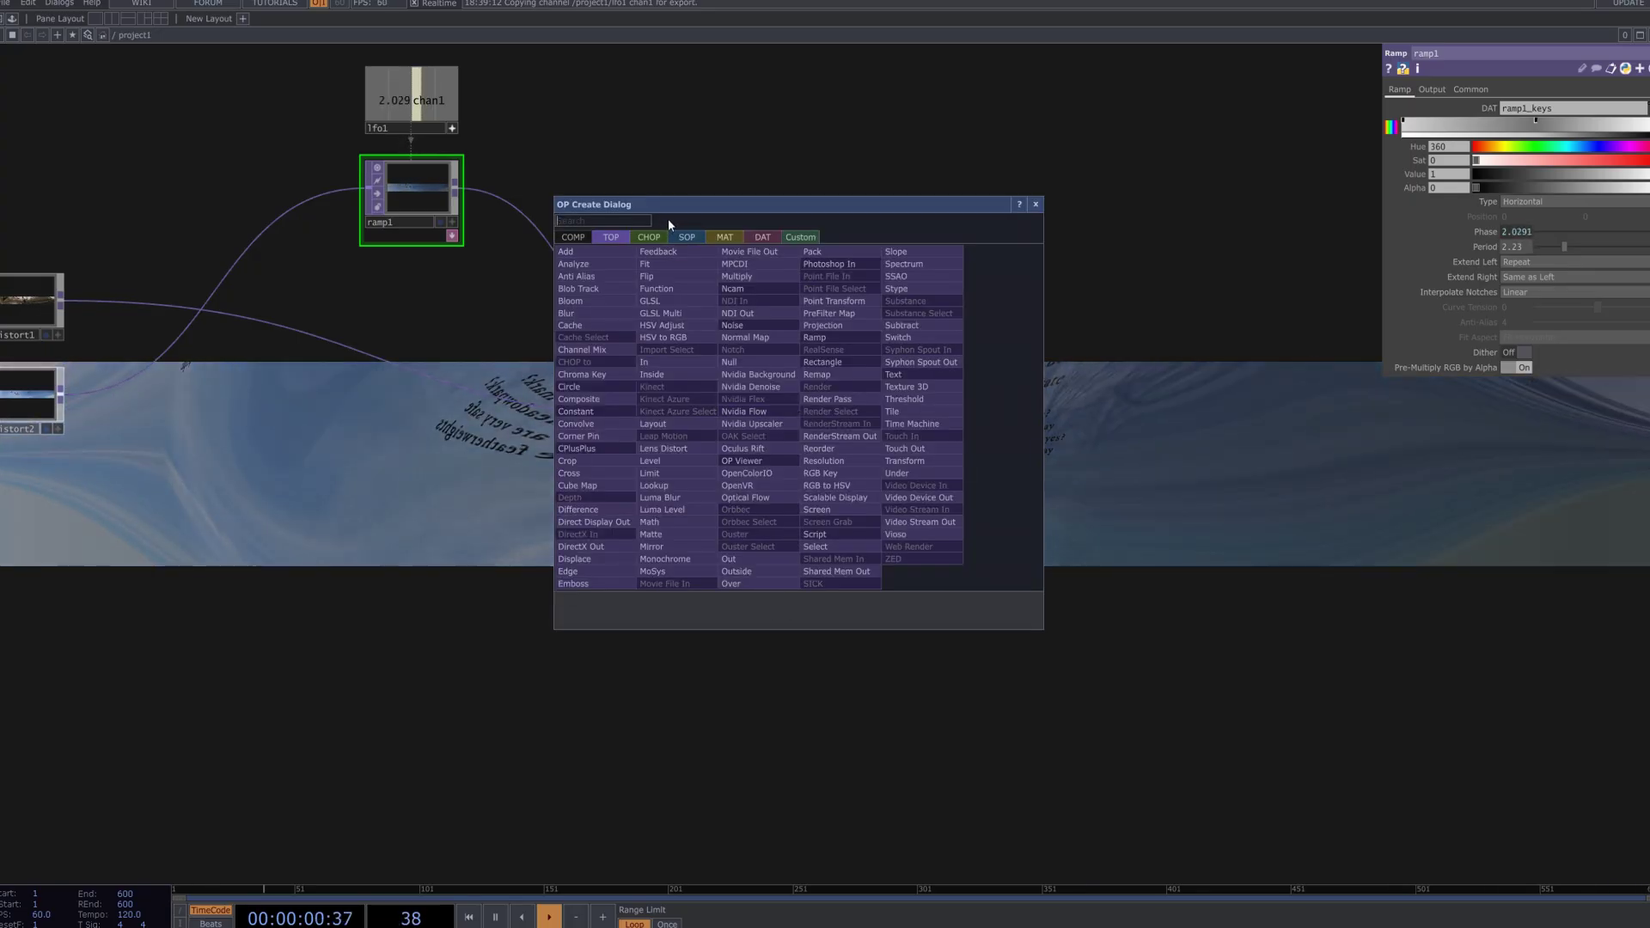
text(blur)
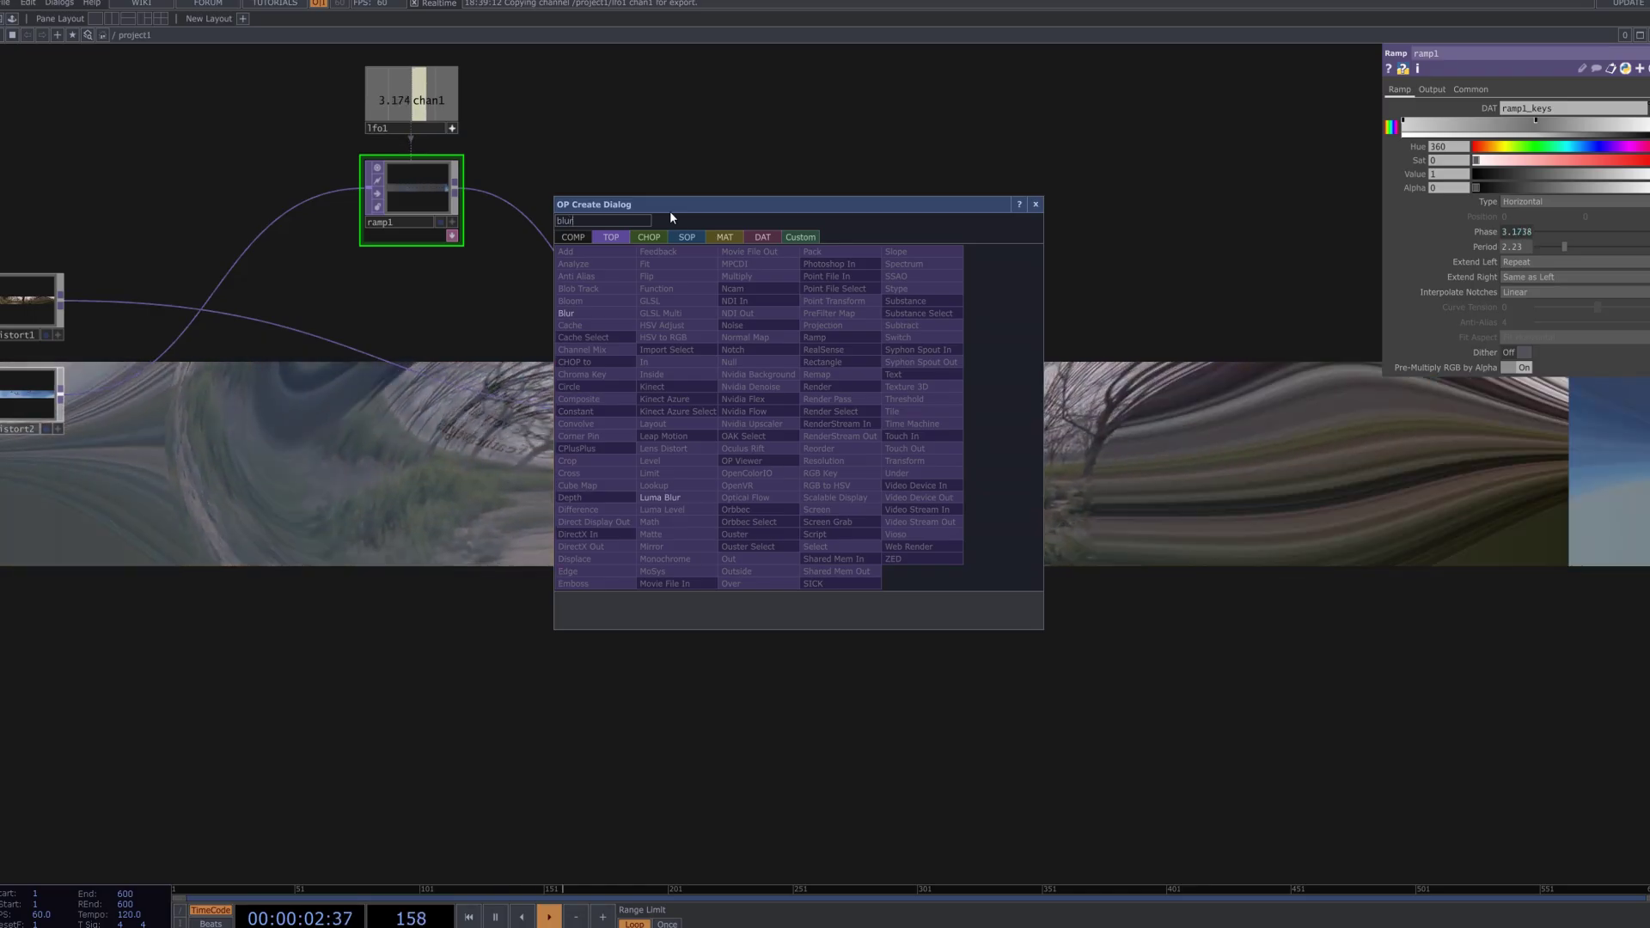
click(616, 315)
click(1209, 361)
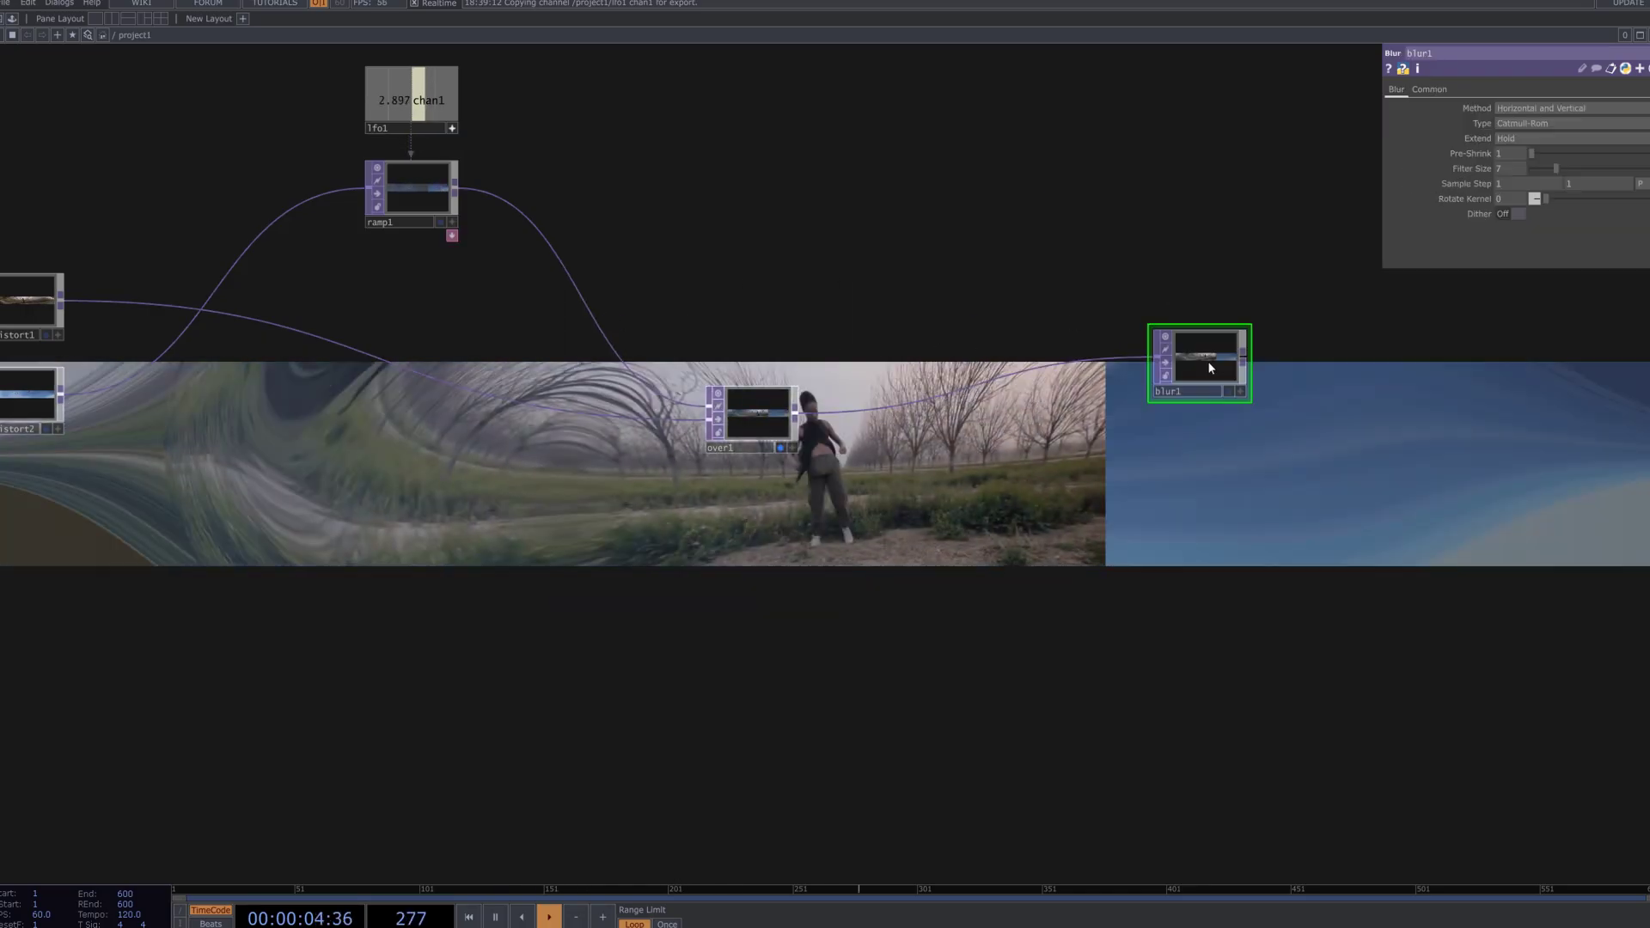
drag(1066, 456, 826, 428)
drag(973, 336, 973, 393)
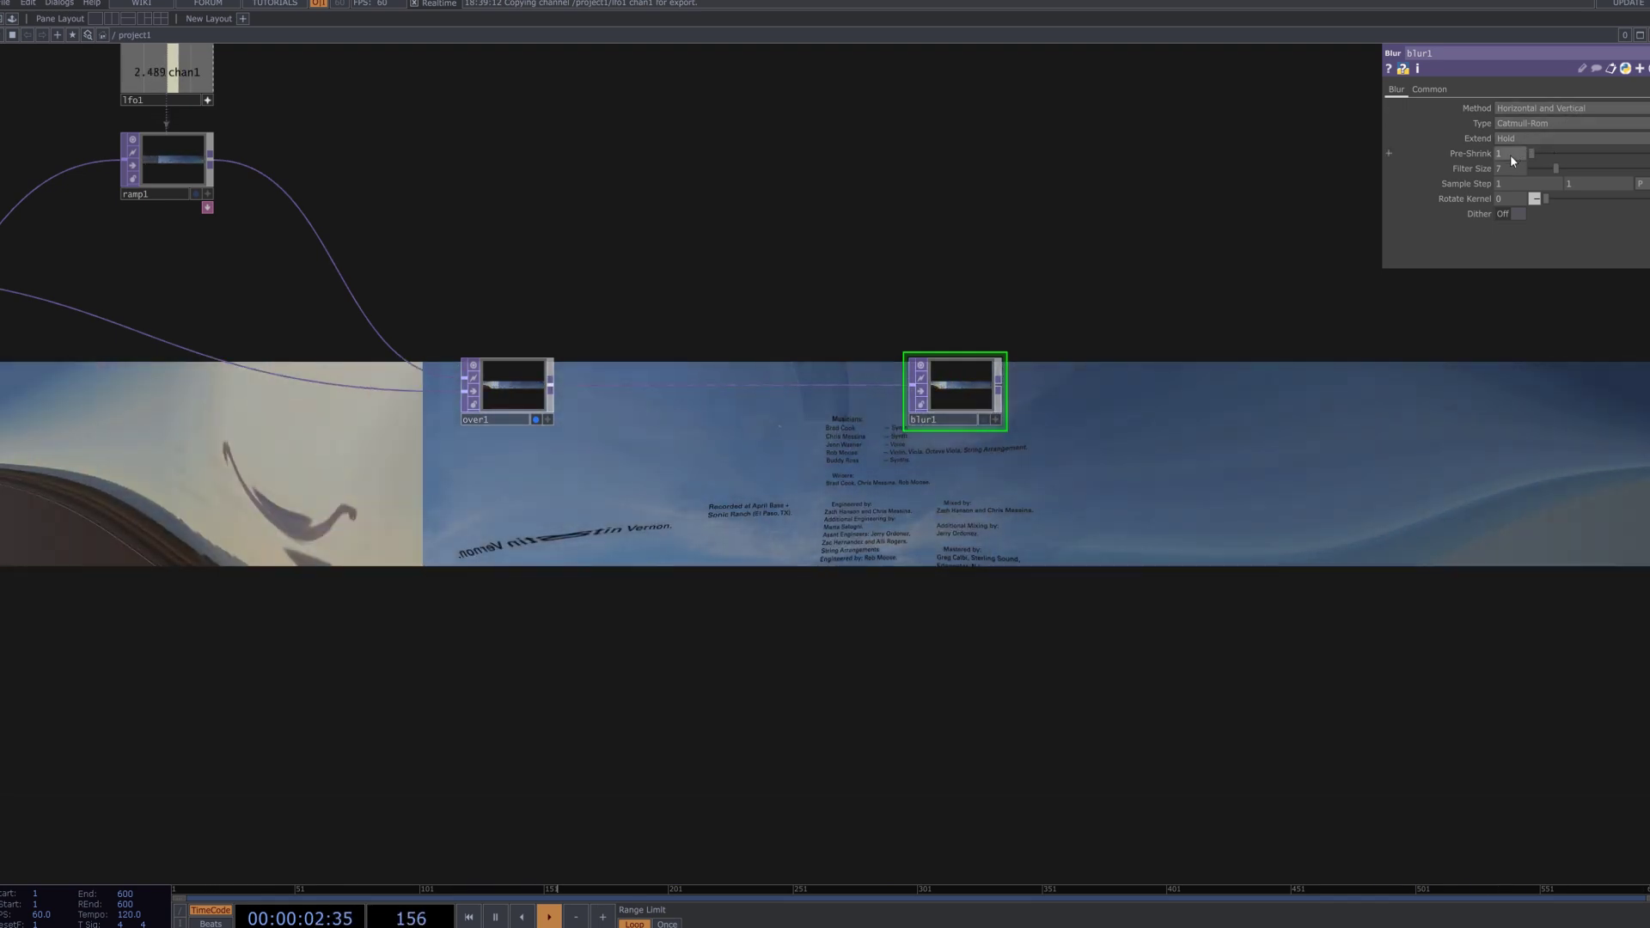
Give blur1 Pre-Shrink 2 and Filter Size 32, and stop showing over1 as background.
text(2)
key(Return)
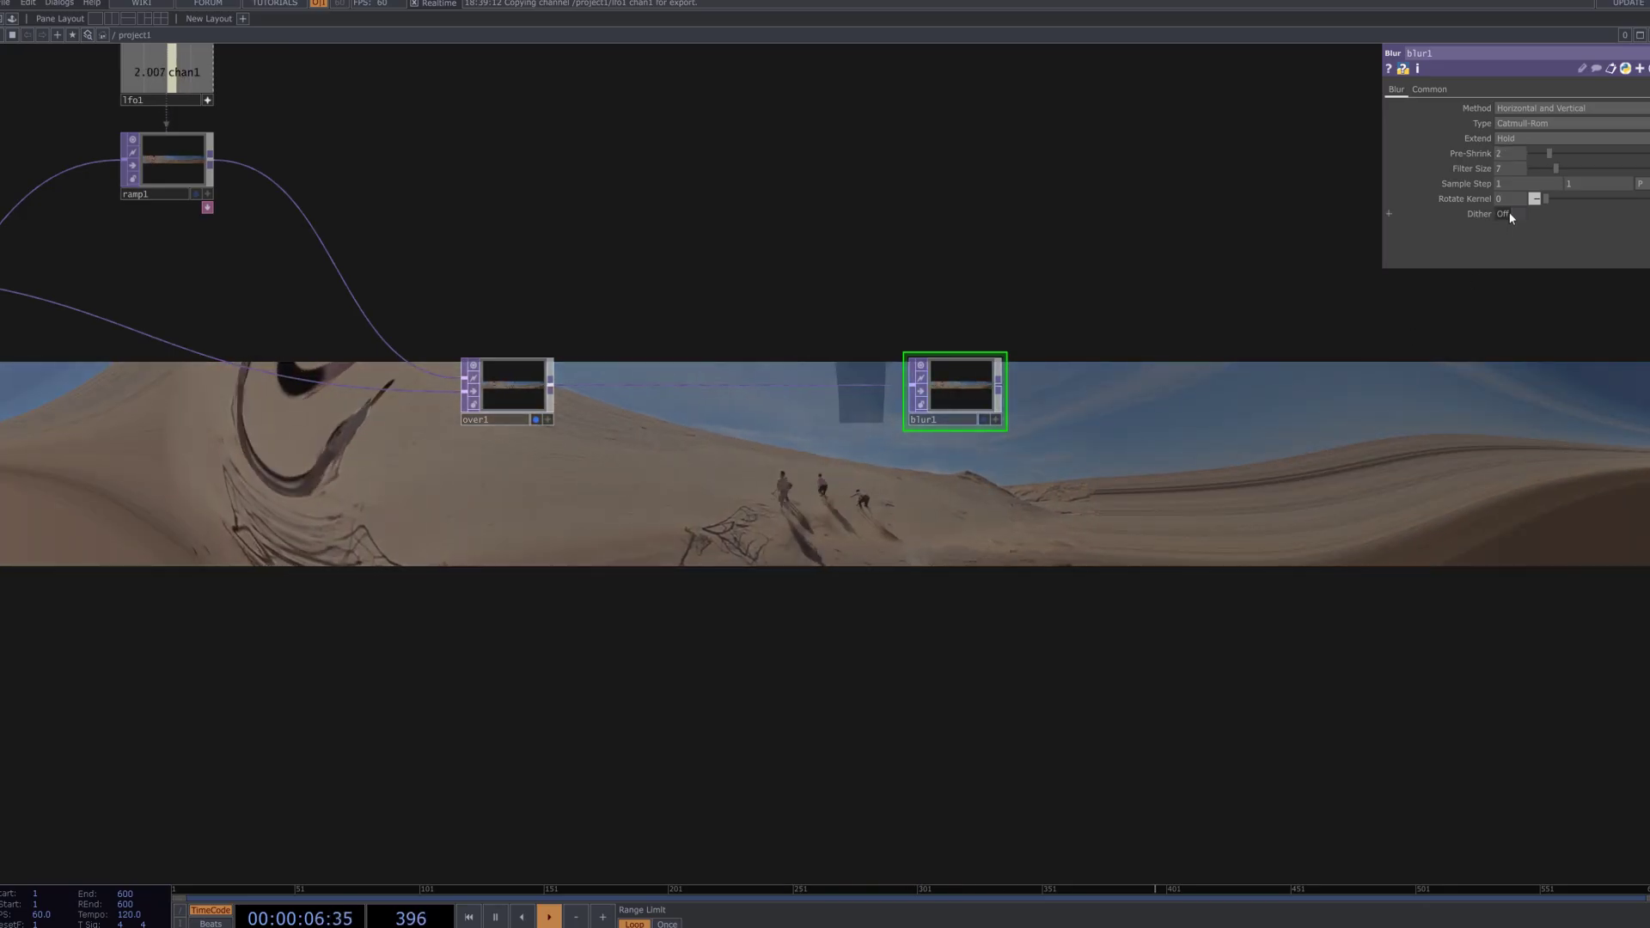
click(1511, 171)
text(3)
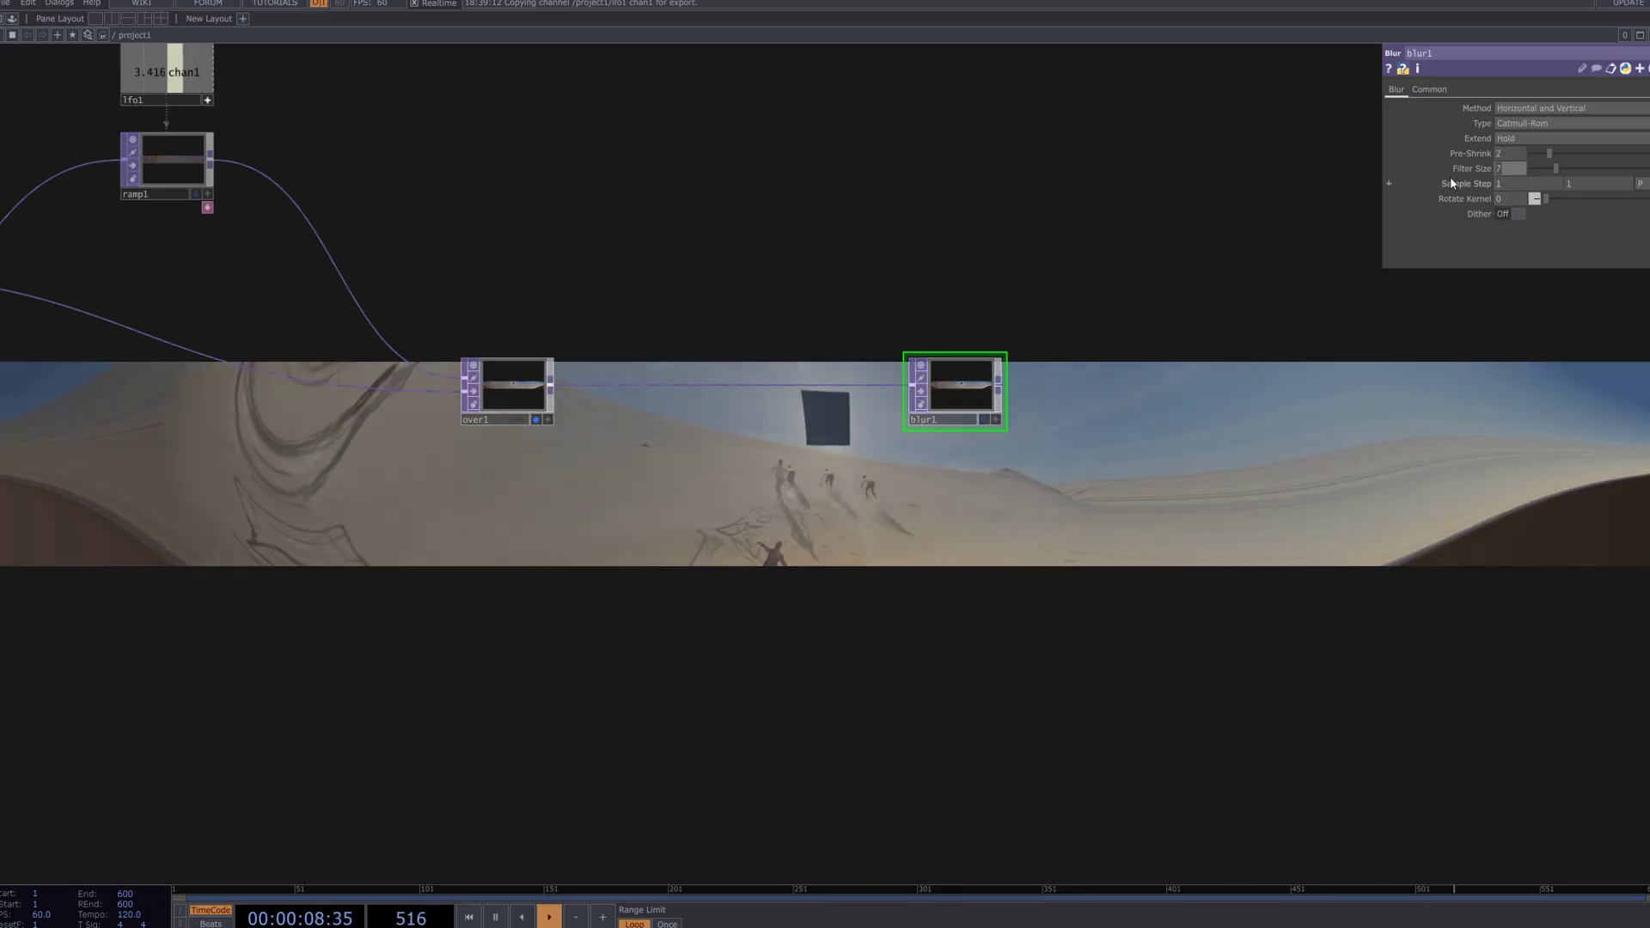
text(32)
key(Return)
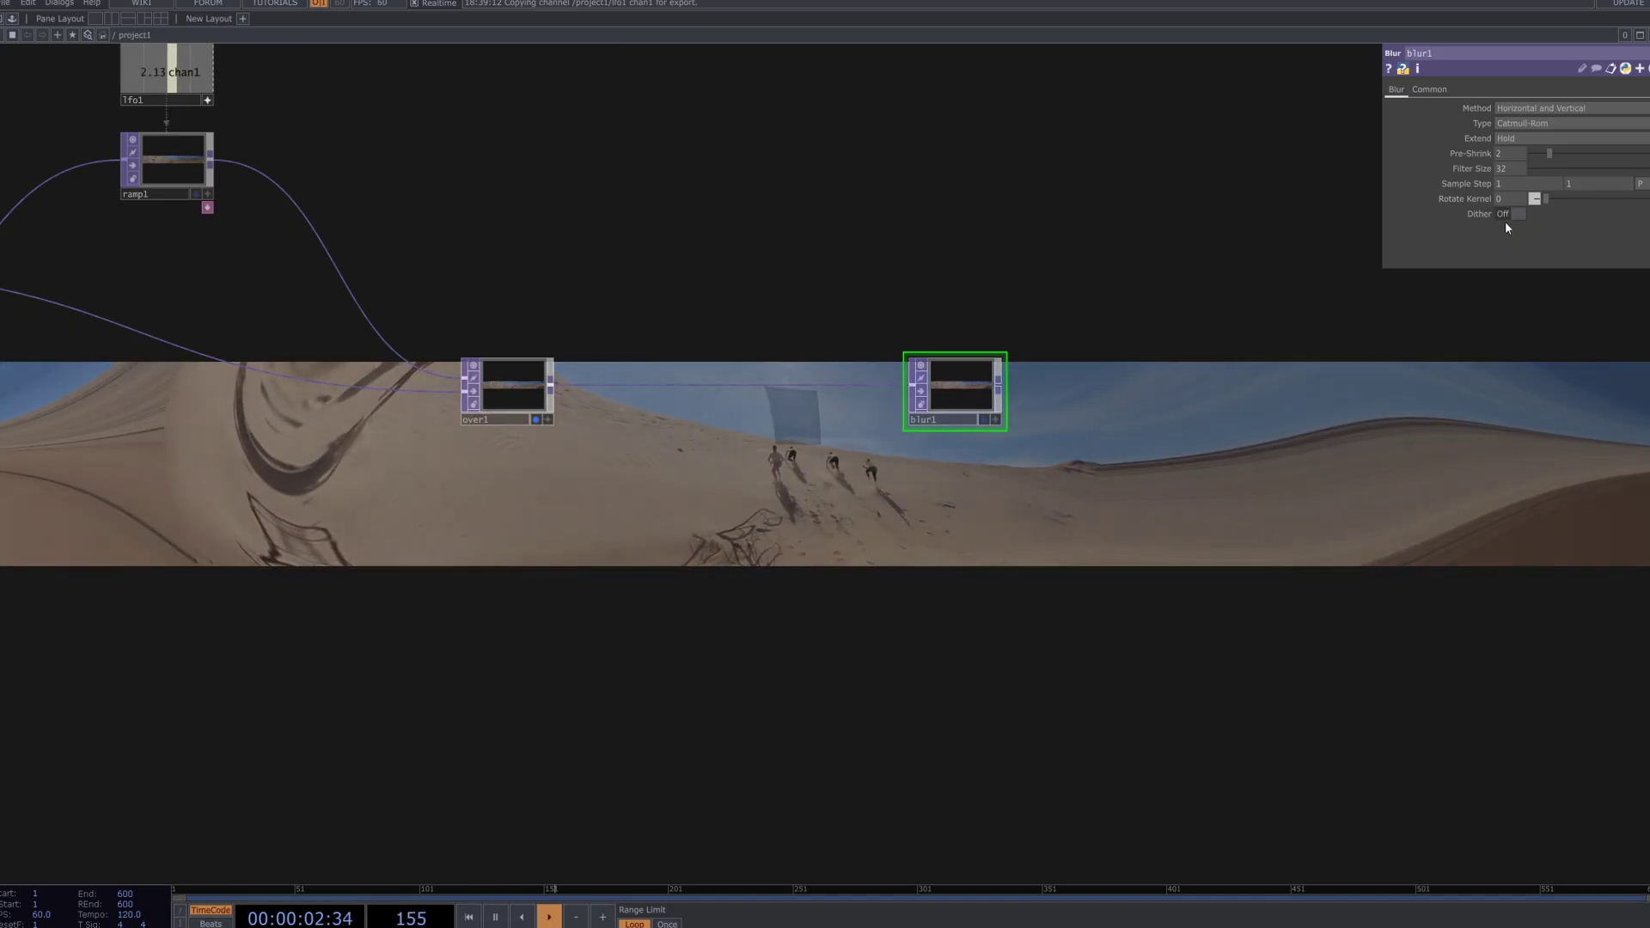
click(536, 420)
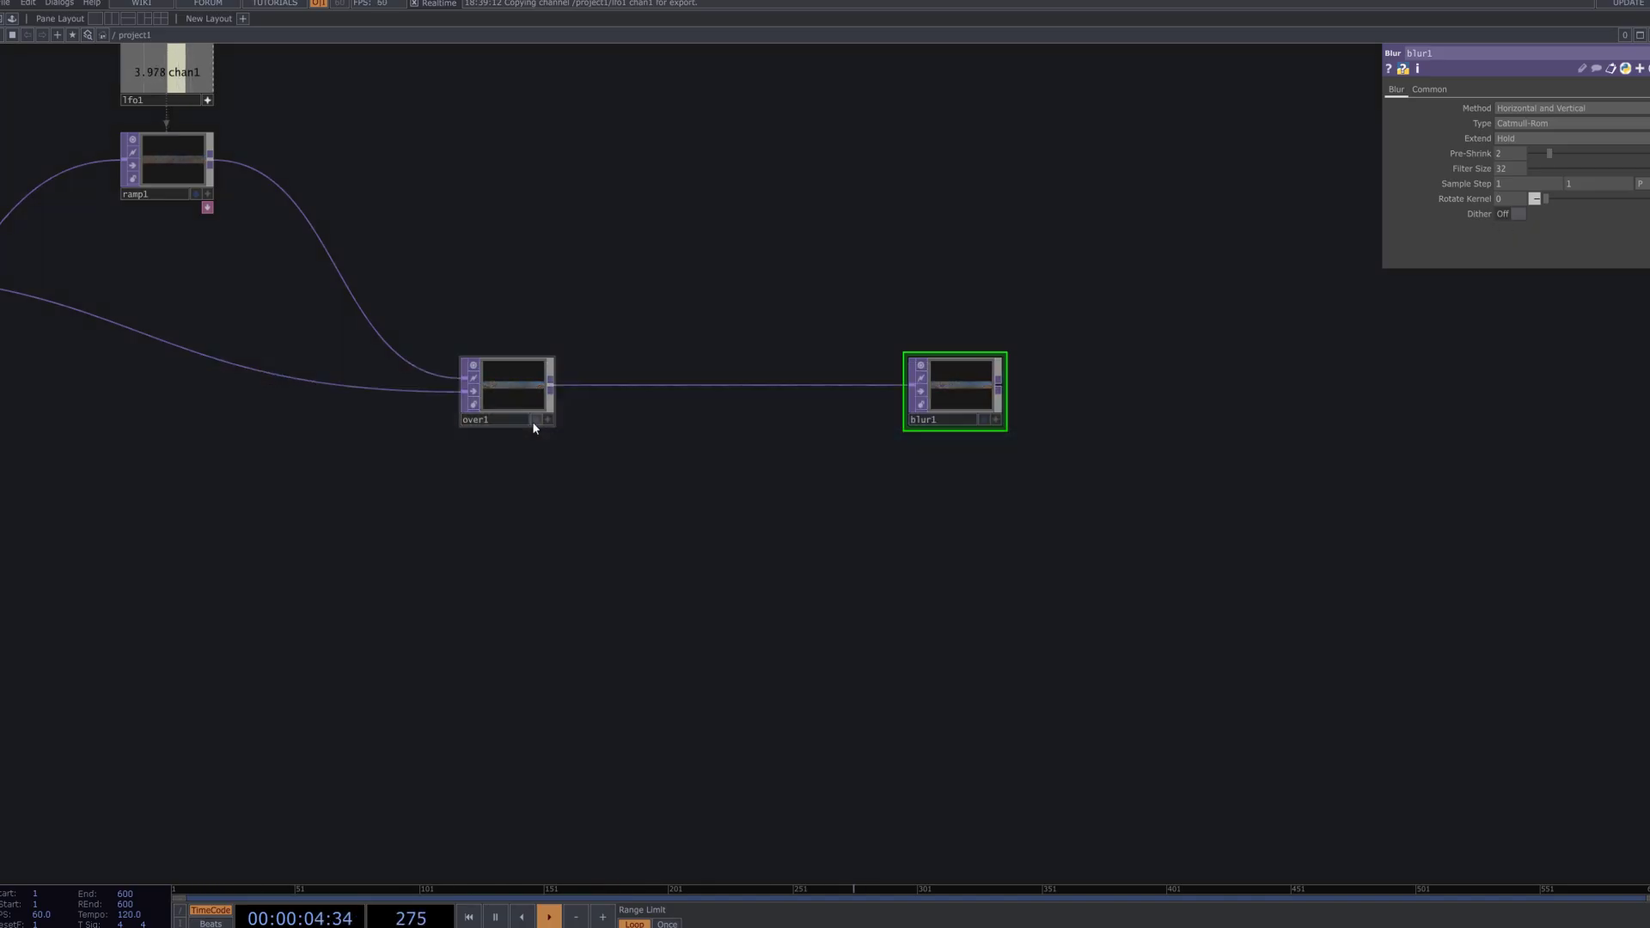
Frame blur1 in the network and search 'ed' to add an operator after it.
scroll(997, 388, up, 10)
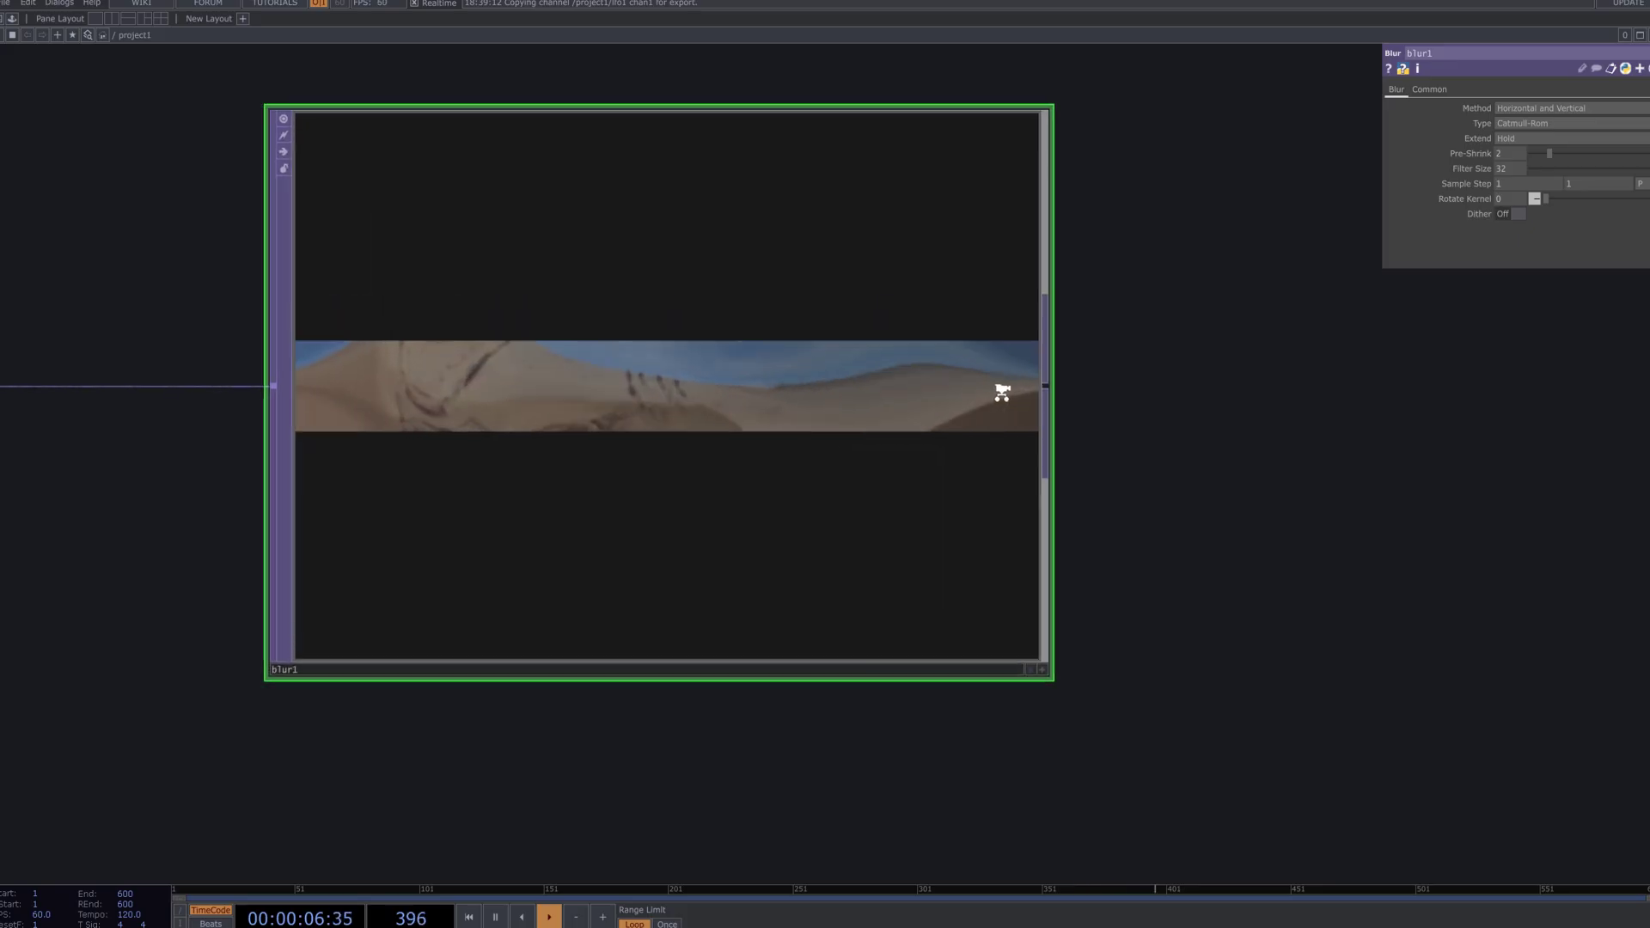
drag(1289, 379, 1452, 357)
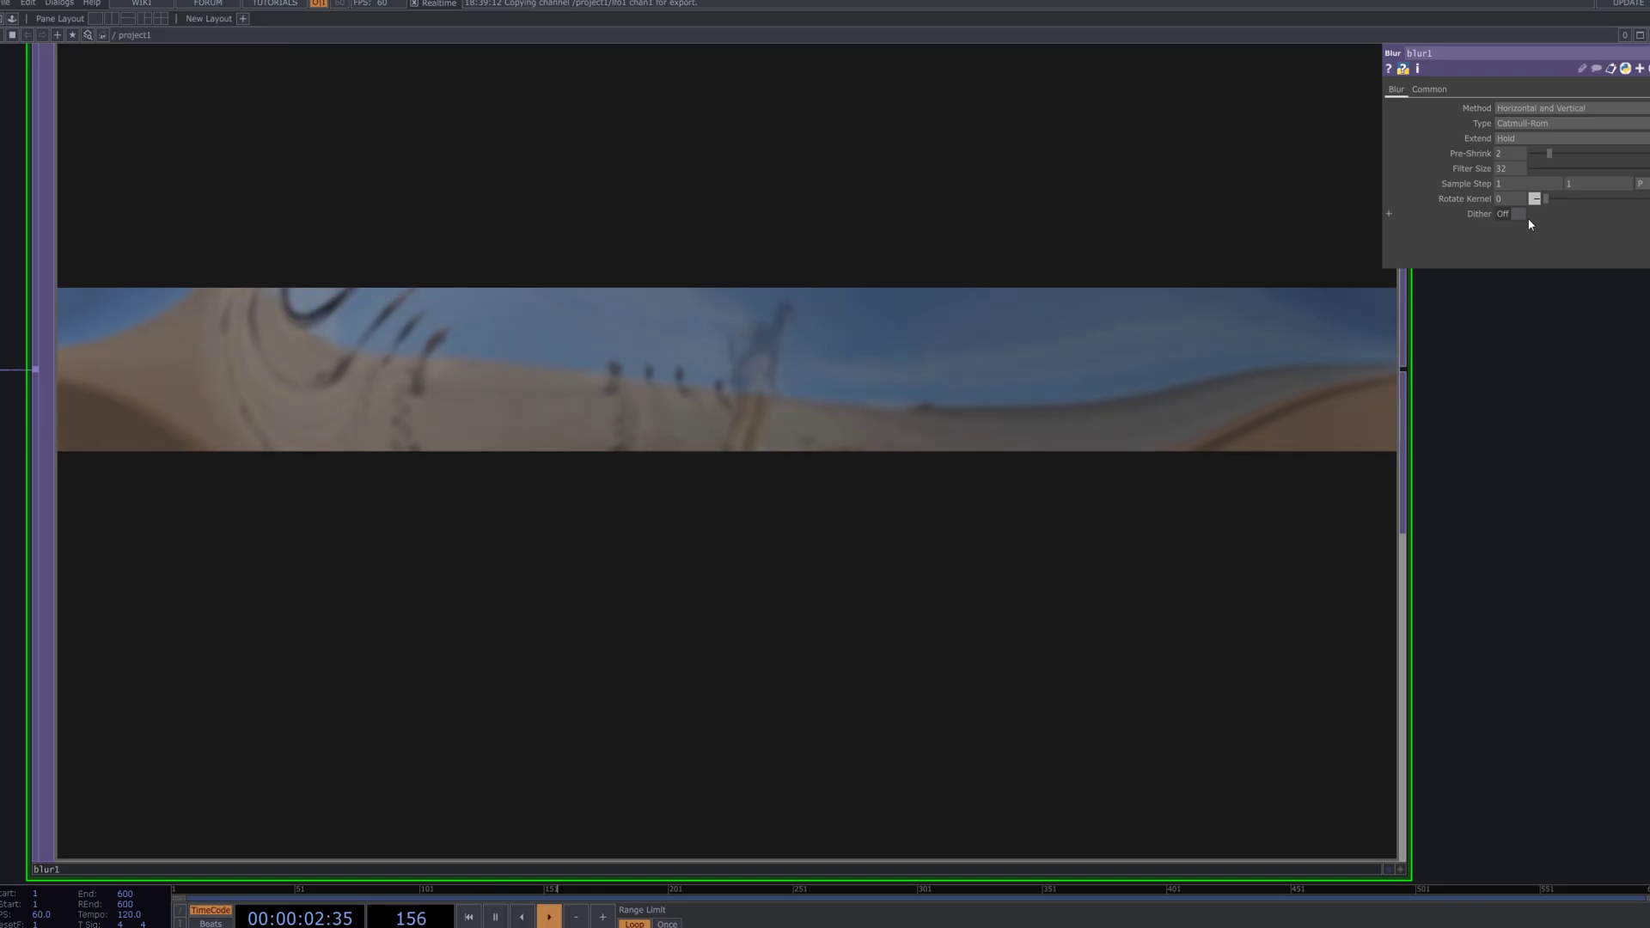
scroll(1465, 385, down, 6)
drag(1459, 385, 904, 385)
click(894, 388)
text(e)
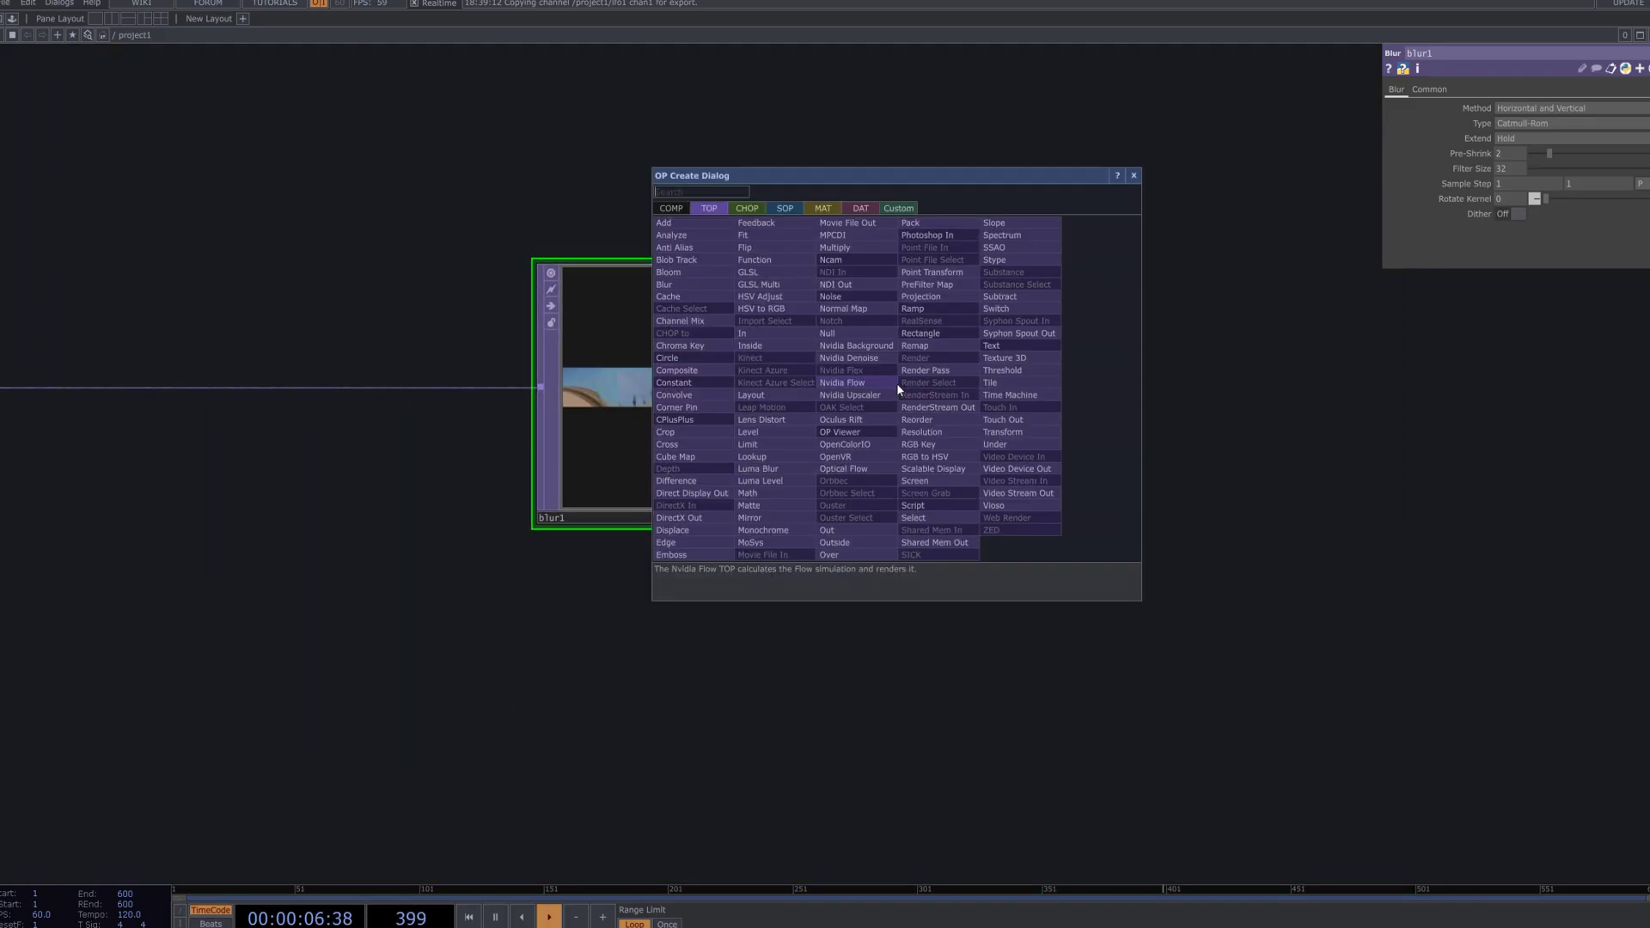
text(d)
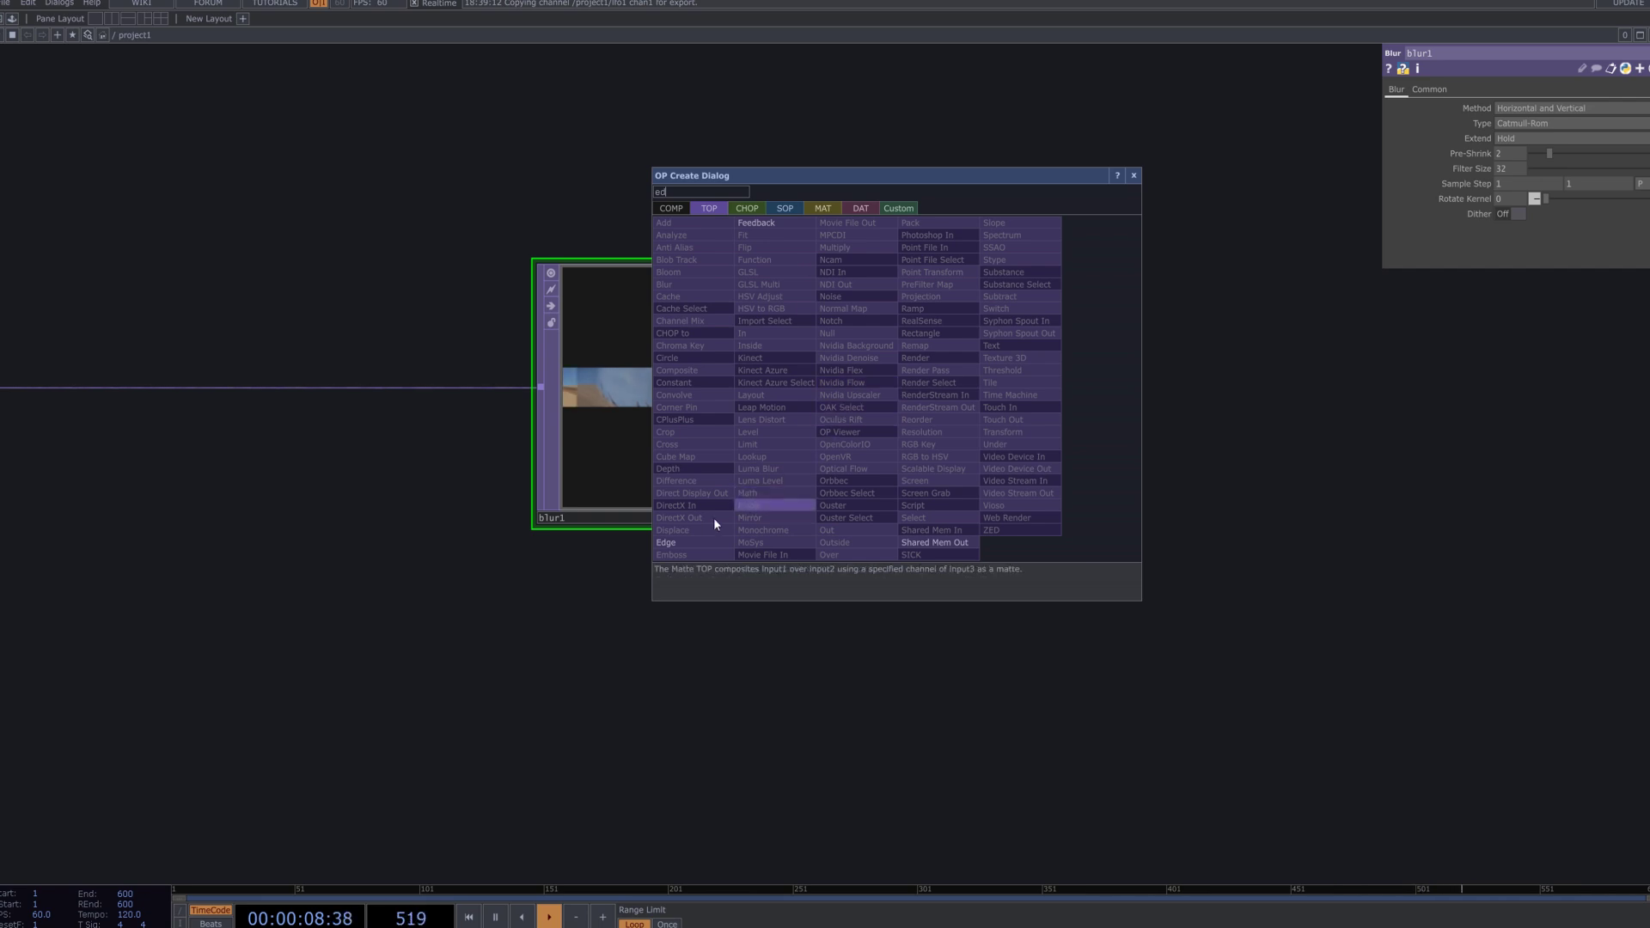
Place an Edge TOP, edge1, wired from blur1, with both nodes in view.
click(687, 548)
click(1225, 394)
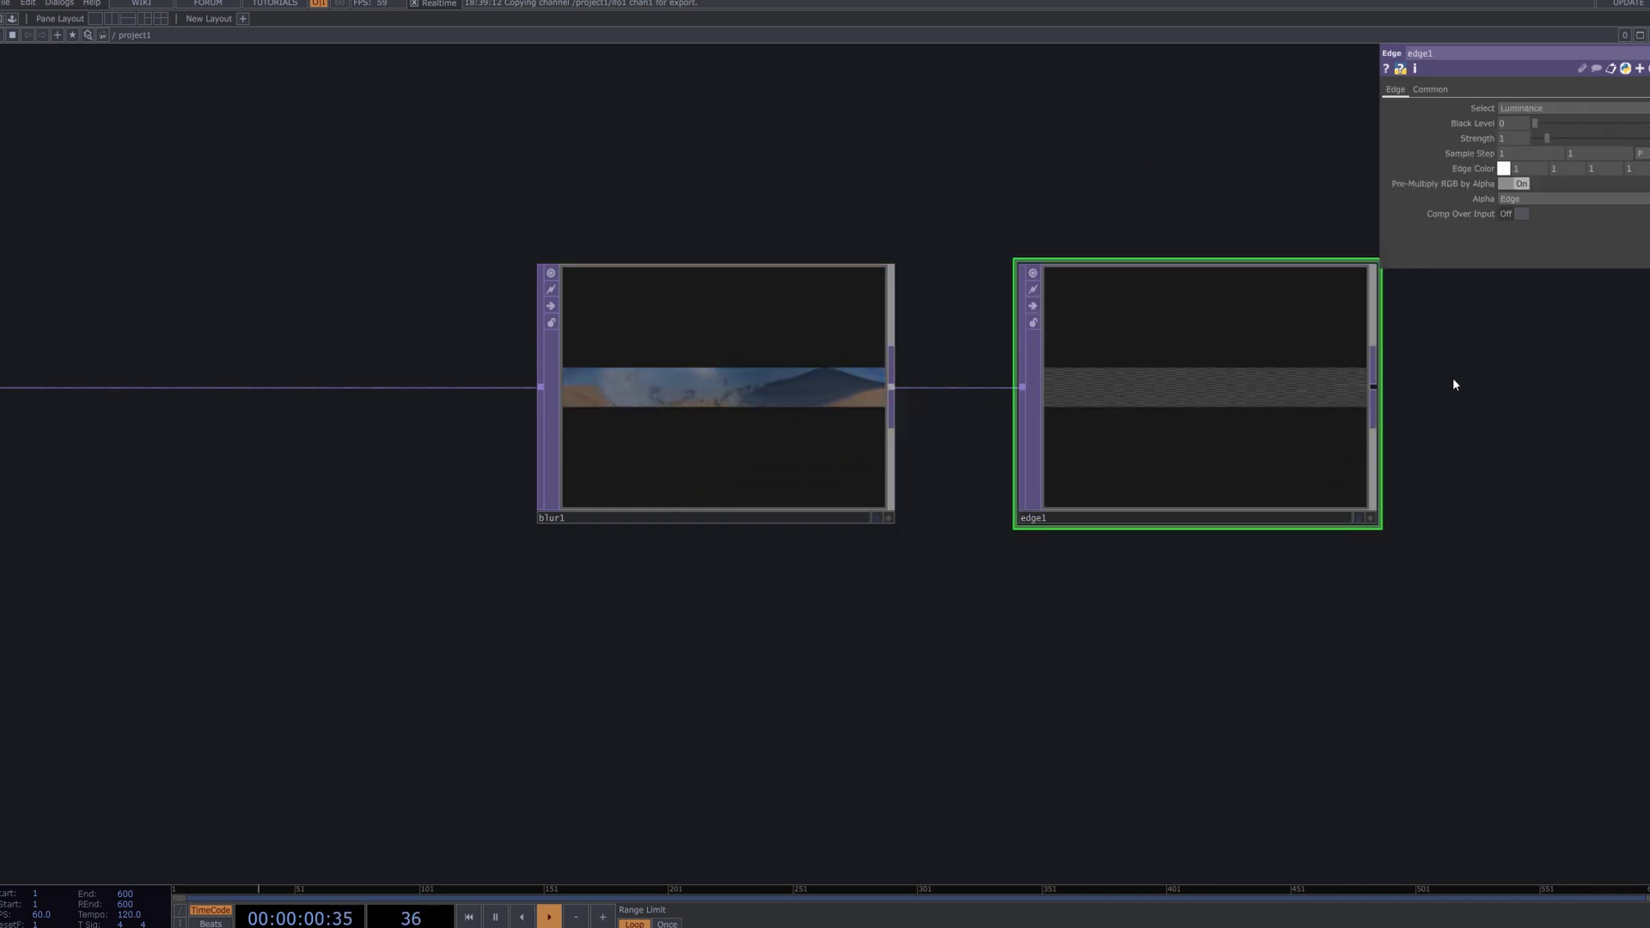
drag(1453, 378, 1249, 402)
scroll(1076, 438, up, 5)
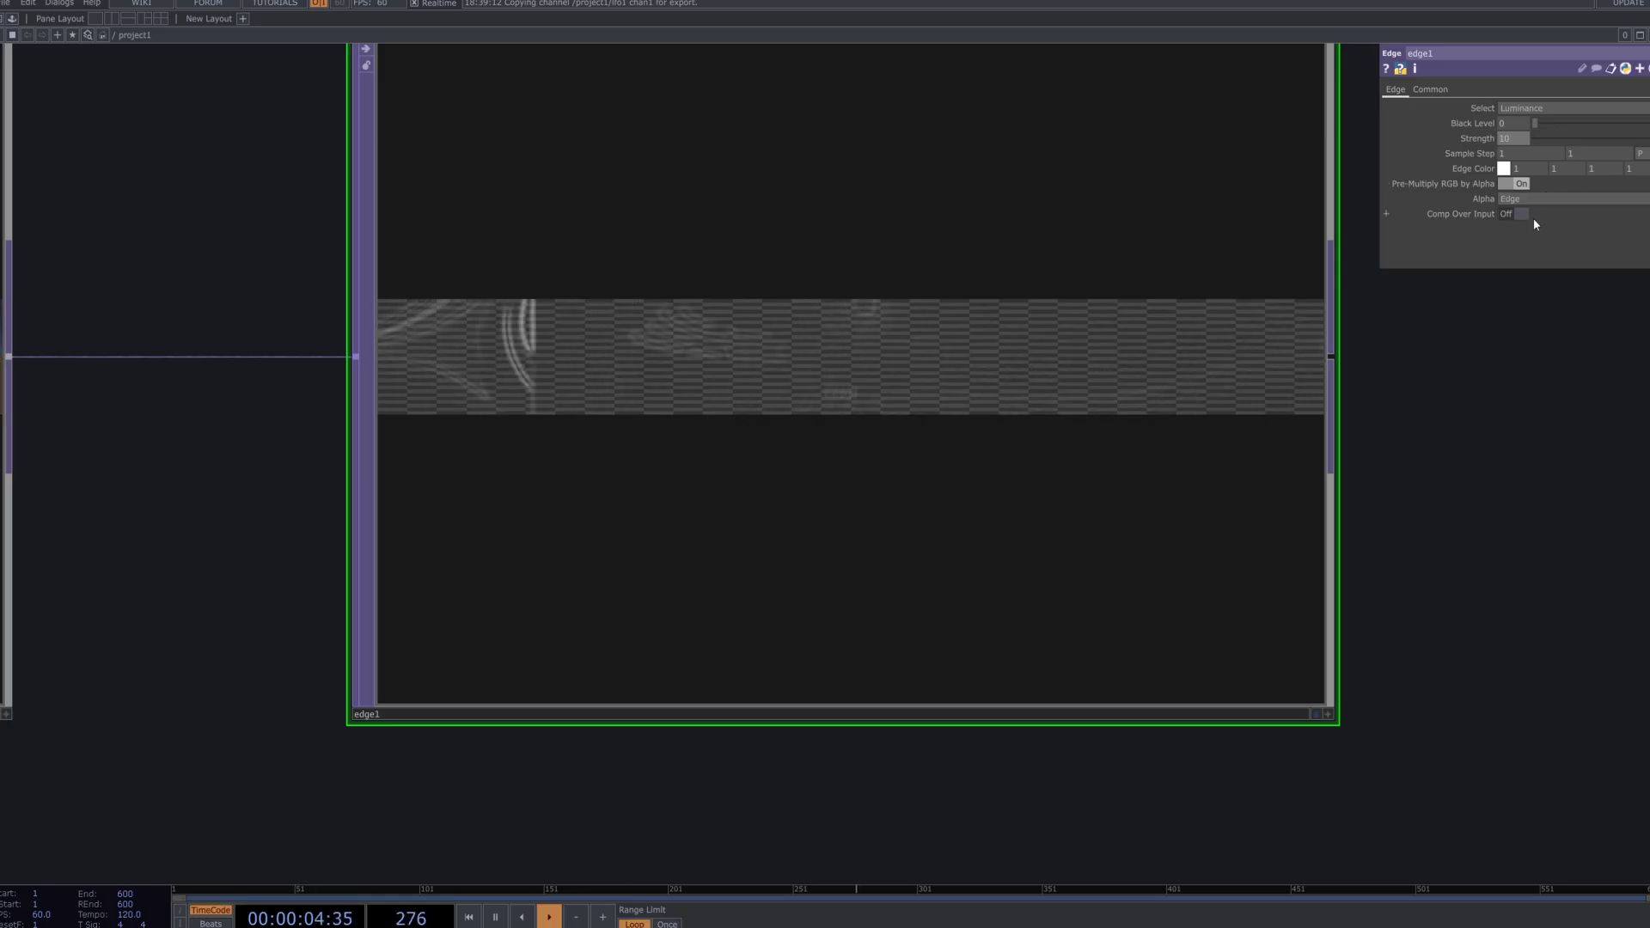
scroll(789, 472, down, 8)
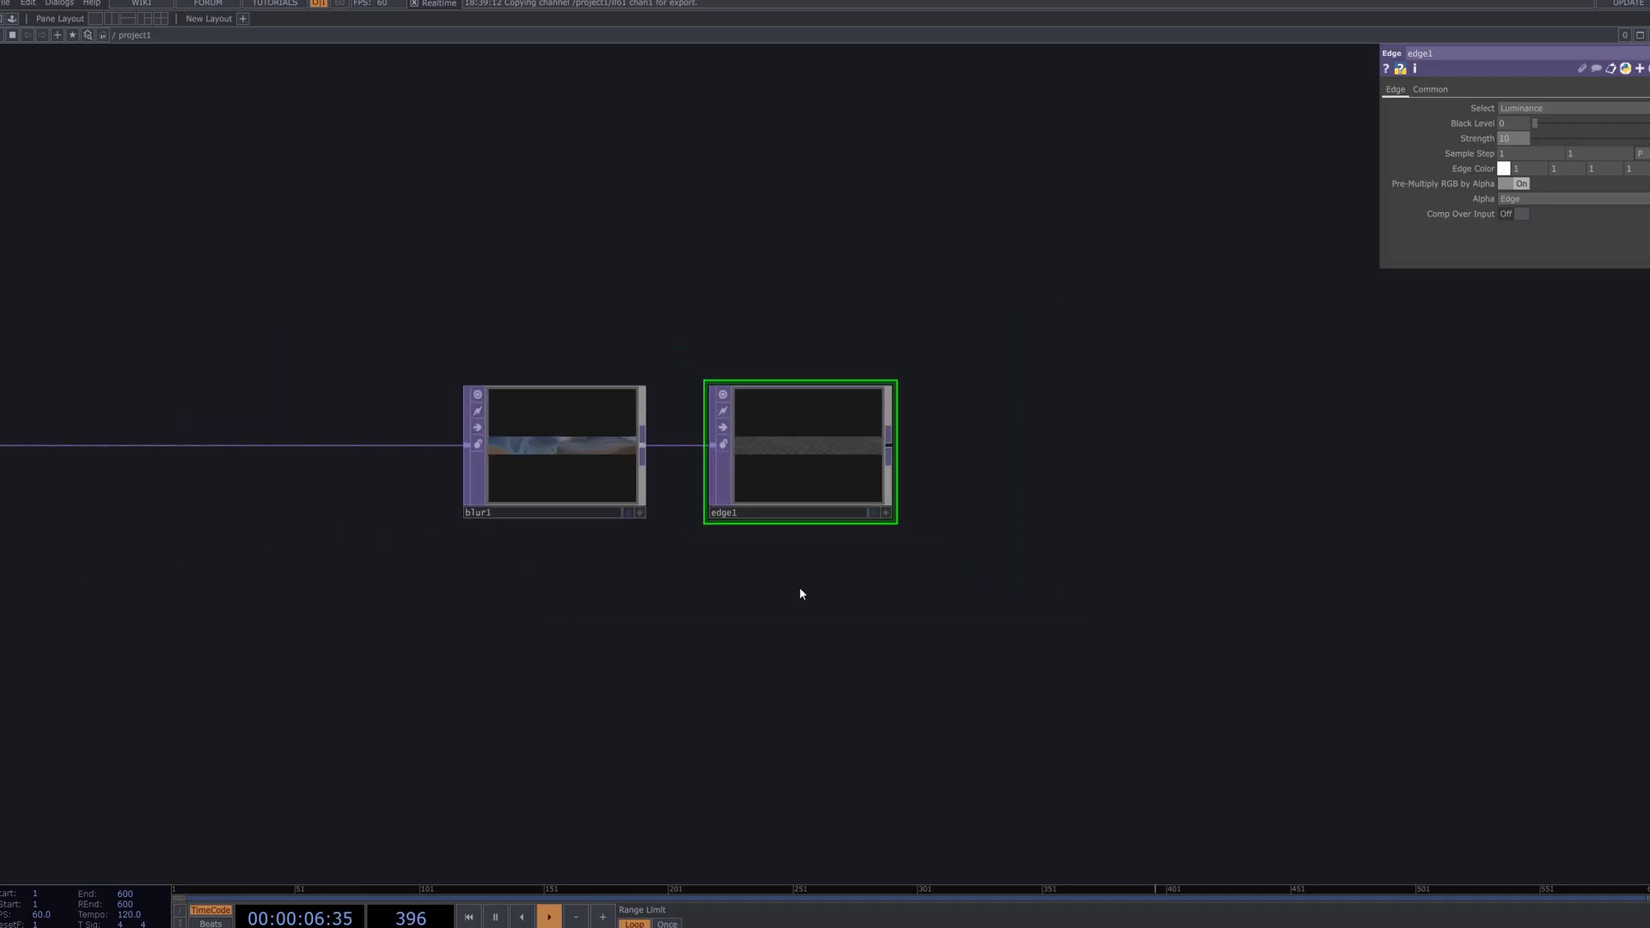
drag(801, 593, 785, 475)
Add an Over TOP, over2, and wire edge1 into its first input.
key(Tab)
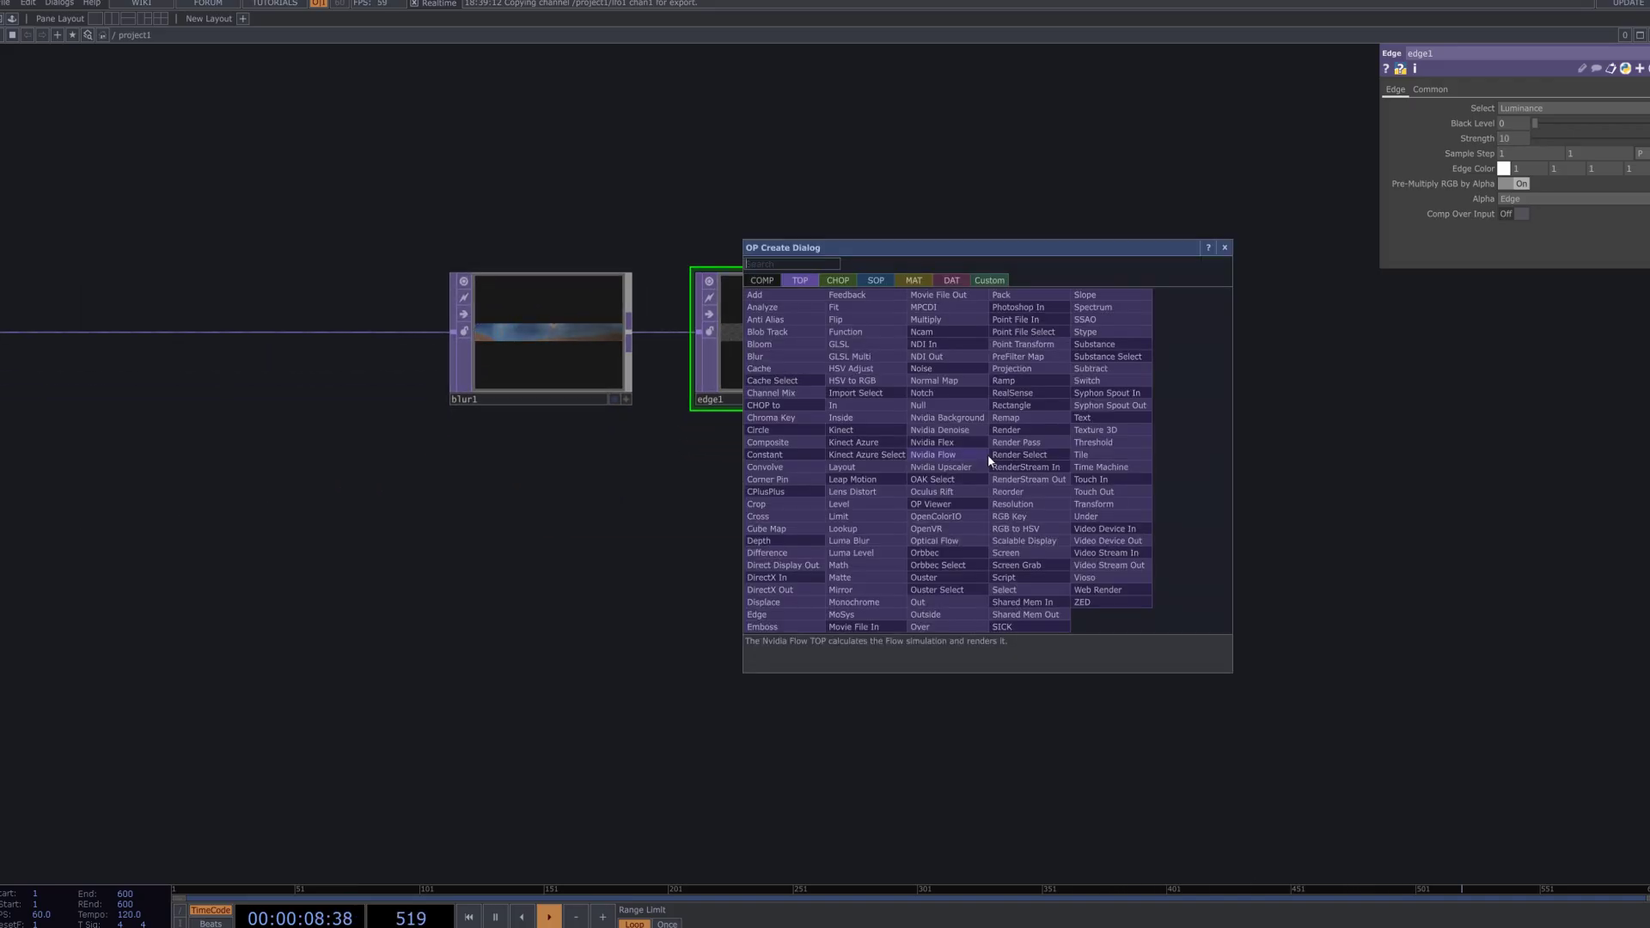
text(over)
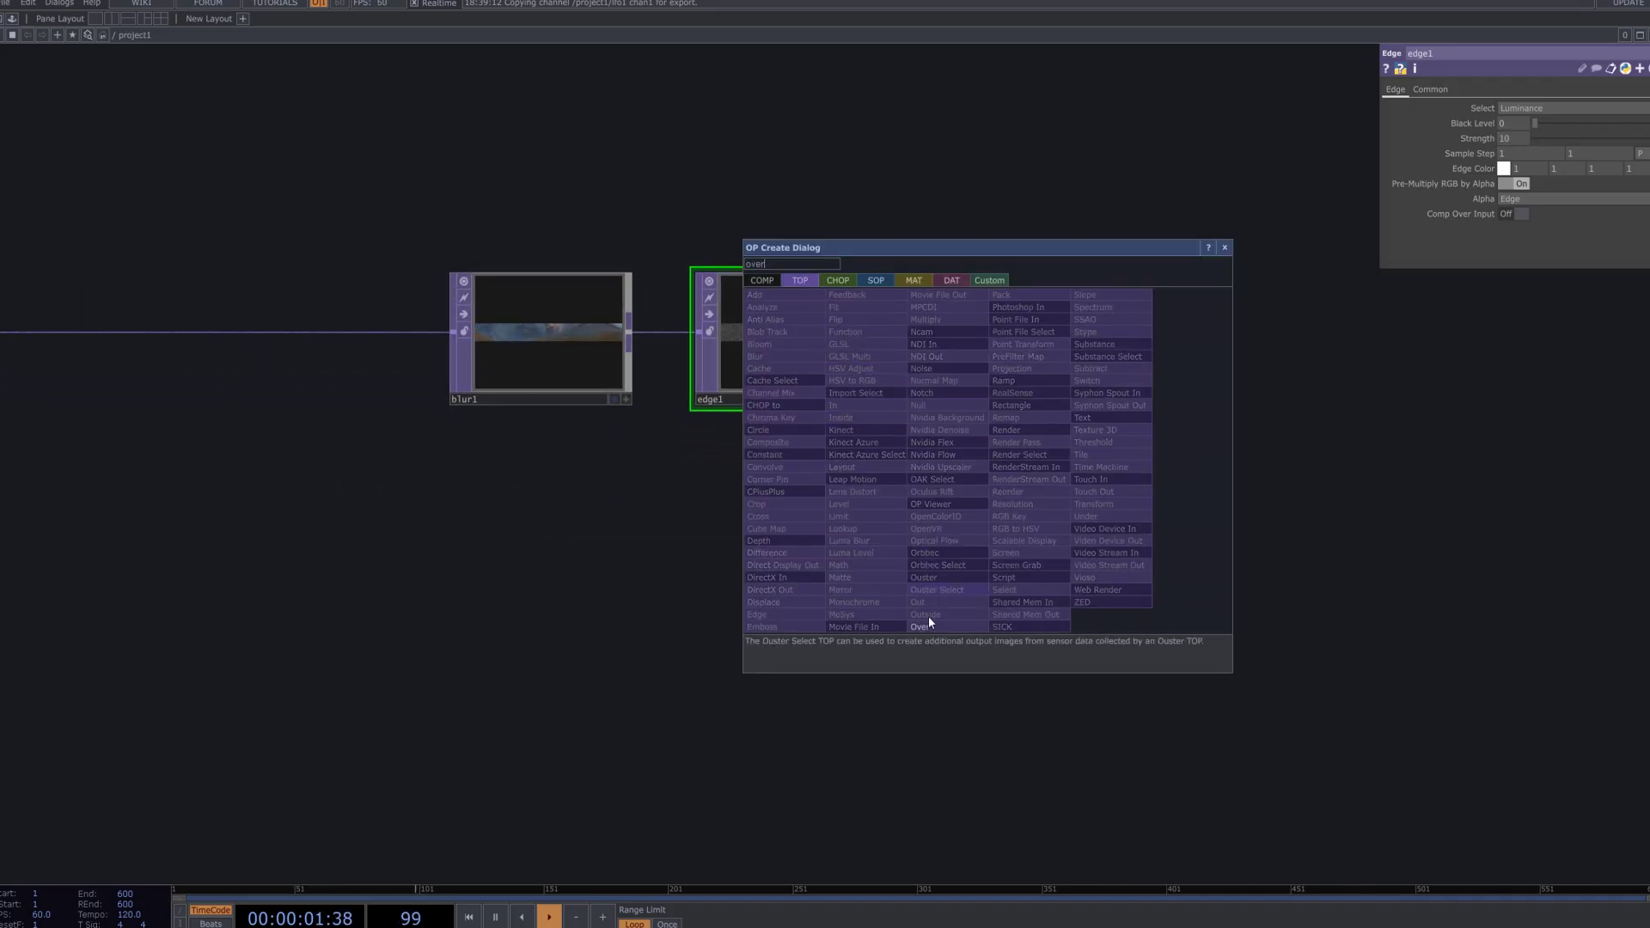
click(919, 627)
click(954, 615)
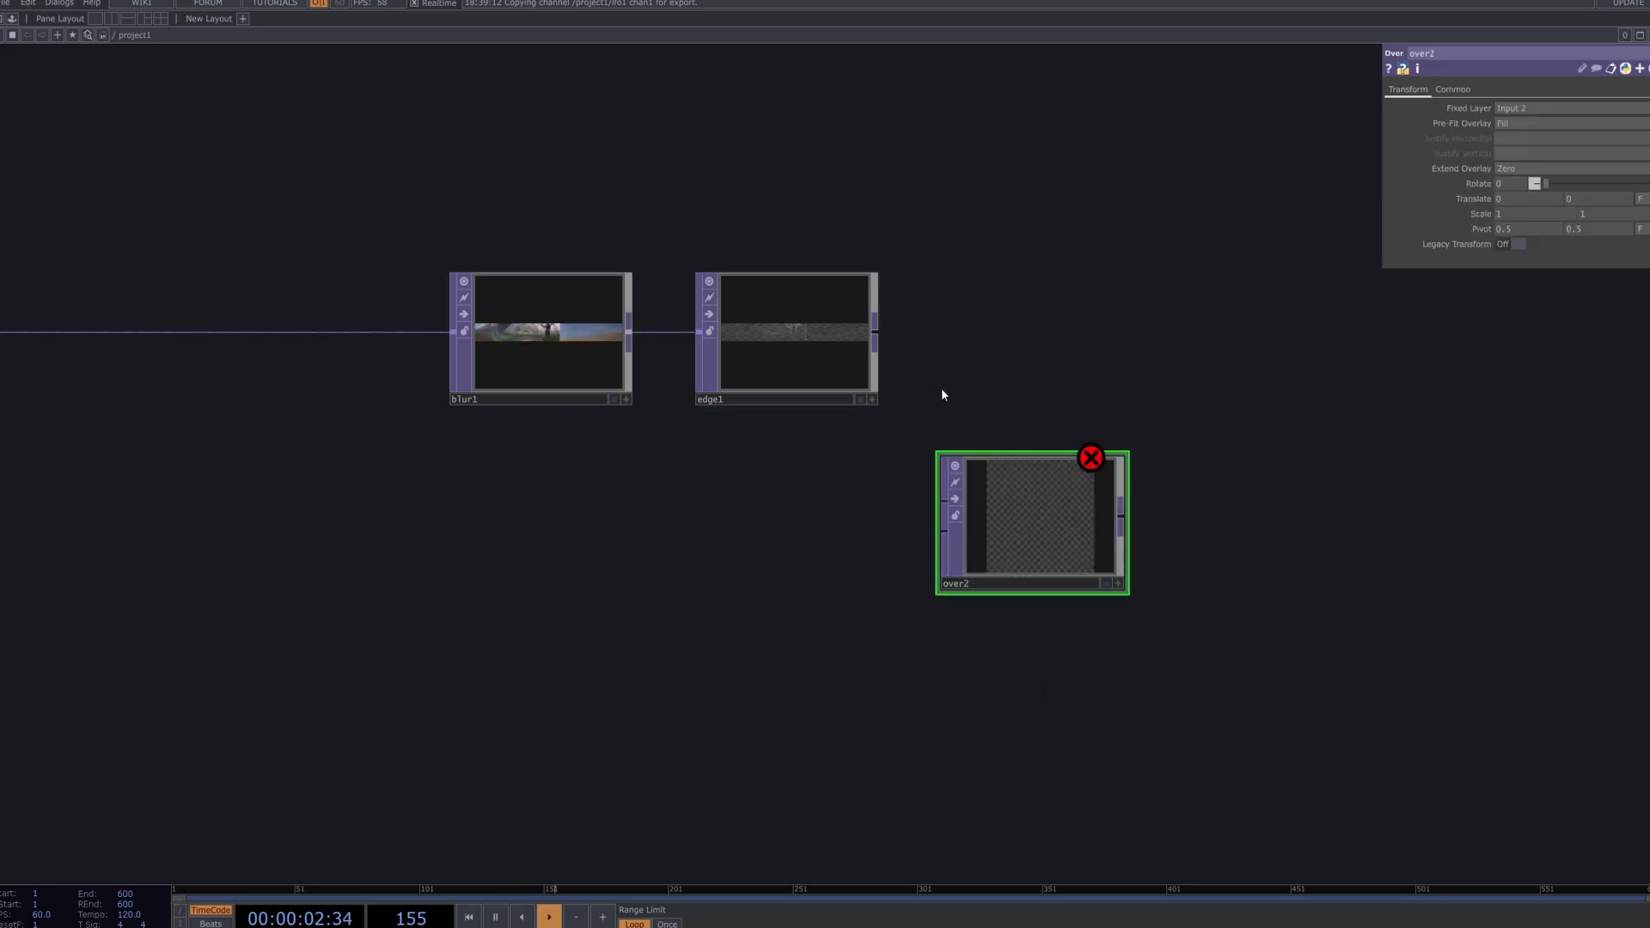
drag(875, 335, 1173, 516)
Connect over1 to over2's second input and place over2 below-right of edge1.
scroll(667, 615, down, 3)
drag(932, 488, 1225, 350)
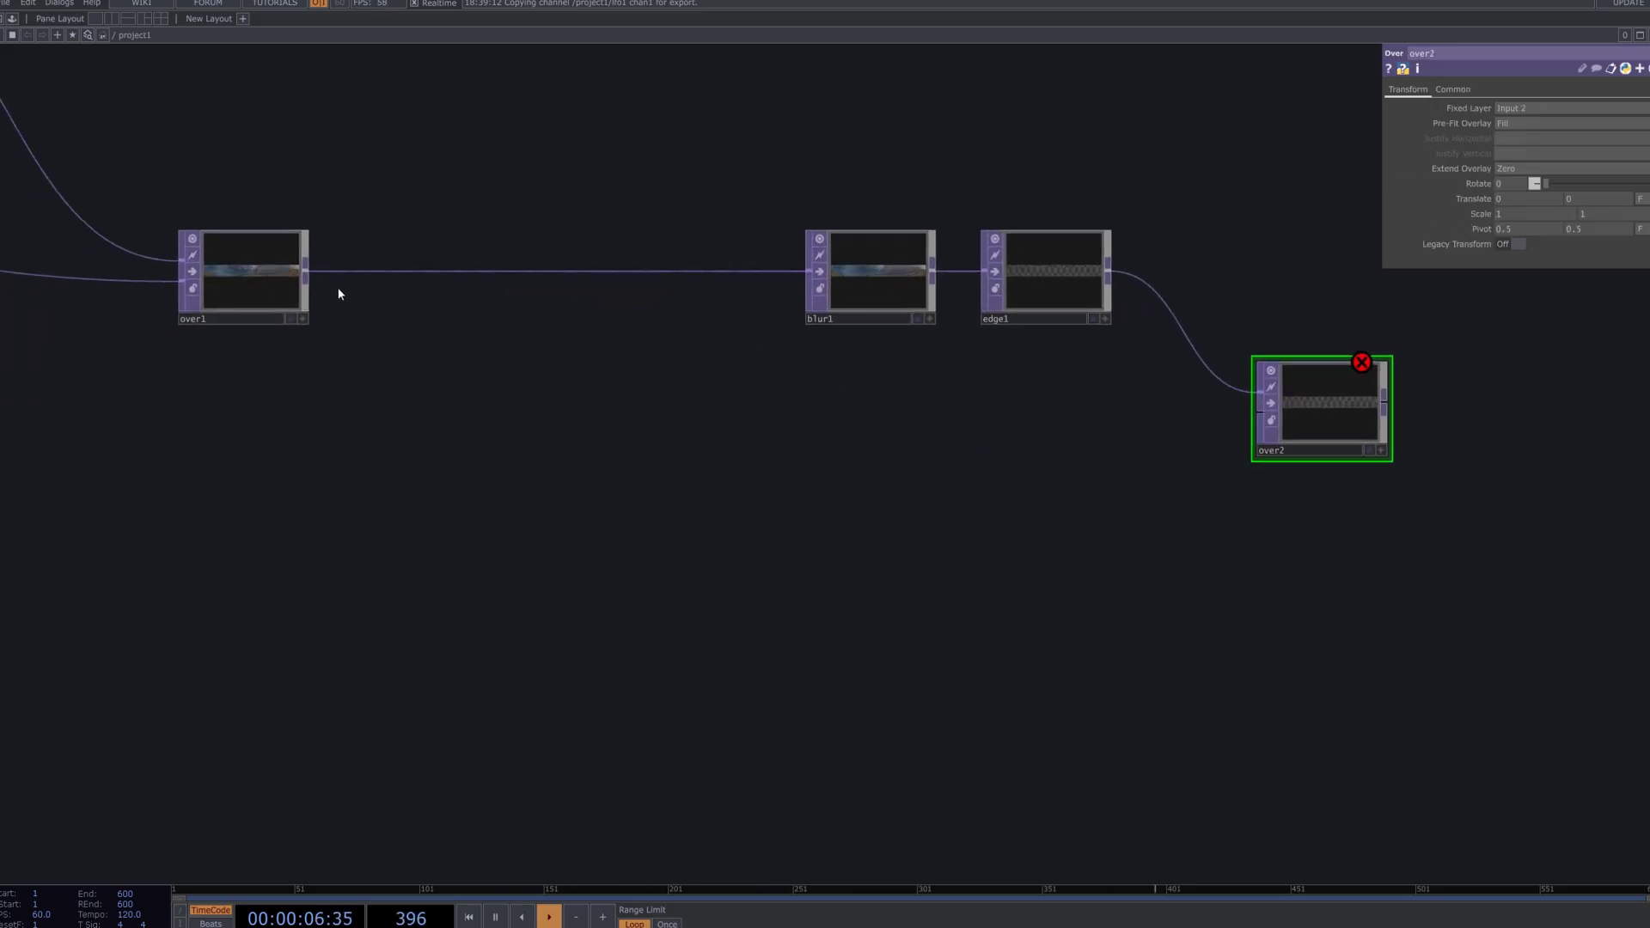
drag(306, 273, 1259, 418)
scroll(1372, 418, up, 5)
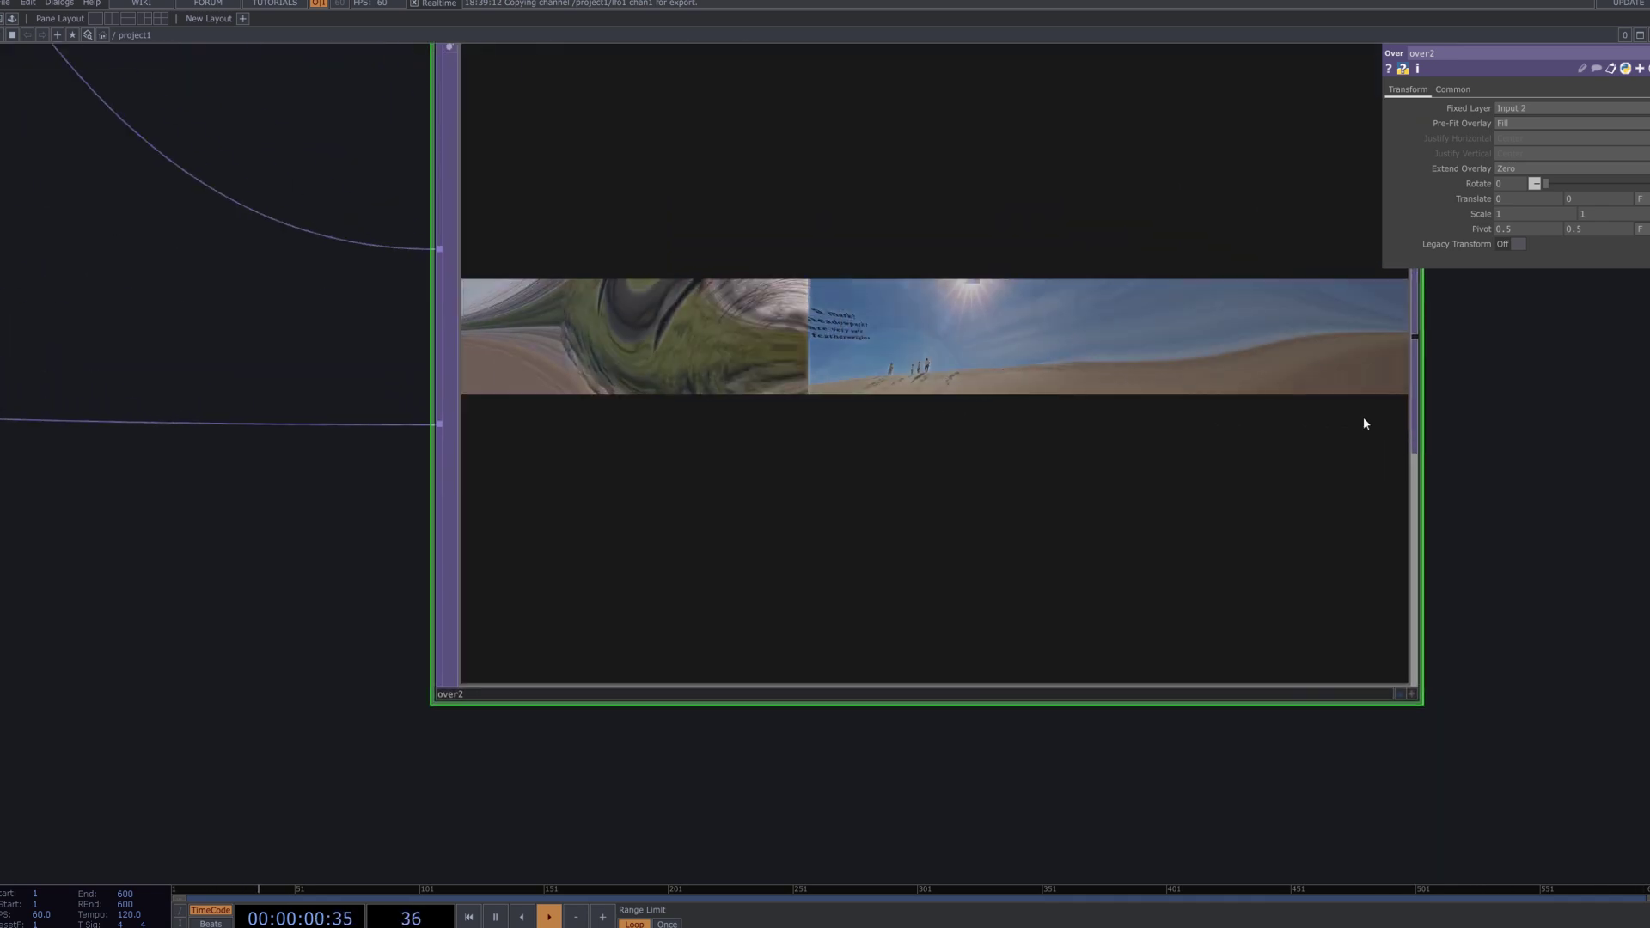
scroll(1002, 361, up, 5)
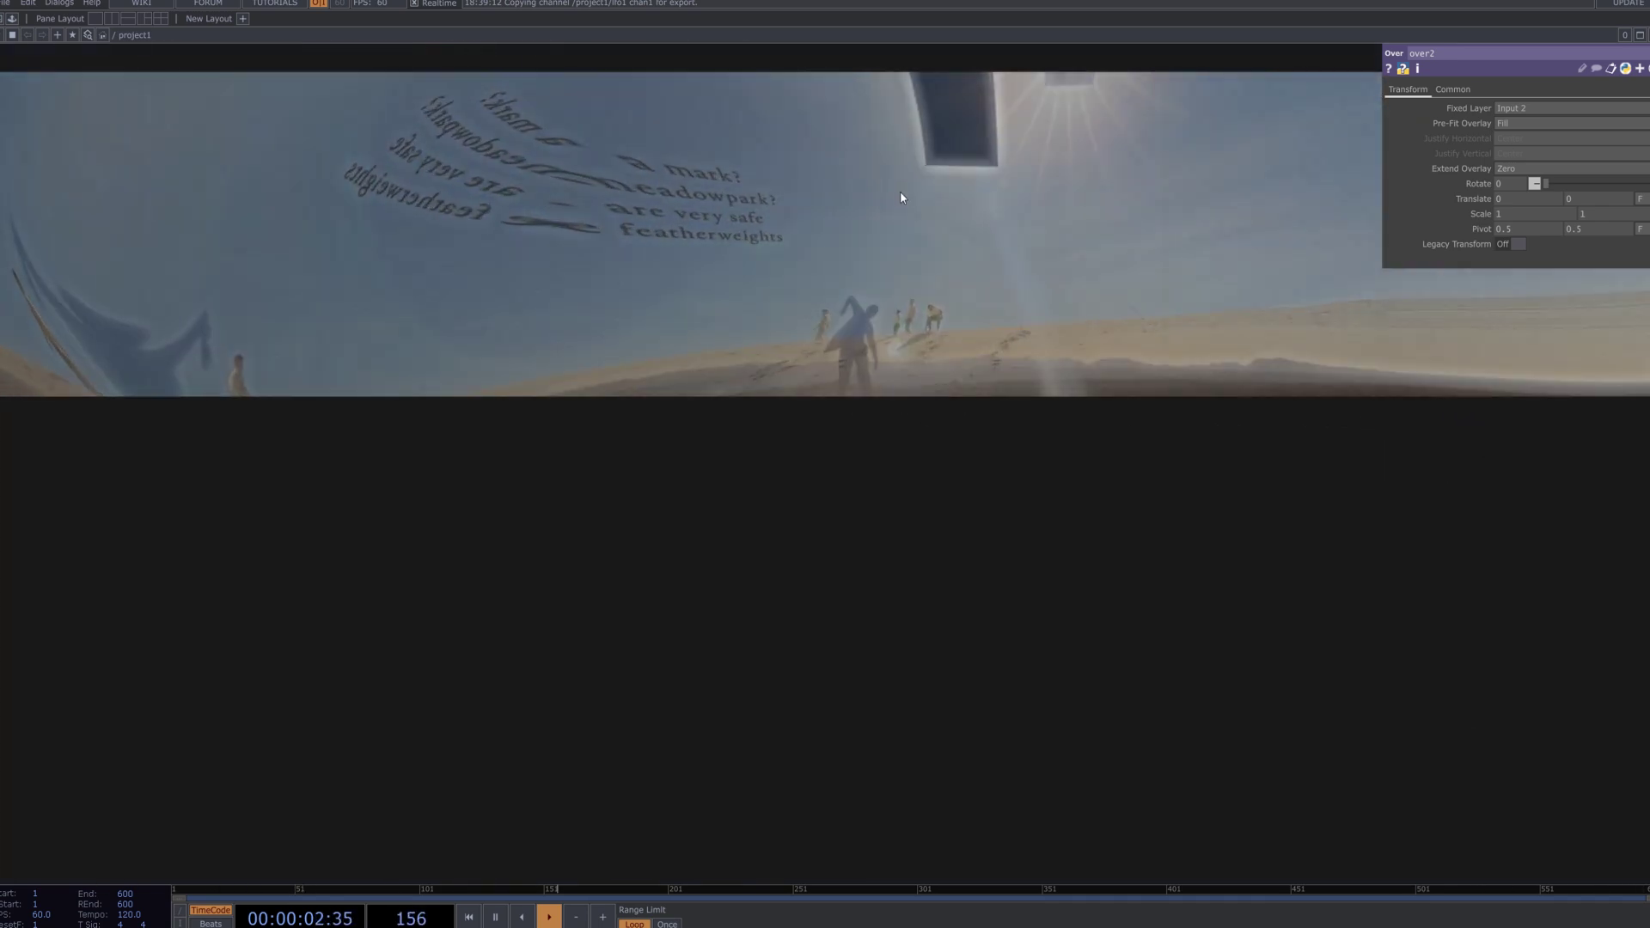
scroll(925, 260, down, 2)
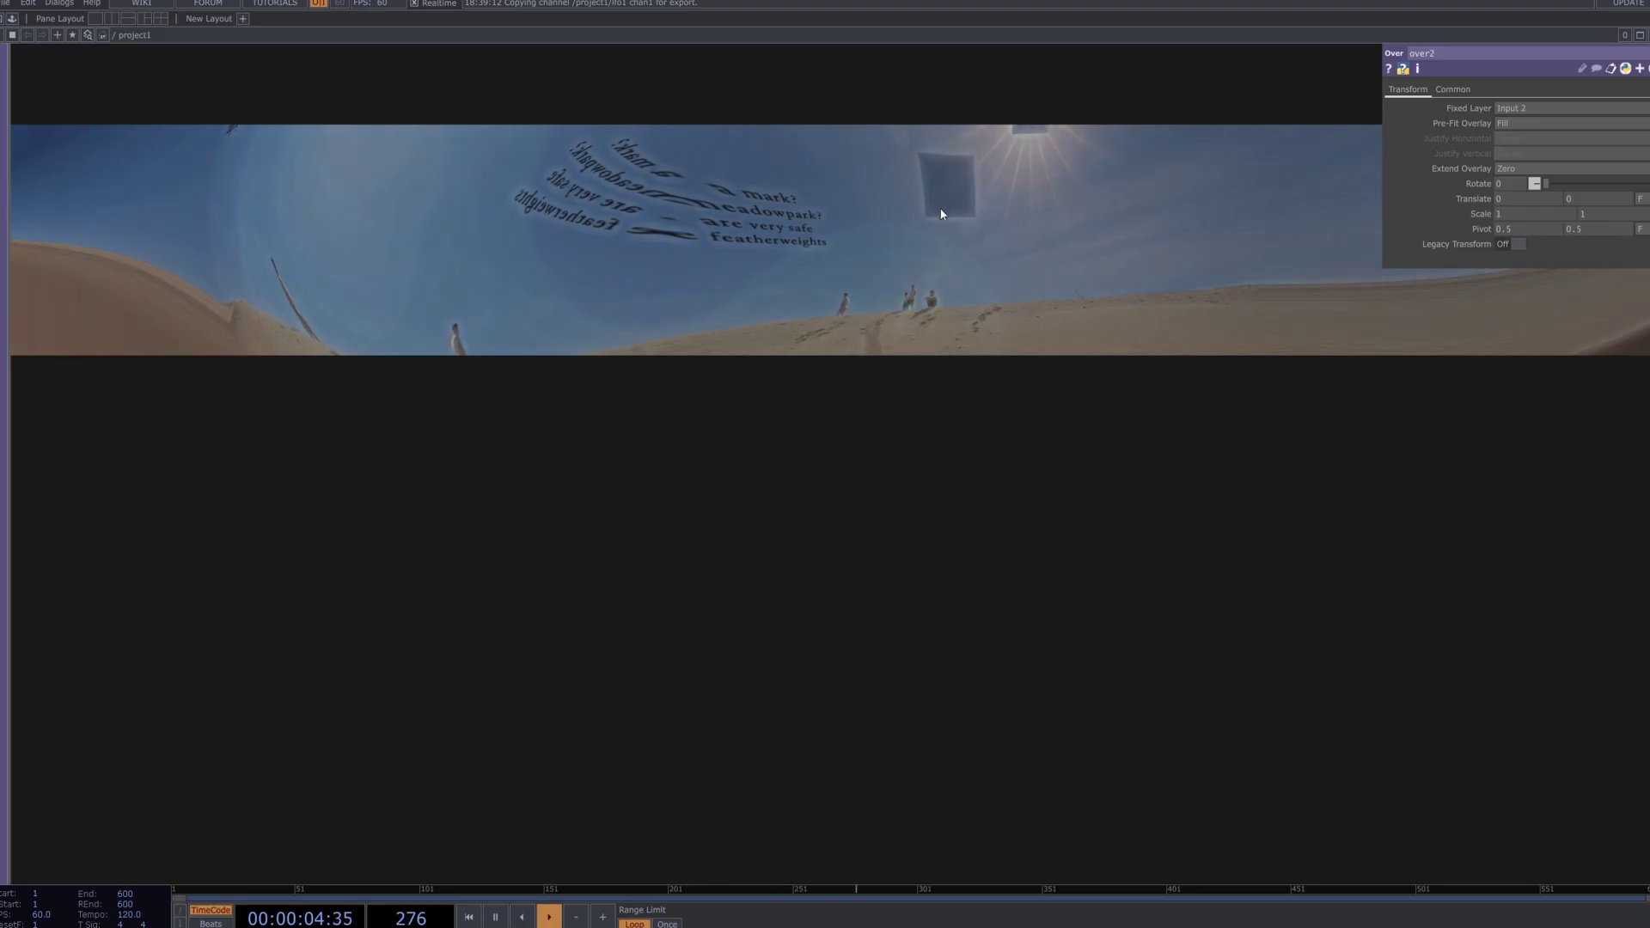
scroll(891, 259, down, 5)
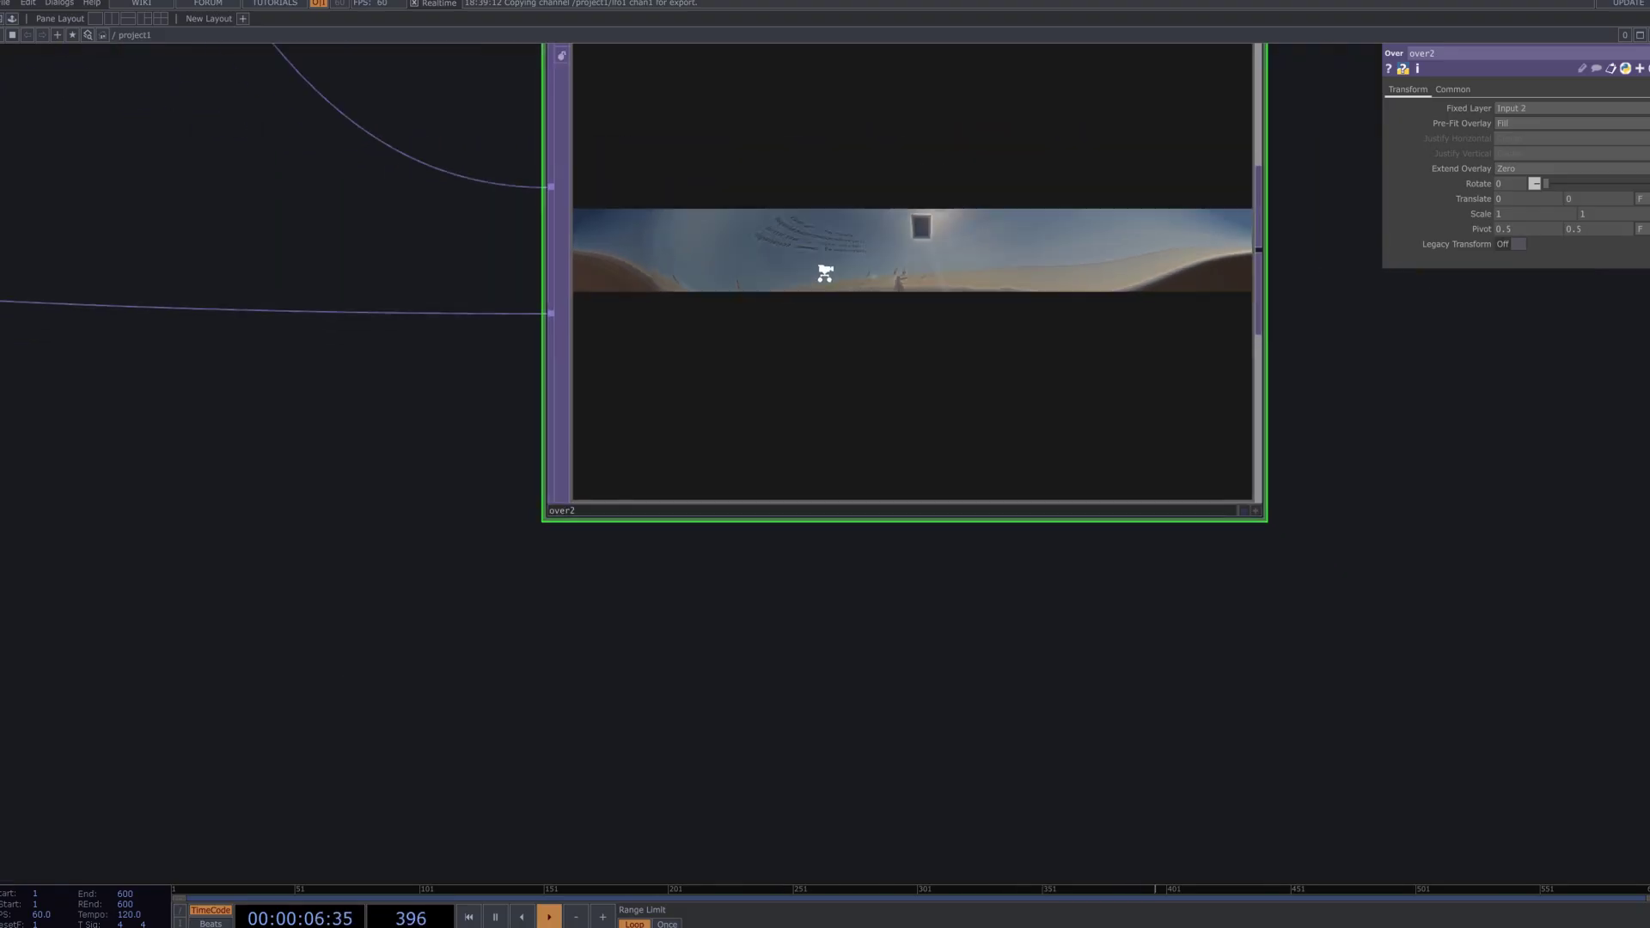
scroll(822, 272, down, 5)
drag(841, 270, 892, 325)
drag(1066, 305, 819, 318)
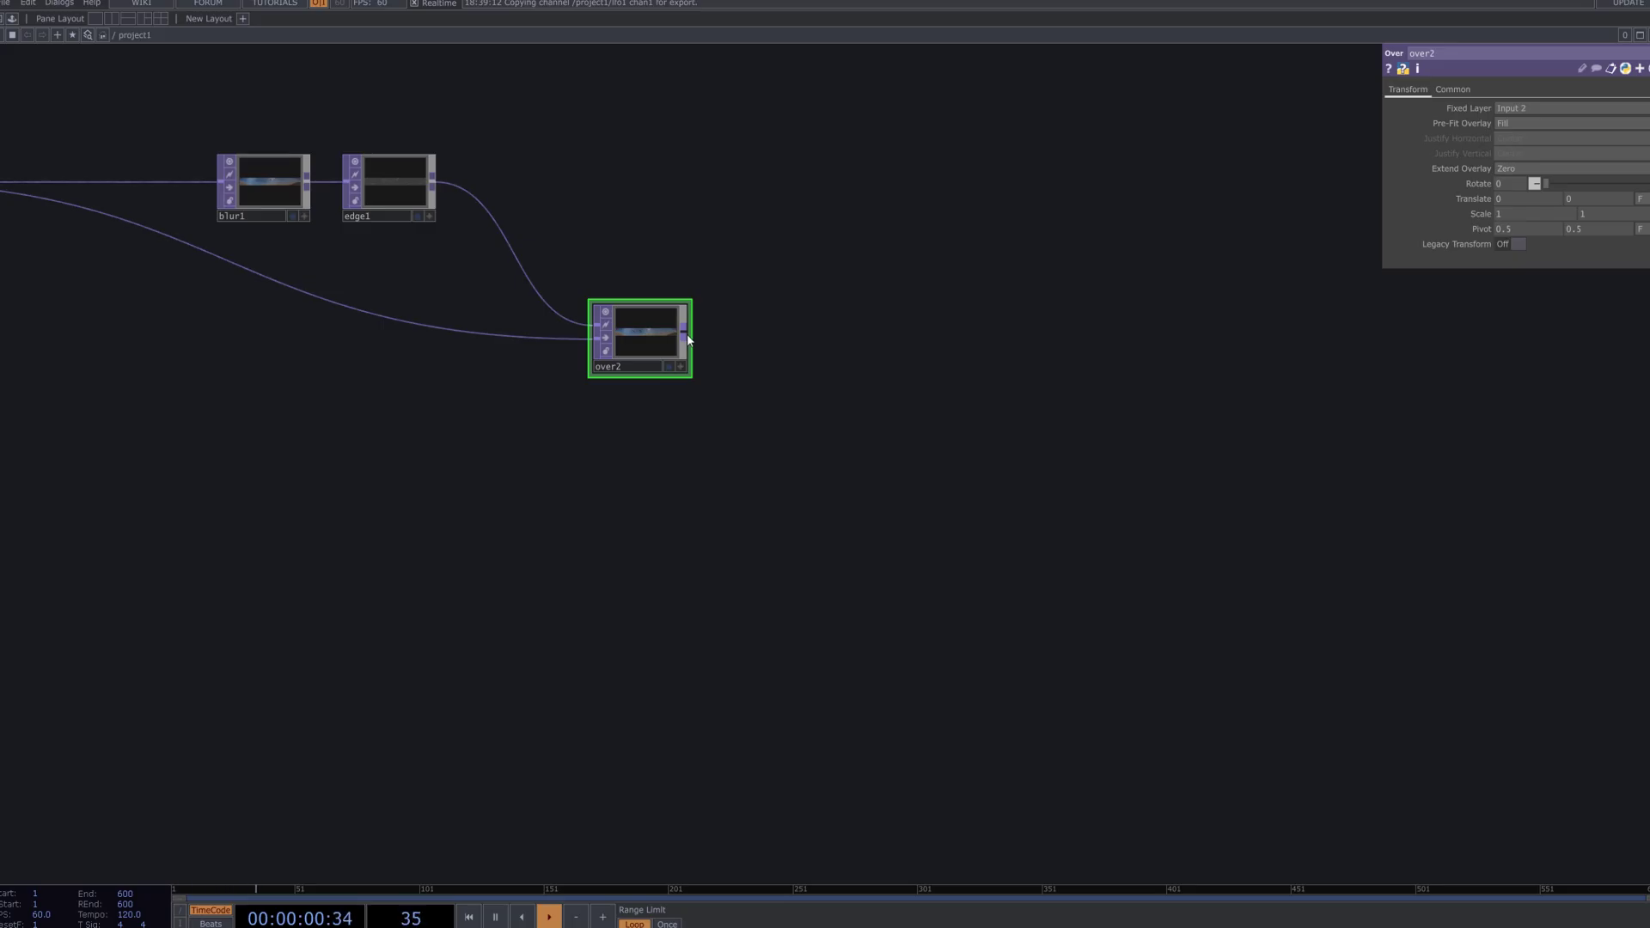
Append mono1 after over2 and lower its Monochrome amount to about 0.145.
right_click(686, 336)
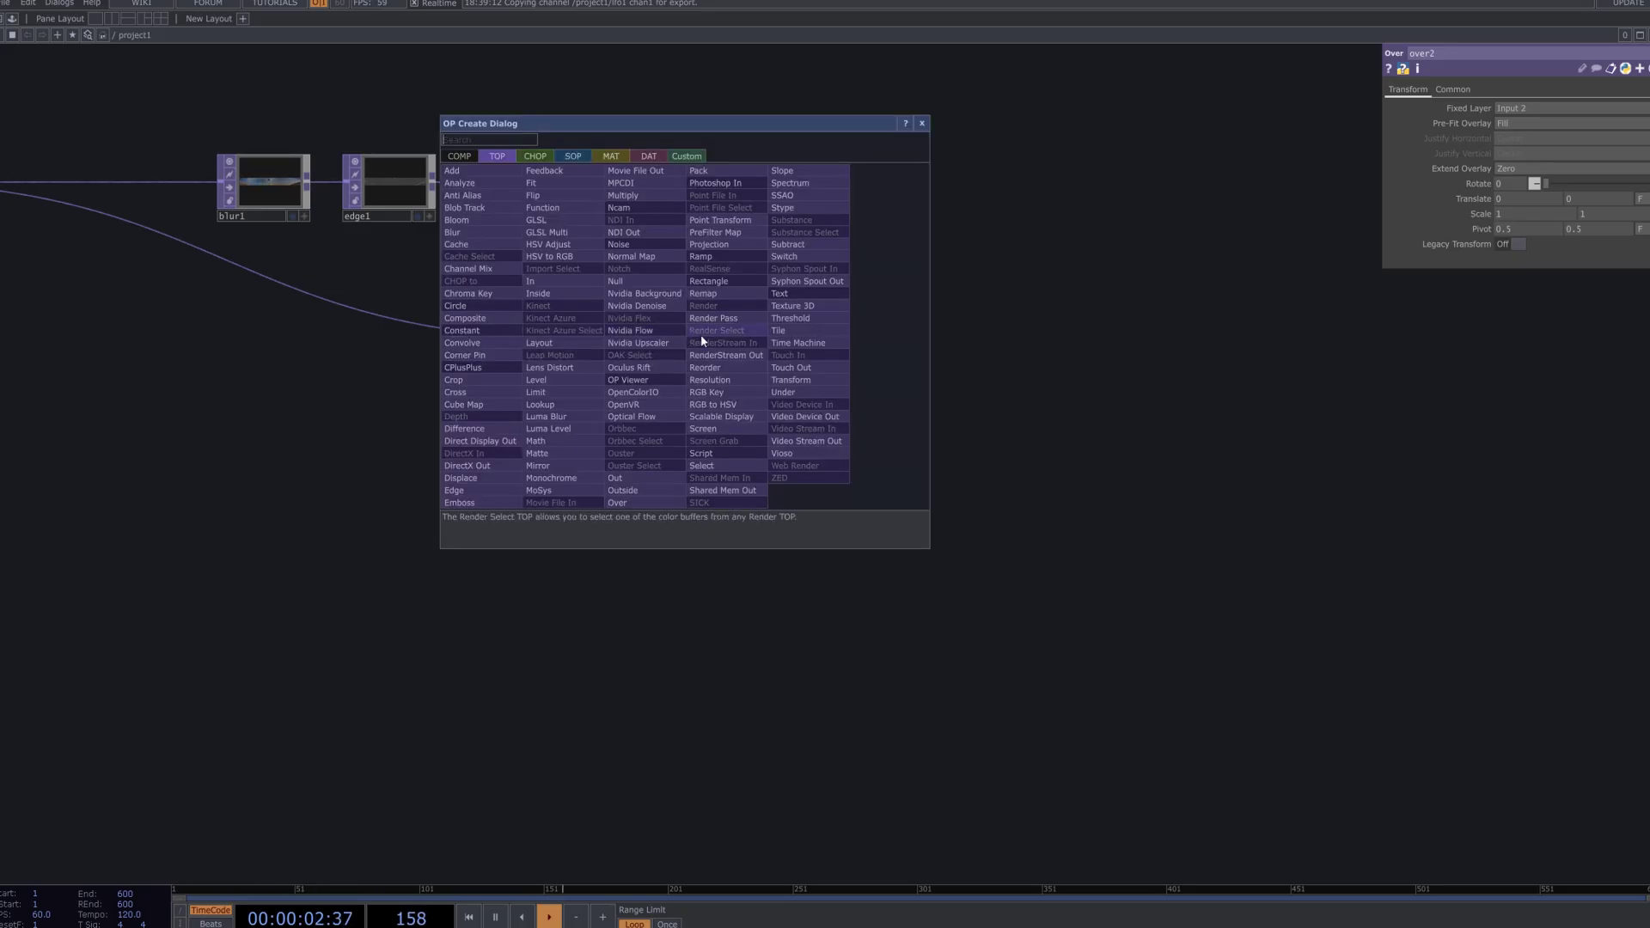
text(mo)
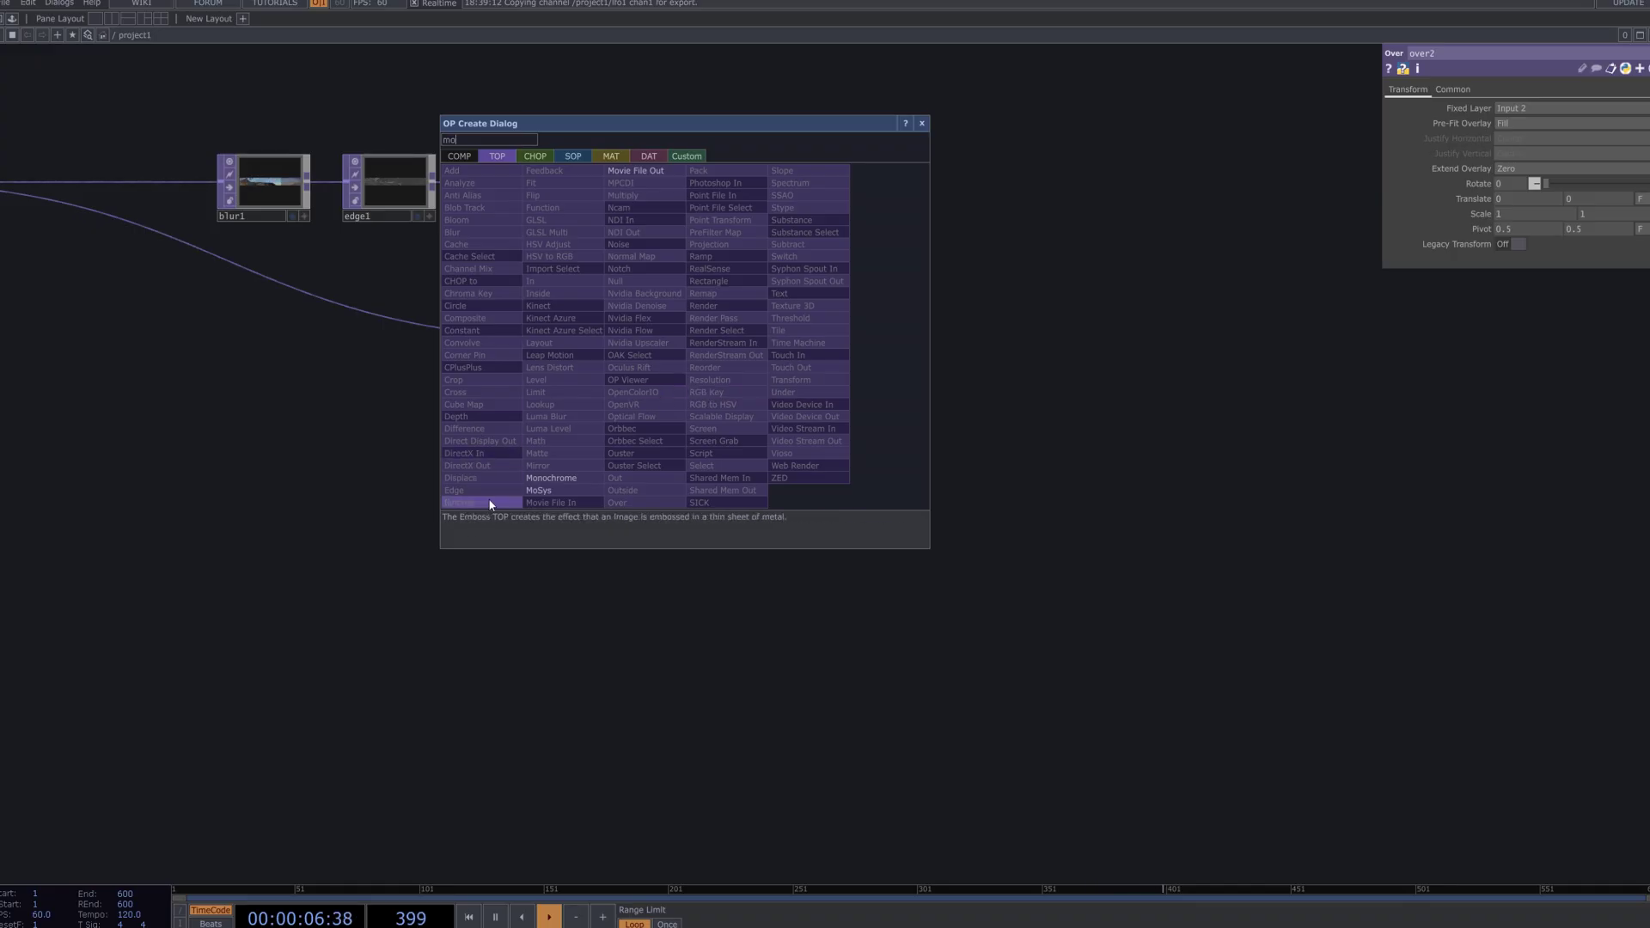
click(540, 478)
click(868, 338)
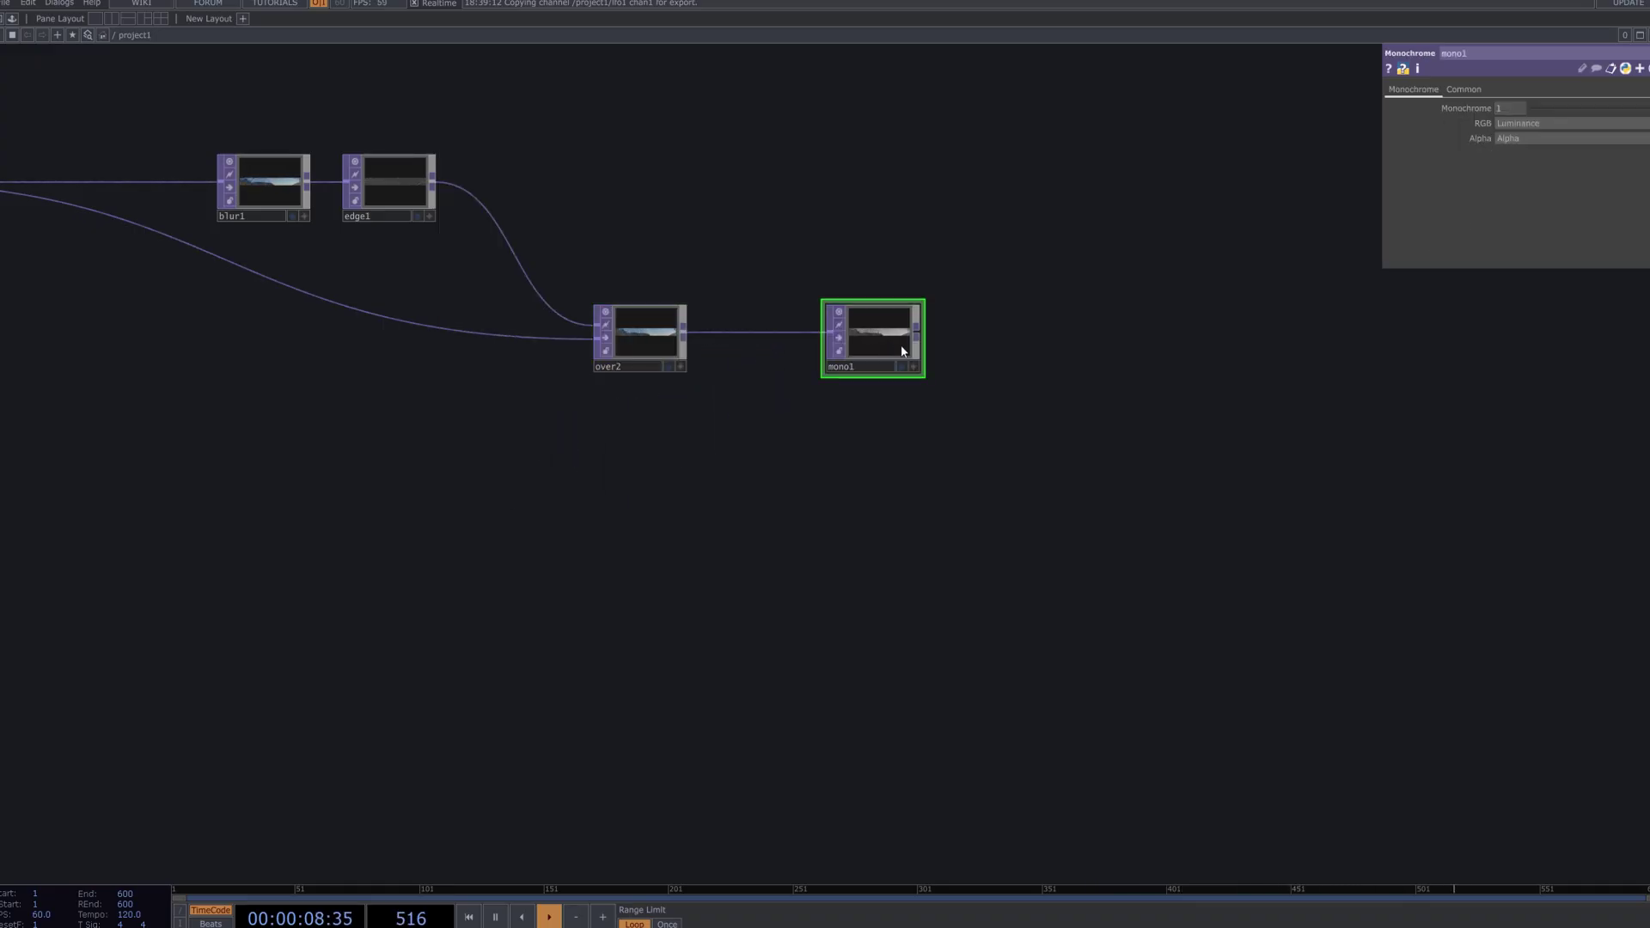
scroll(899, 340, up, 8)
scroll(899, 339, up, 3)
scroll(1057, 257, down, 2)
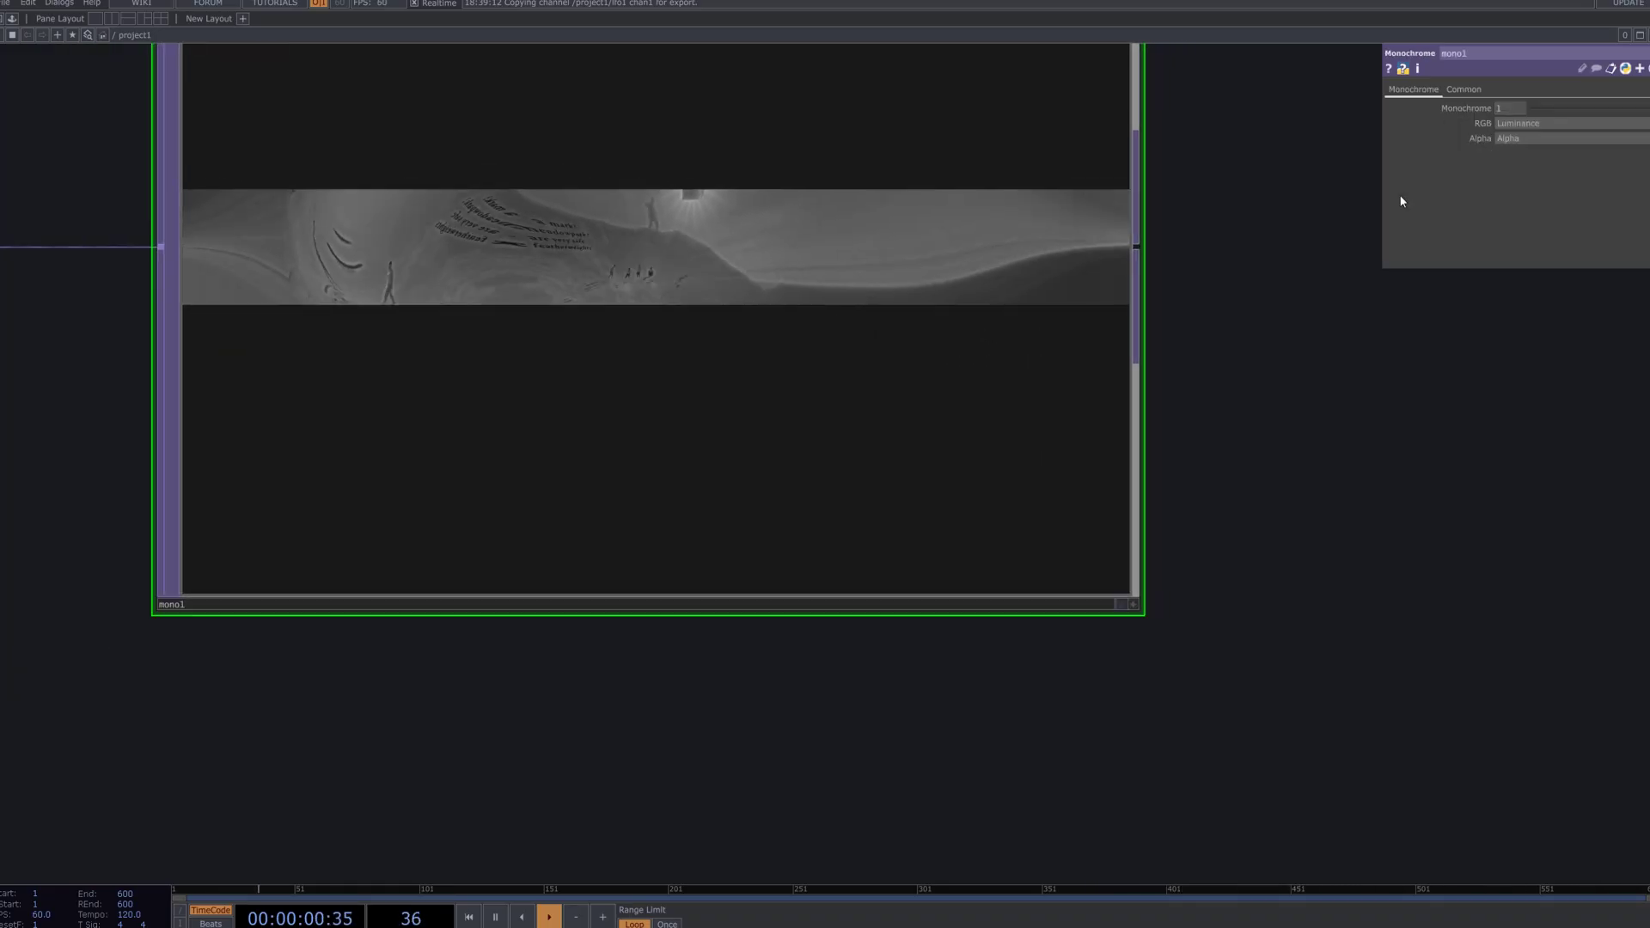
click(1630, 110)
drag(1632, 117, 1554, 135)
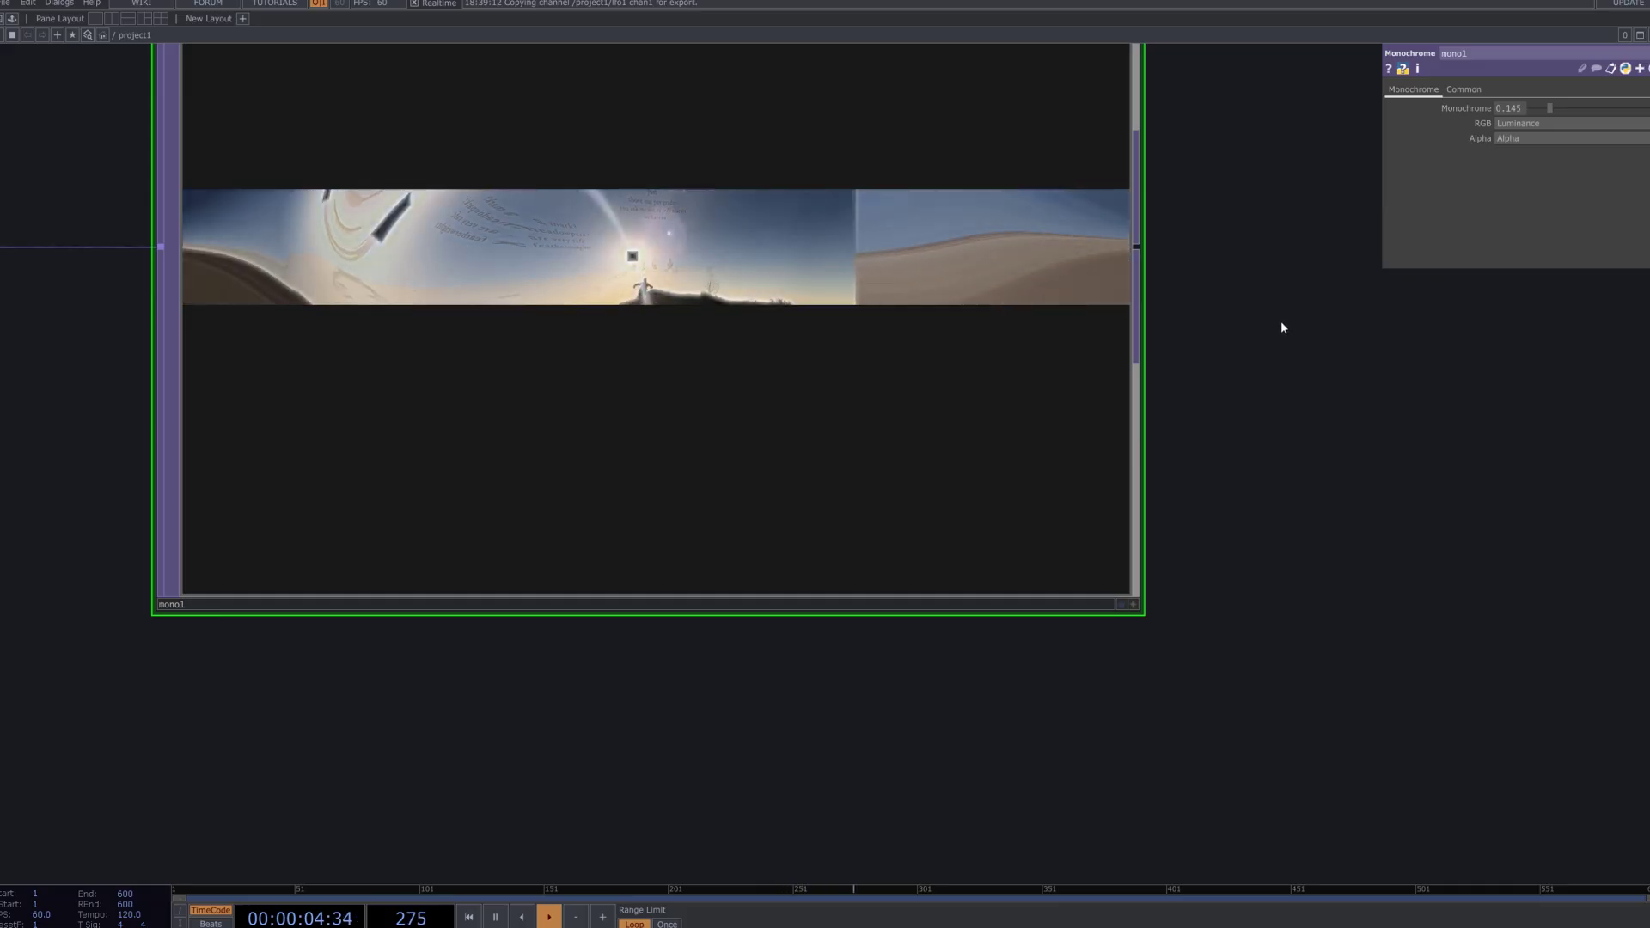
scroll(1277, 320, down, 5)
drag(1145, 413, 653, 506)
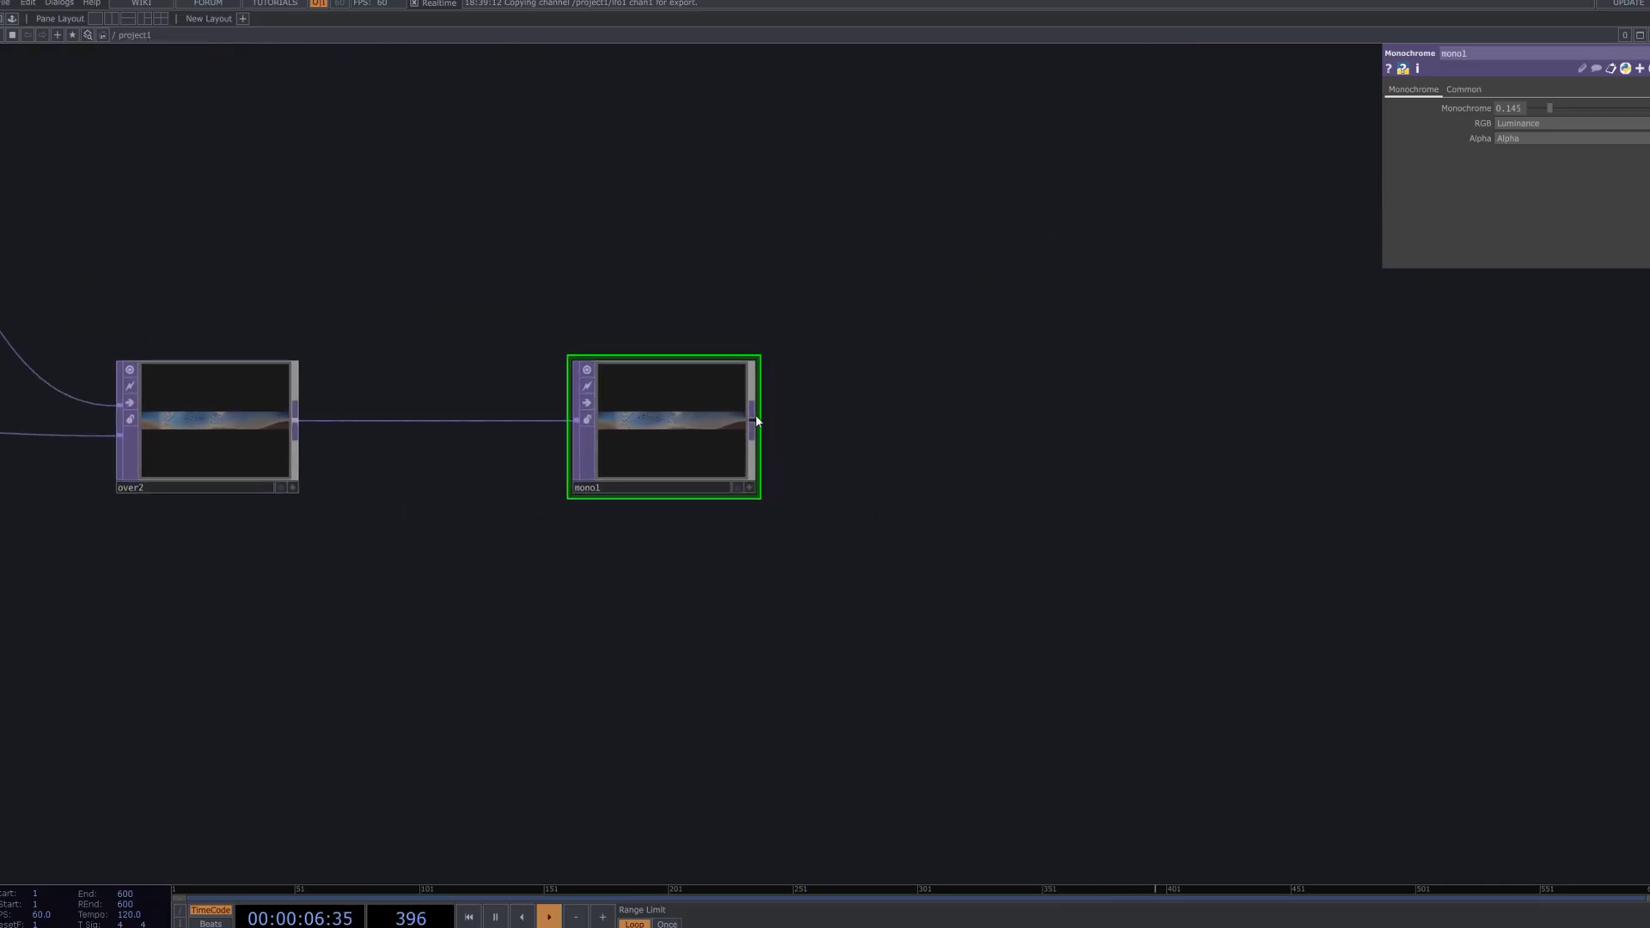
Add a Bloom TOP, bloom1, after mono1 and line it up with mono1.
right_click(755, 418)
text(bl)
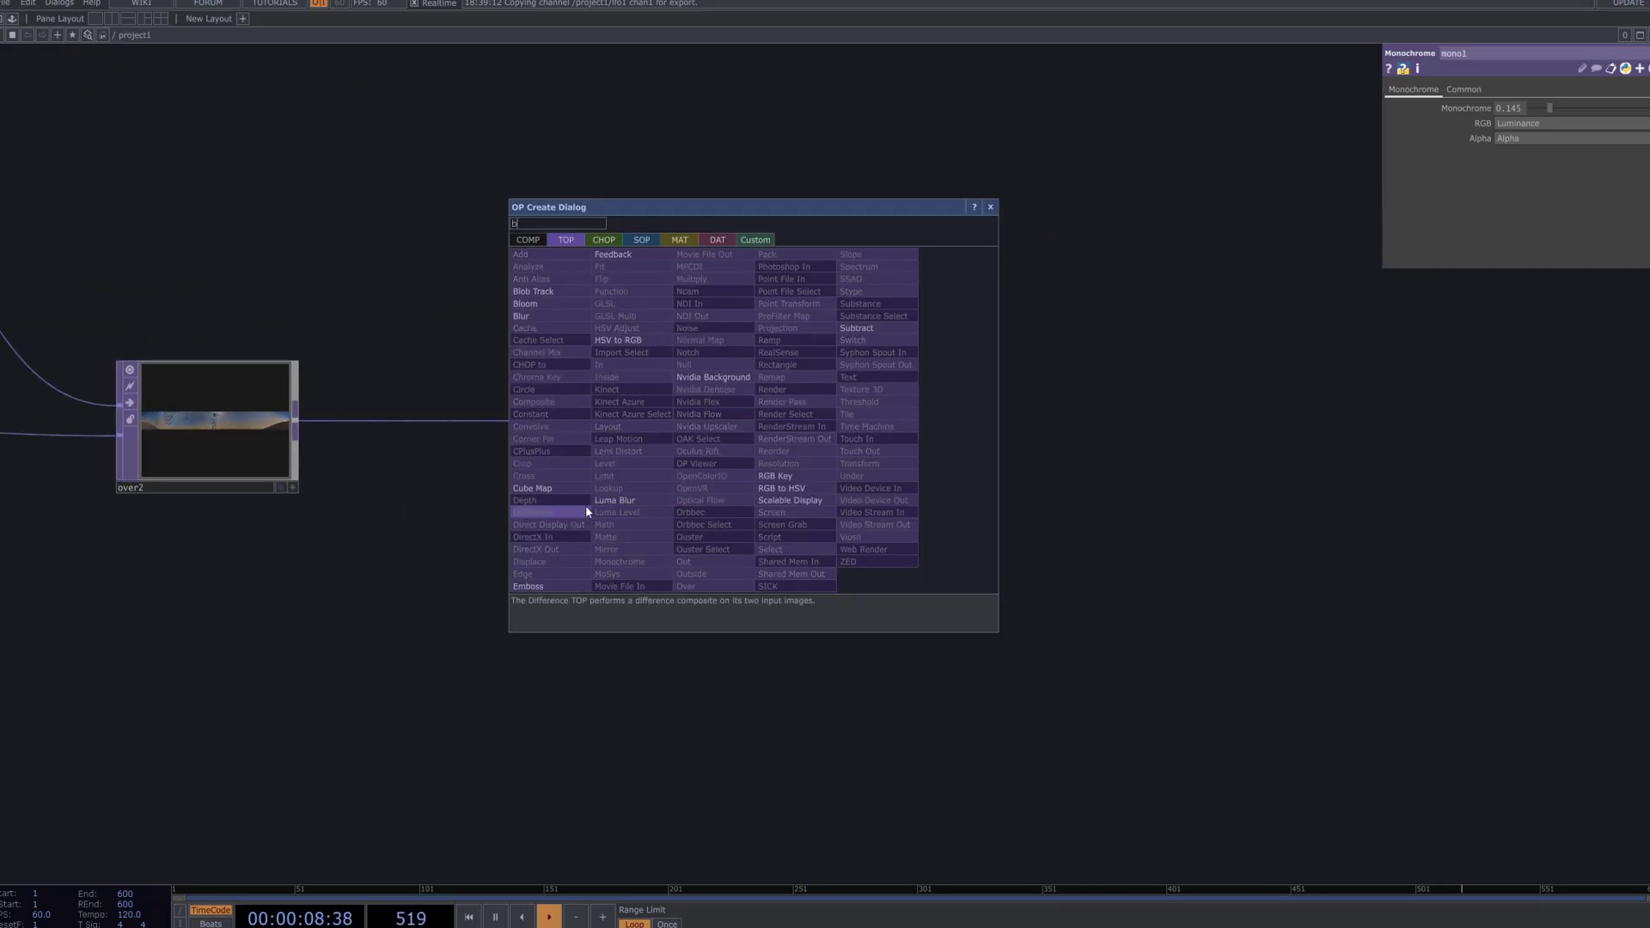
click(555, 305)
click(1055, 461)
drag(1076, 459, 1040, 425)
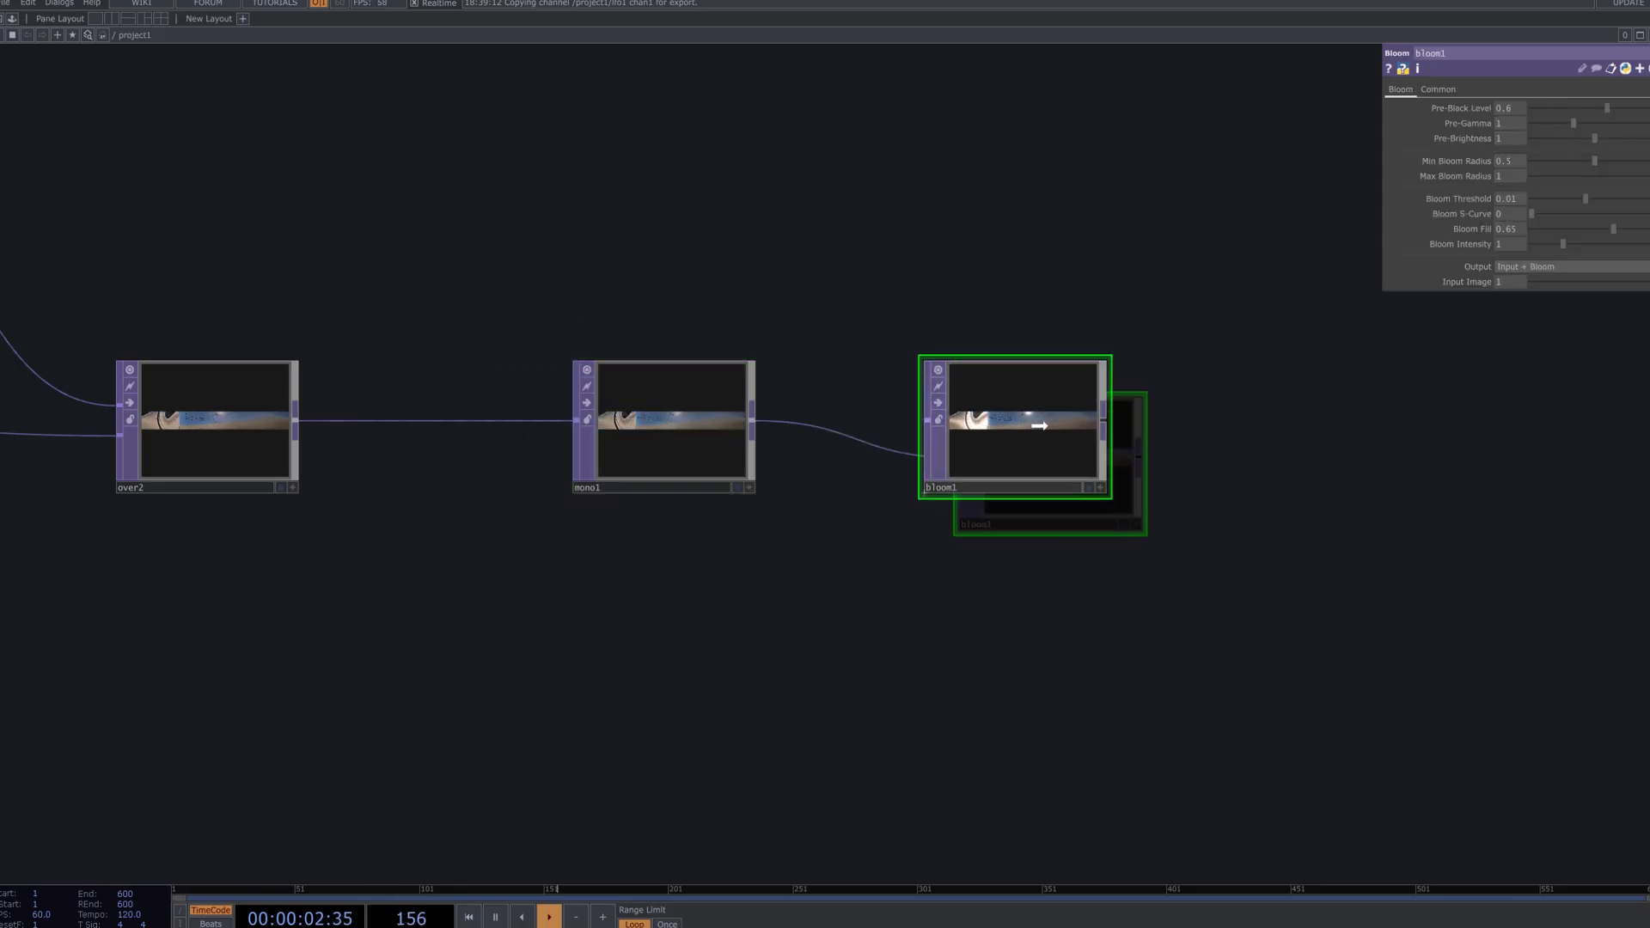
scroll(1056, 433, up, 5)
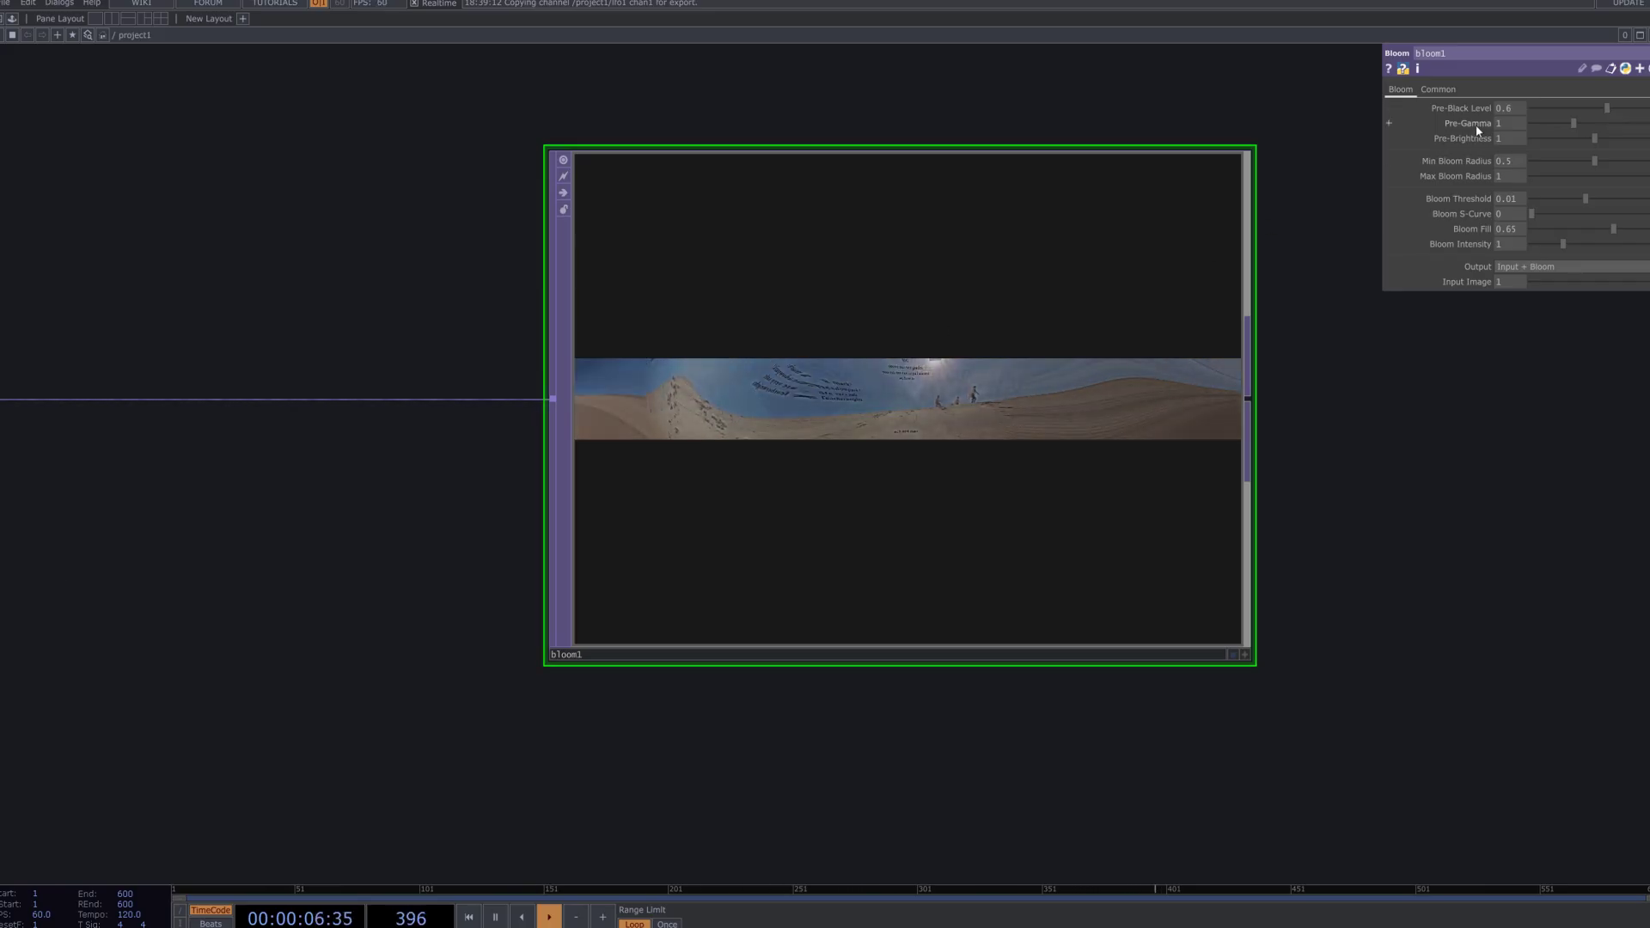
Try different bloom1 Pre-Black Level values, settling it near 0.658.
drag(1609, 110, 1613, 110)
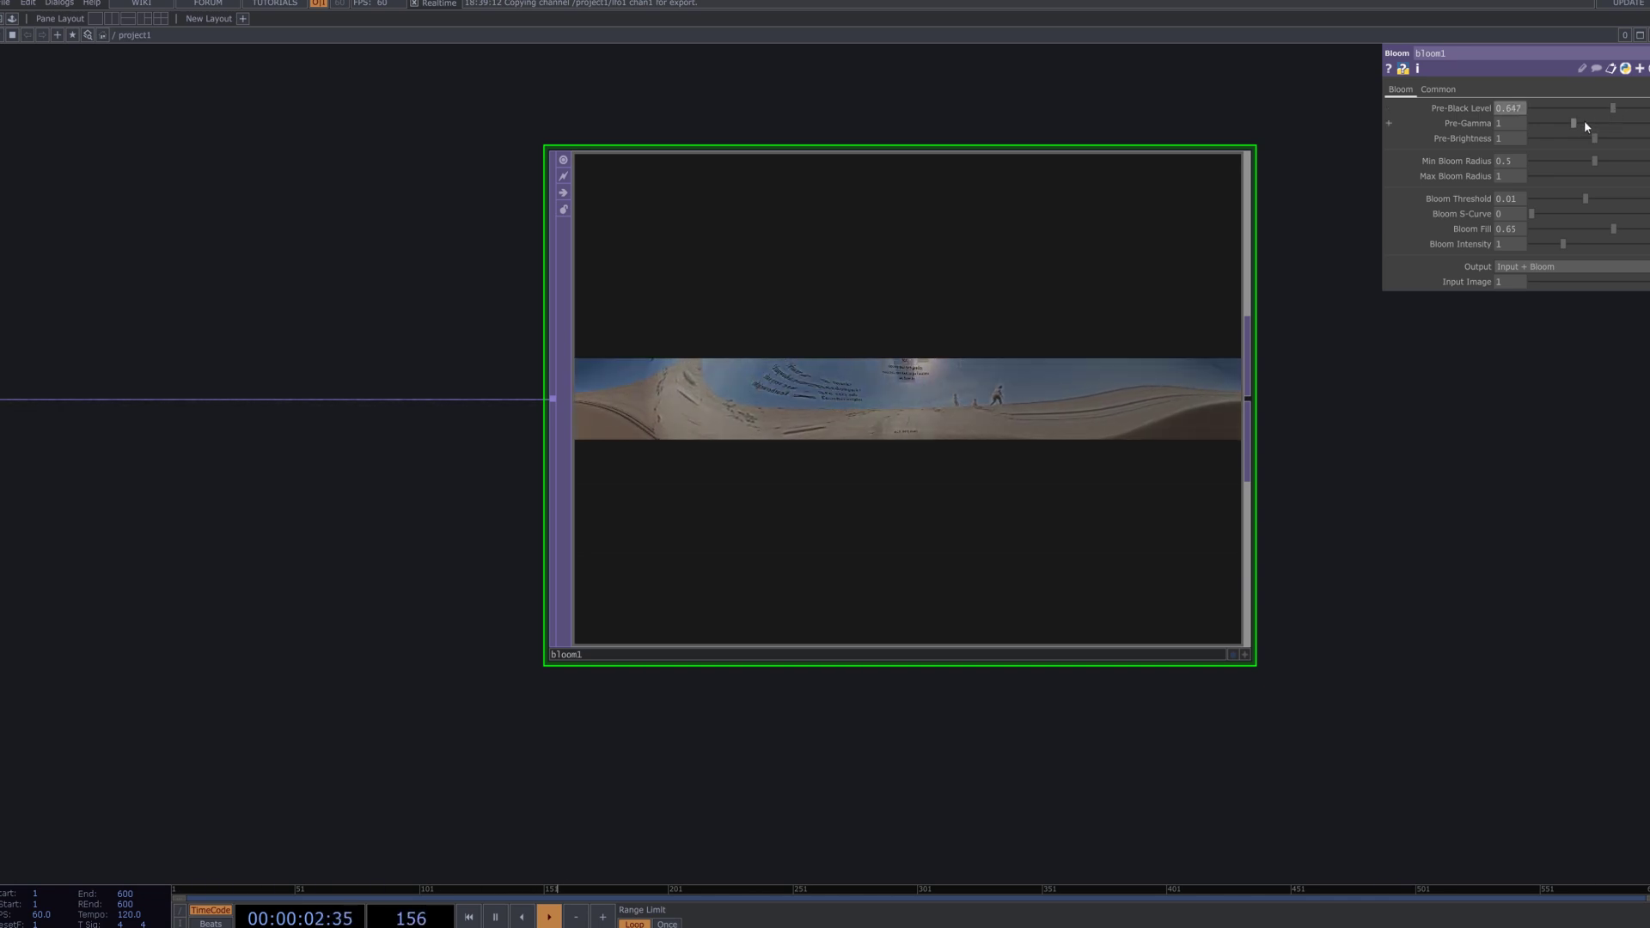
drag(1574, 123, 1409, 145)
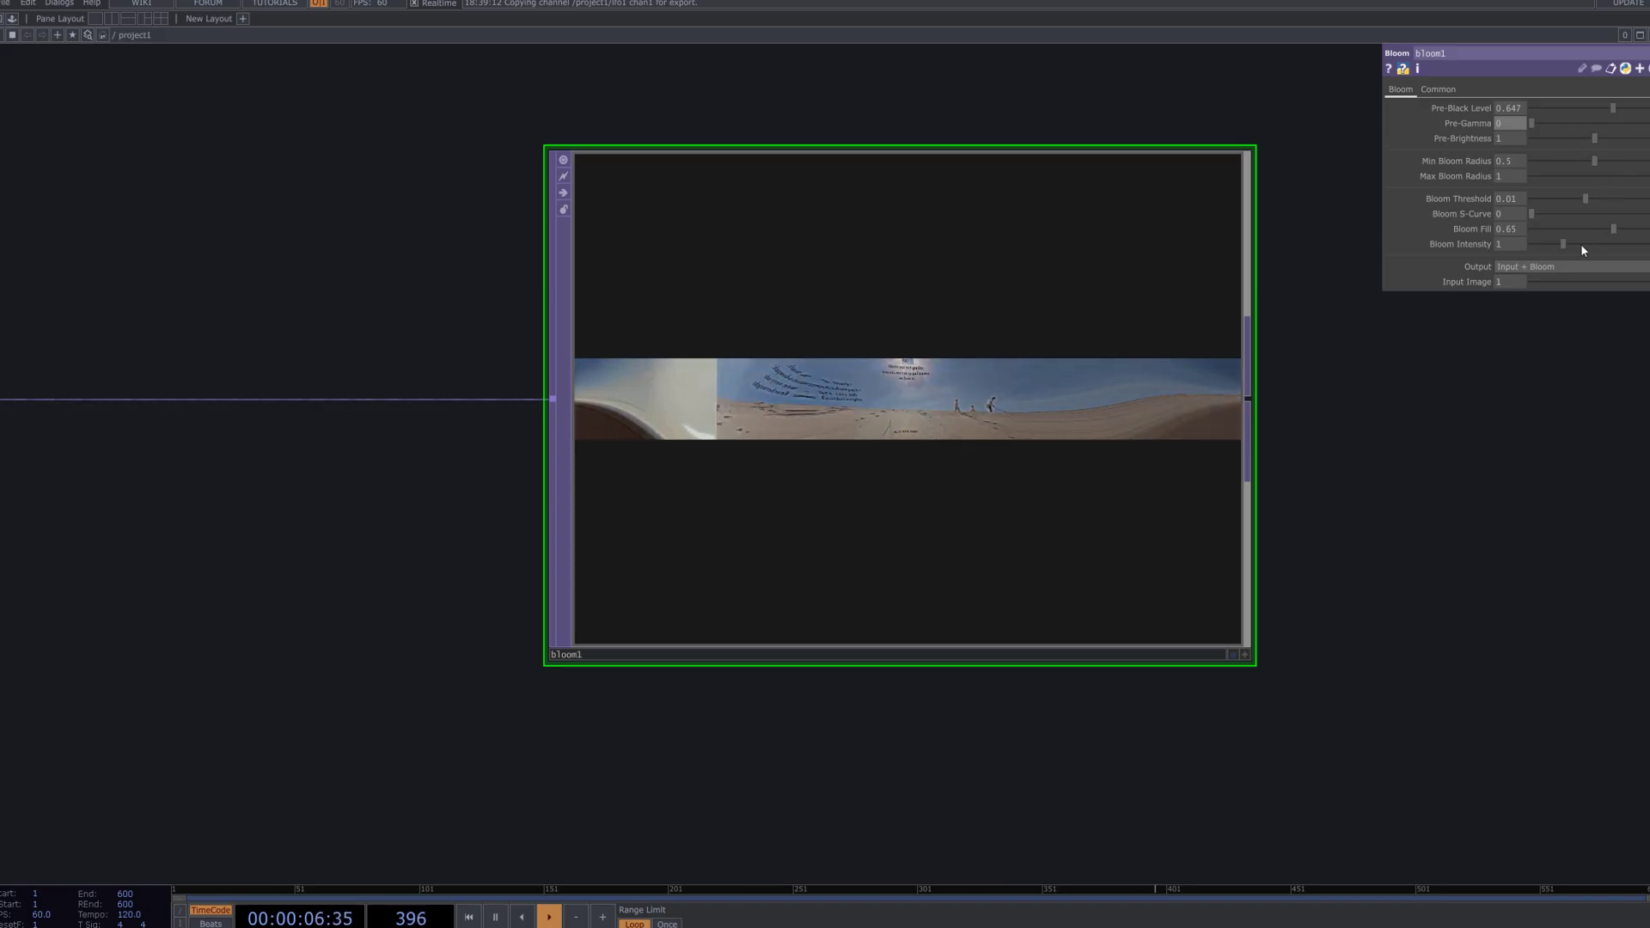
scroll(1205, 430, down, 3)
scroll(1207, 435, up, 6)
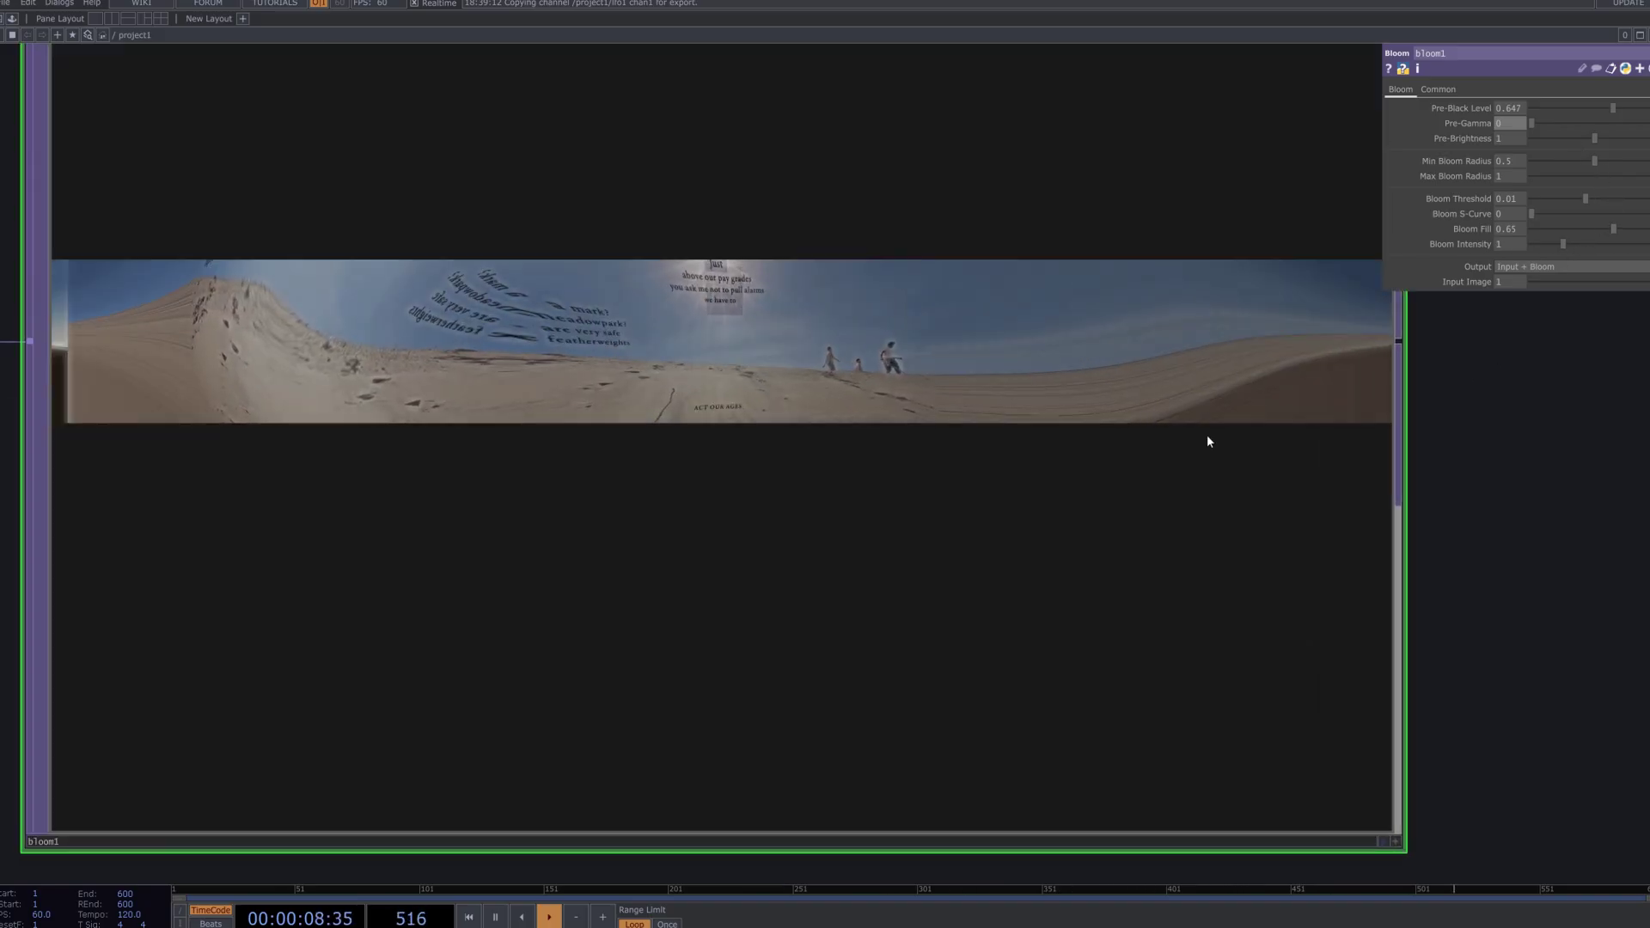
scroll(1207, 435, down, 6)
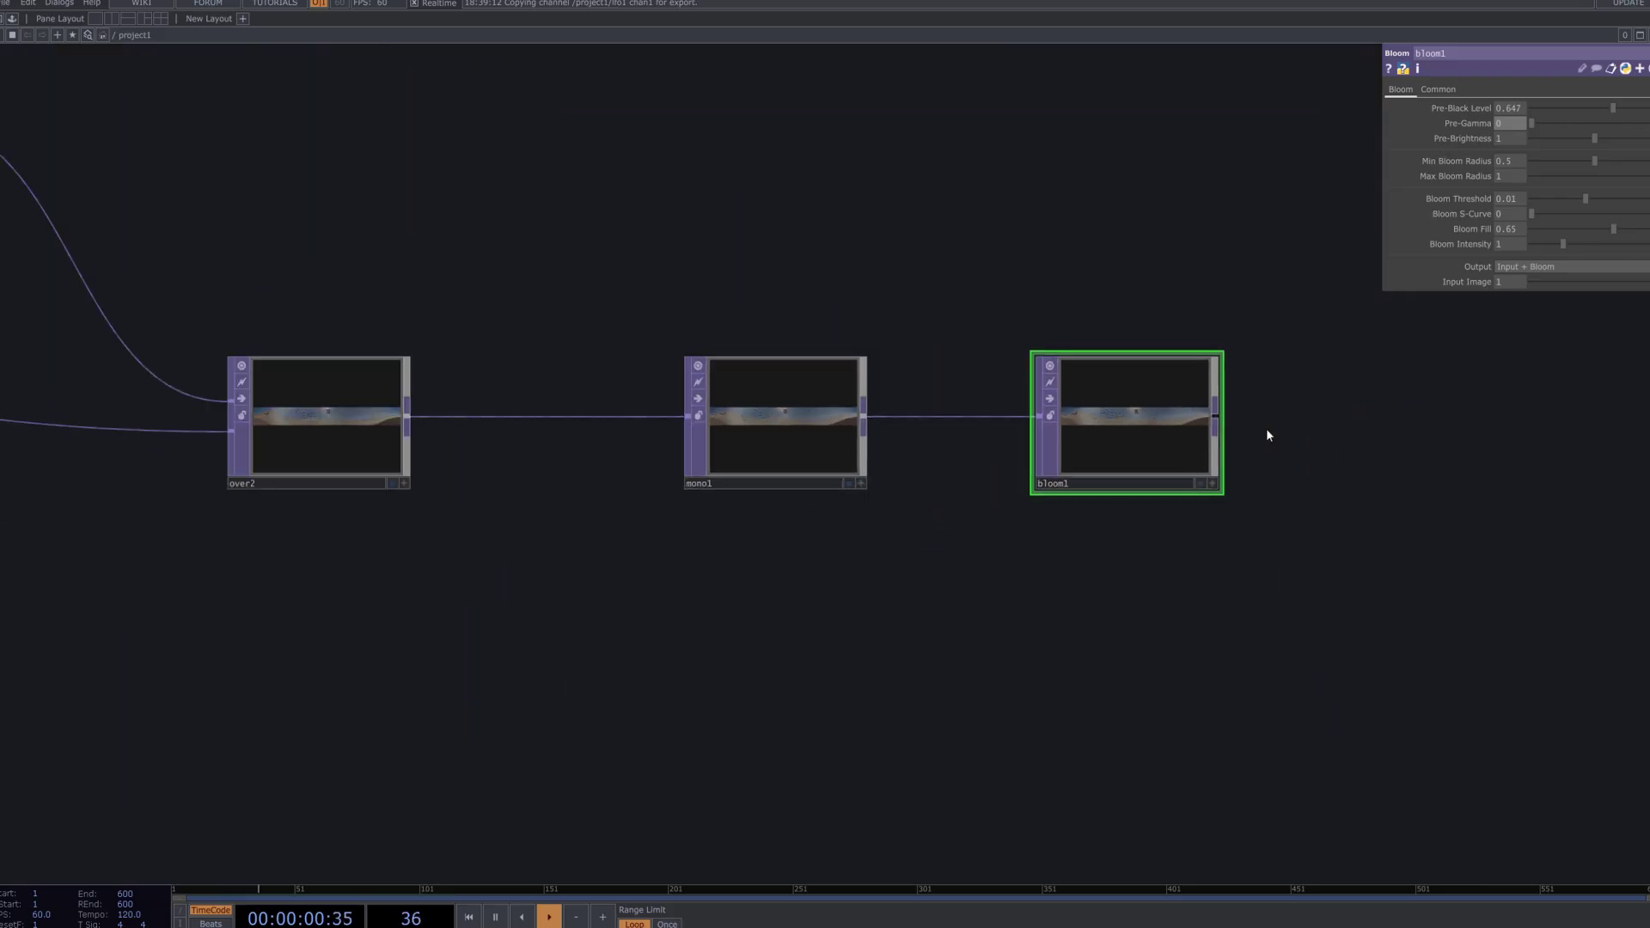
scroll(1267, 435, up, 3)
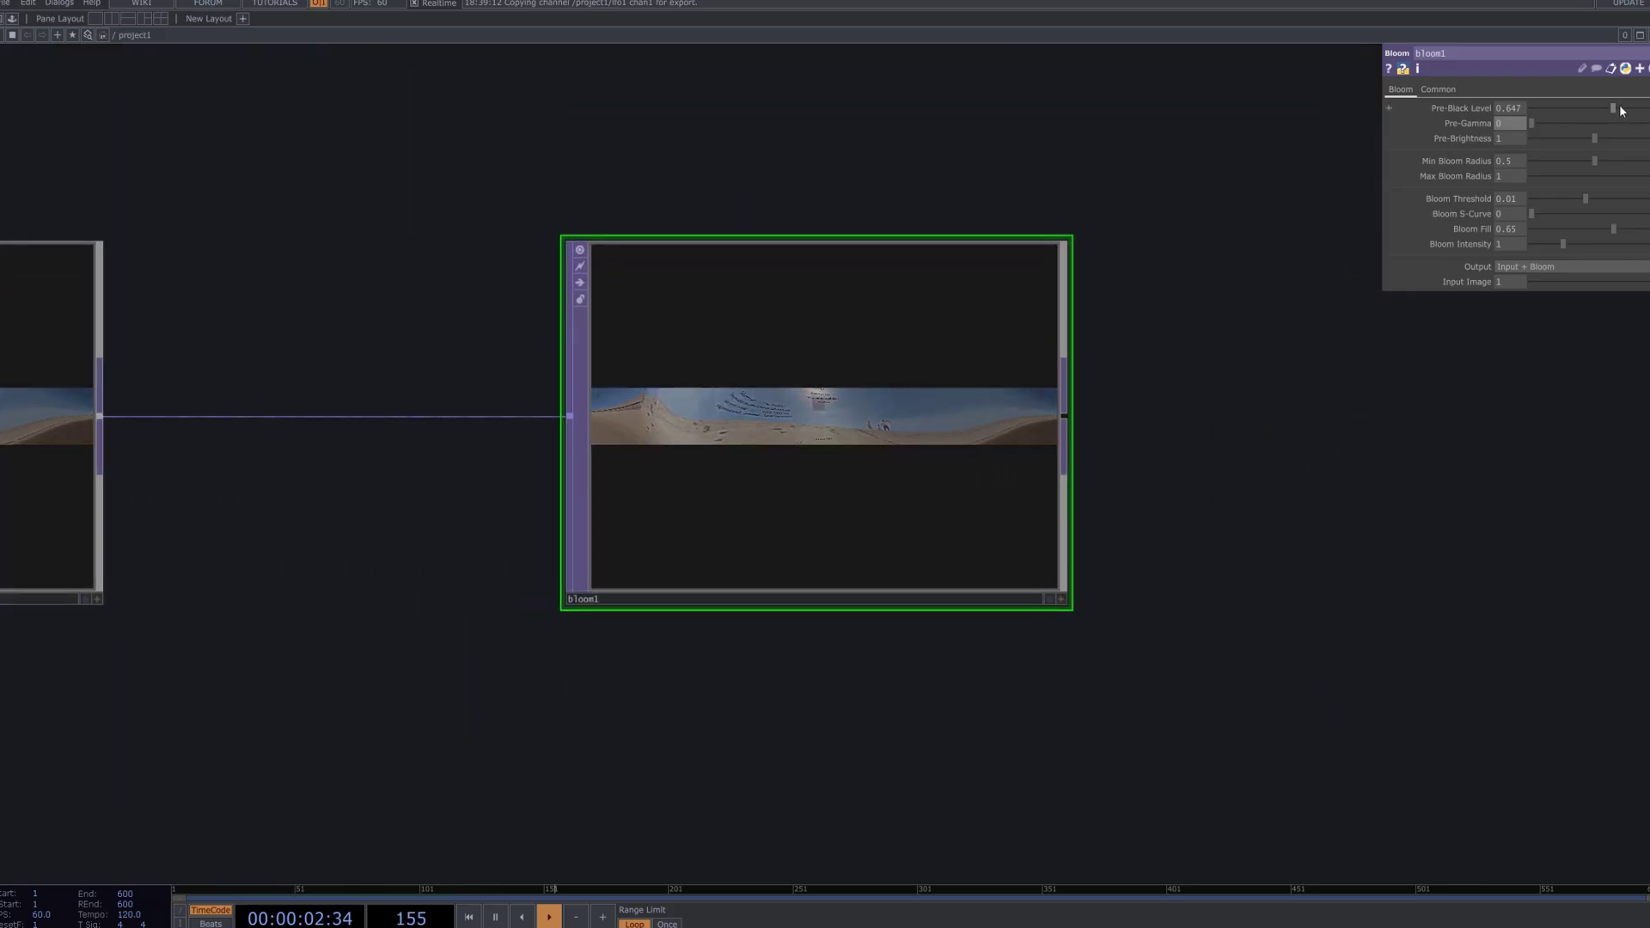
drag(1614, 107, 1584, 141)
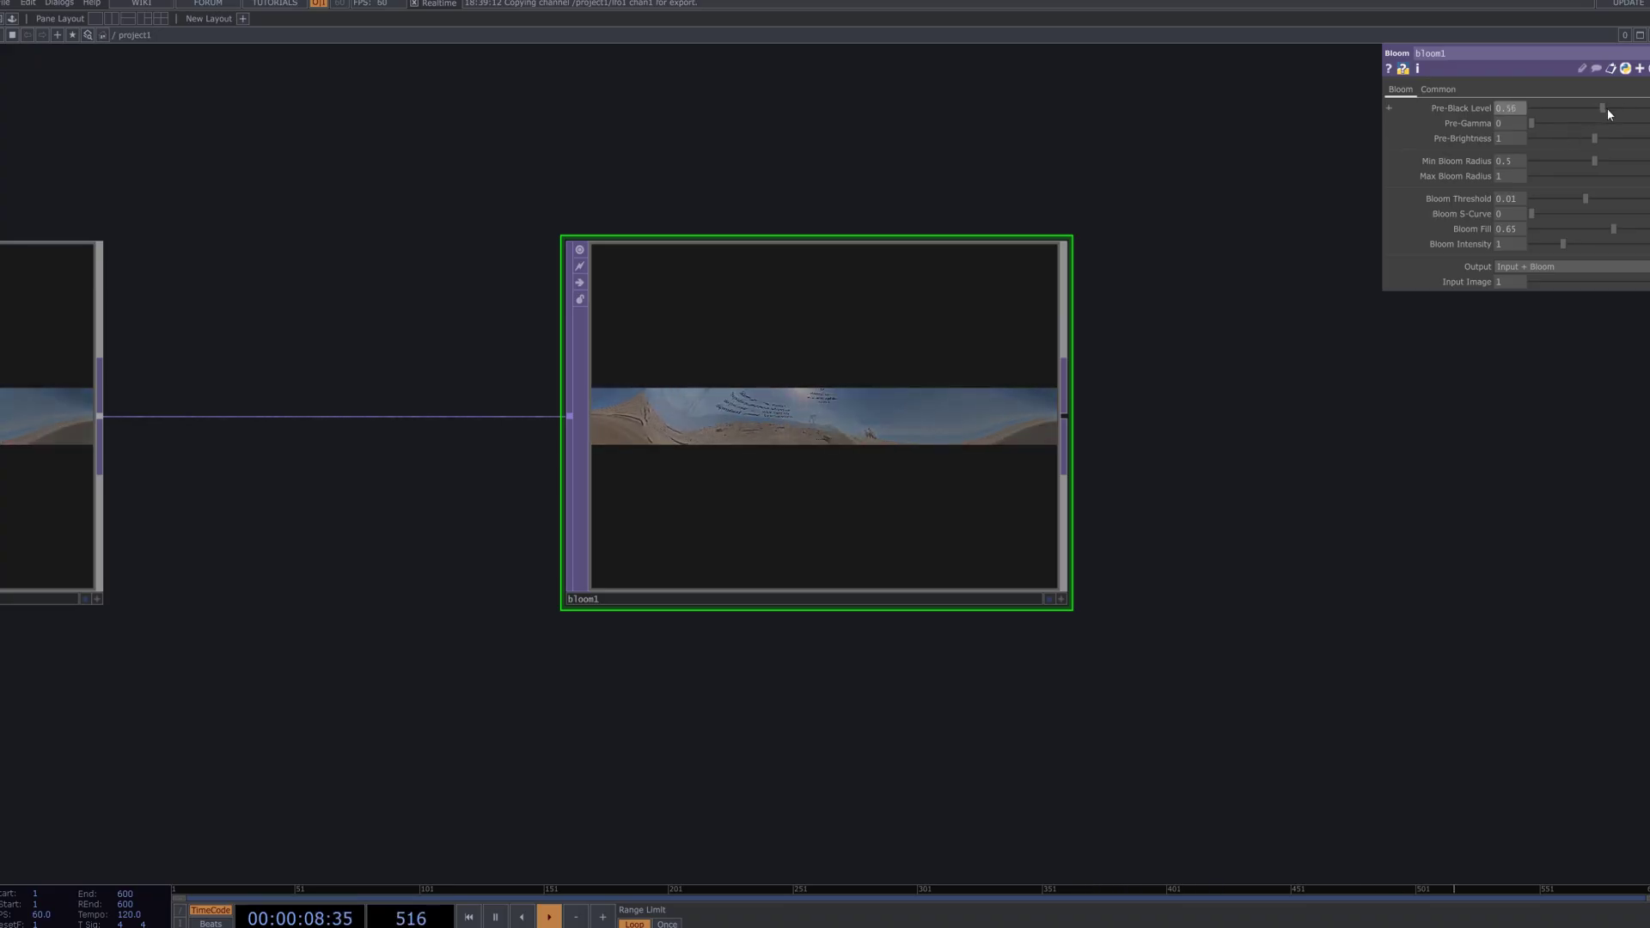
mouse_move(1611, 110)
mouse_down()
mouse_move(1649, 120)
mouse_move(1601, 129)
mouse_up()
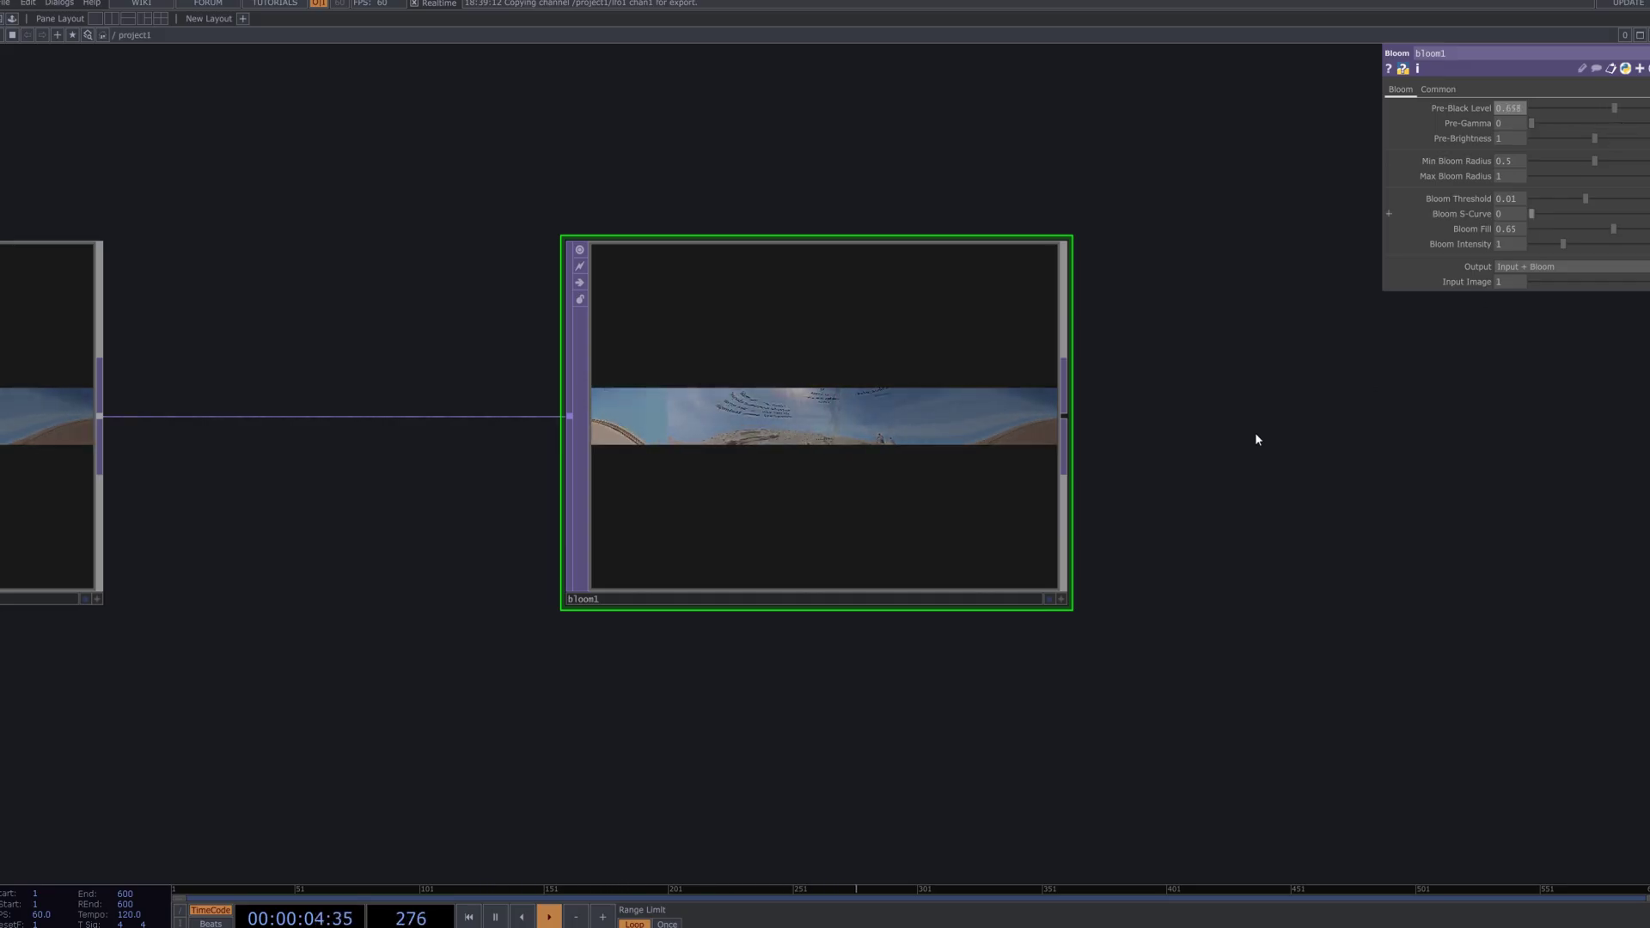
Push bloom1's Pre-Gamma up to 3, then bring it back down to about 1.03.
scroll(951, 469, down, 3)
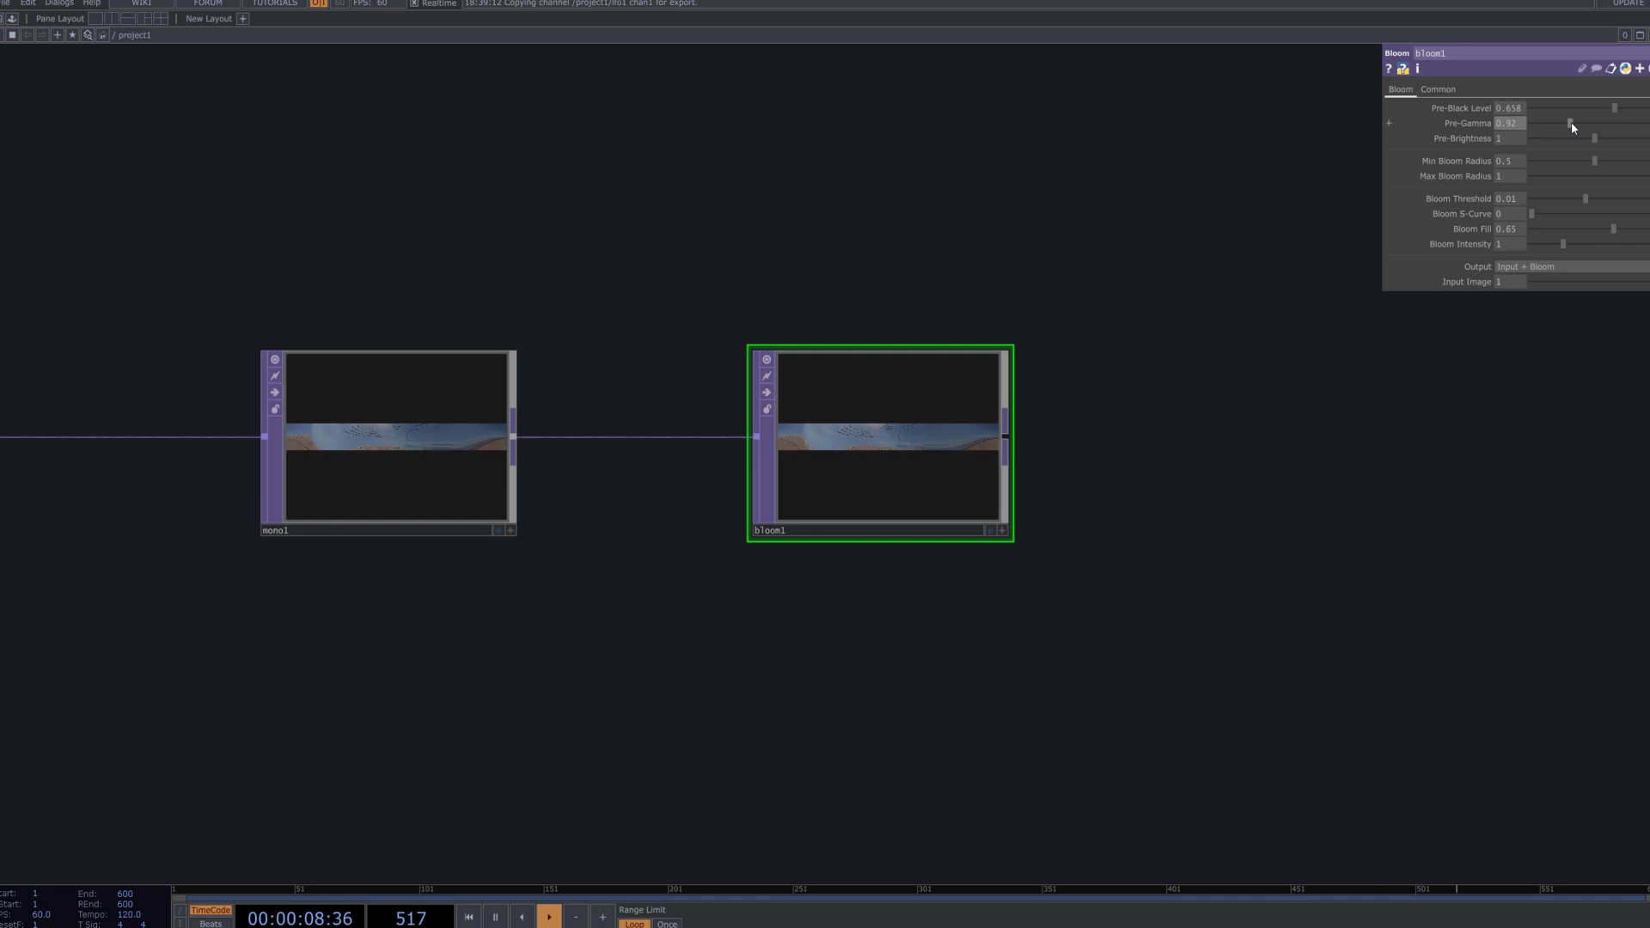
scroll(969, 424, up, 5)
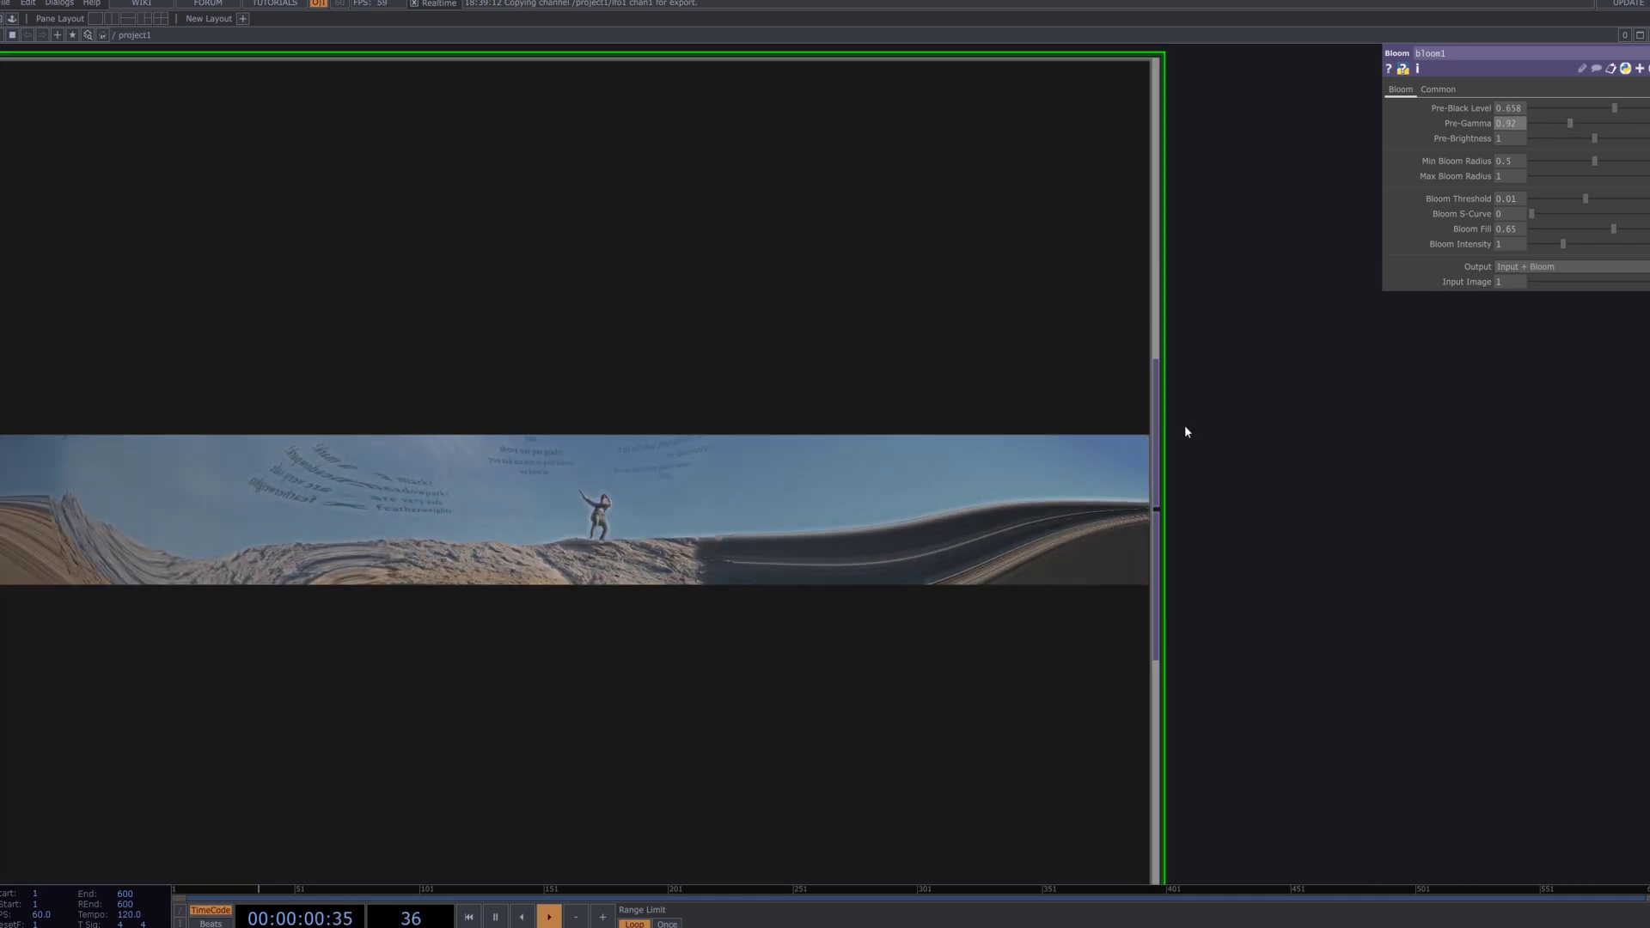
scroll(1185, 426, down, 3)
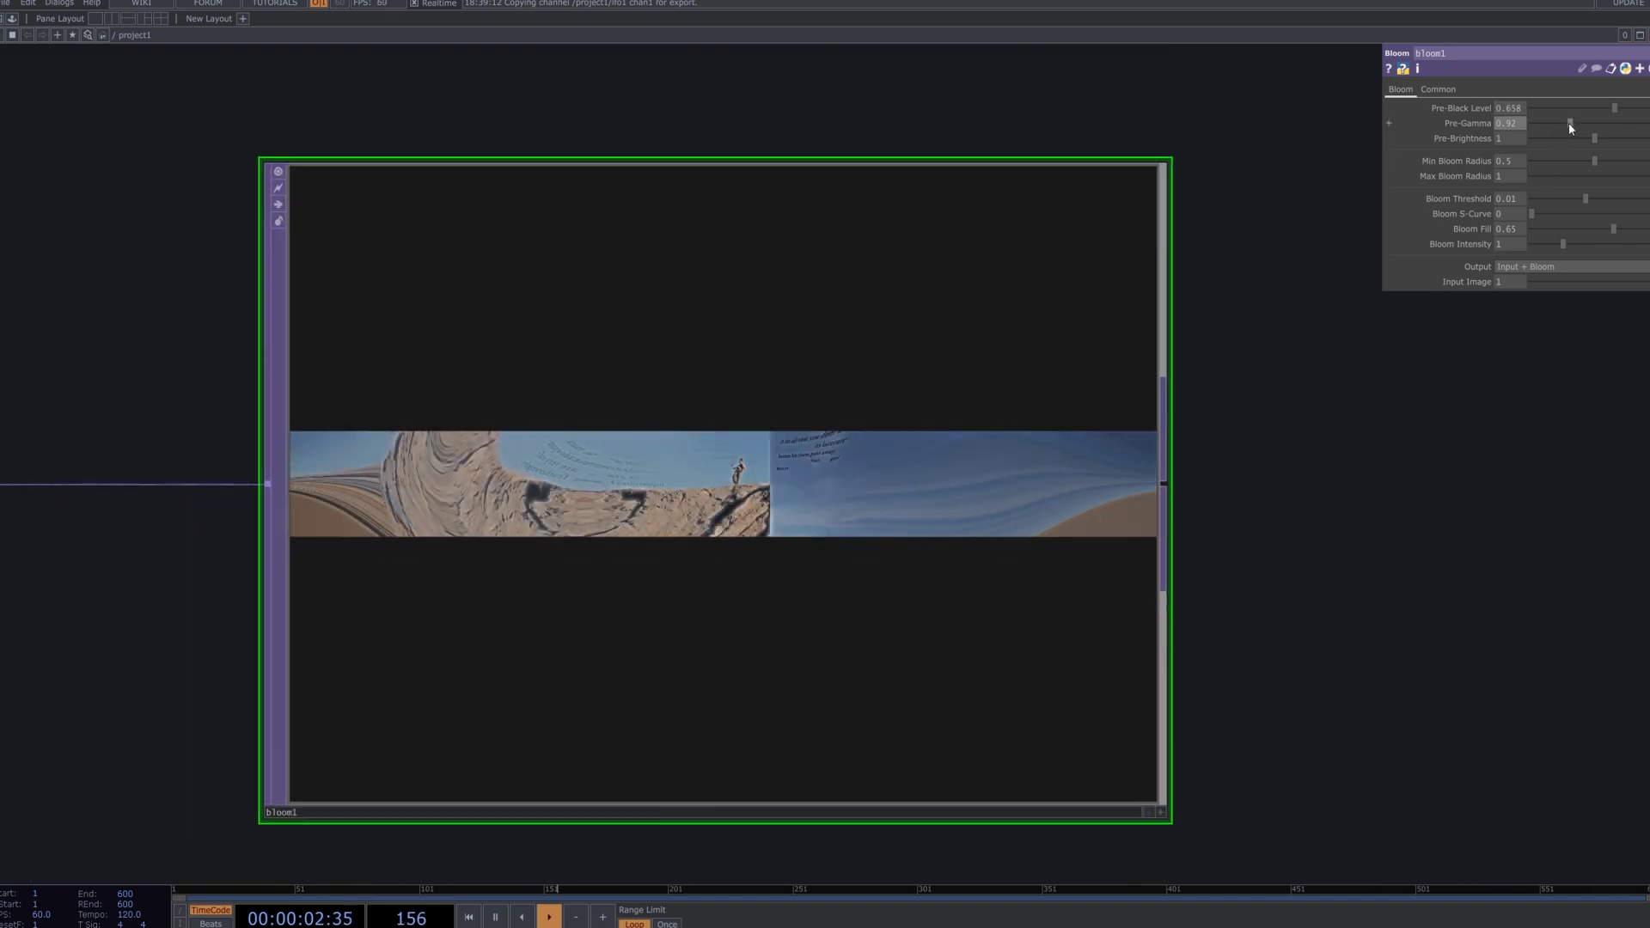
drag(1570, 122, 1649, 123)
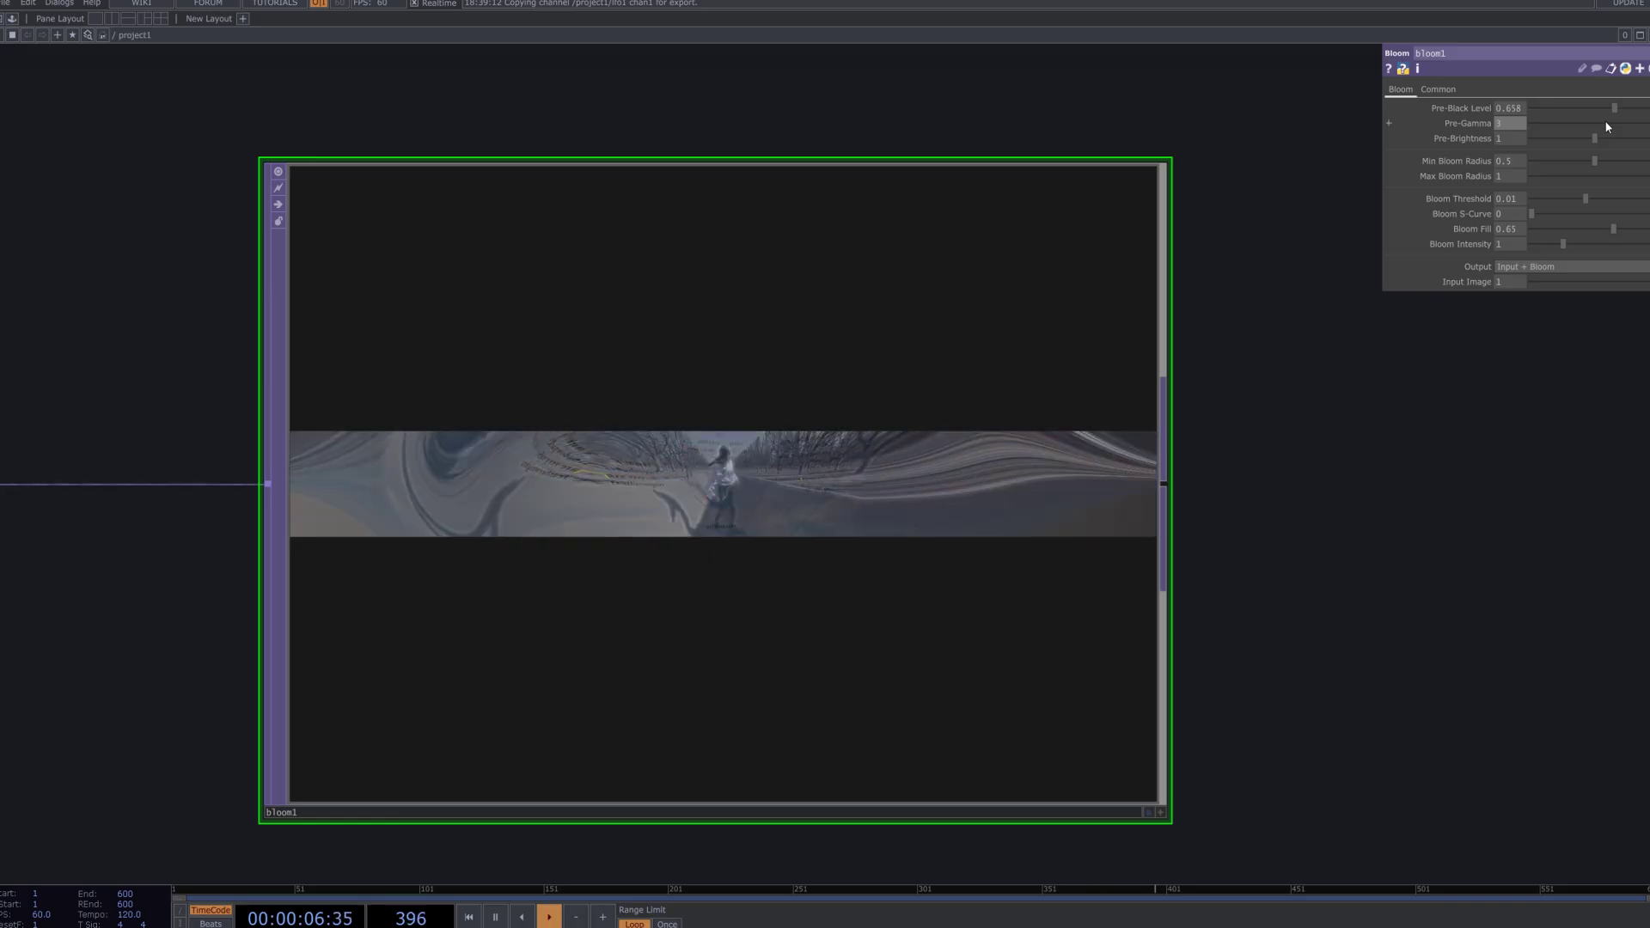
drag(1607, 127, 1560, 123)
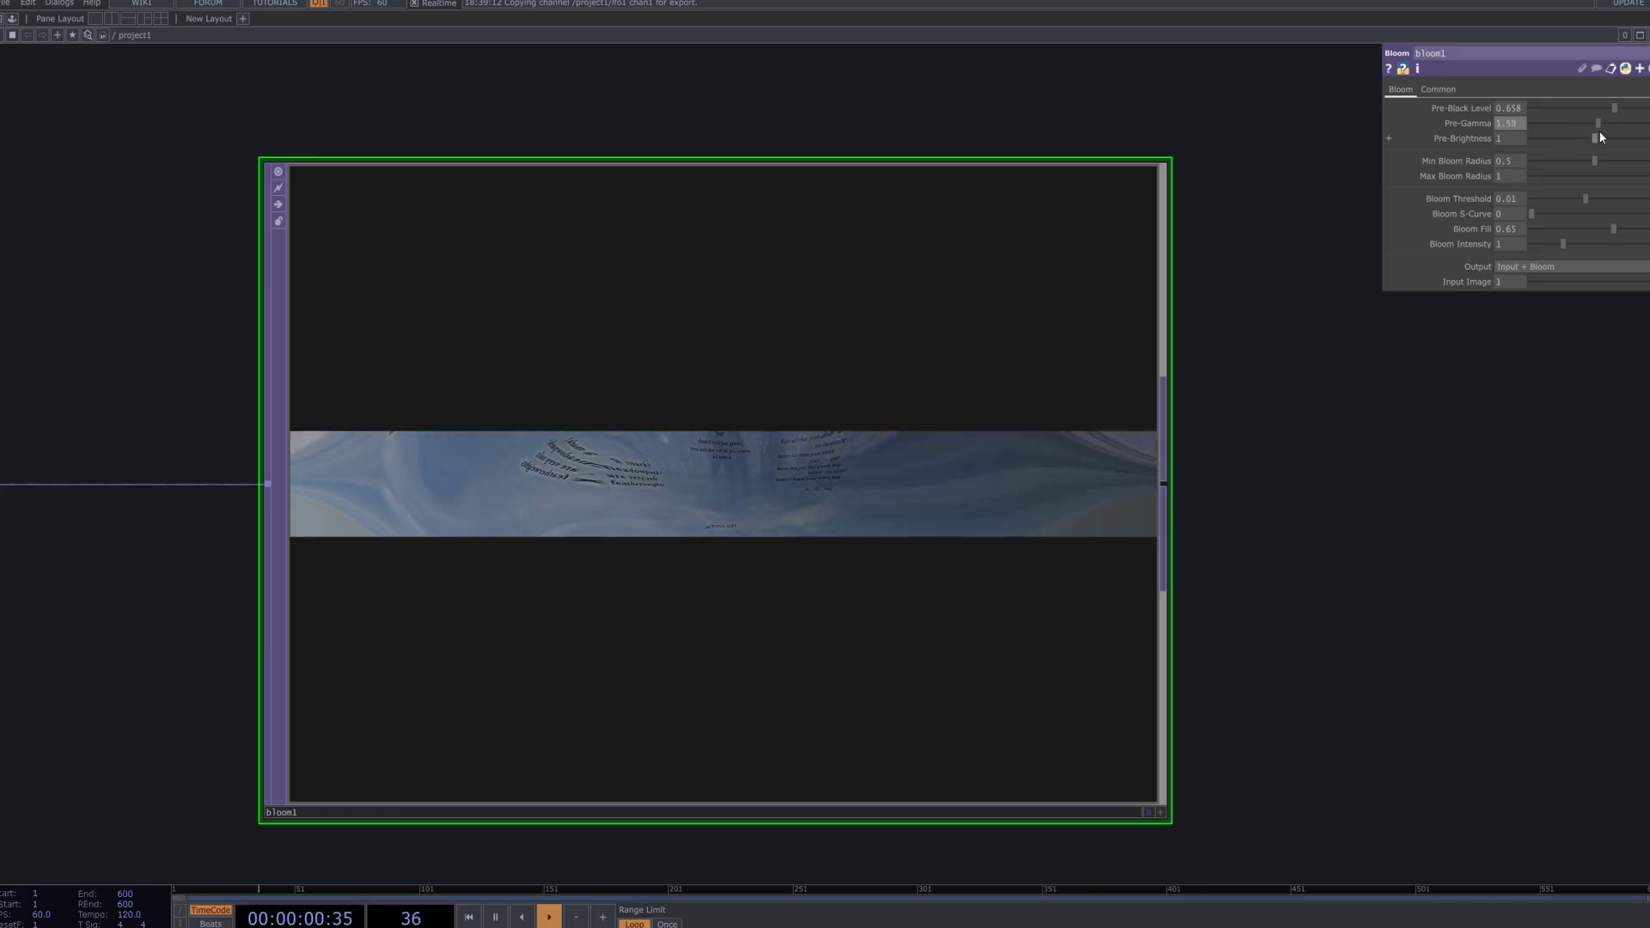
drag(1600, 133, 1578, 131)
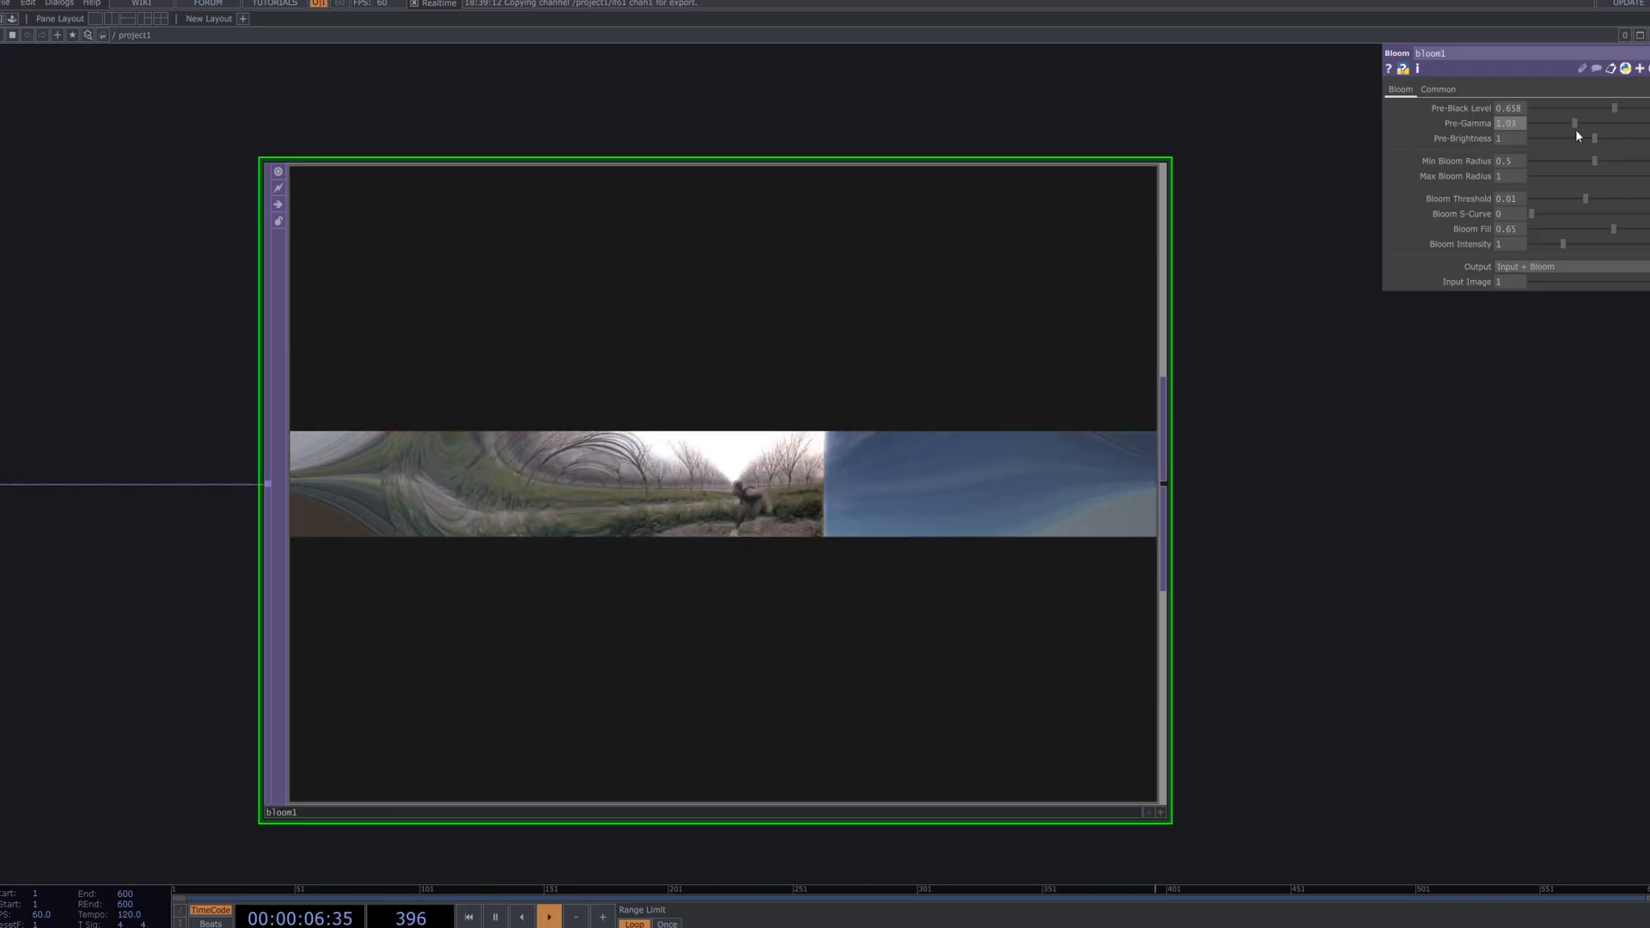
scroll(989, 558, down, 5)
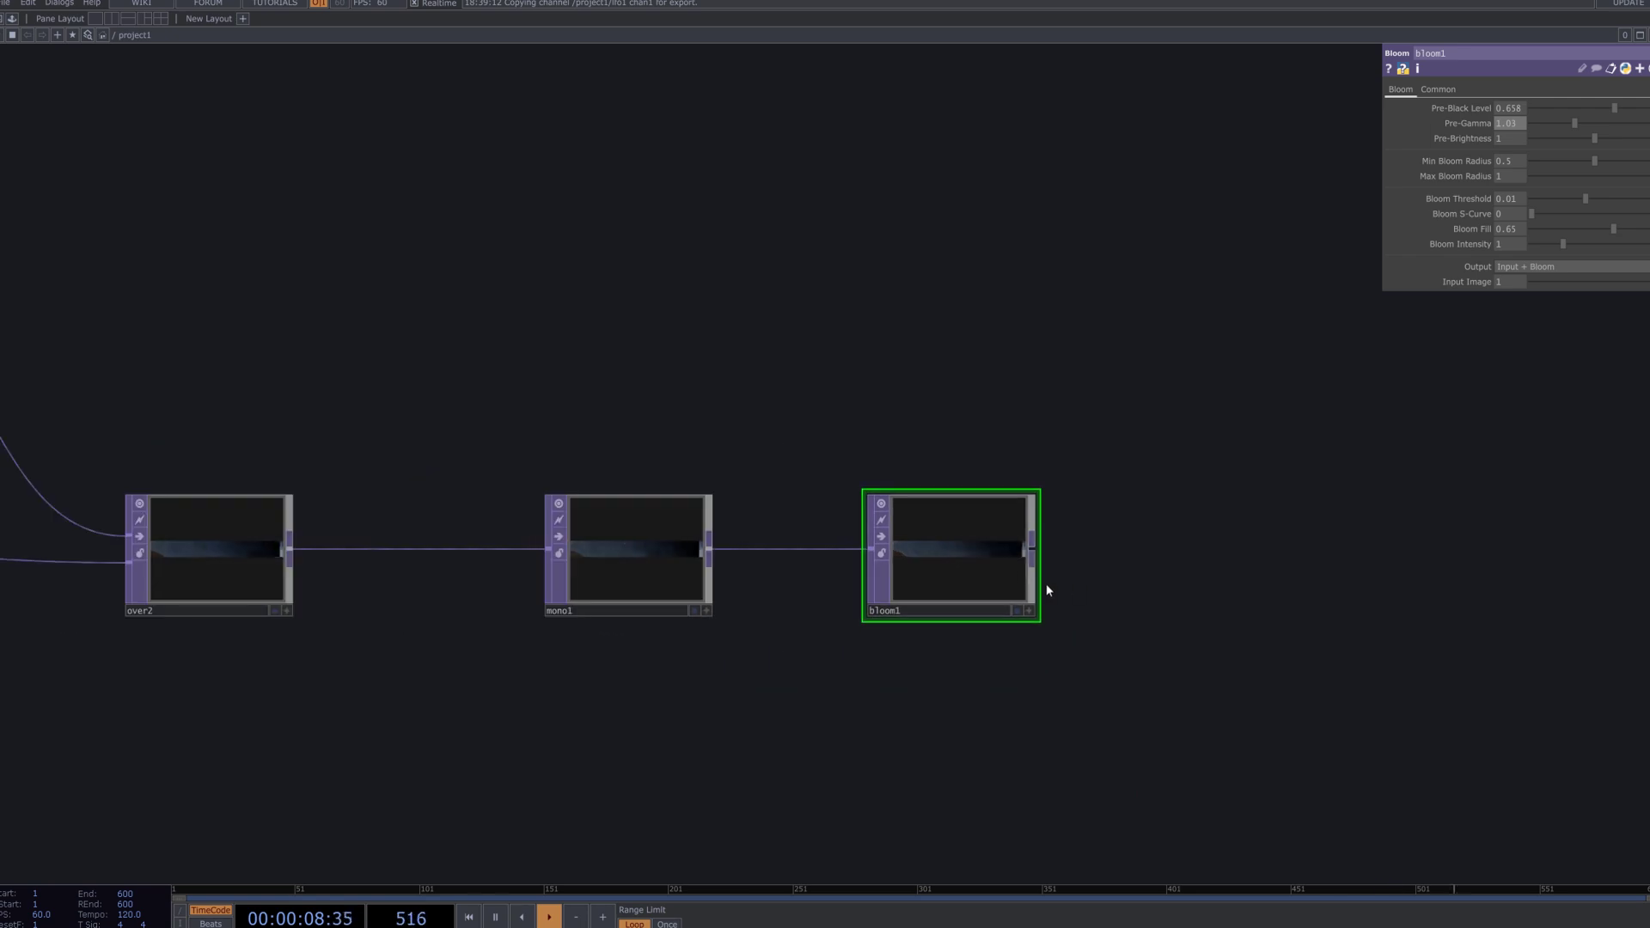
drag(1057, 573, 835, 431)
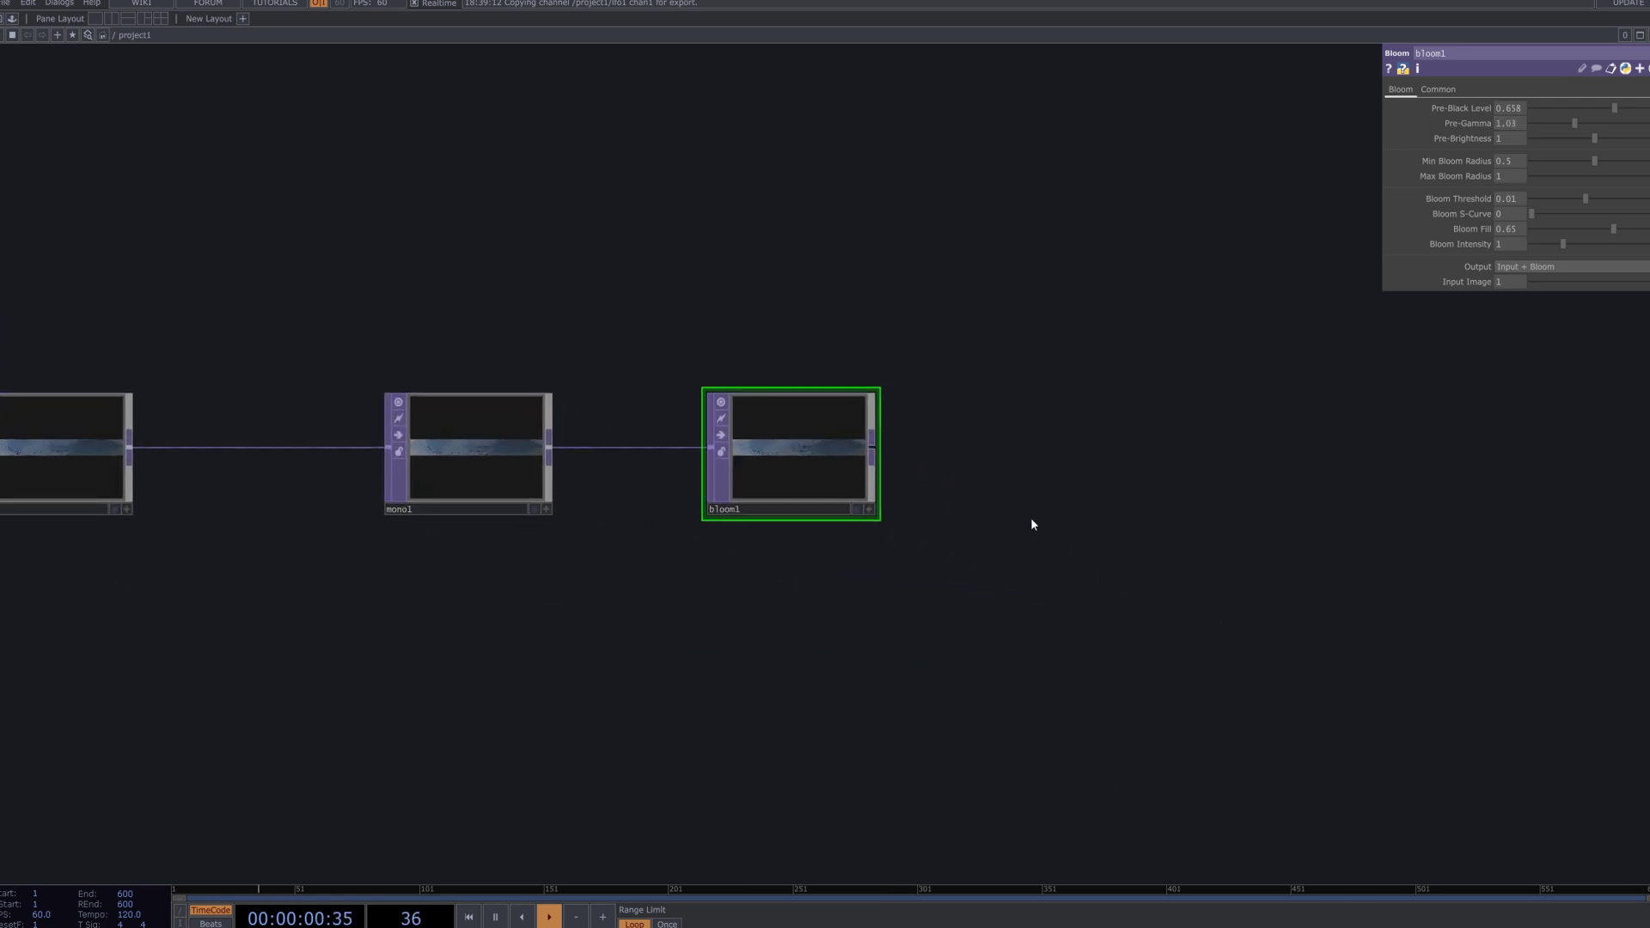
click(873, 447)
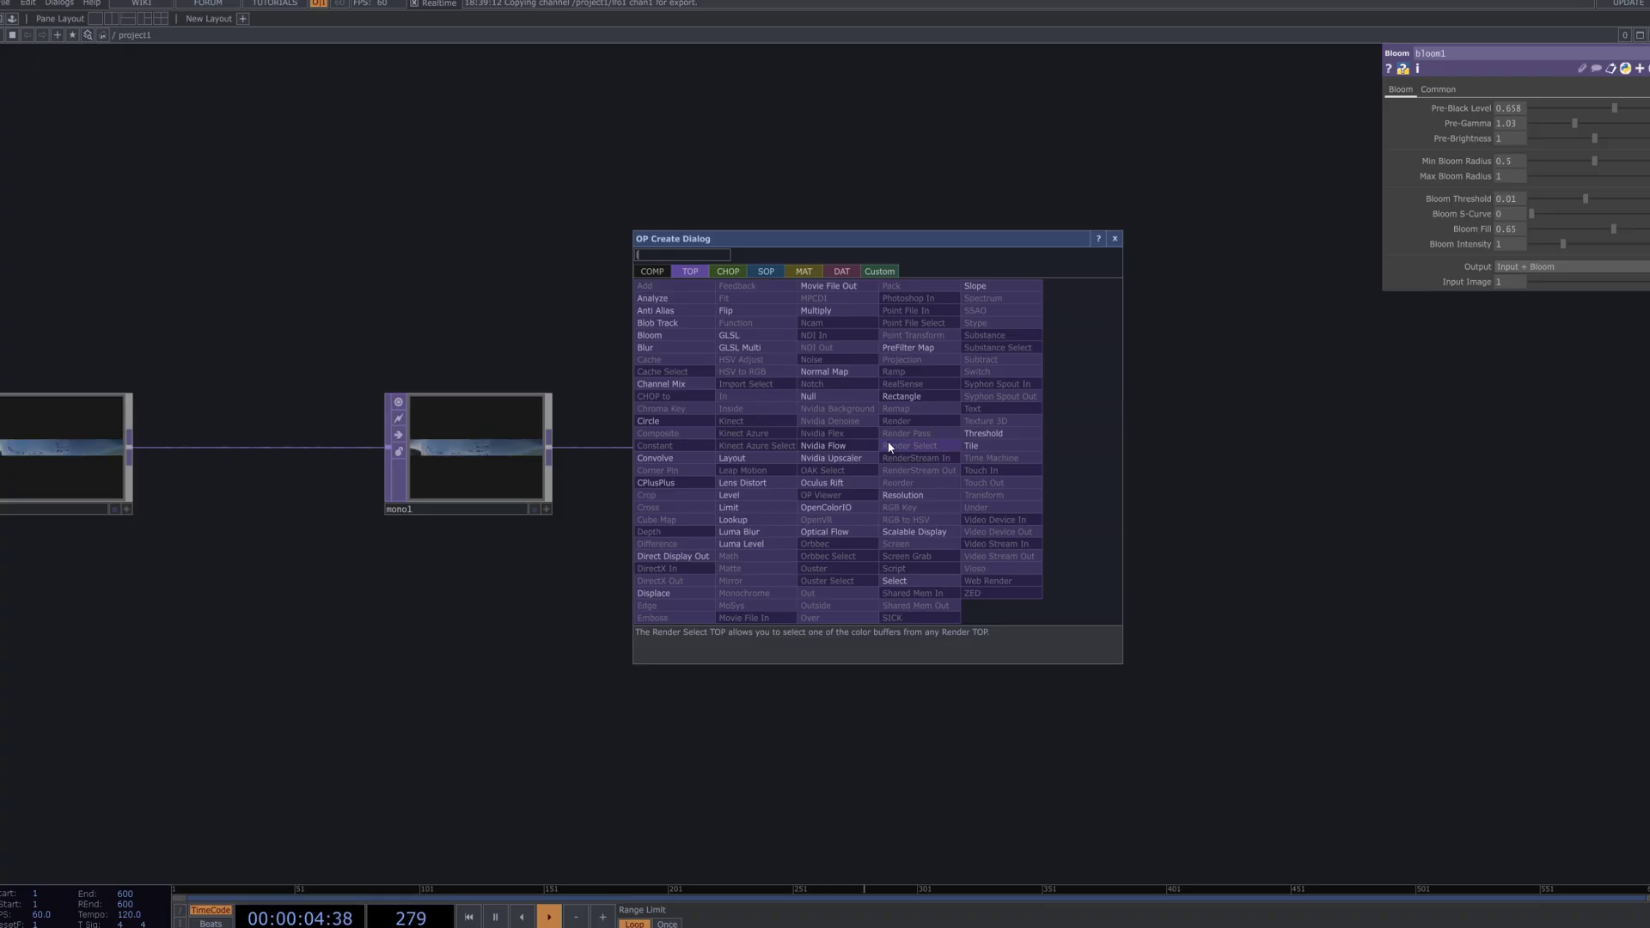
Add a Level TOP, level1, after bloom1 and test its invert and black level.
text(le)
click(763, 495)
click(1075, 460)
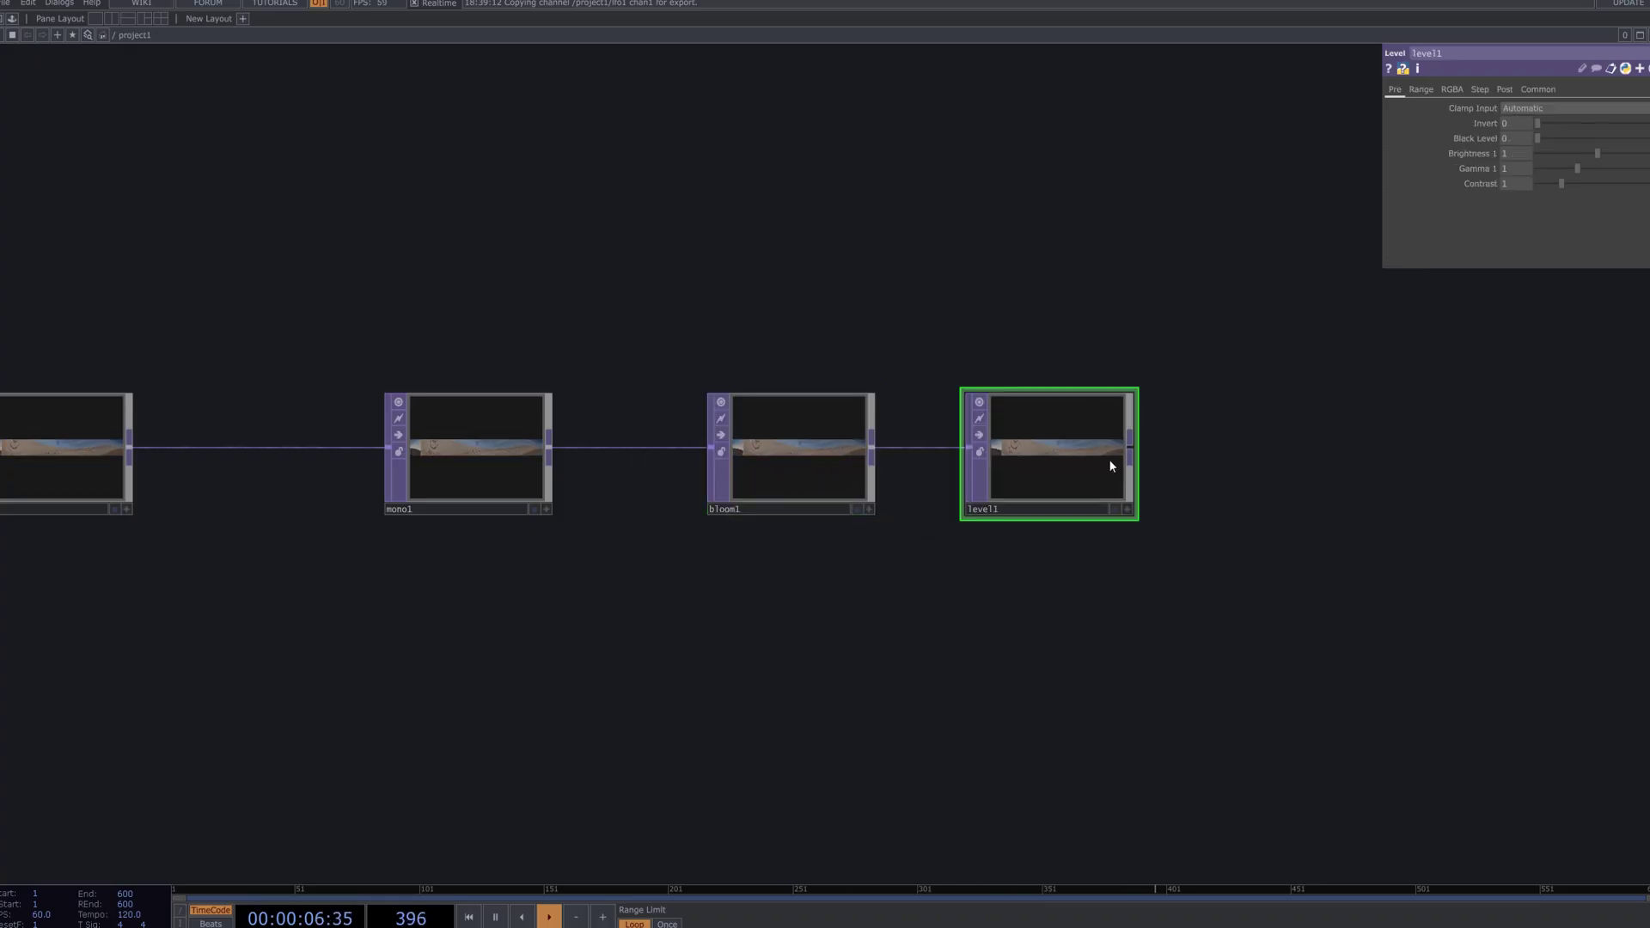
scroll(1118, 464, up, 5)
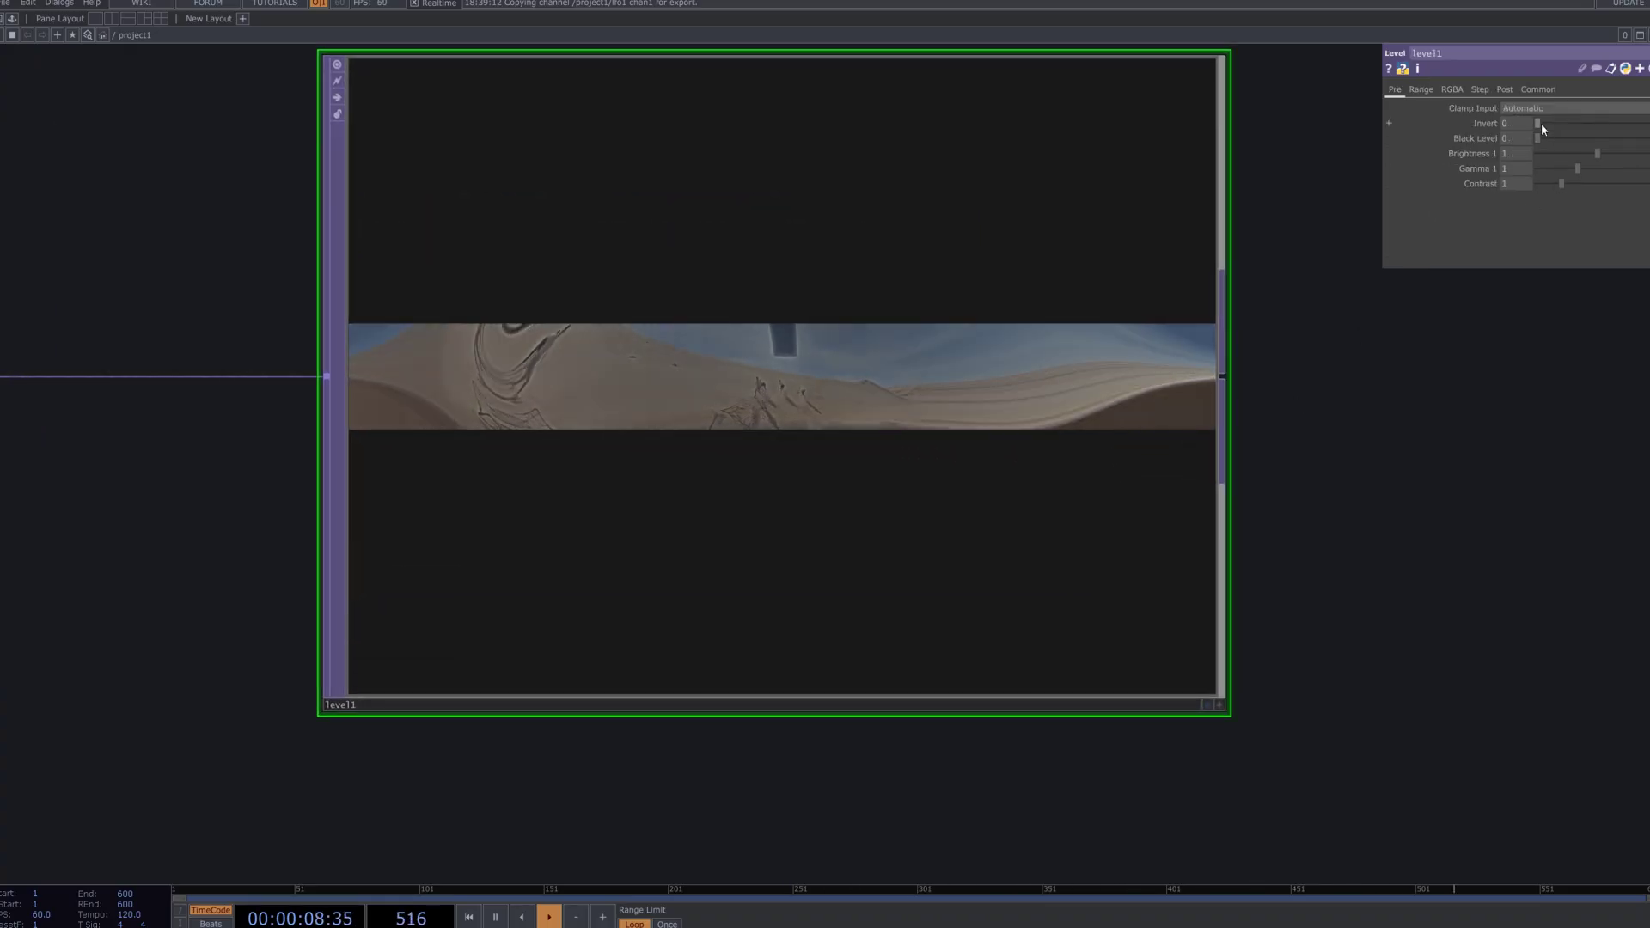
mouse_move(1538, 123)
mouse_down()
mouse_move(1596, 134)
mouse_move(1544, 135)
mouse_up()
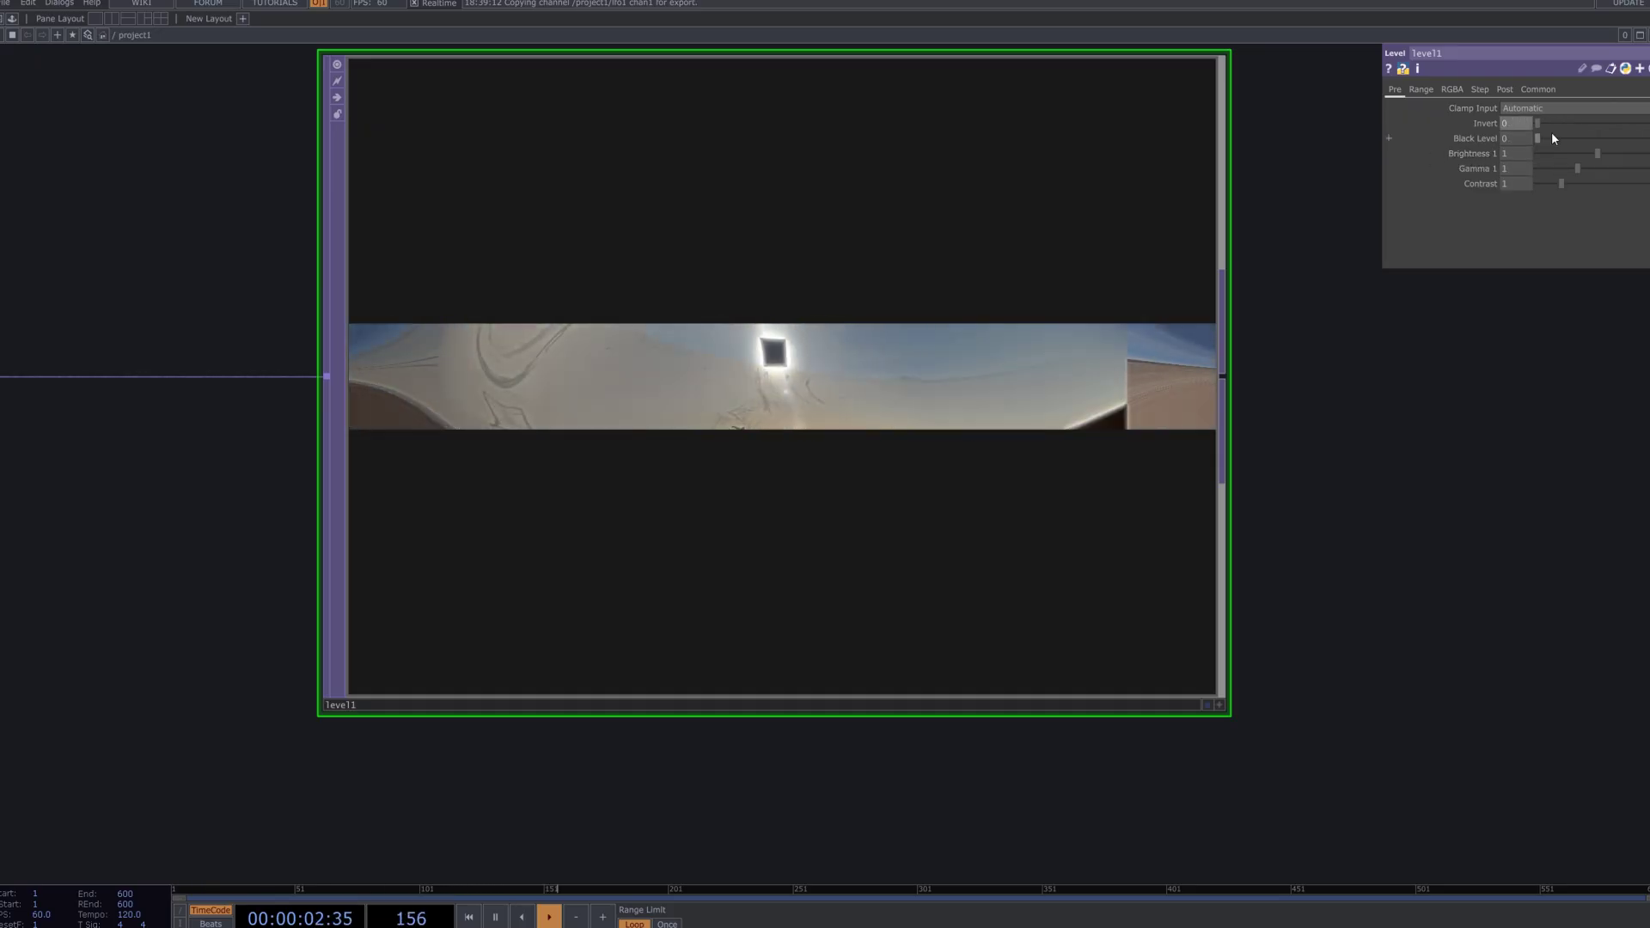
drag(1537, 140, 1600, 169)
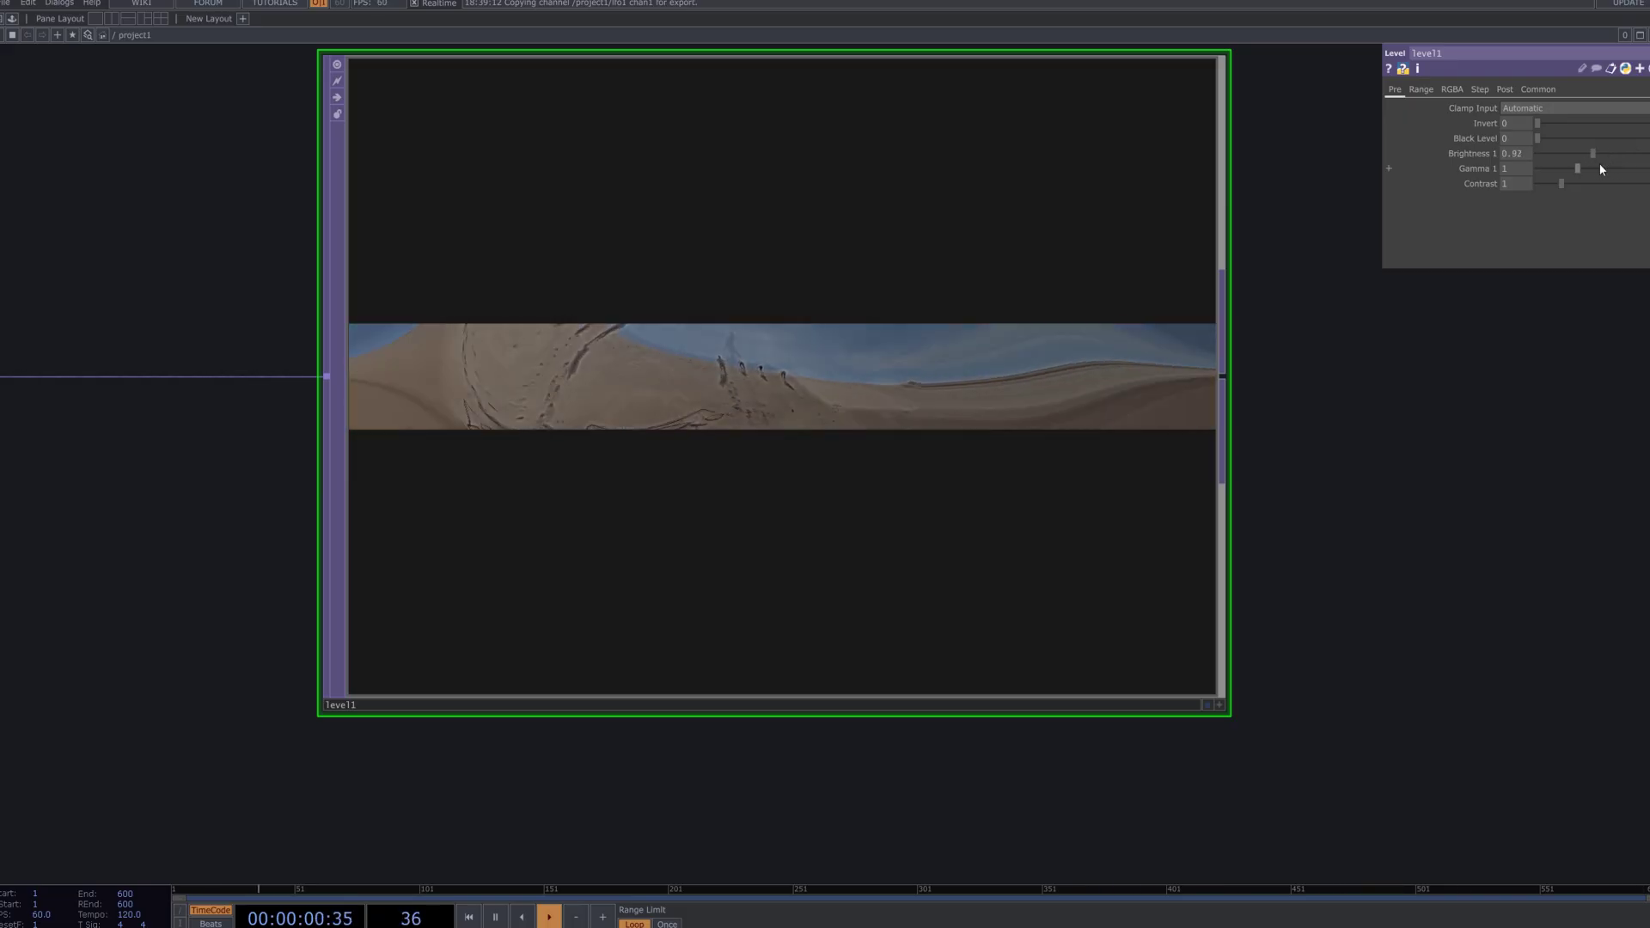
Set level1's Brightness to 1, Gamma to about 1.17 and Contrast to about 1.6.
click(1517, 154)
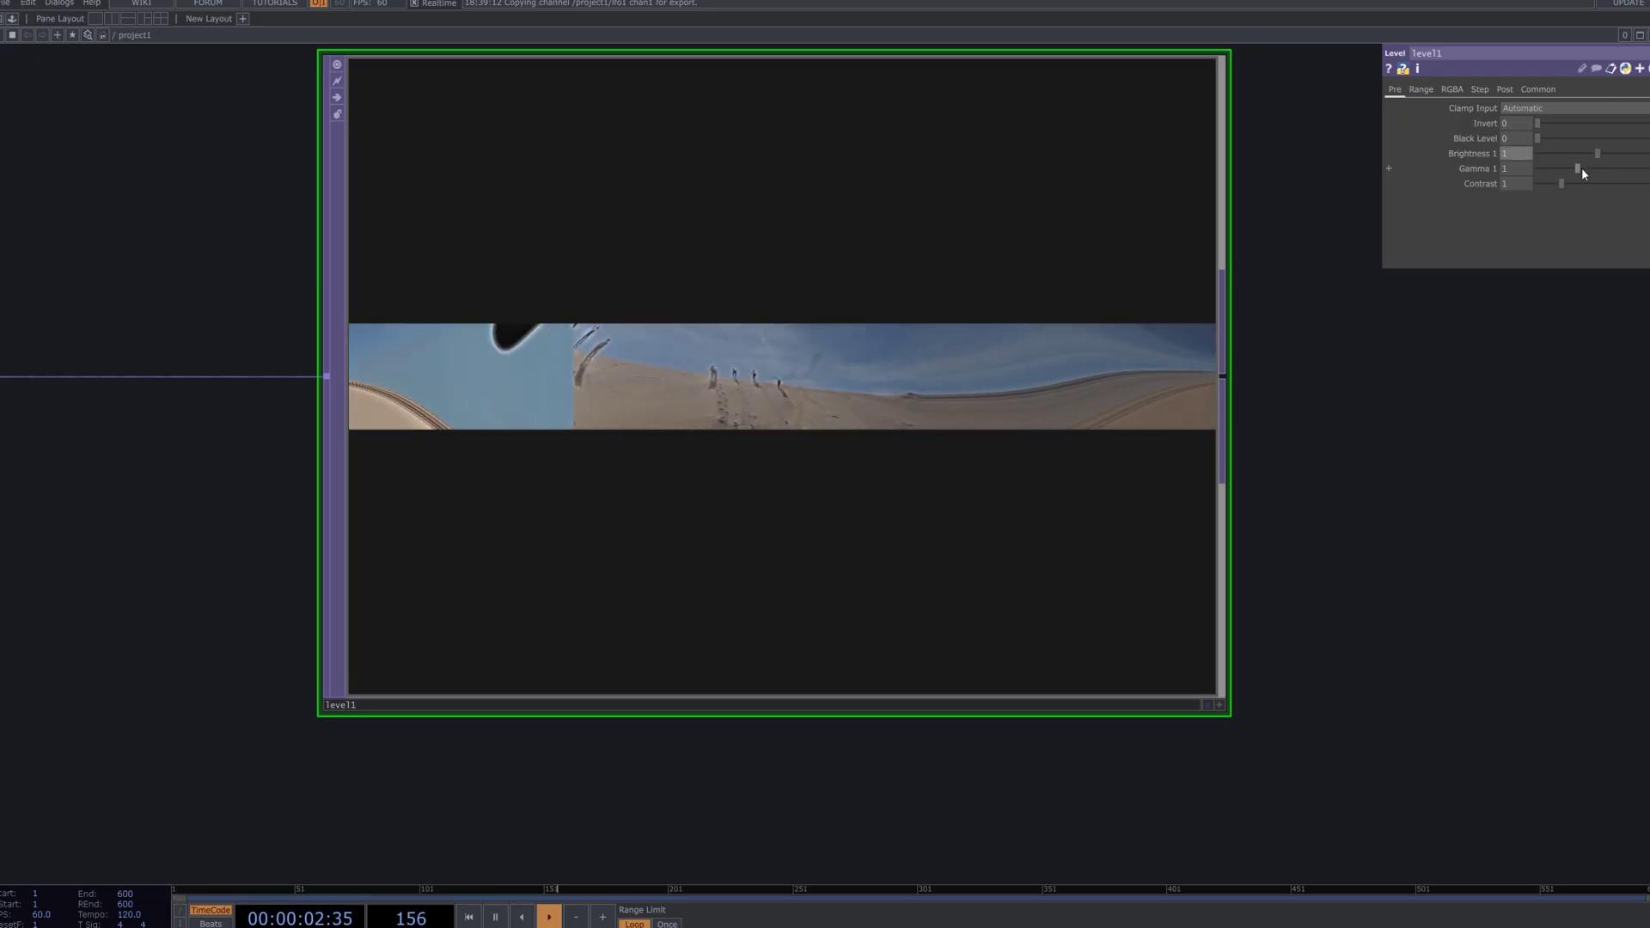
text(1)
key(Return)
mouse_move(1596, 174)
mouse_down()
mouse_move(1646, 169)
mouse_move(1589, 173)
mouse_up()
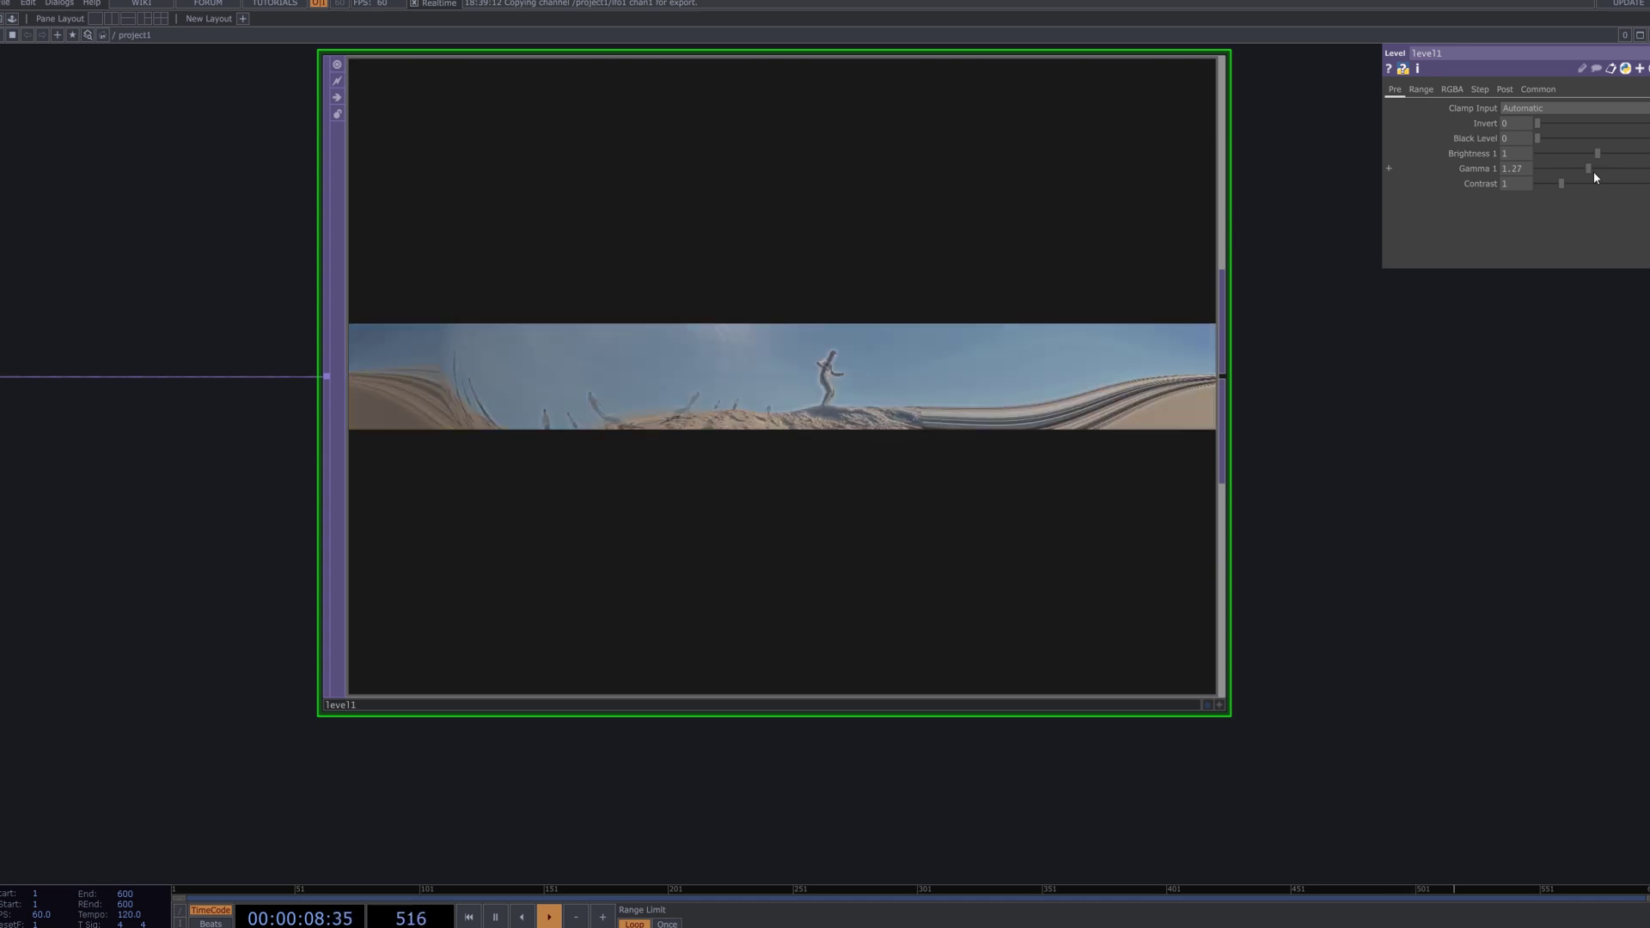
drag(1591, 172, 1582, 209)
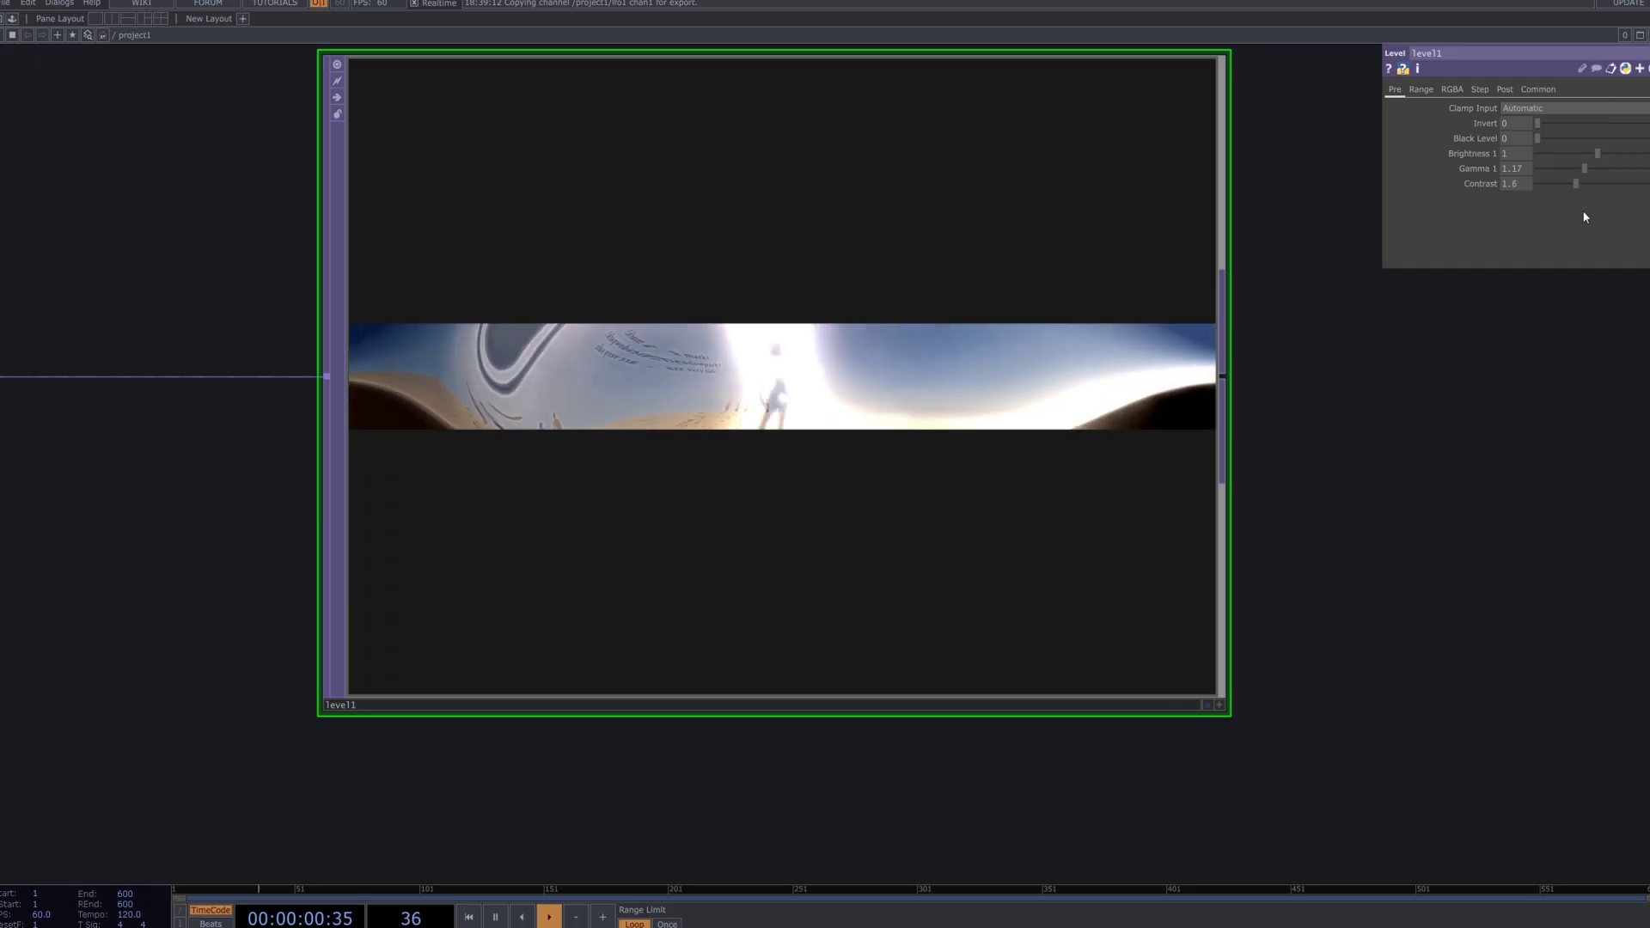
scroll(788, 439, down, 5)
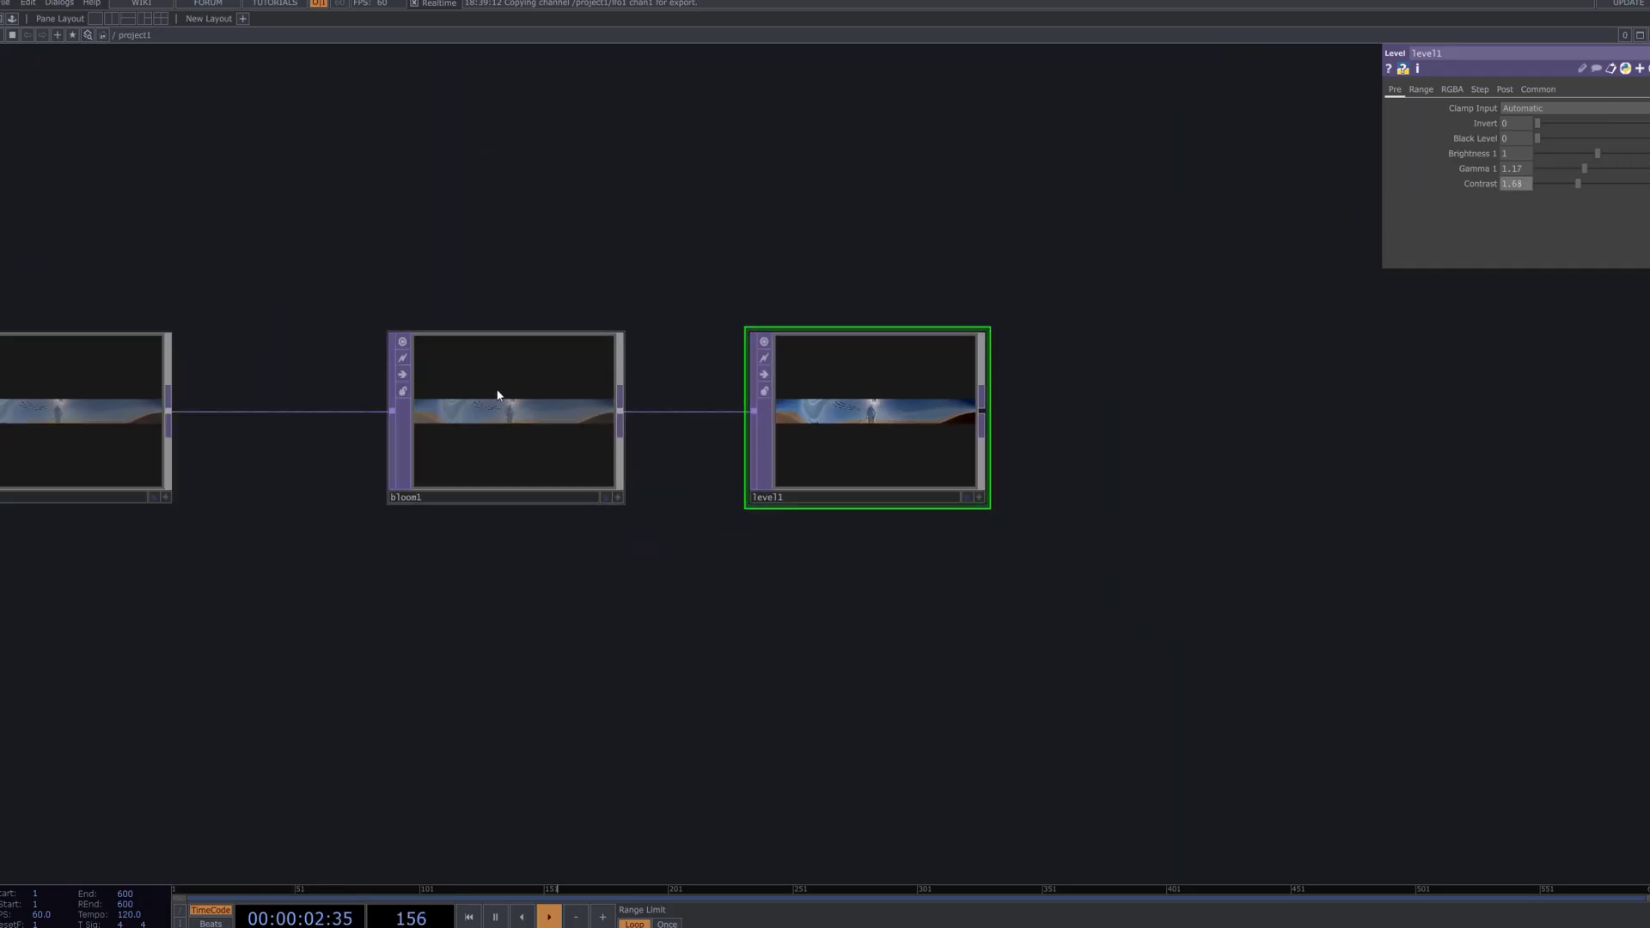
Set bloom1's Pre-Gamma to 0.8.
click(501, 398)
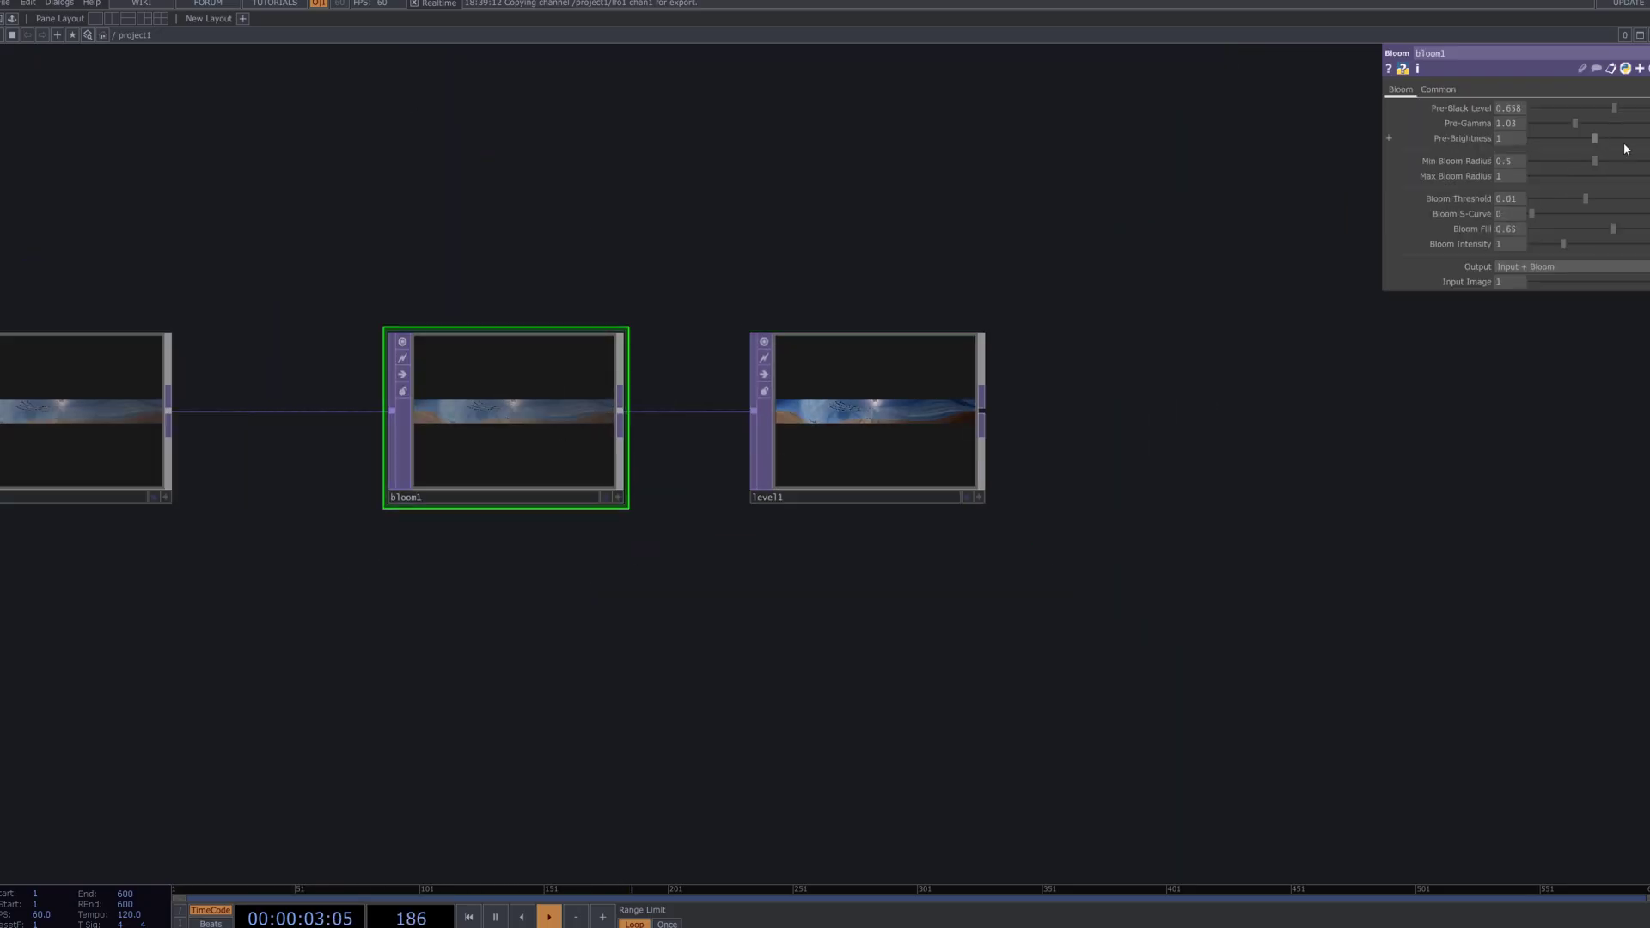
click(1568, 123)
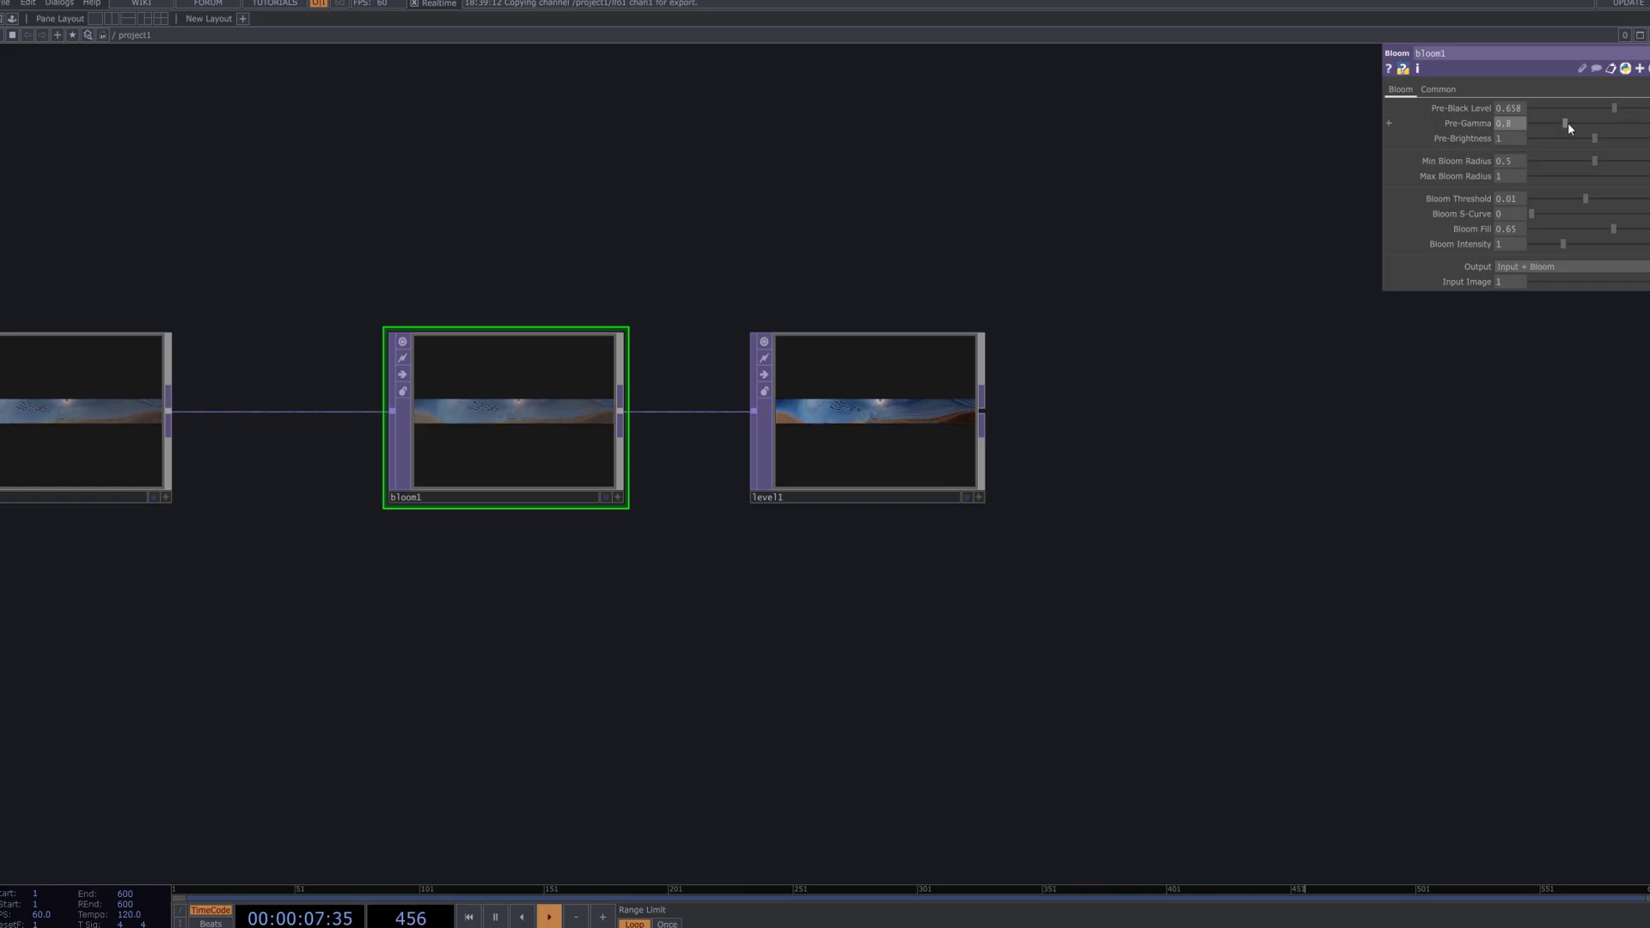
click(915, 430)
Raise level1's Gamma 1 to 1.41 and lower its Contrast to 1.52.
scroll(1033, 411, up, 3)
drag(1231, 372, 1081, 398)
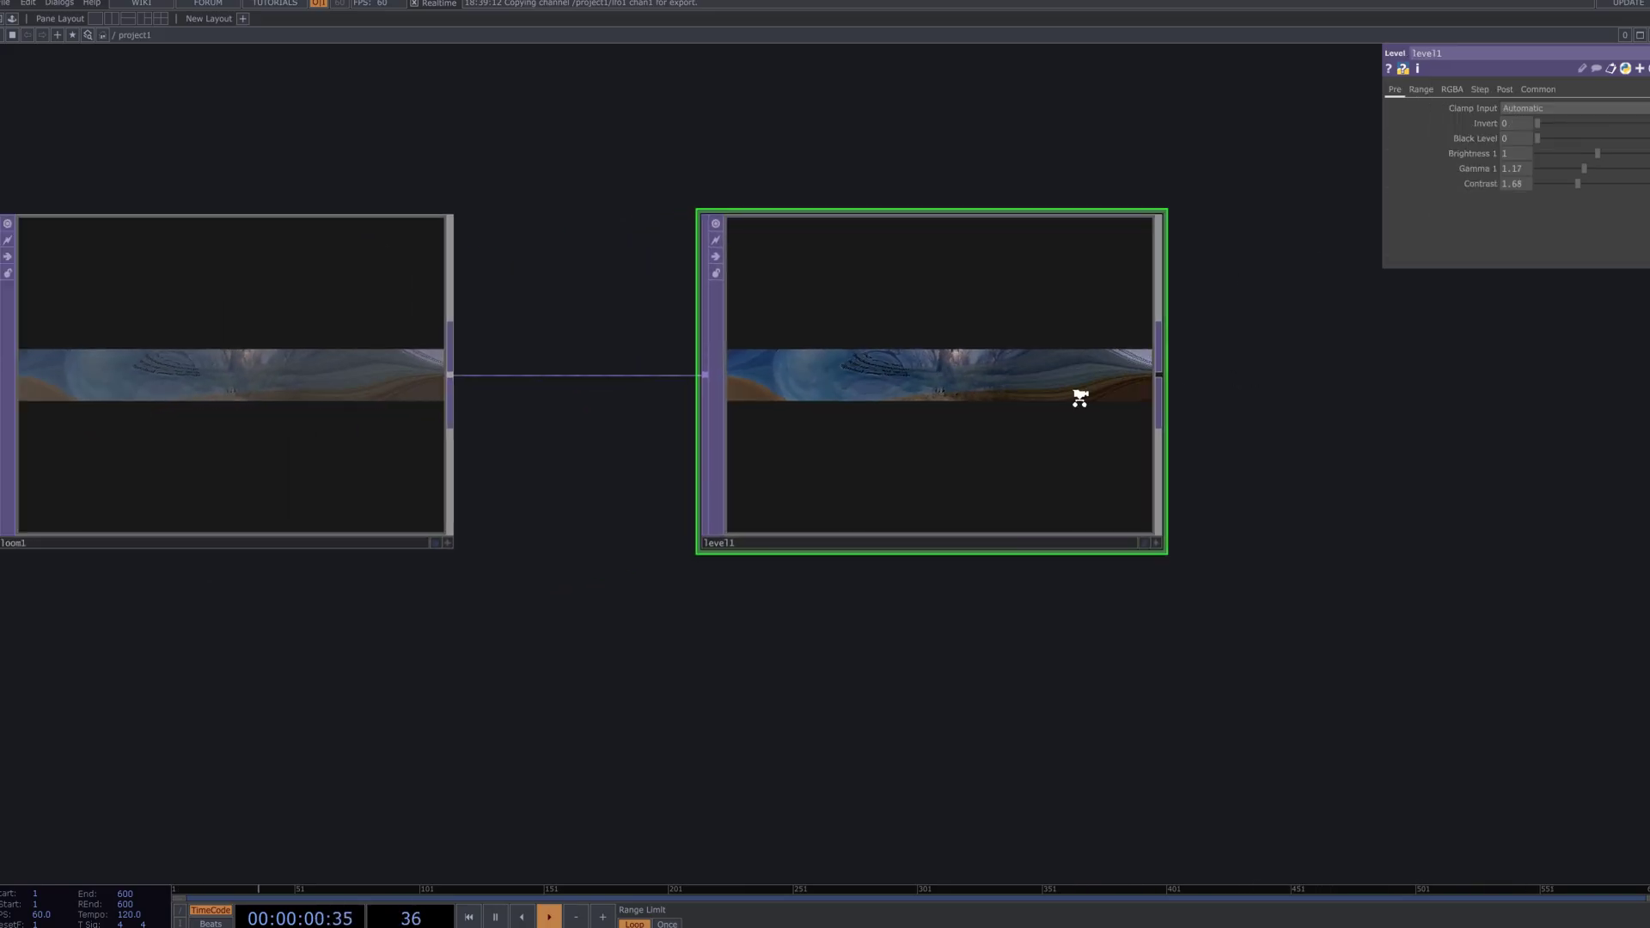
scroll(1081, 398, up, 2)
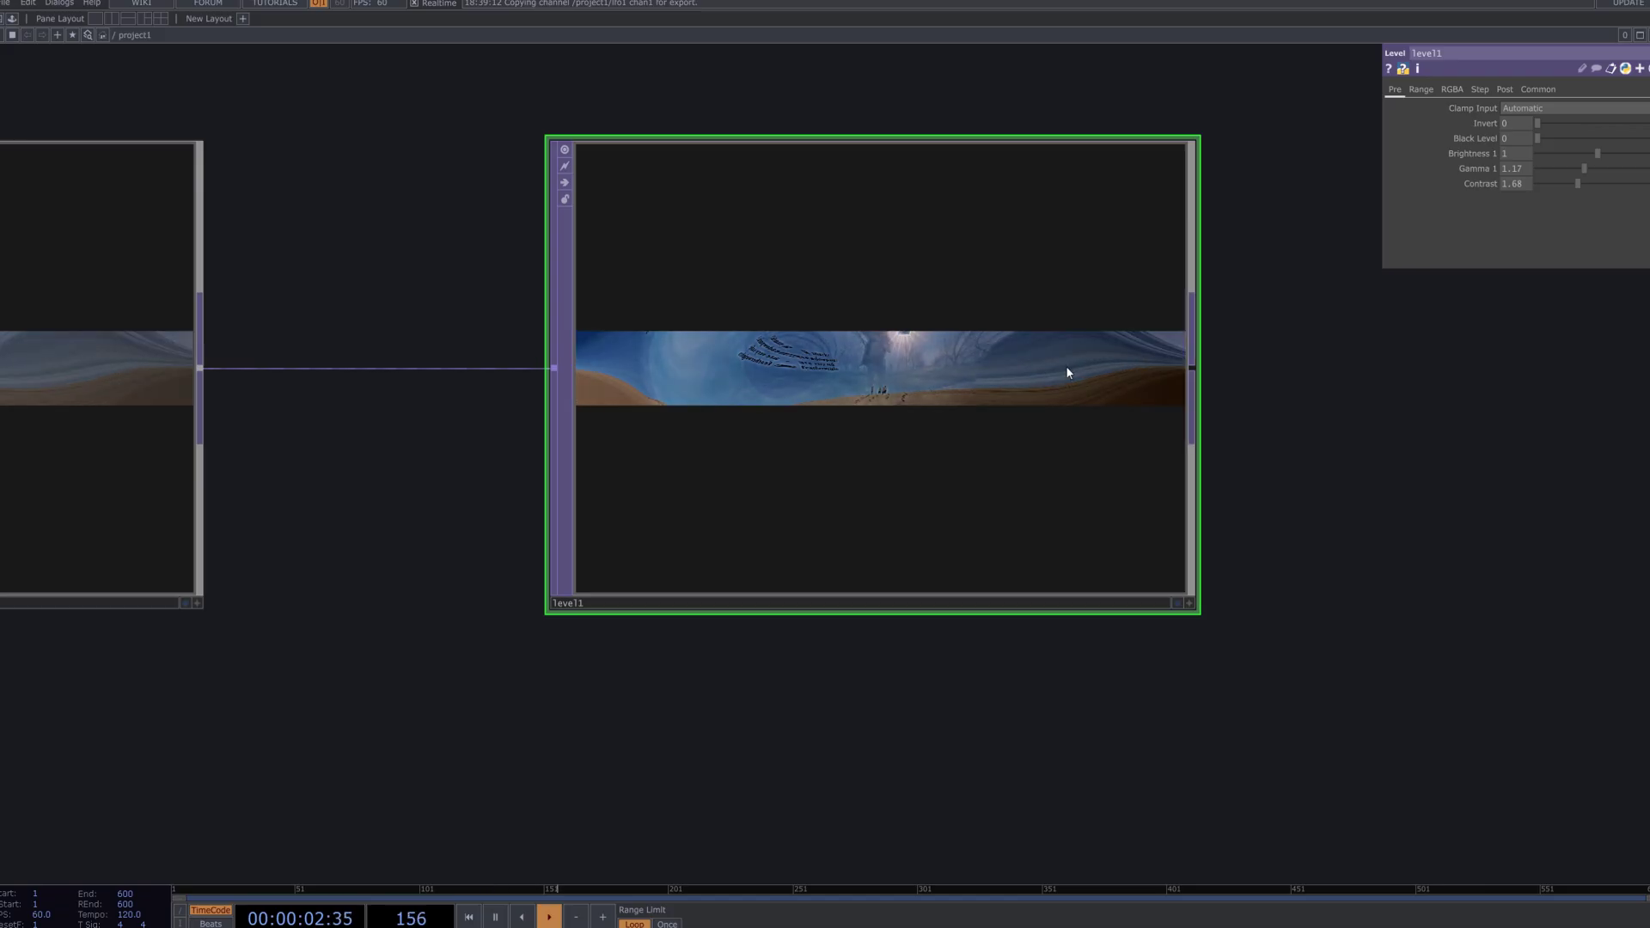
mouse_move(1587, 168)
mouse_down()
mouse_move(1571, 168)
mouse_move(1617, 180)
mouse_move(1551, 188)
mouse_move(1574, 192)
mouse_up()
scroll(984, 515, down, 5)
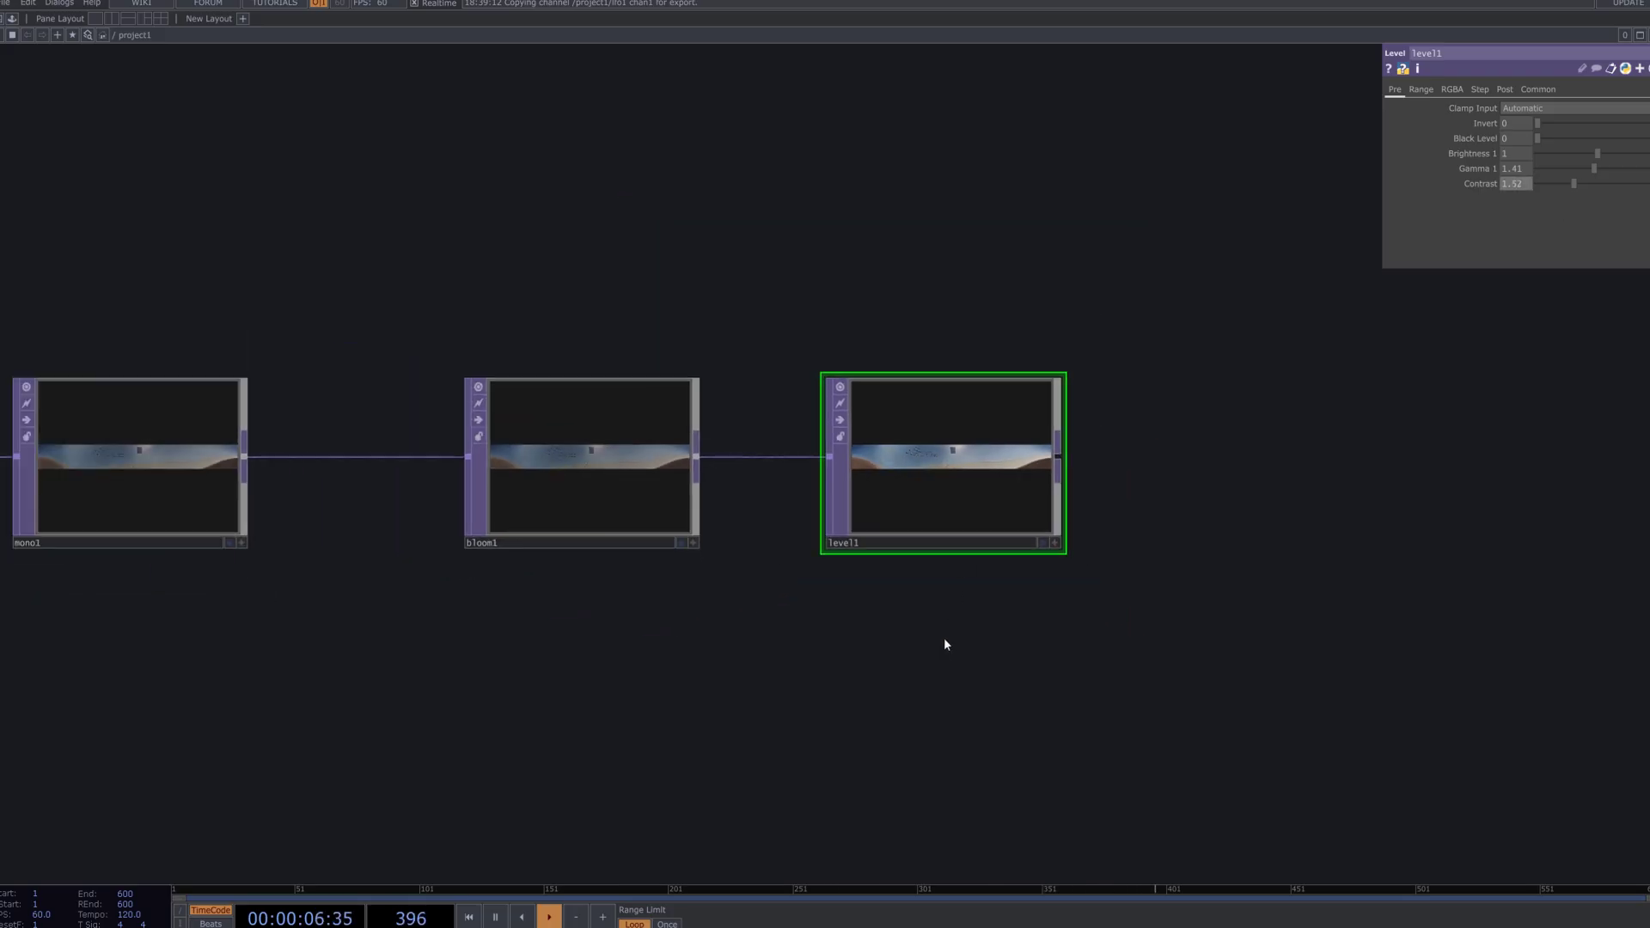
drag(946, 645, 884, 571)
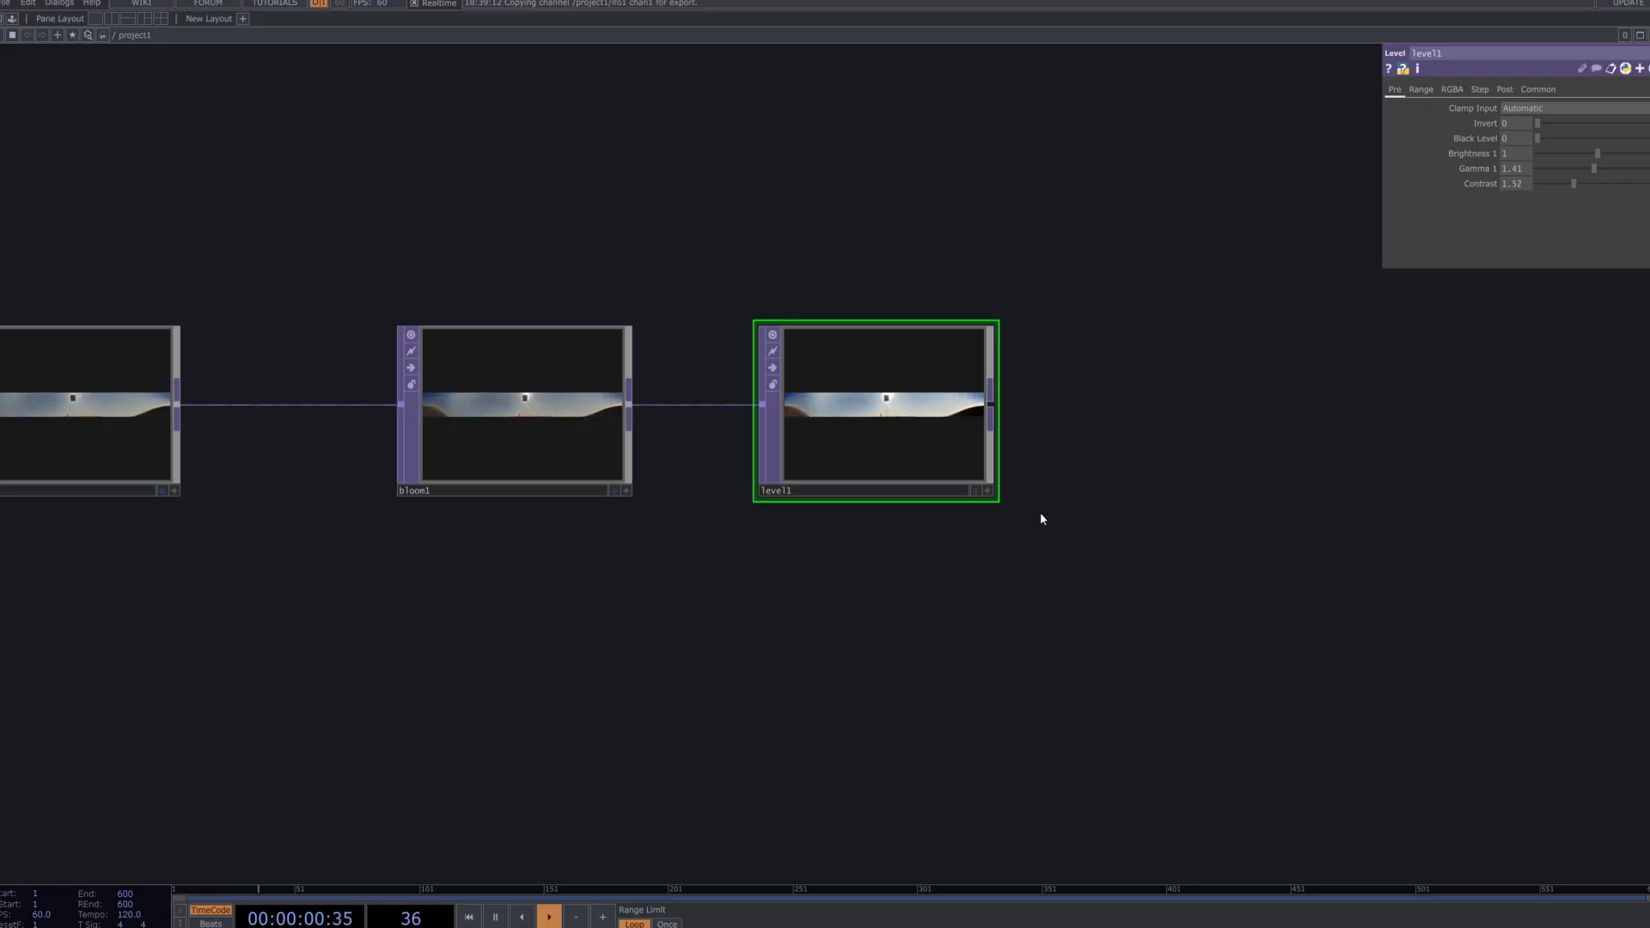
Append an Out TOP (out1) after level1 using the OP Create Dialog.
right_click(993, 409)
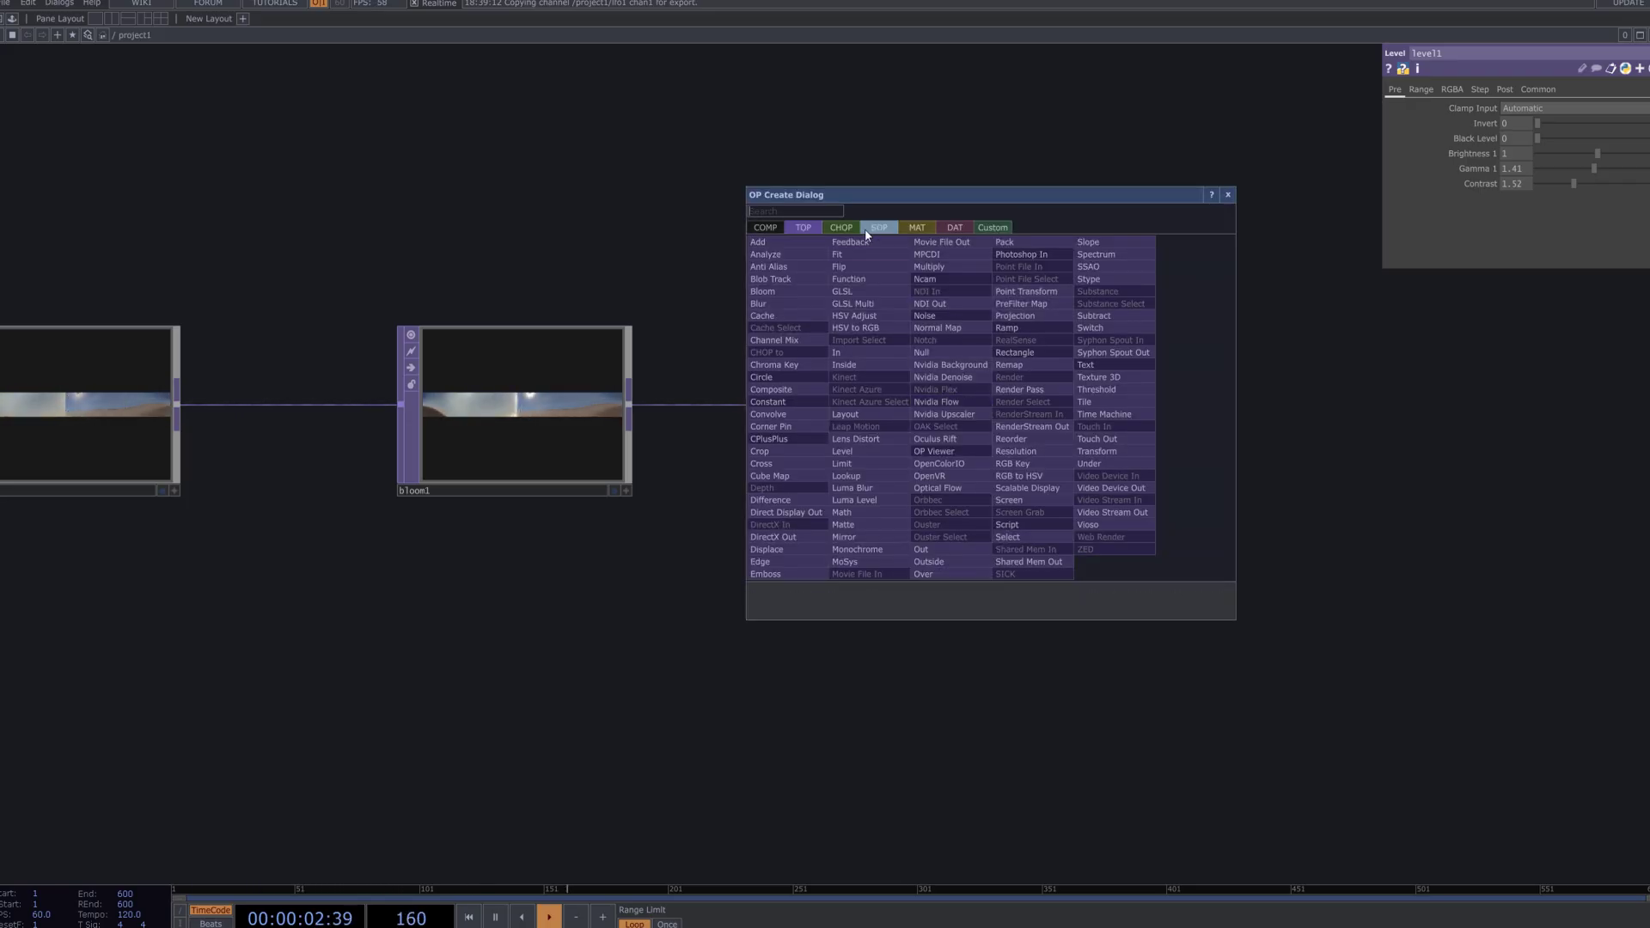
text(out)
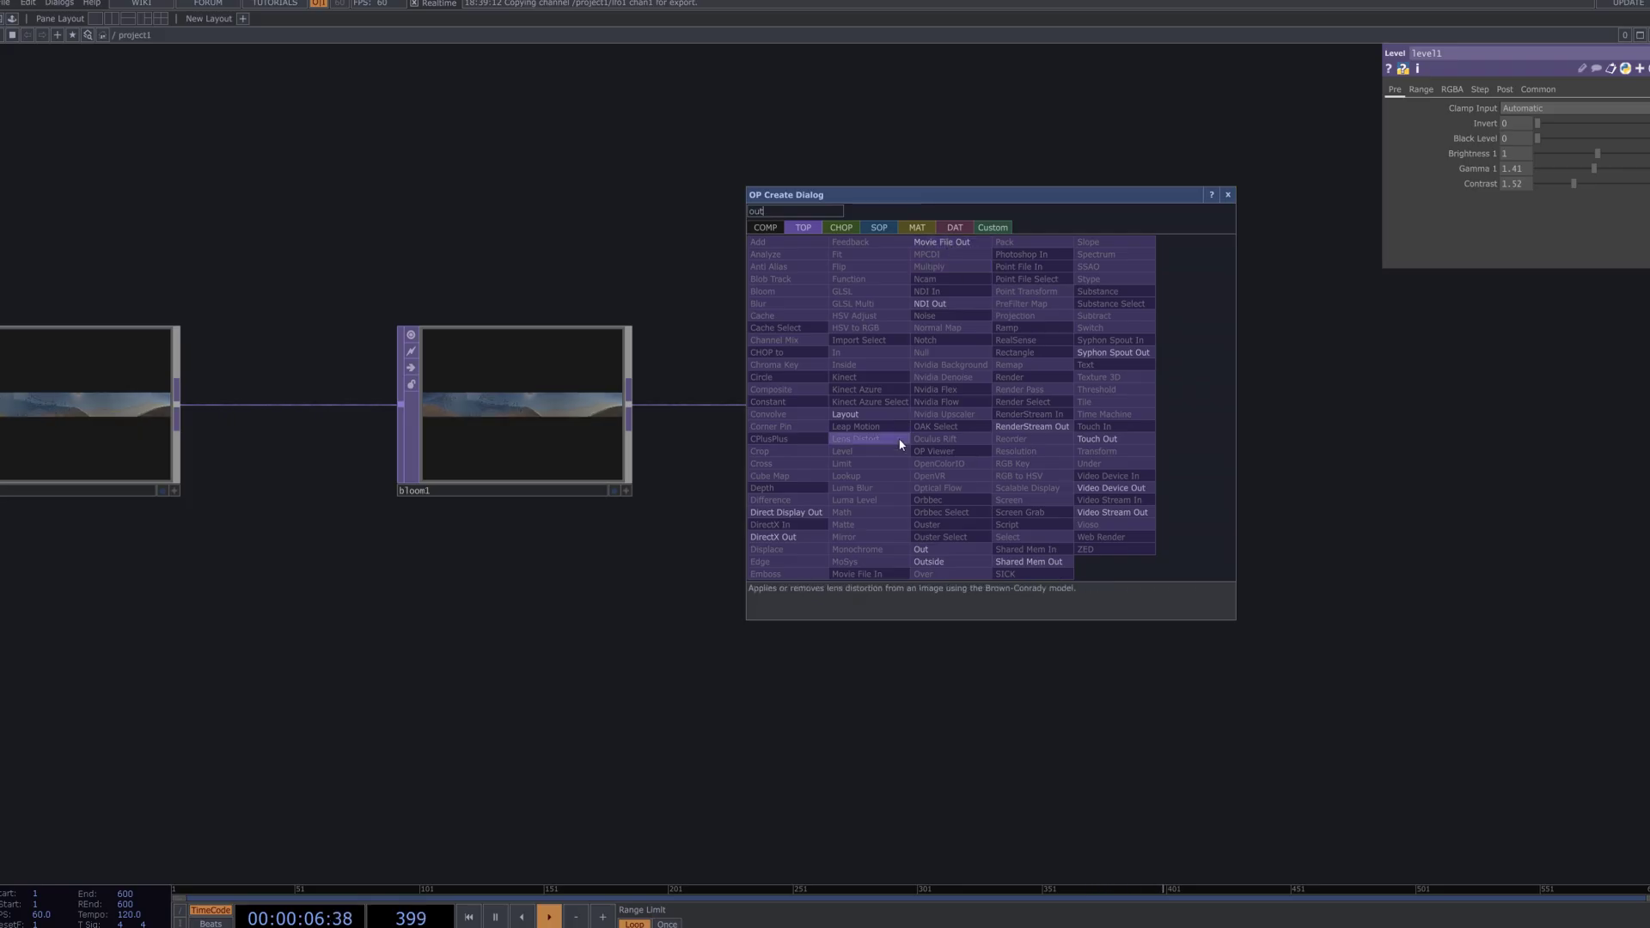
click(948, 550)
click(1371, 426)
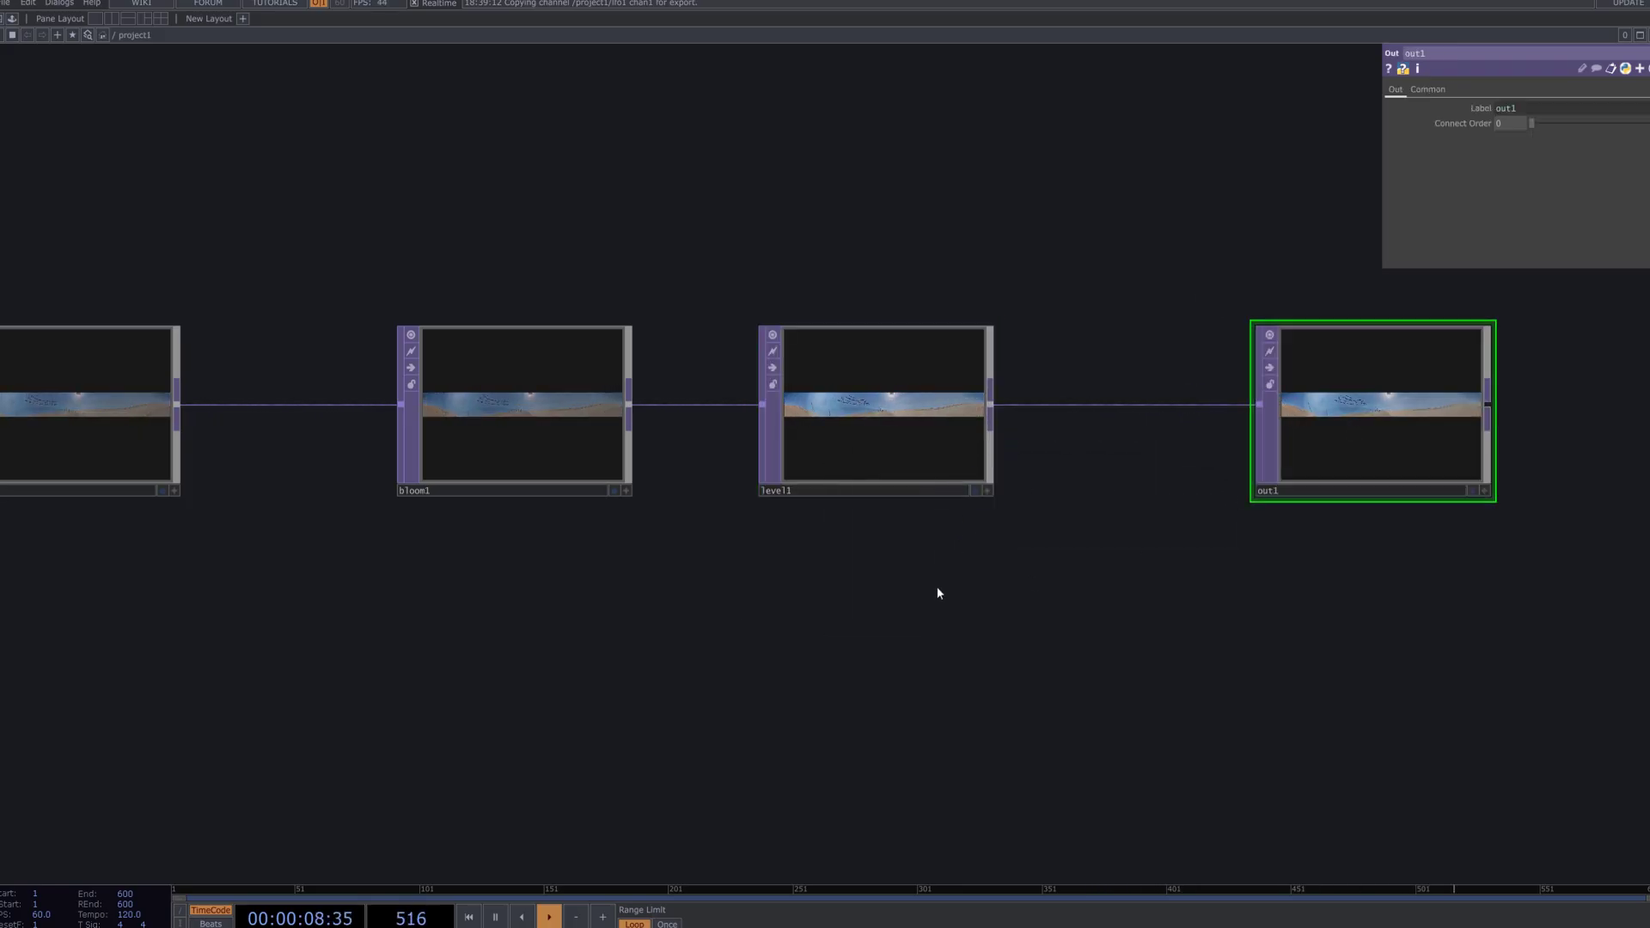
Move out1 further right of level1 and reframe the view around the whole chain.
scroll(946, 559, down, 5)
scroll(999, 508, down, 2)
drag(1107, 547, 1351, 566)
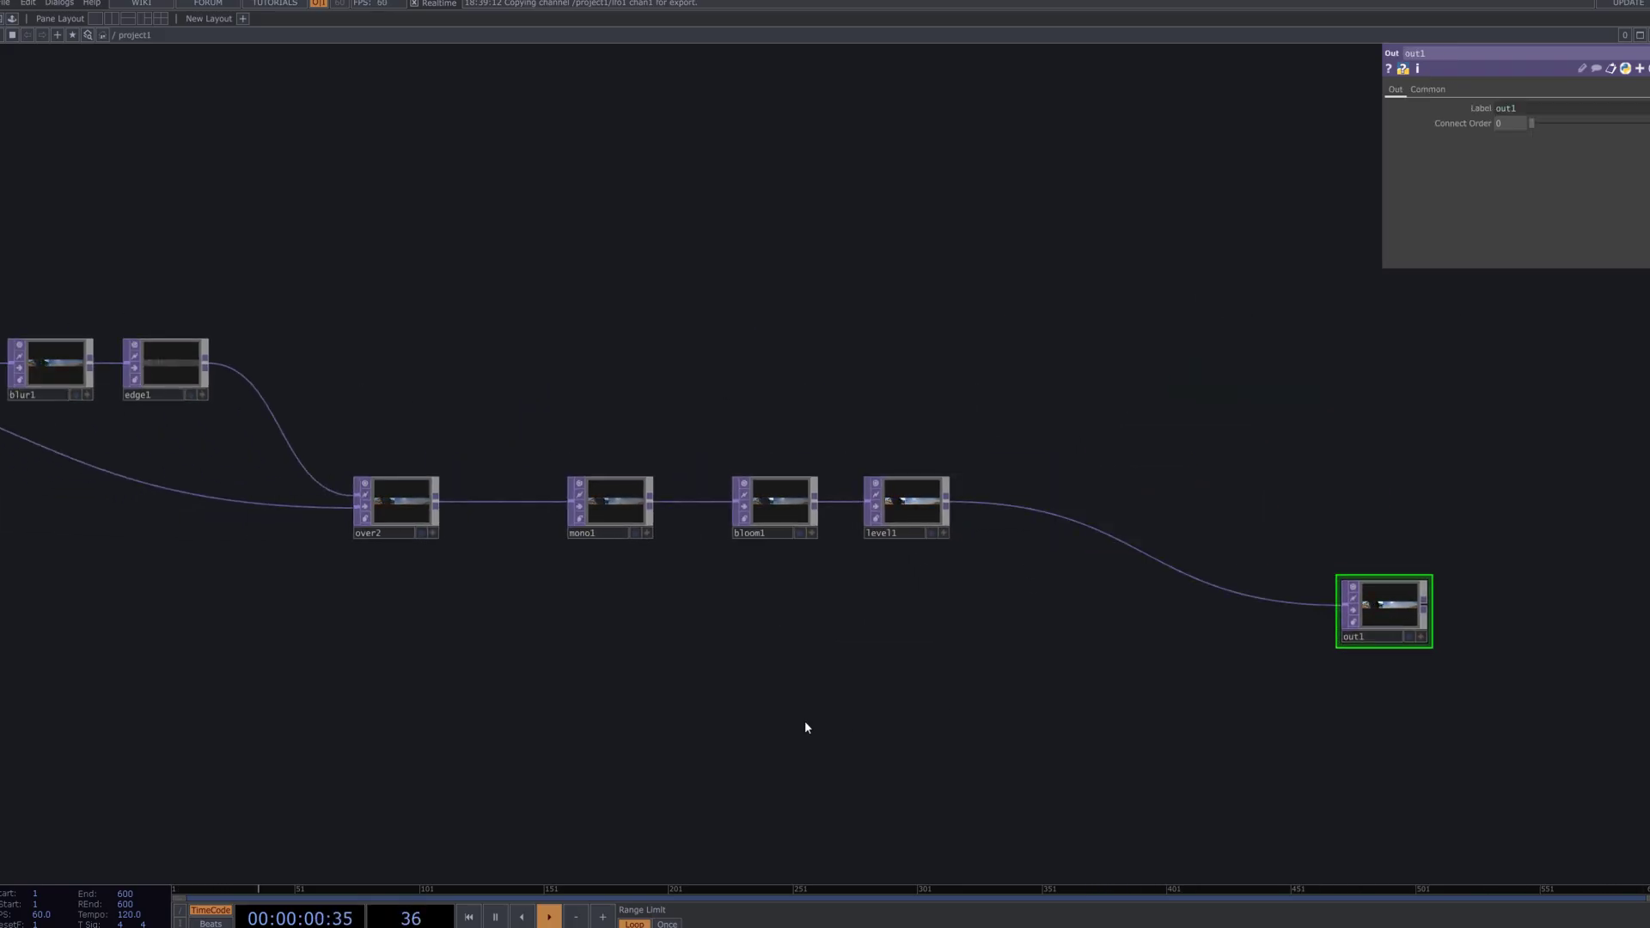
drag(806, 662, 878, 579)
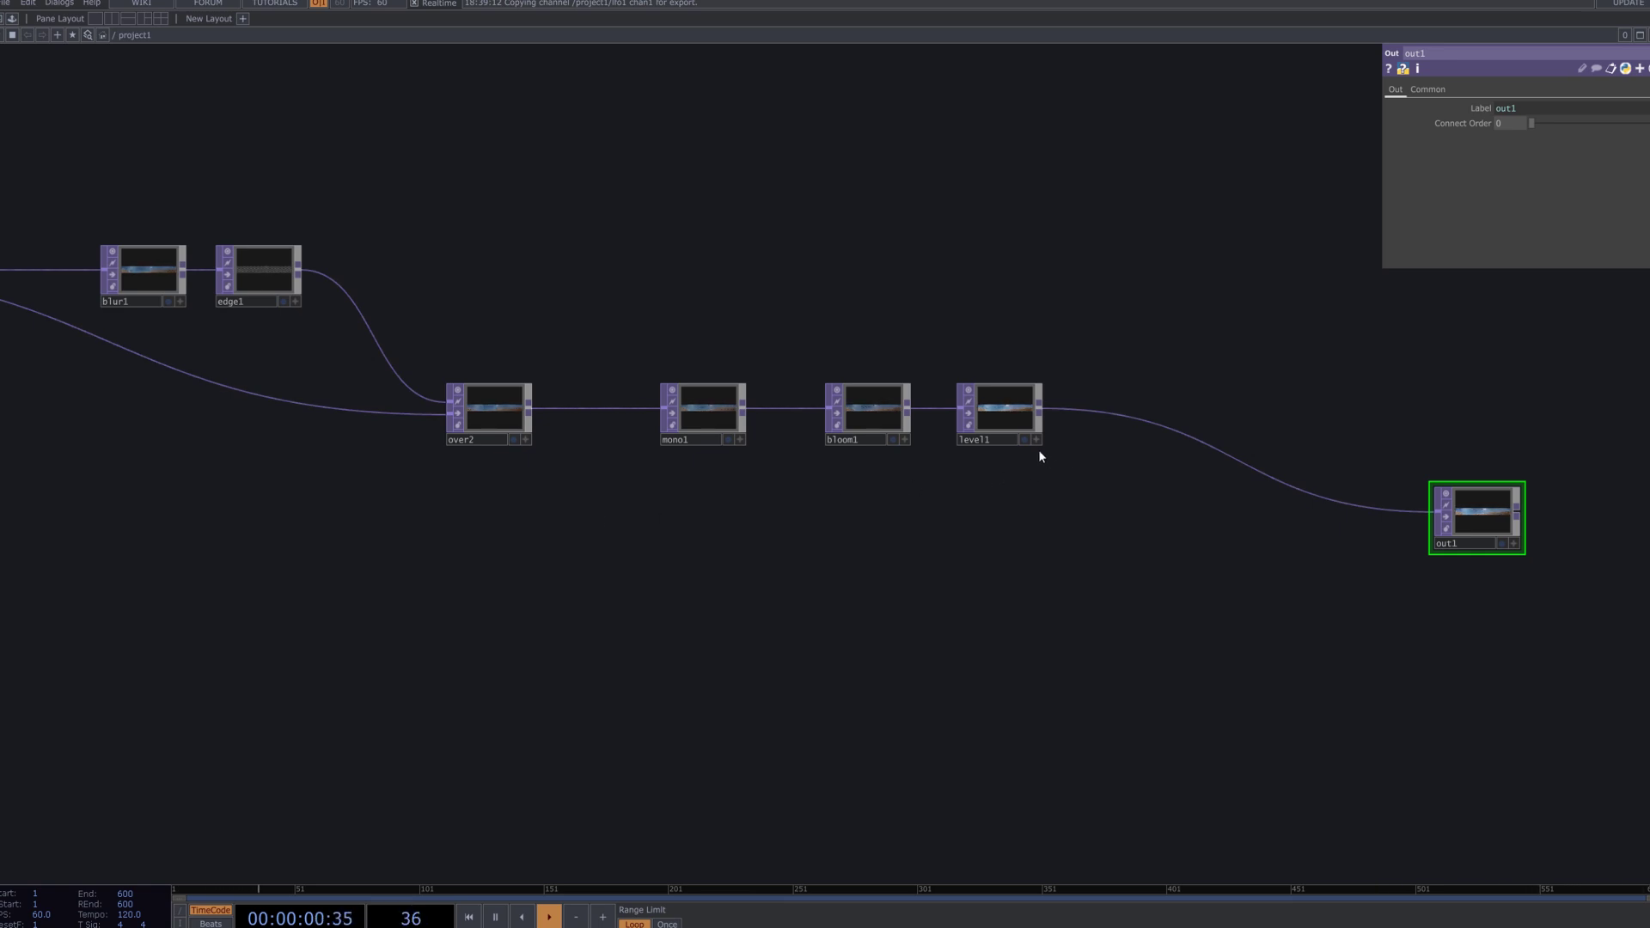
click(1506, 543)
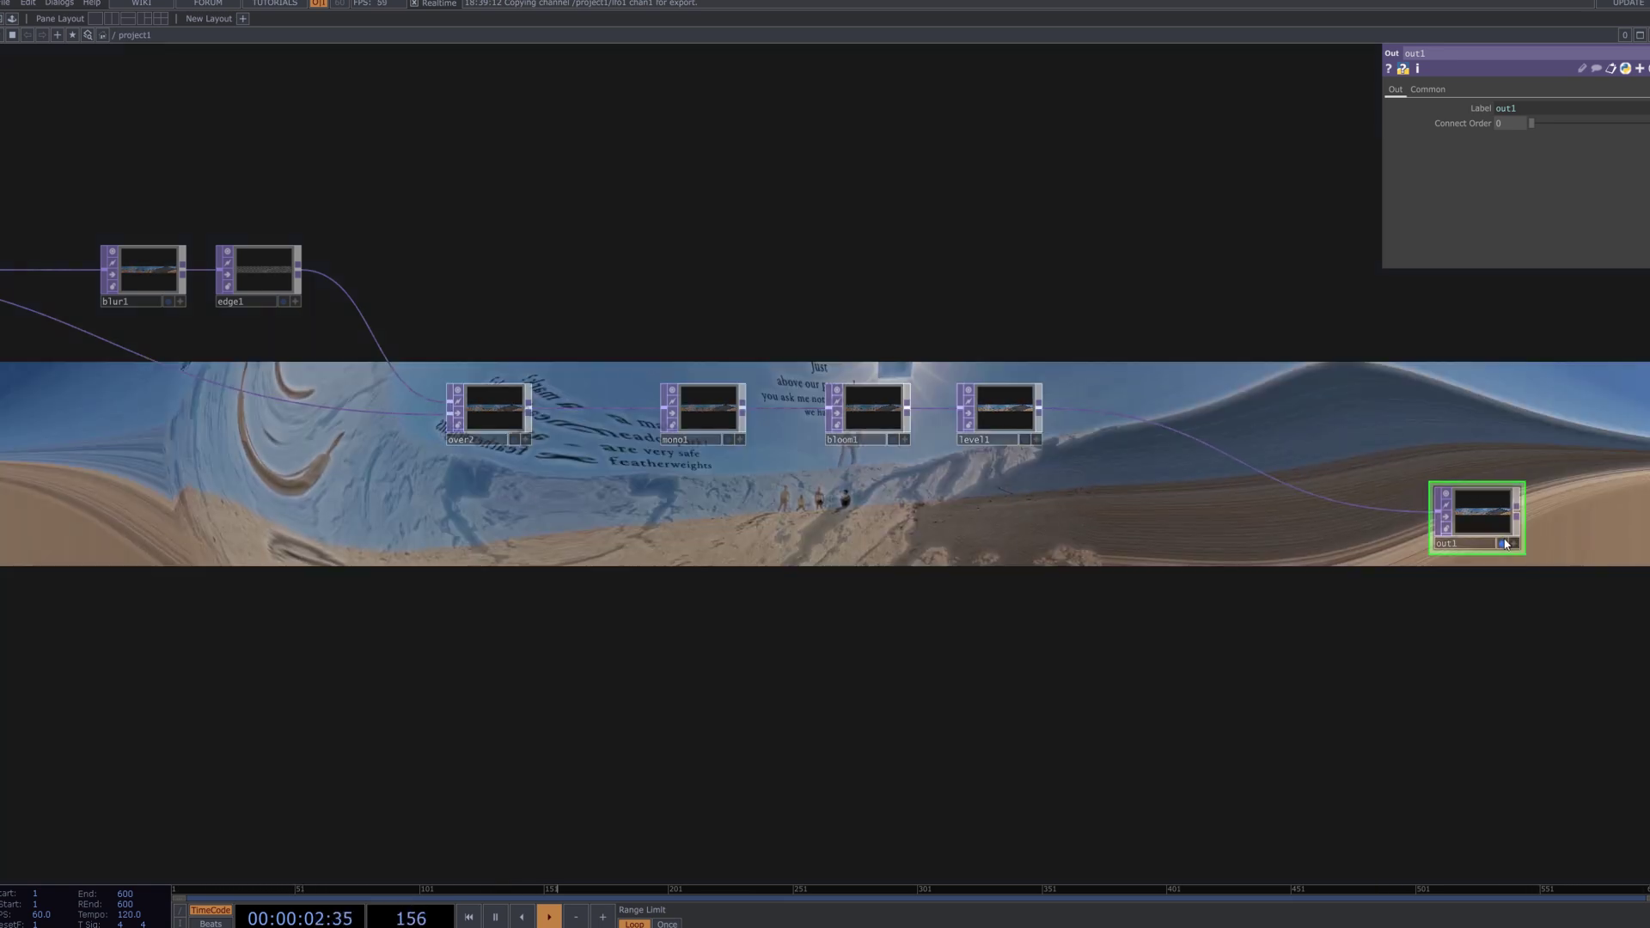
scroll(876, 649, down, 4)
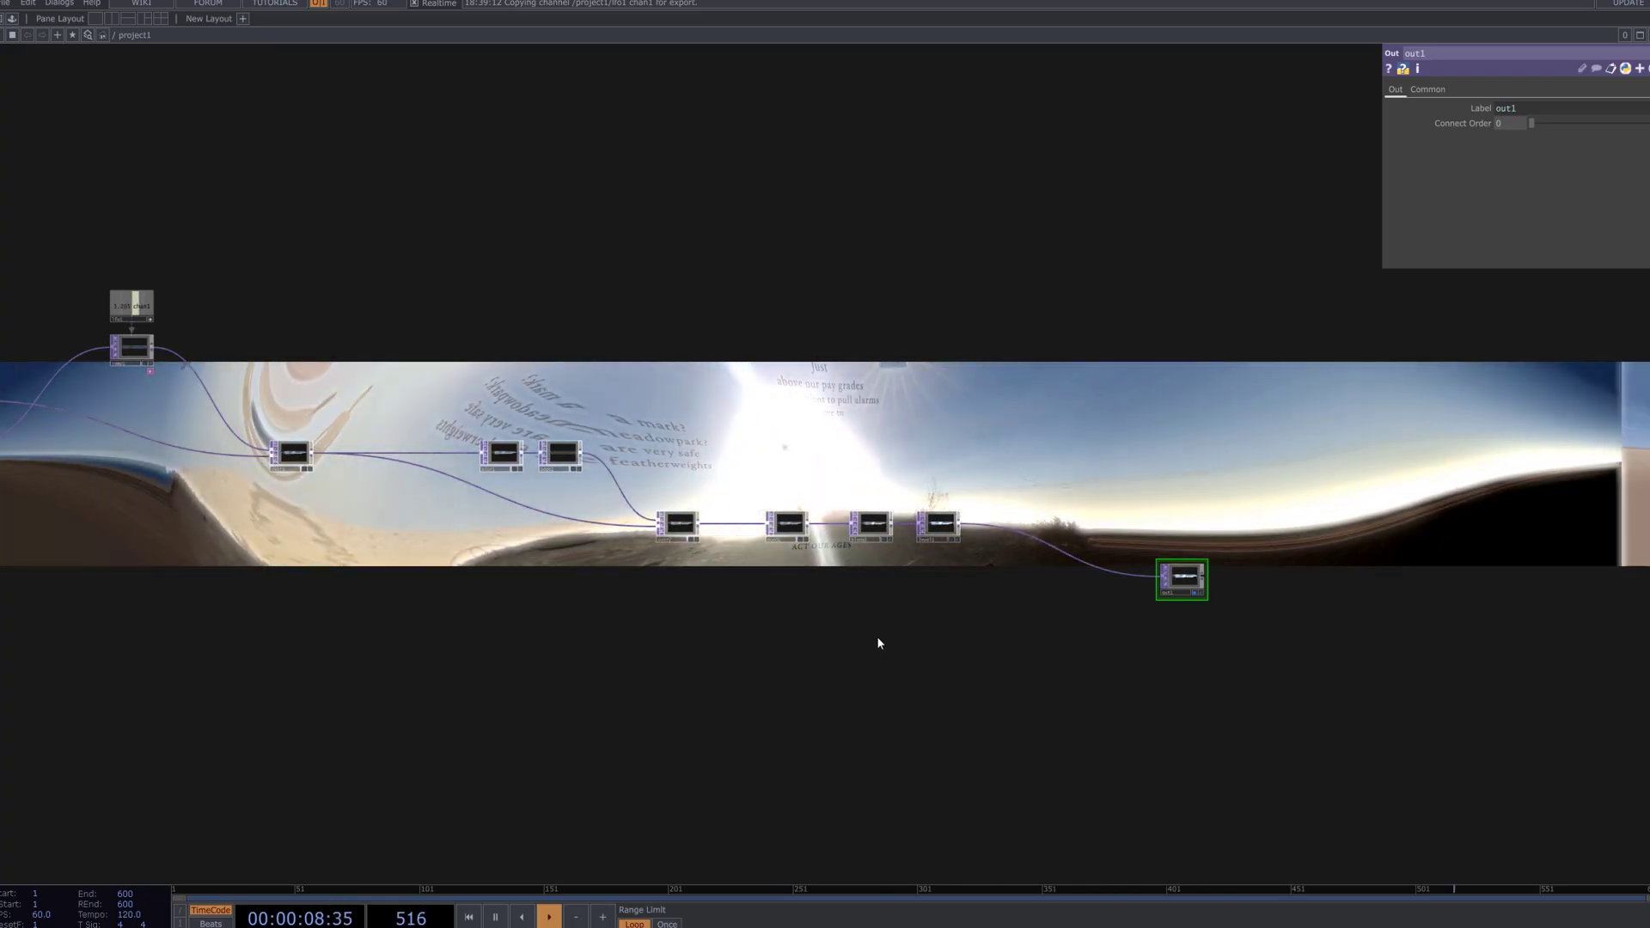
scroll(940, 609, up, 4)
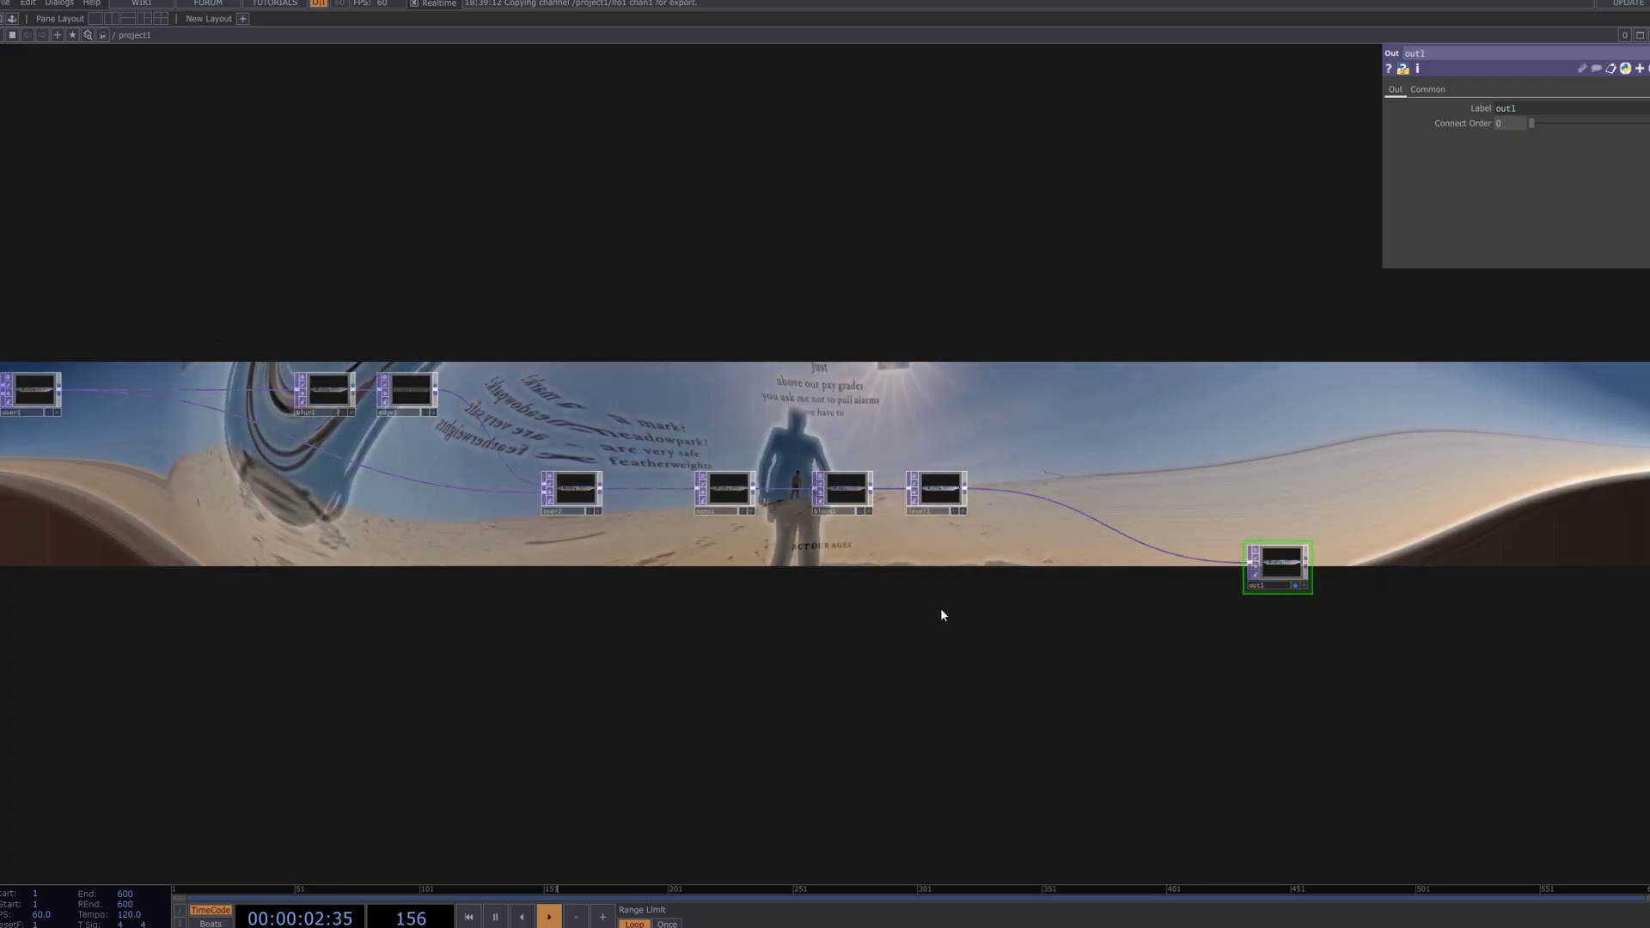
scroll(900, 531, up, 3)
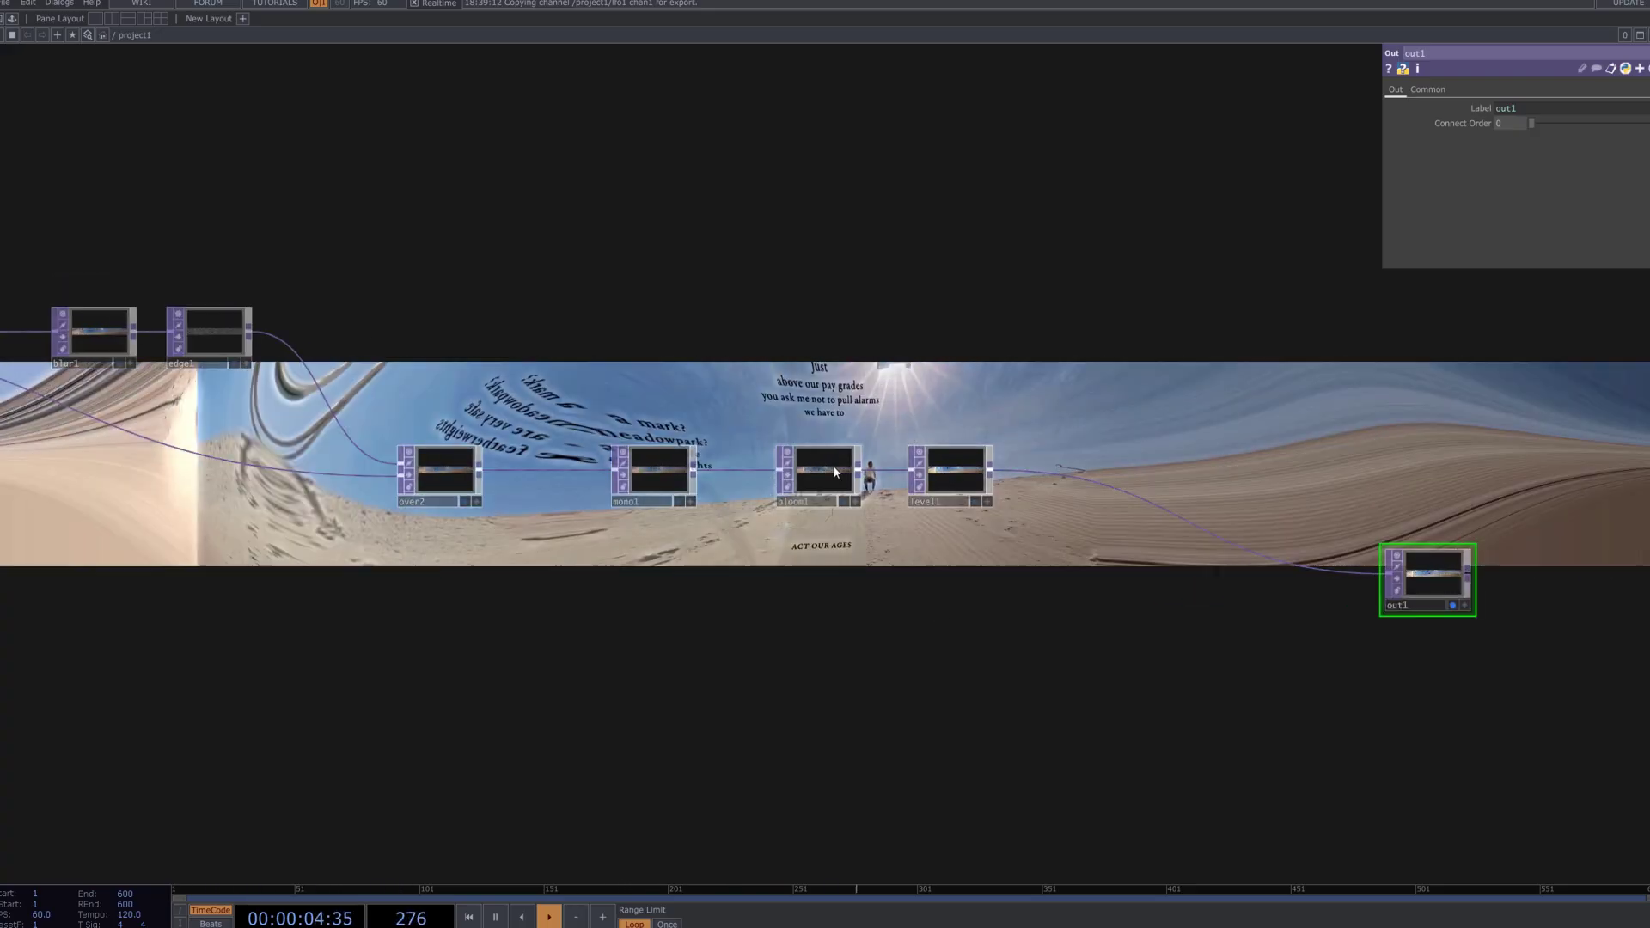
scroll(761, 629, down, 3)
drag(960, 639, 1087, 634)
scroll(1087, 634, down, 4)
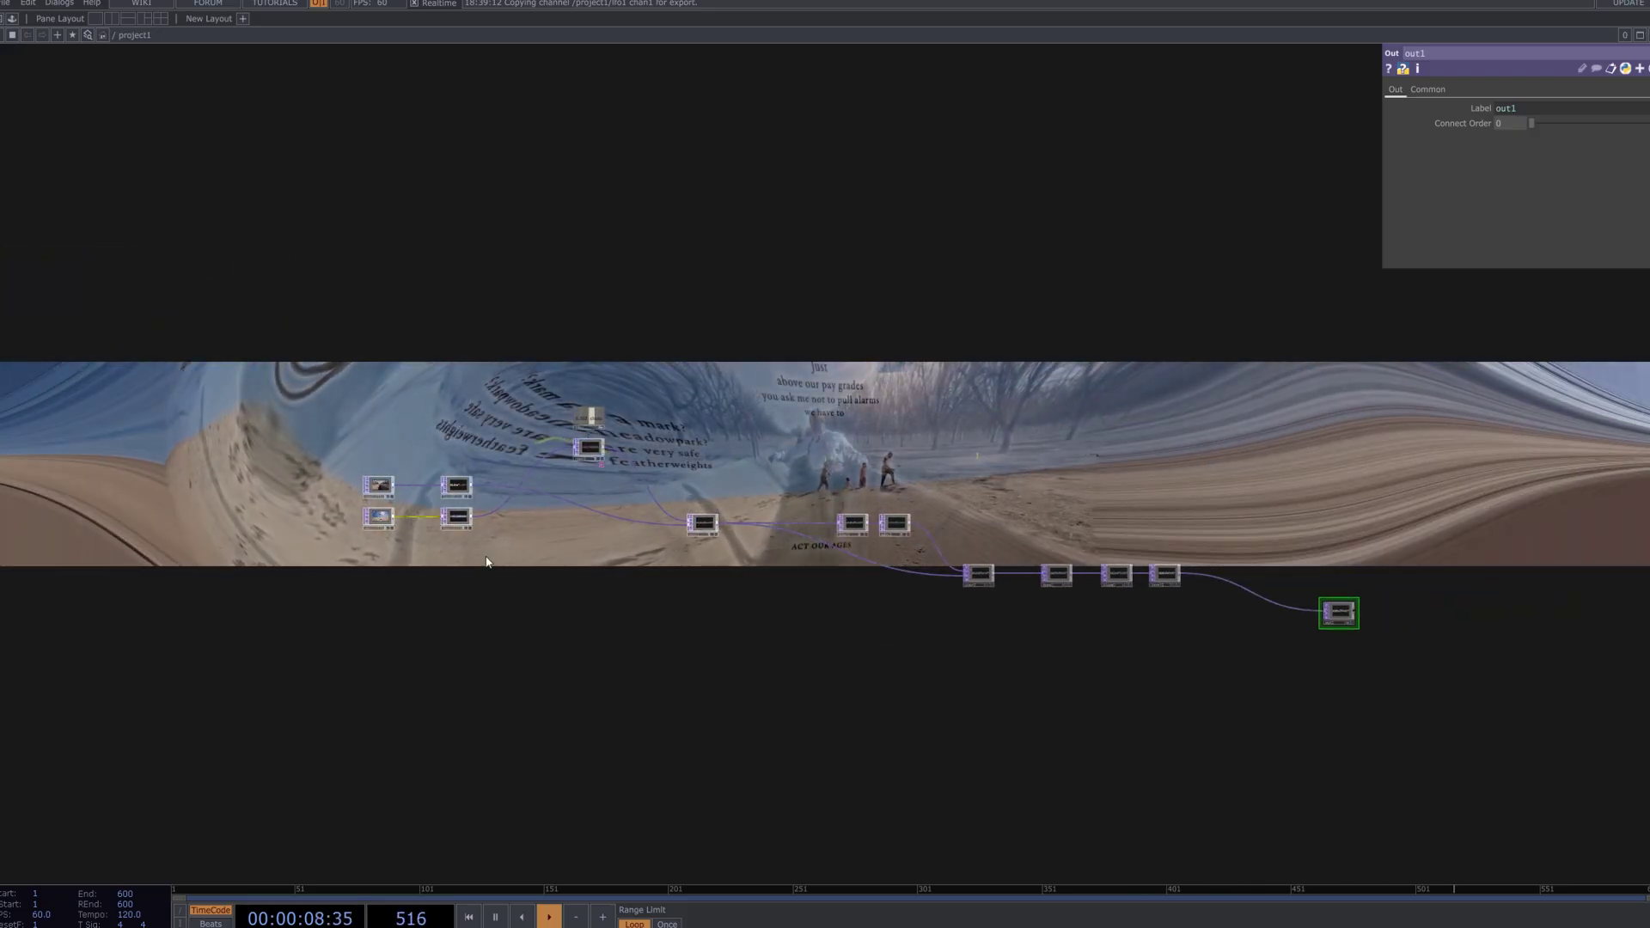
drag(744, 685, 762, 720)
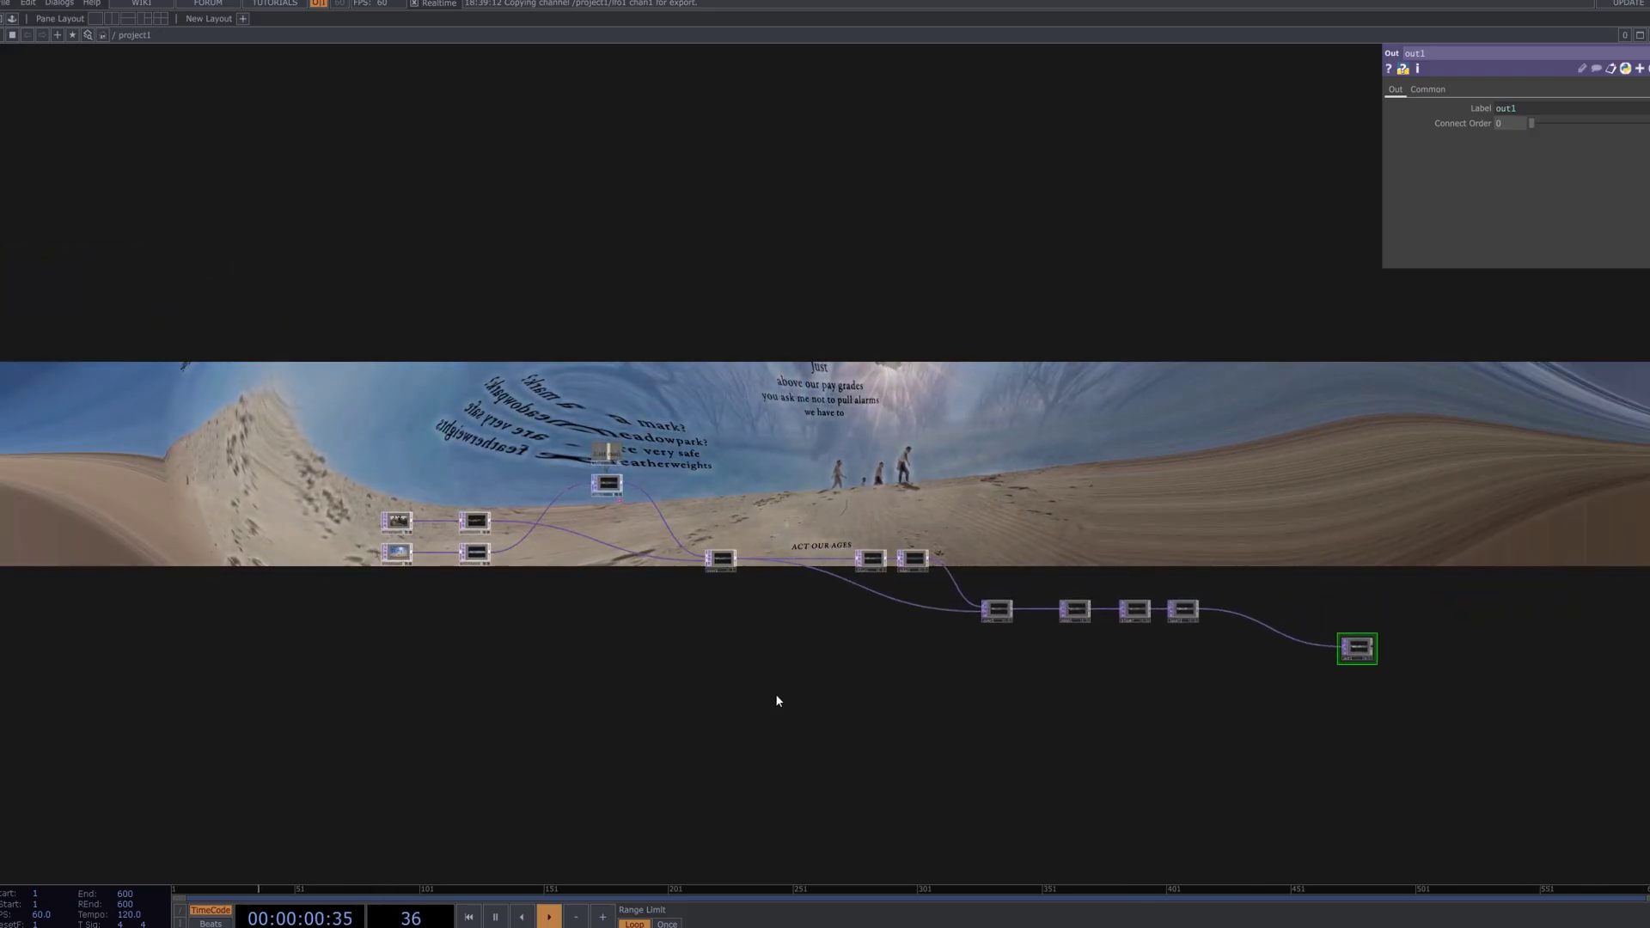
scroll(778, 679, down, 2)
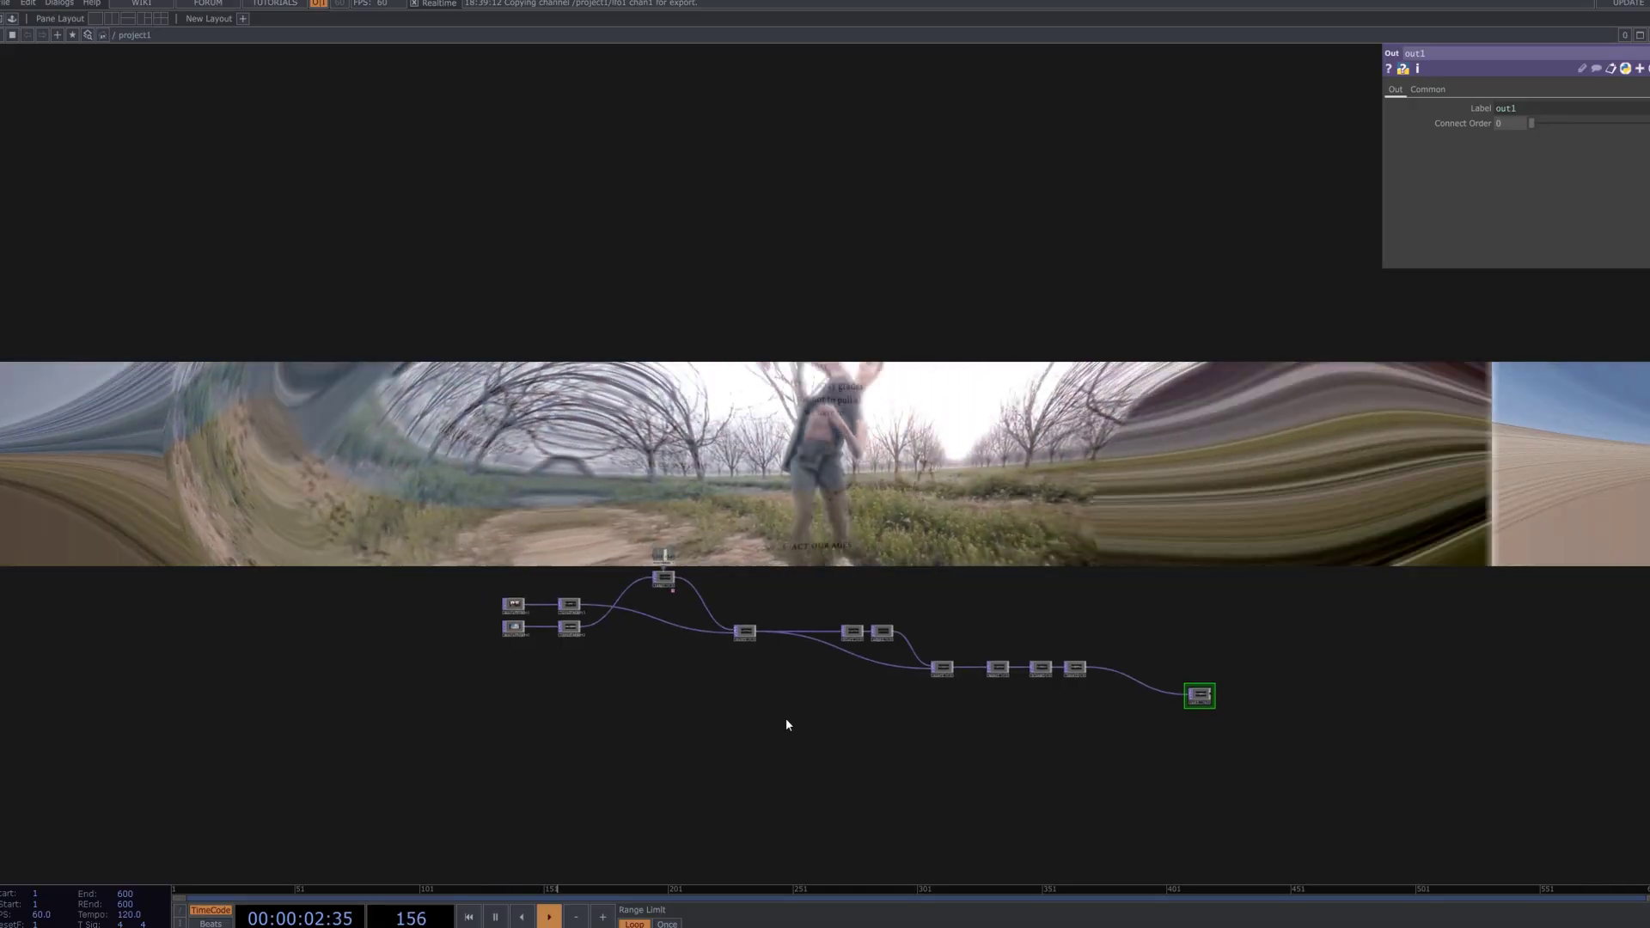
scroll(786, 722, up, 3)
scroll(748, 692, down, 2)
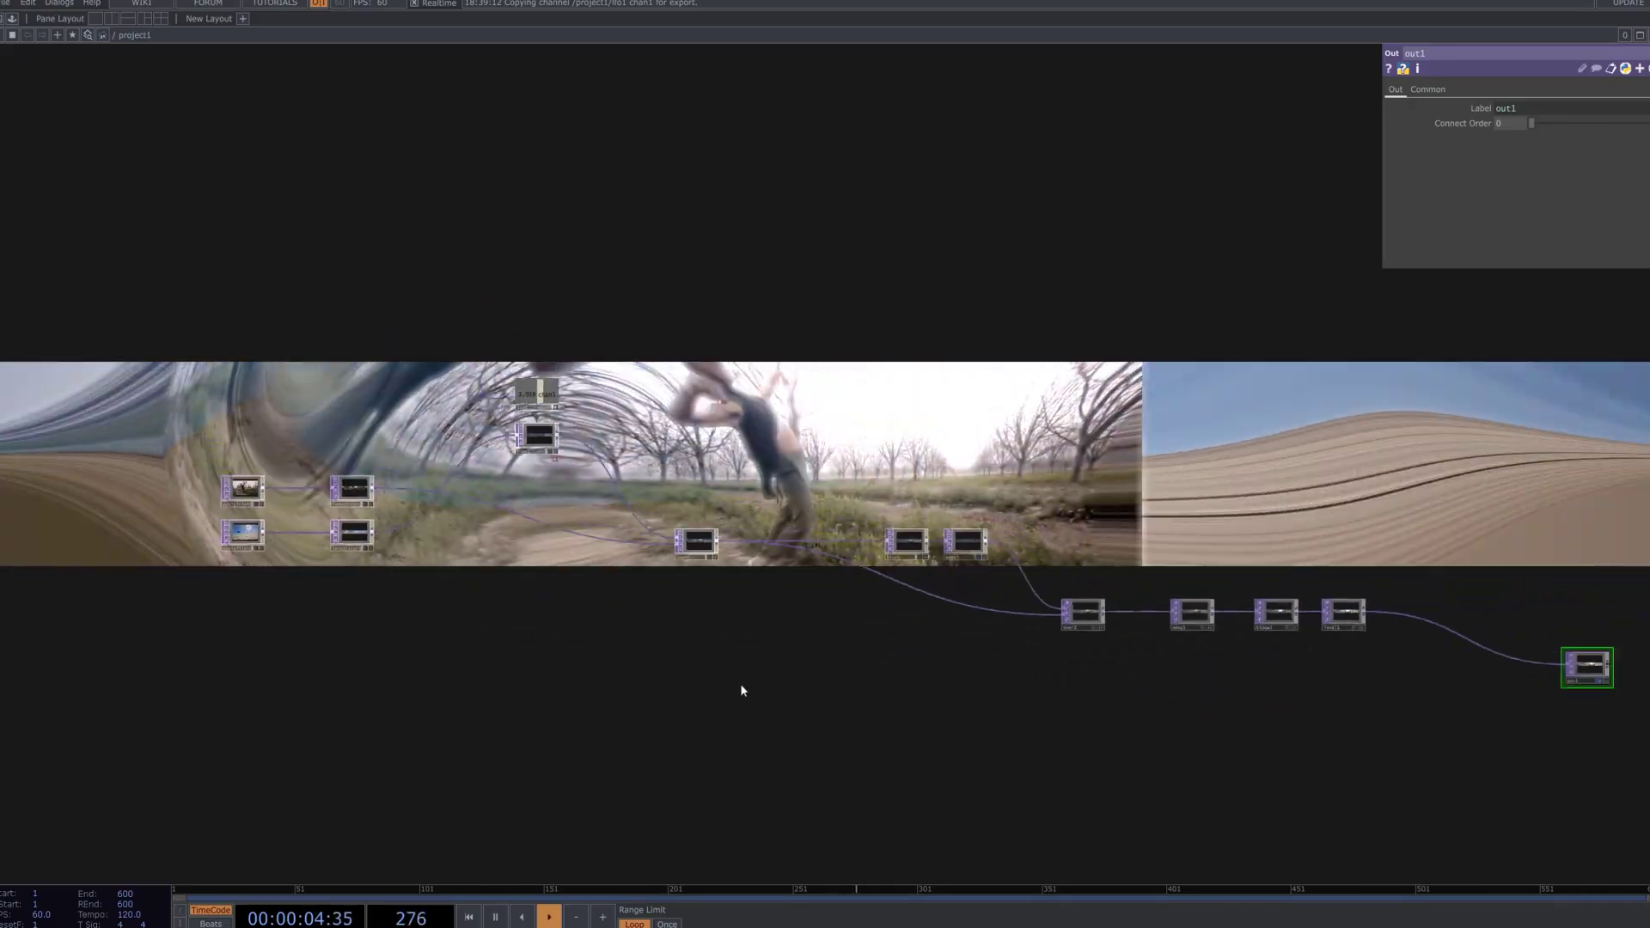
click(244, 490)
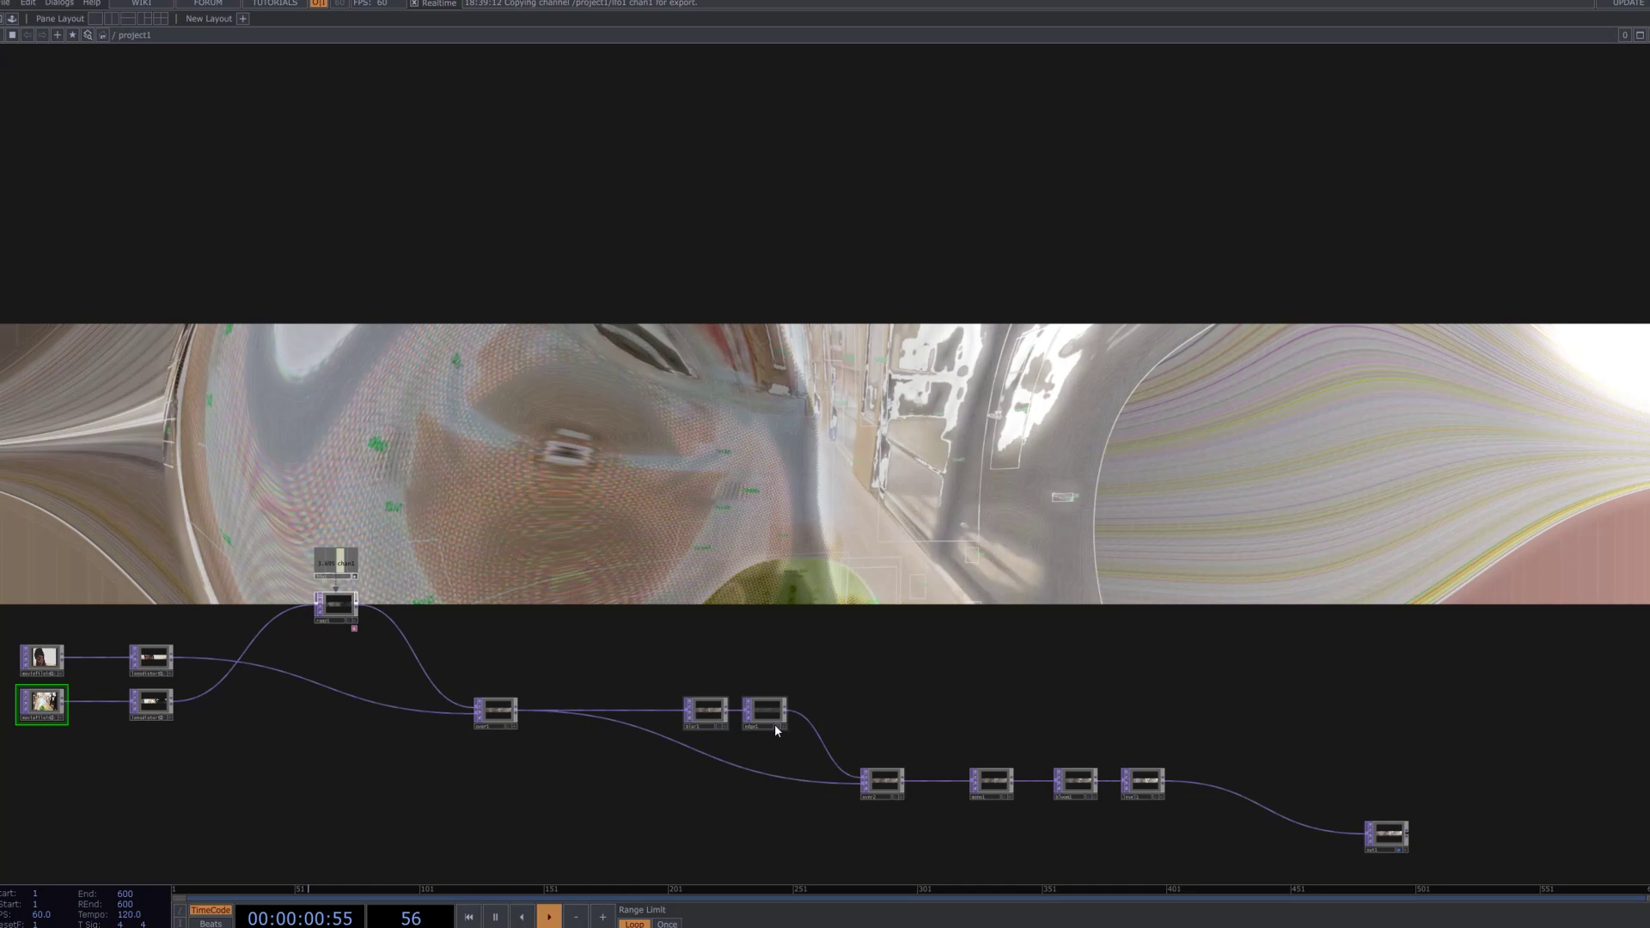
scroll(775, 723, up, 5)
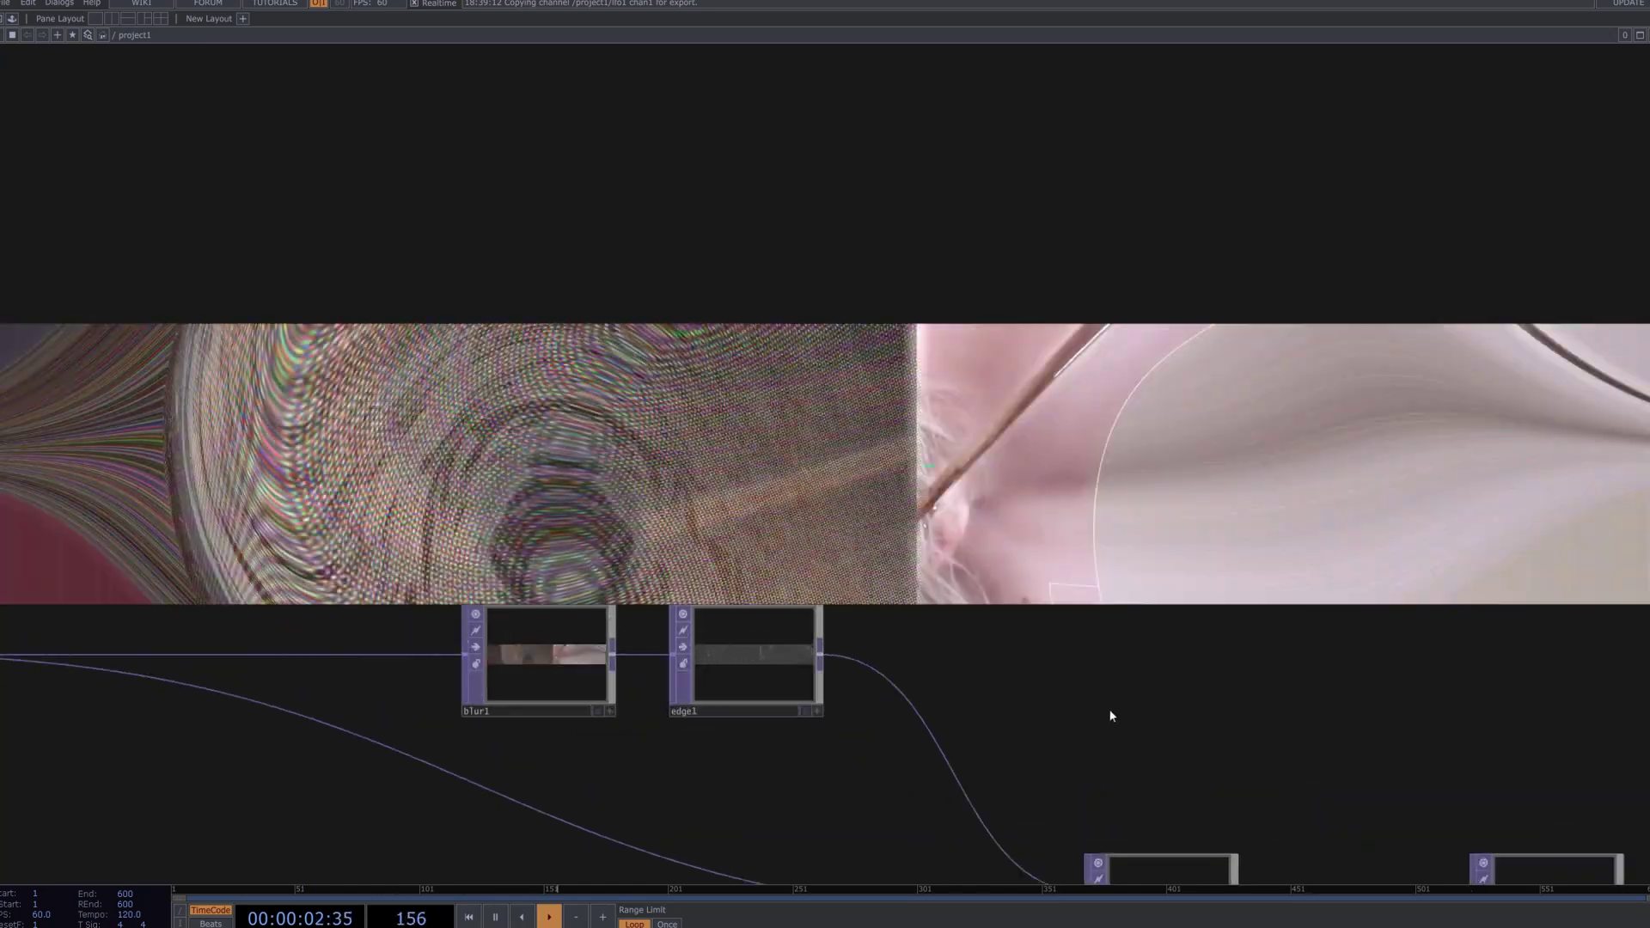
drag(1110, 711, 511, 423)
click(1539, 673)
scroll(877, 481, down, 8)
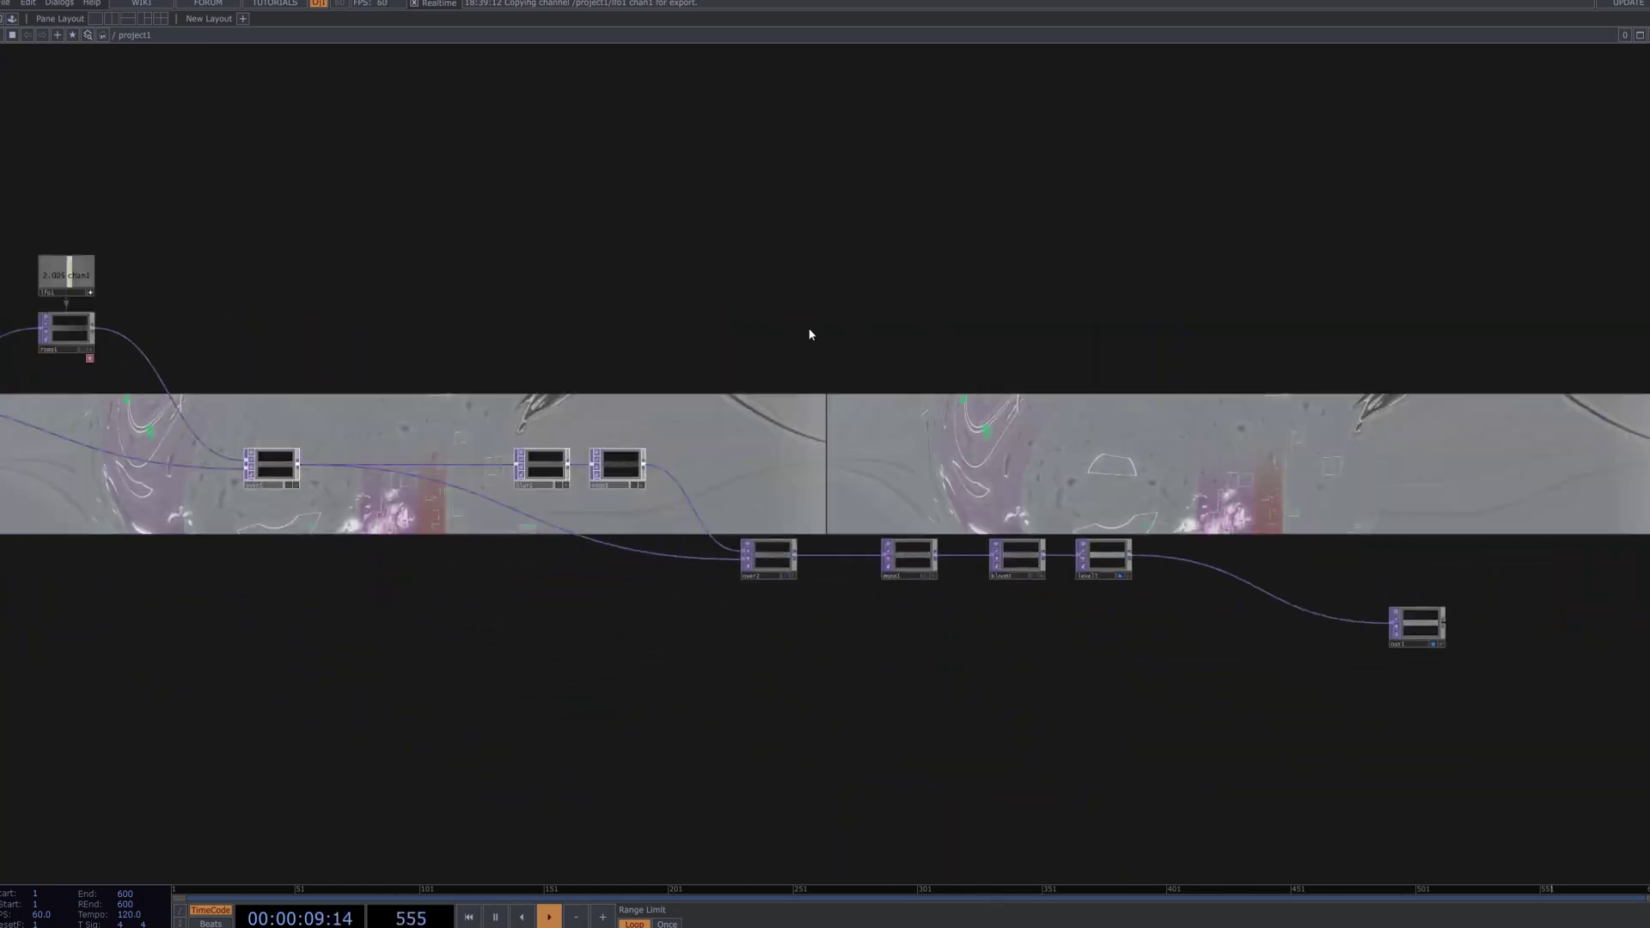
drag(811, 335, 994, 665)
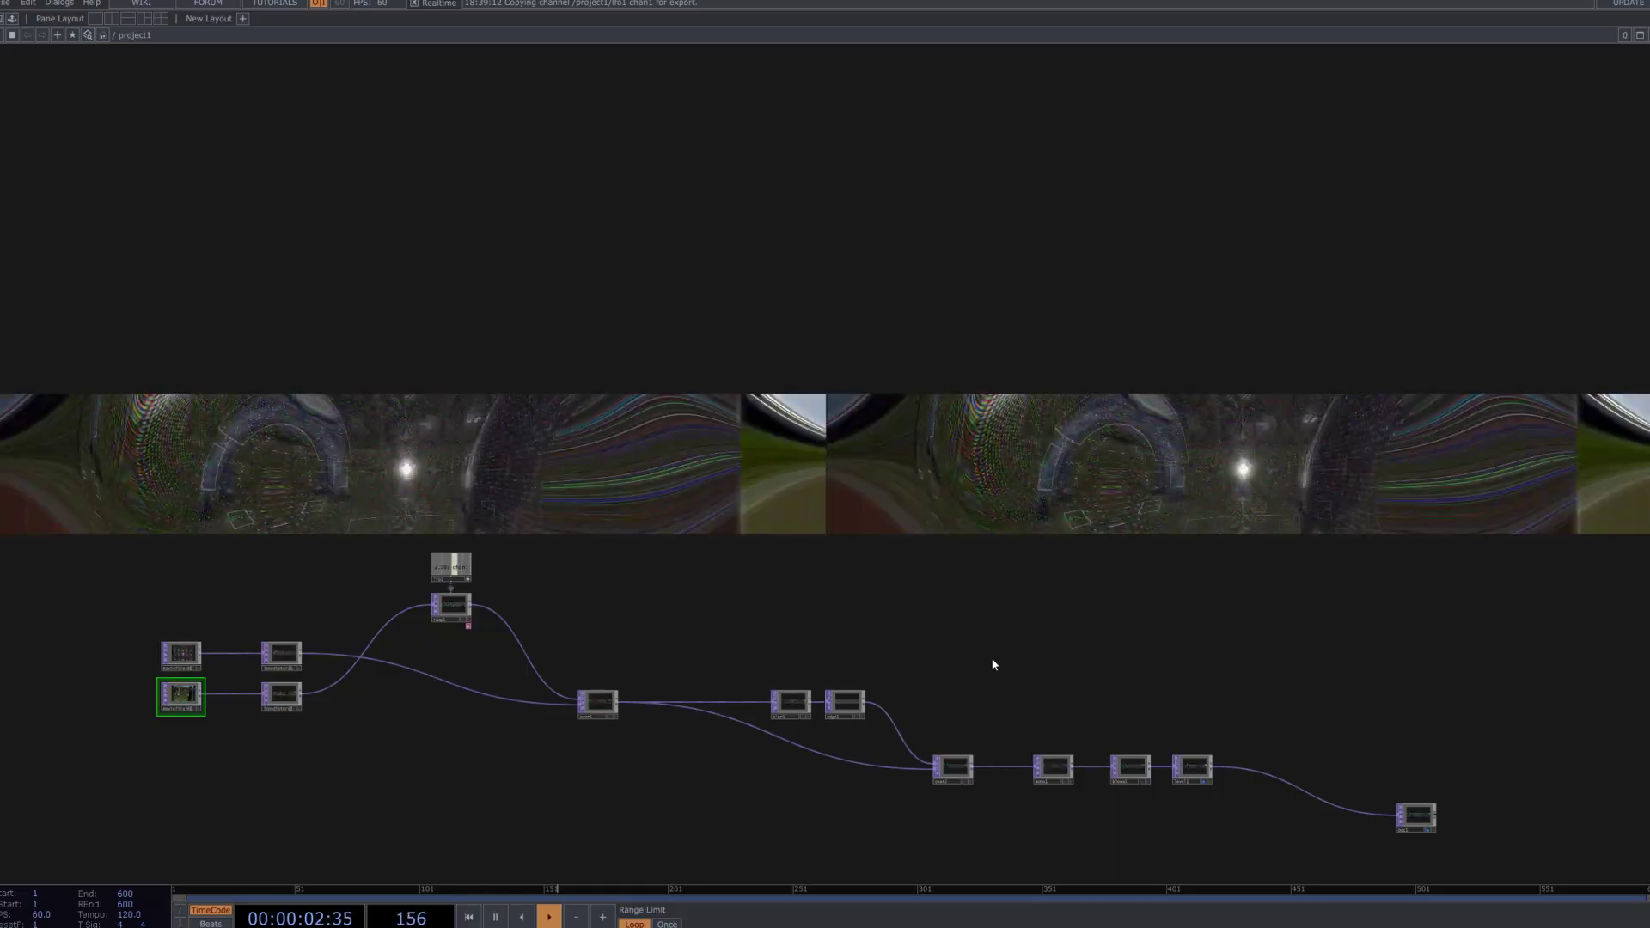
scroll(1128, 720, down, 2)
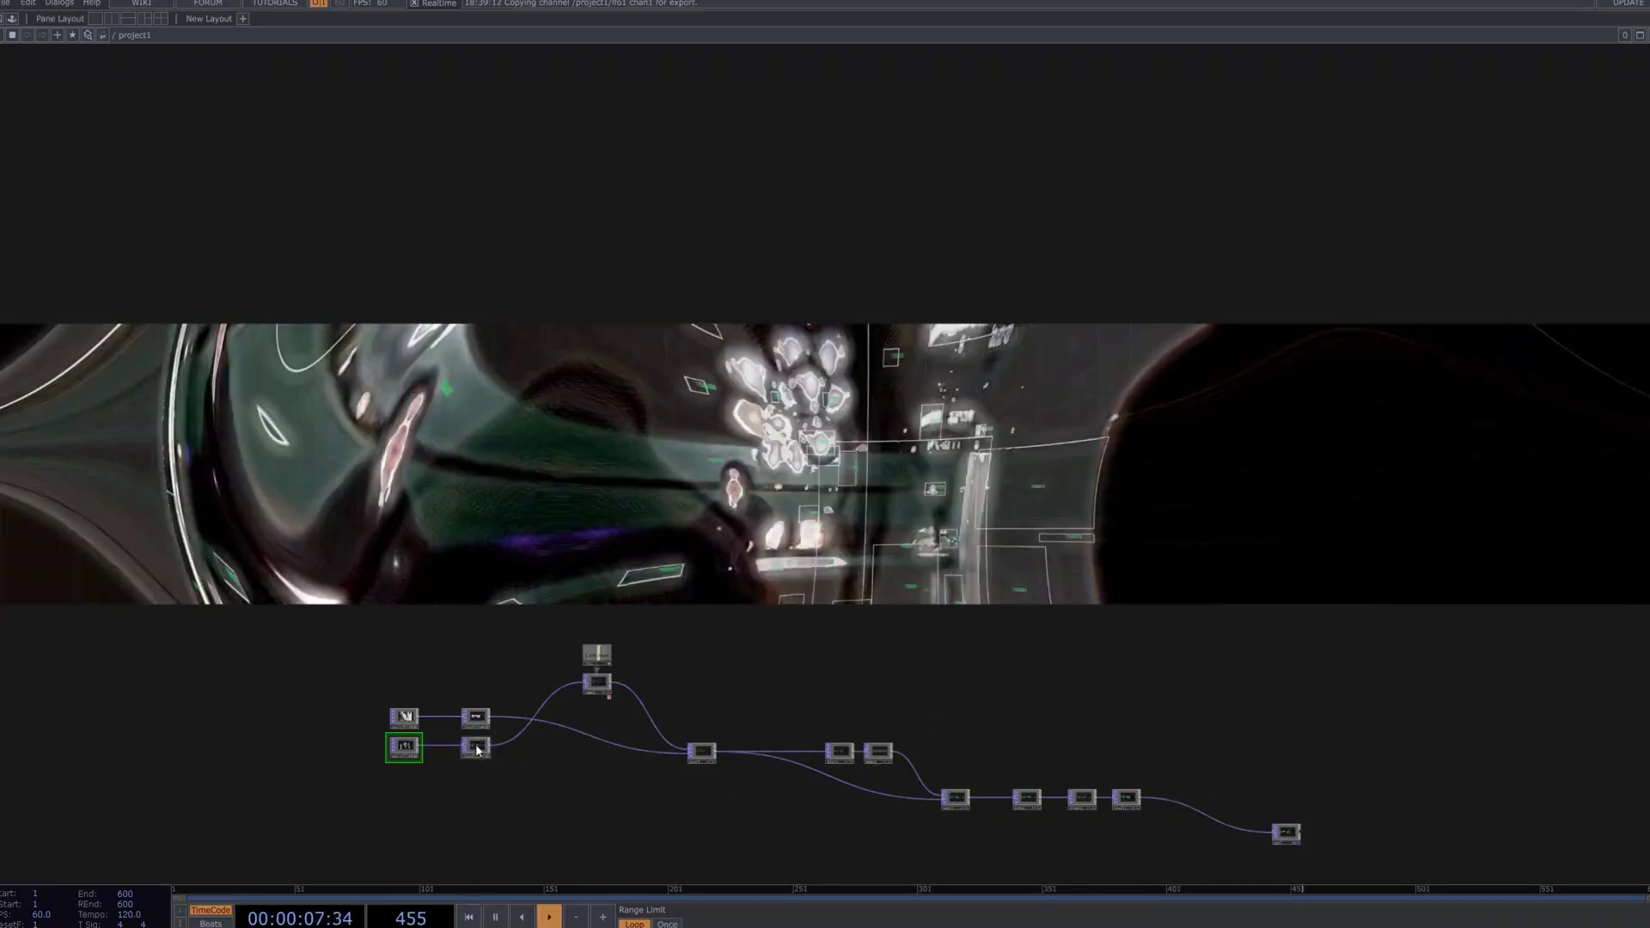
Set lensdistort1's first New Focal Lengths value to 0.2.
click(478, 721)
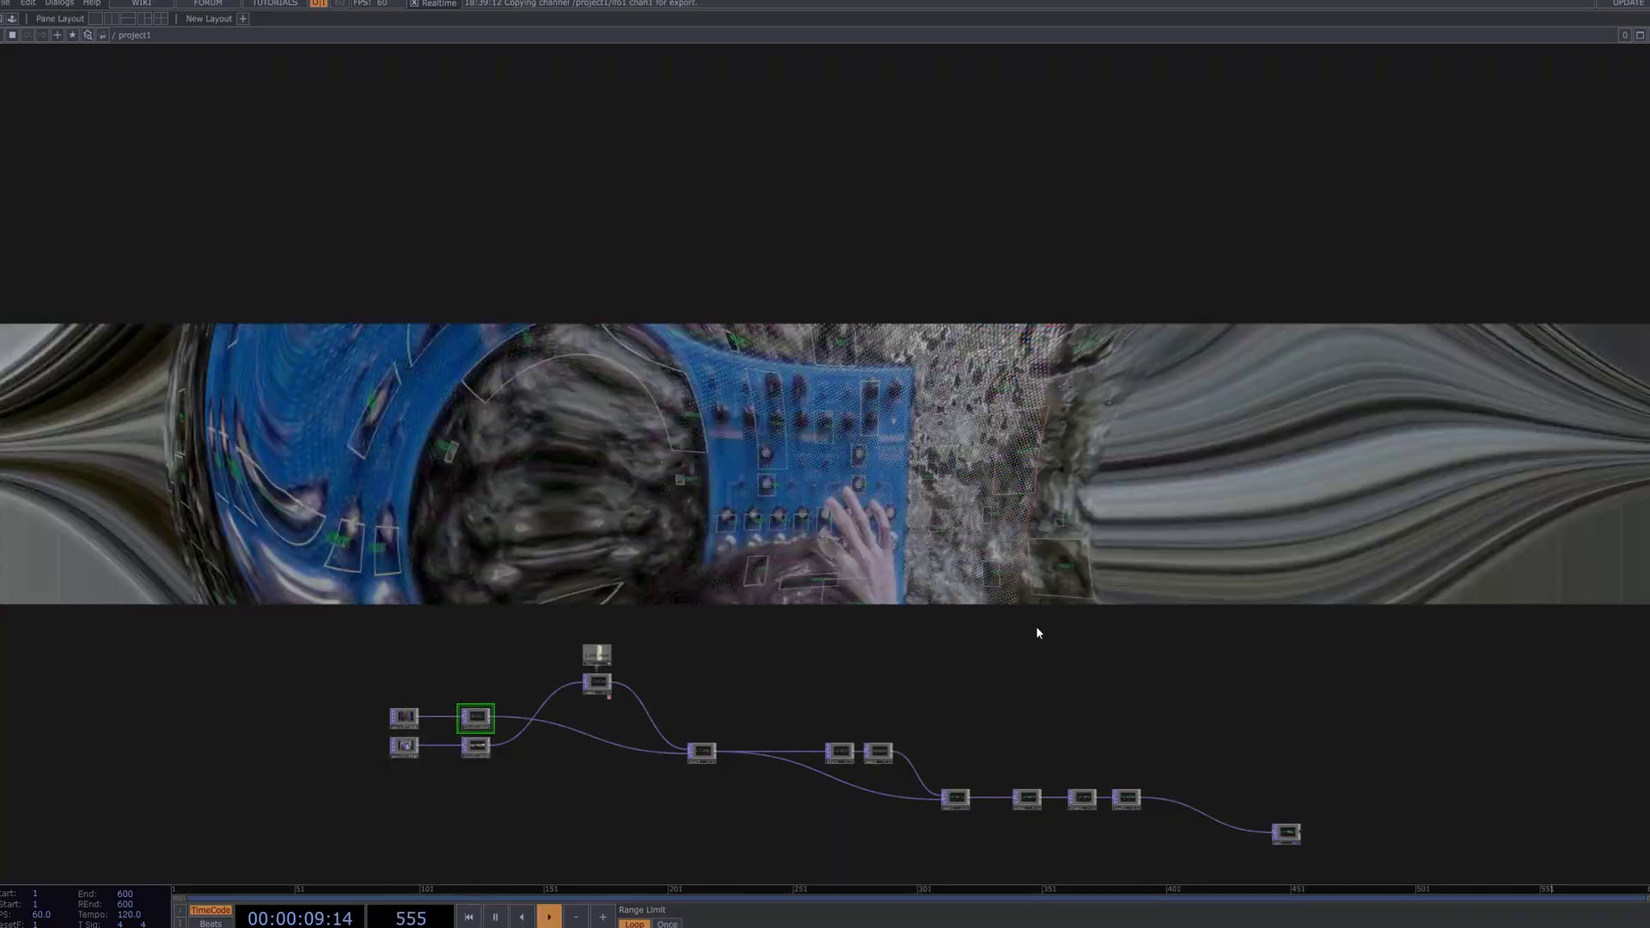
key(p)
click(1506, 193)
text(0.2)
key(Return)
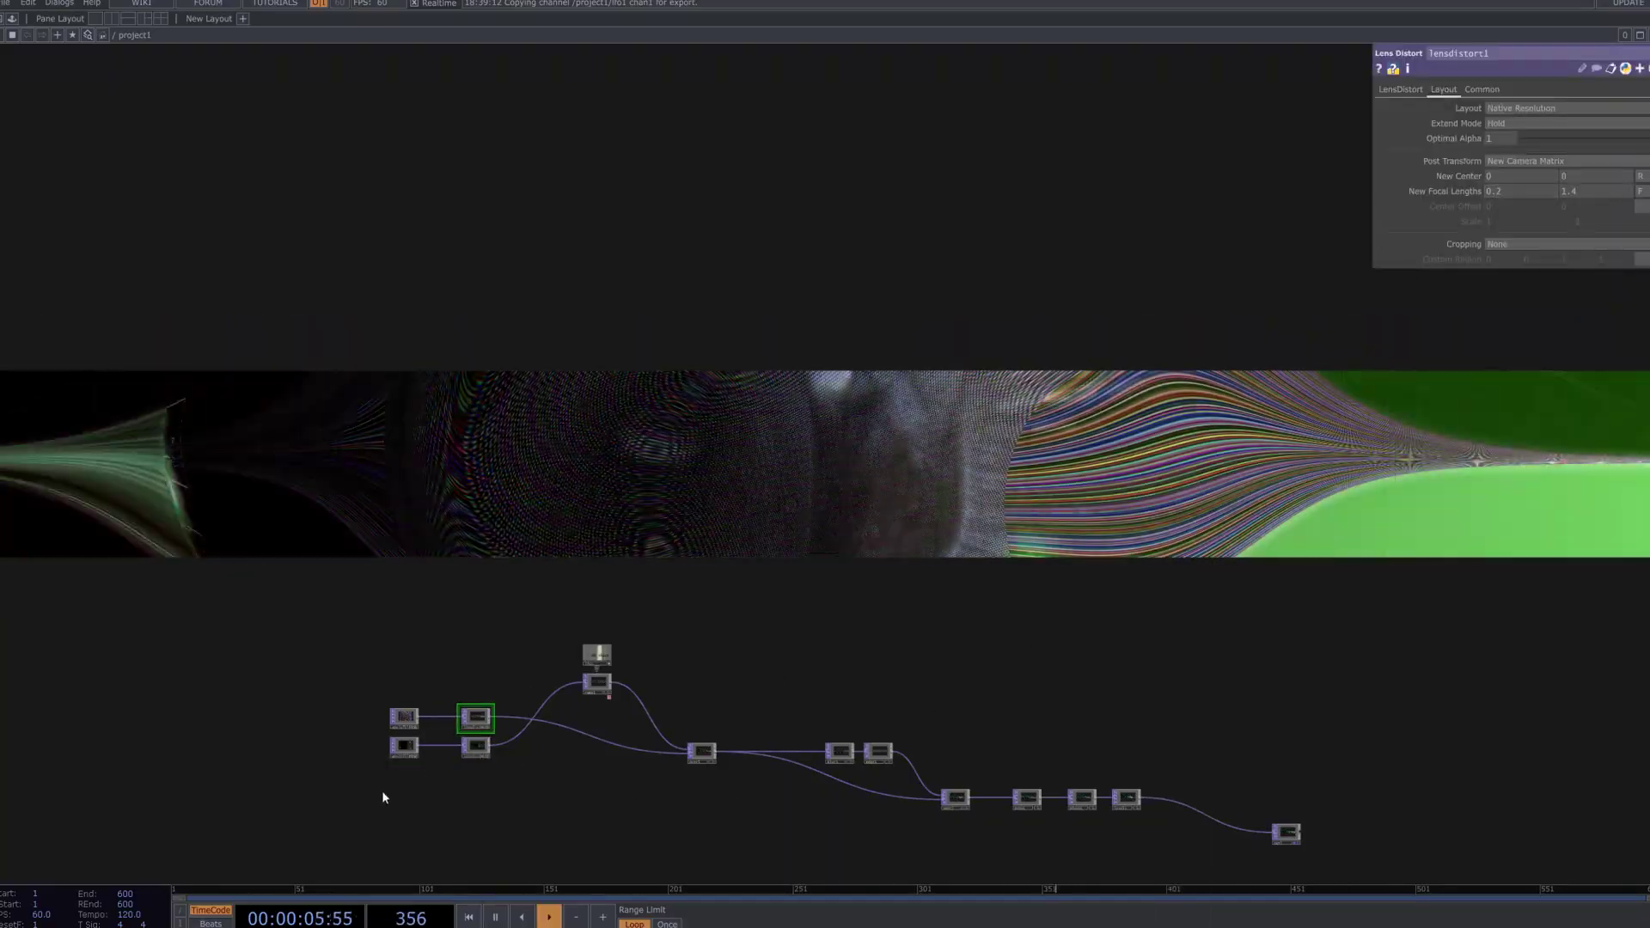
Drag lensdistort2's K1 distortion coefficient strongly negative, to about -0.644.
click(480, 746)
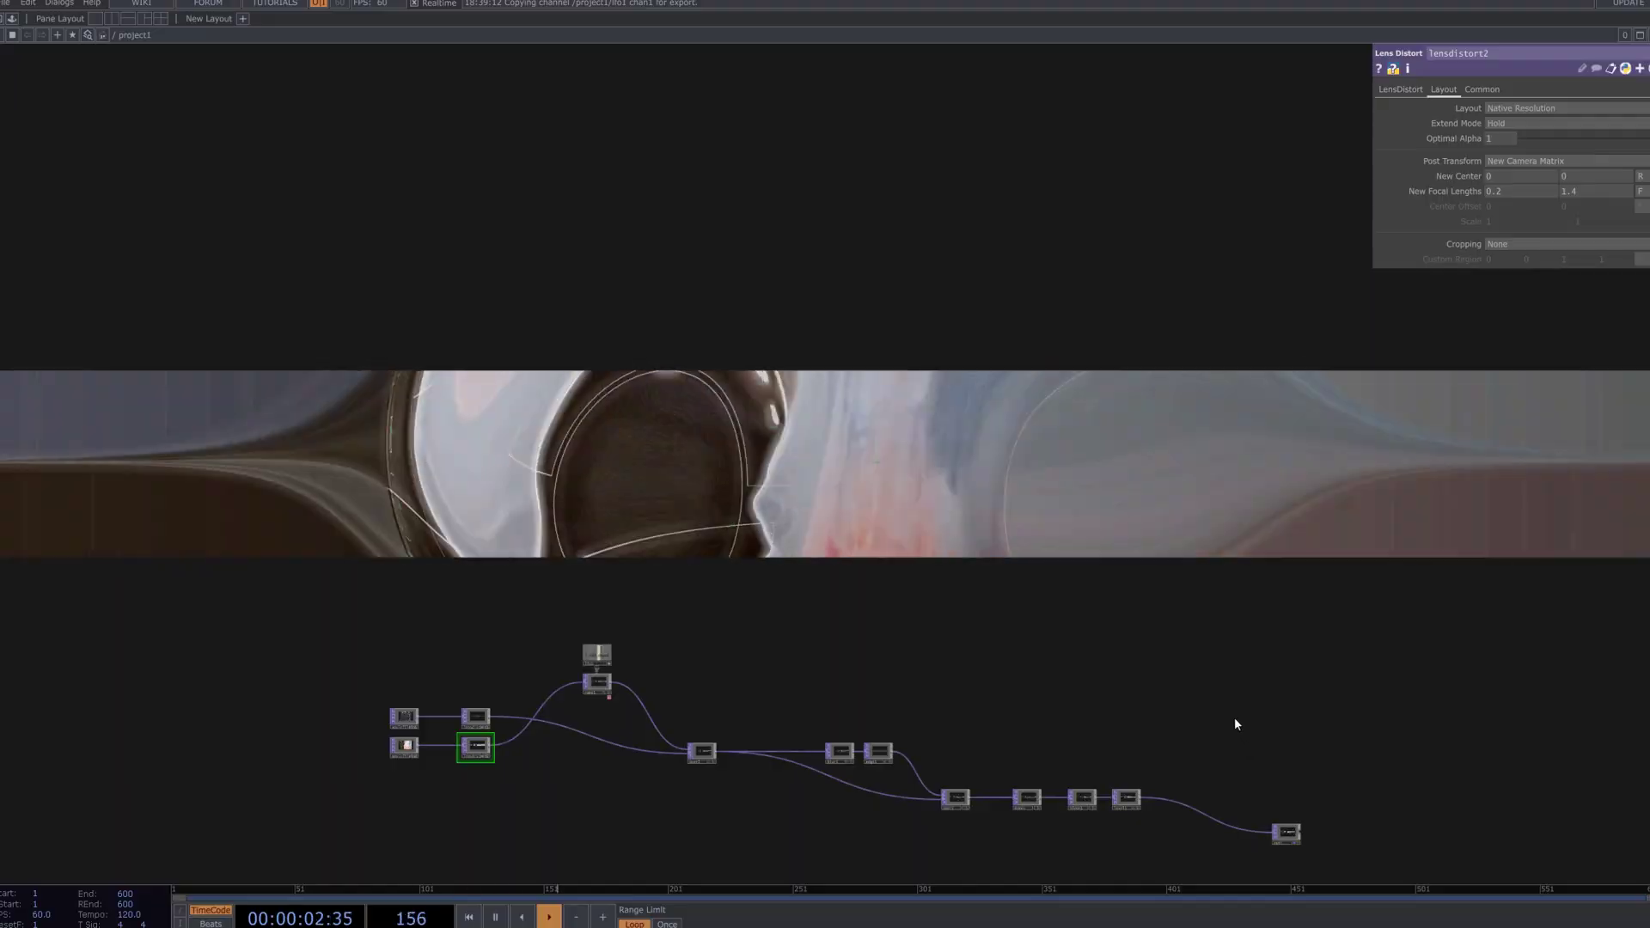
click(1400, 90)
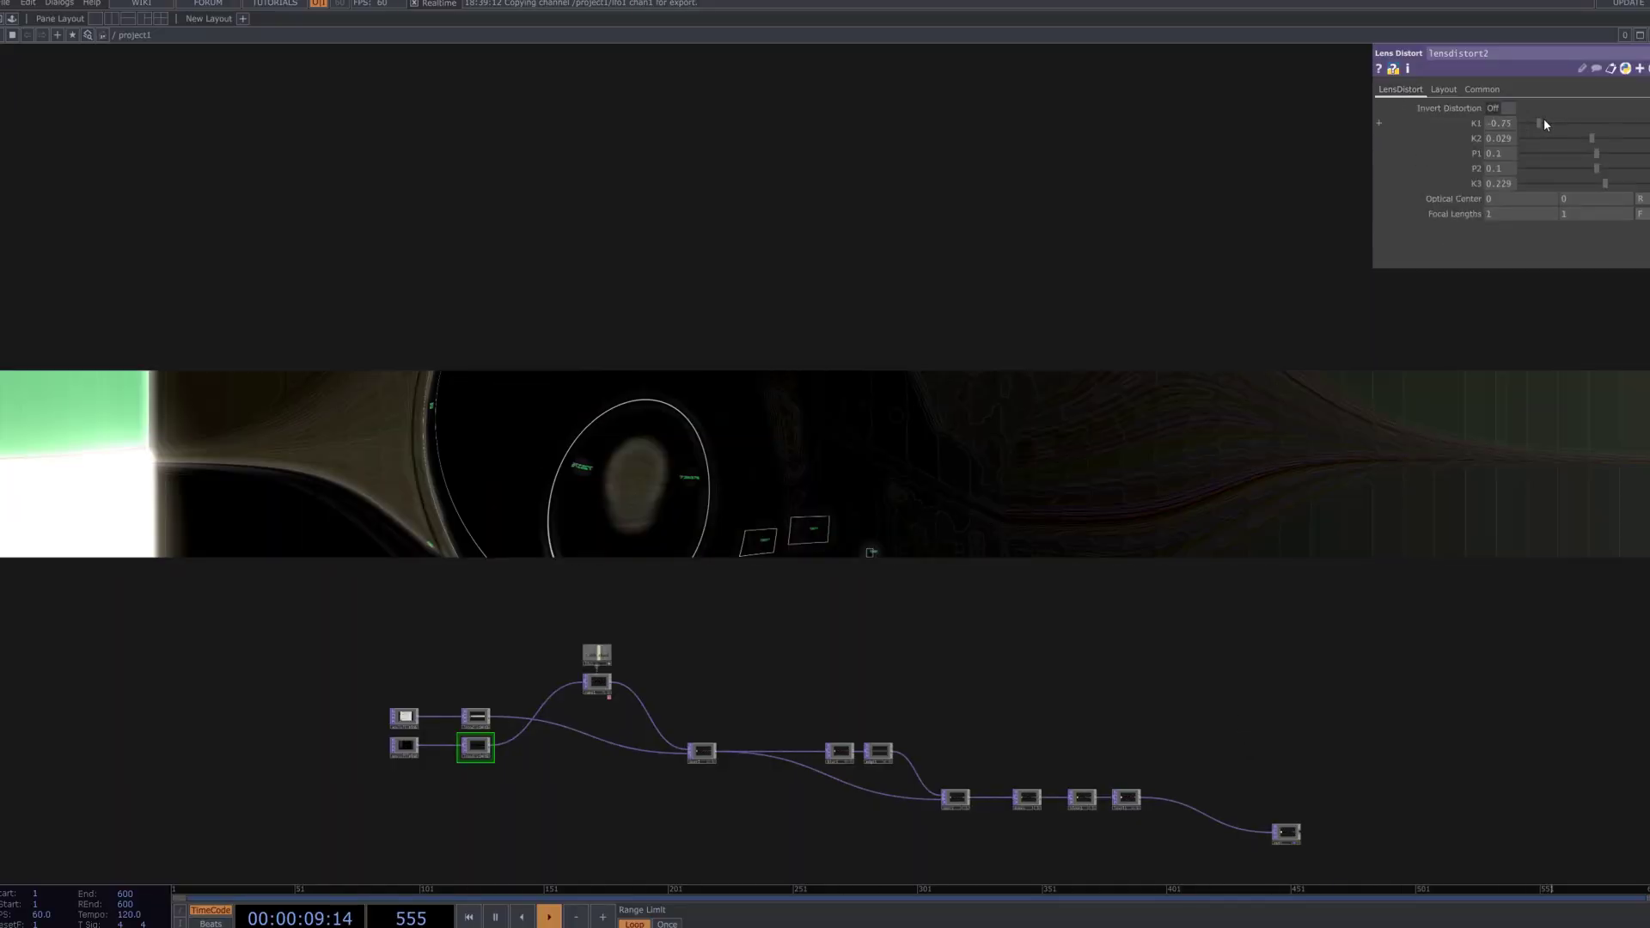
drag(1582, 126, 1547, 138)
mouse_move(1591, 138)
mouse_down()
mouse_move(1561, 142)
mouse_move(1649, 139)
mouse_move(1463, 153)
mouse_move(1616, 154)
mouse_up()
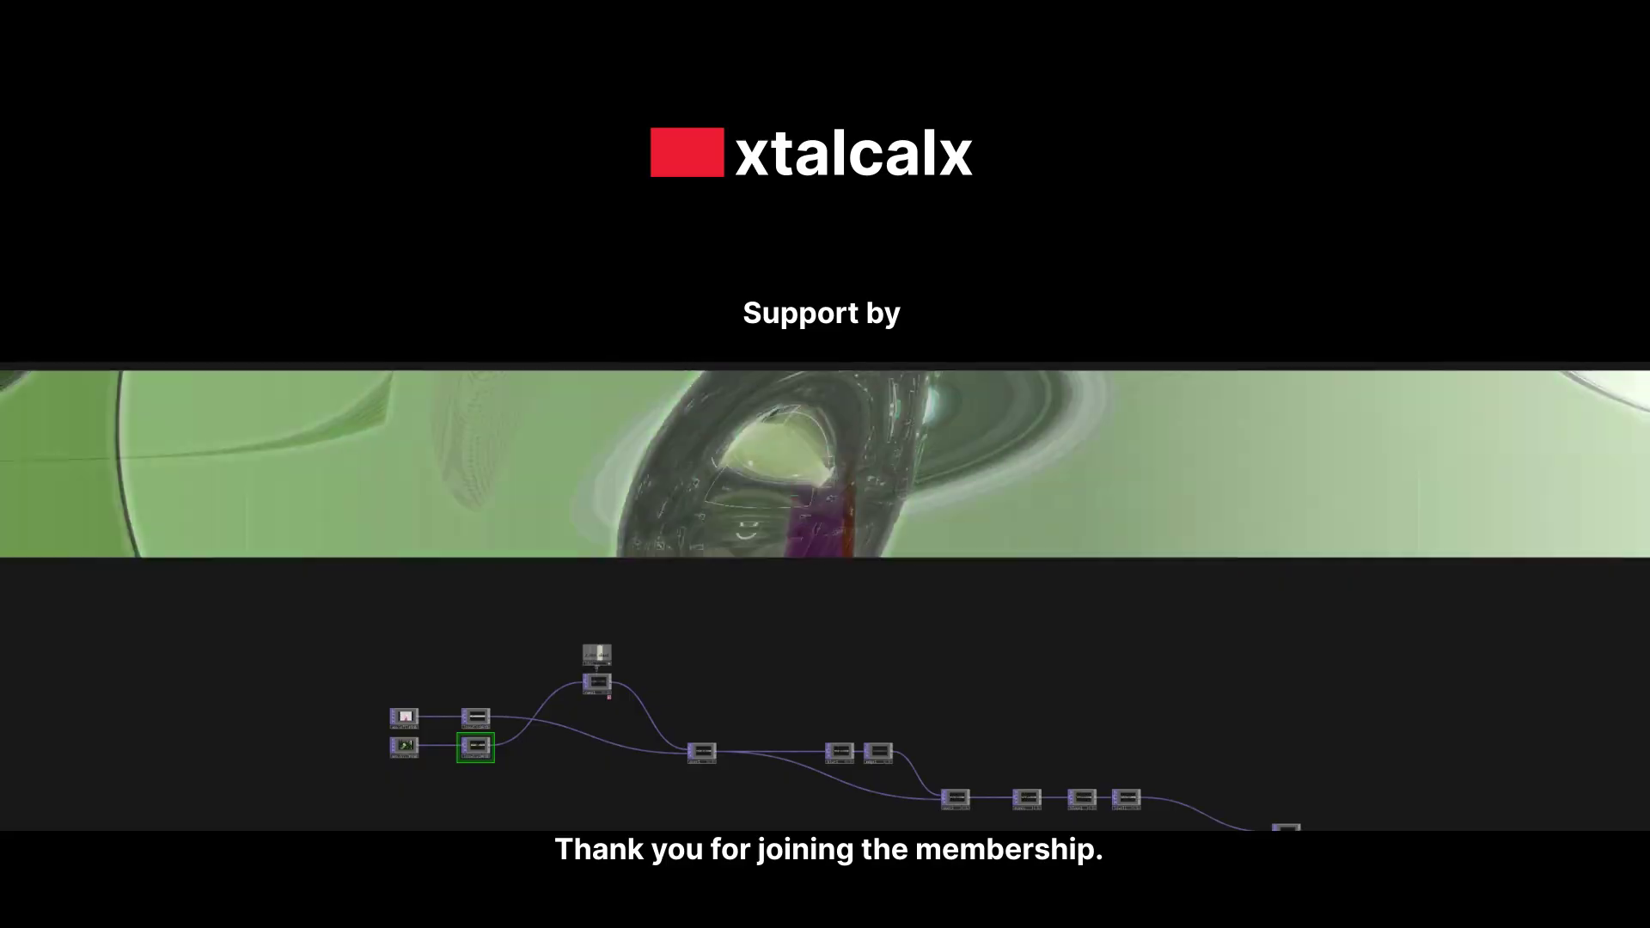